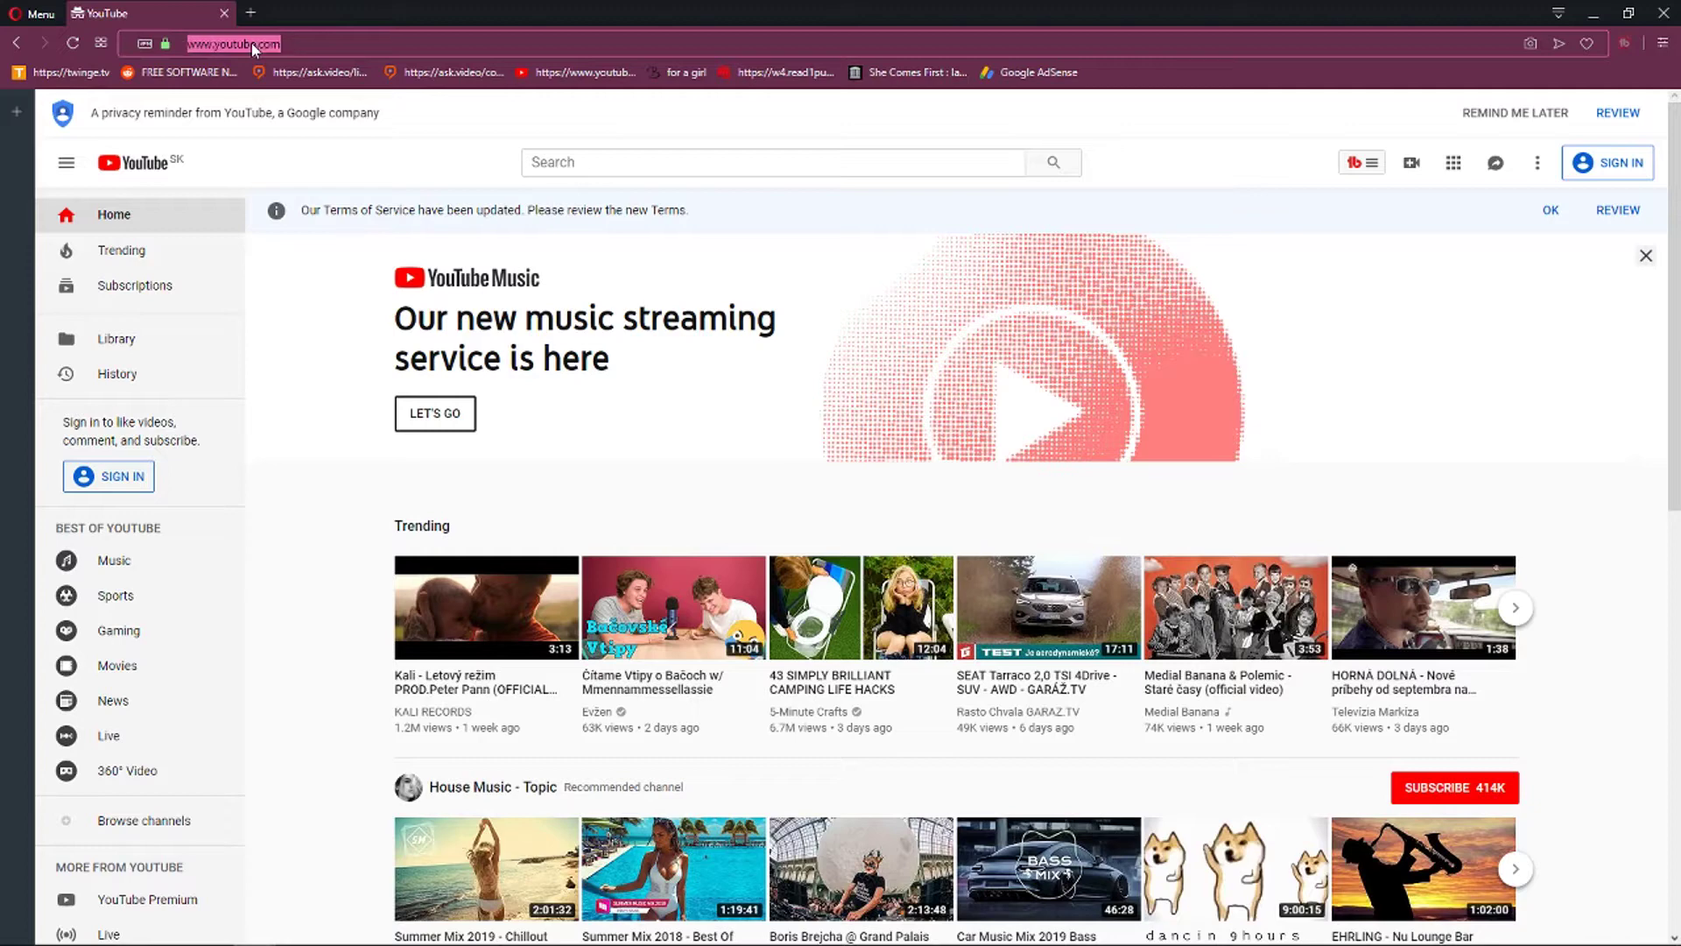
# Go from YouTube's SIGN IN to Google's sign-in page and open the Create account choices.
pyautogui.click(1607, 169)
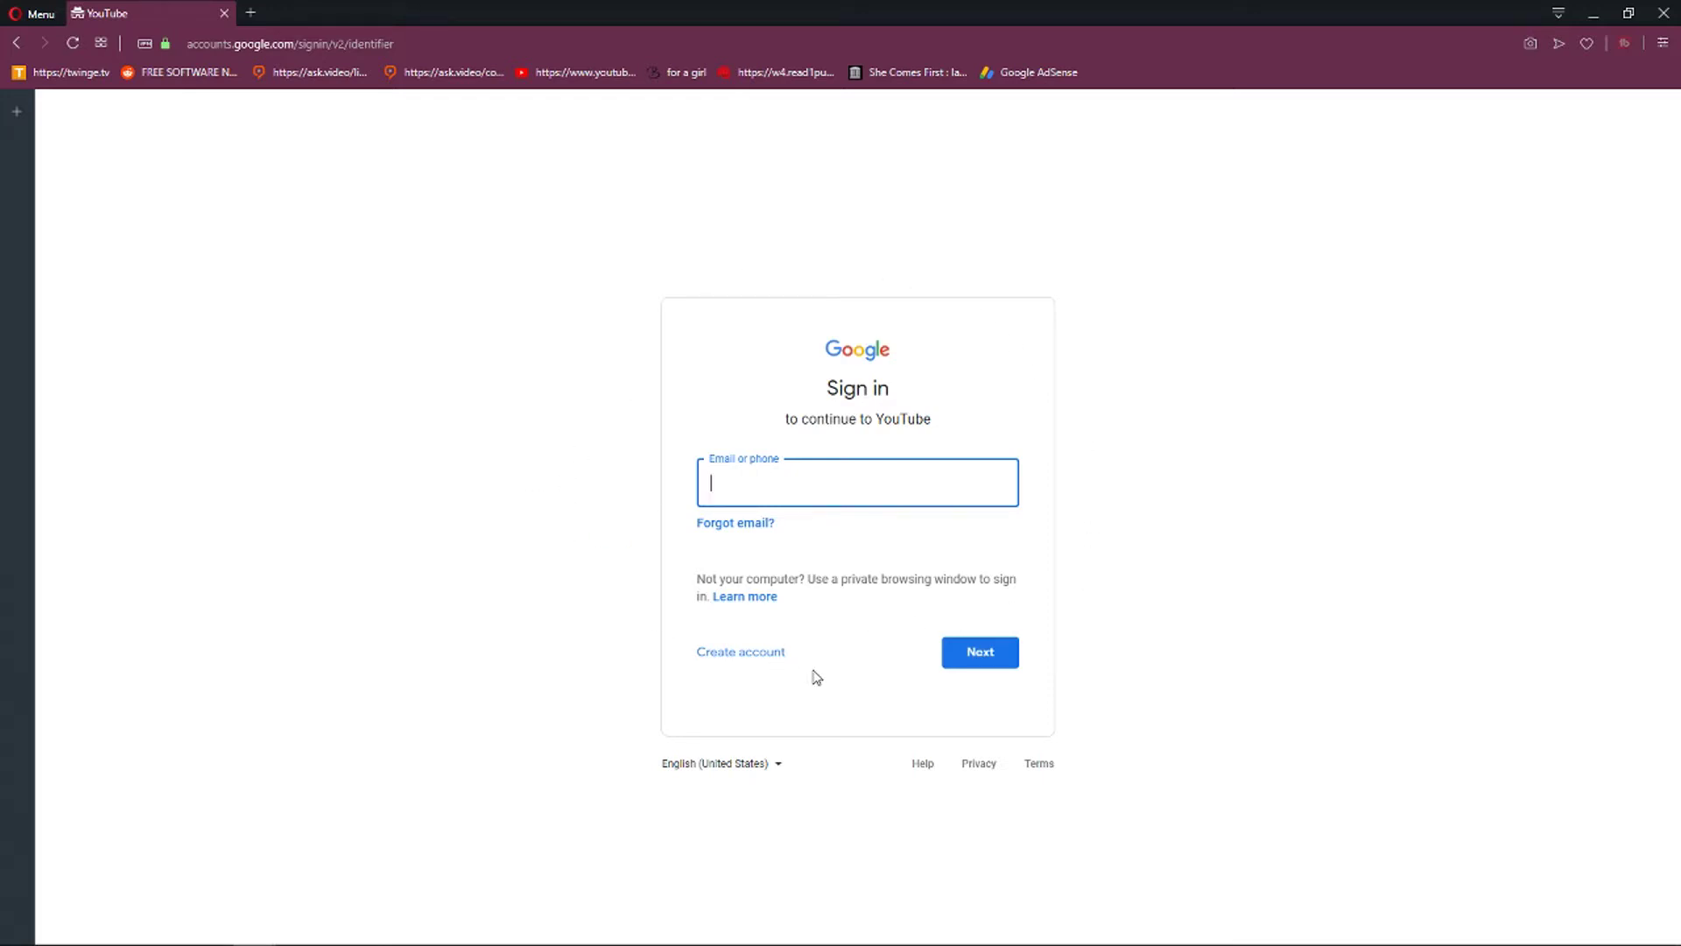
pyautogui.click(766, 668)
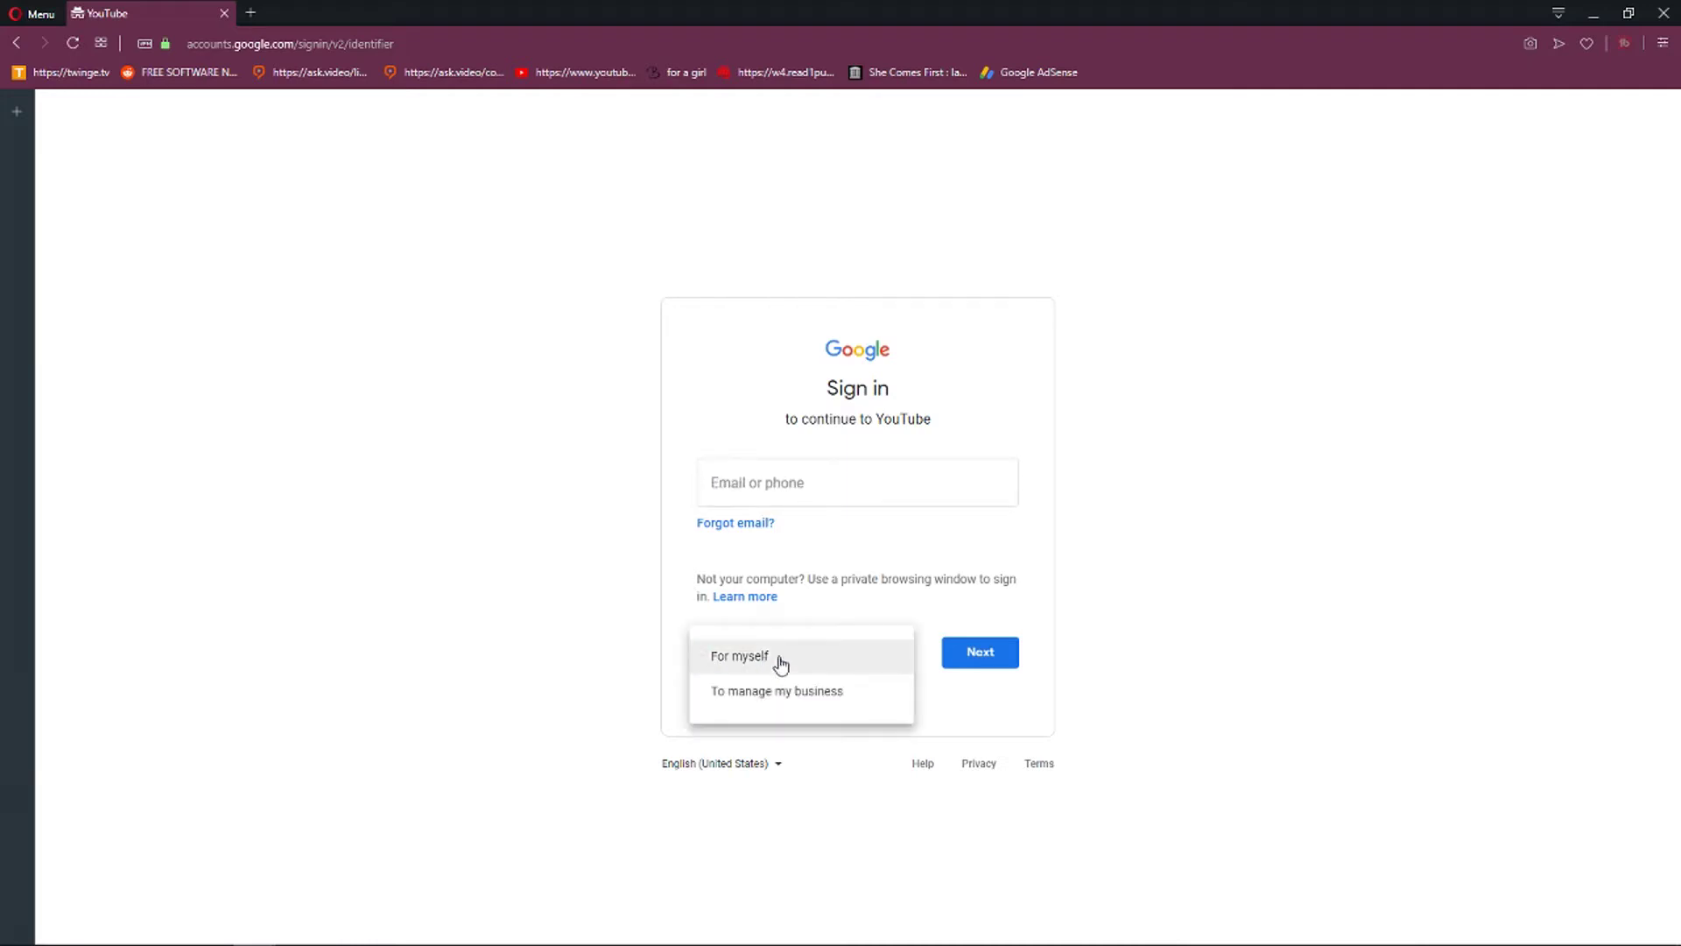
# Start a personal Google account and enter the first and last name.
pyautogui.click(811, 664)
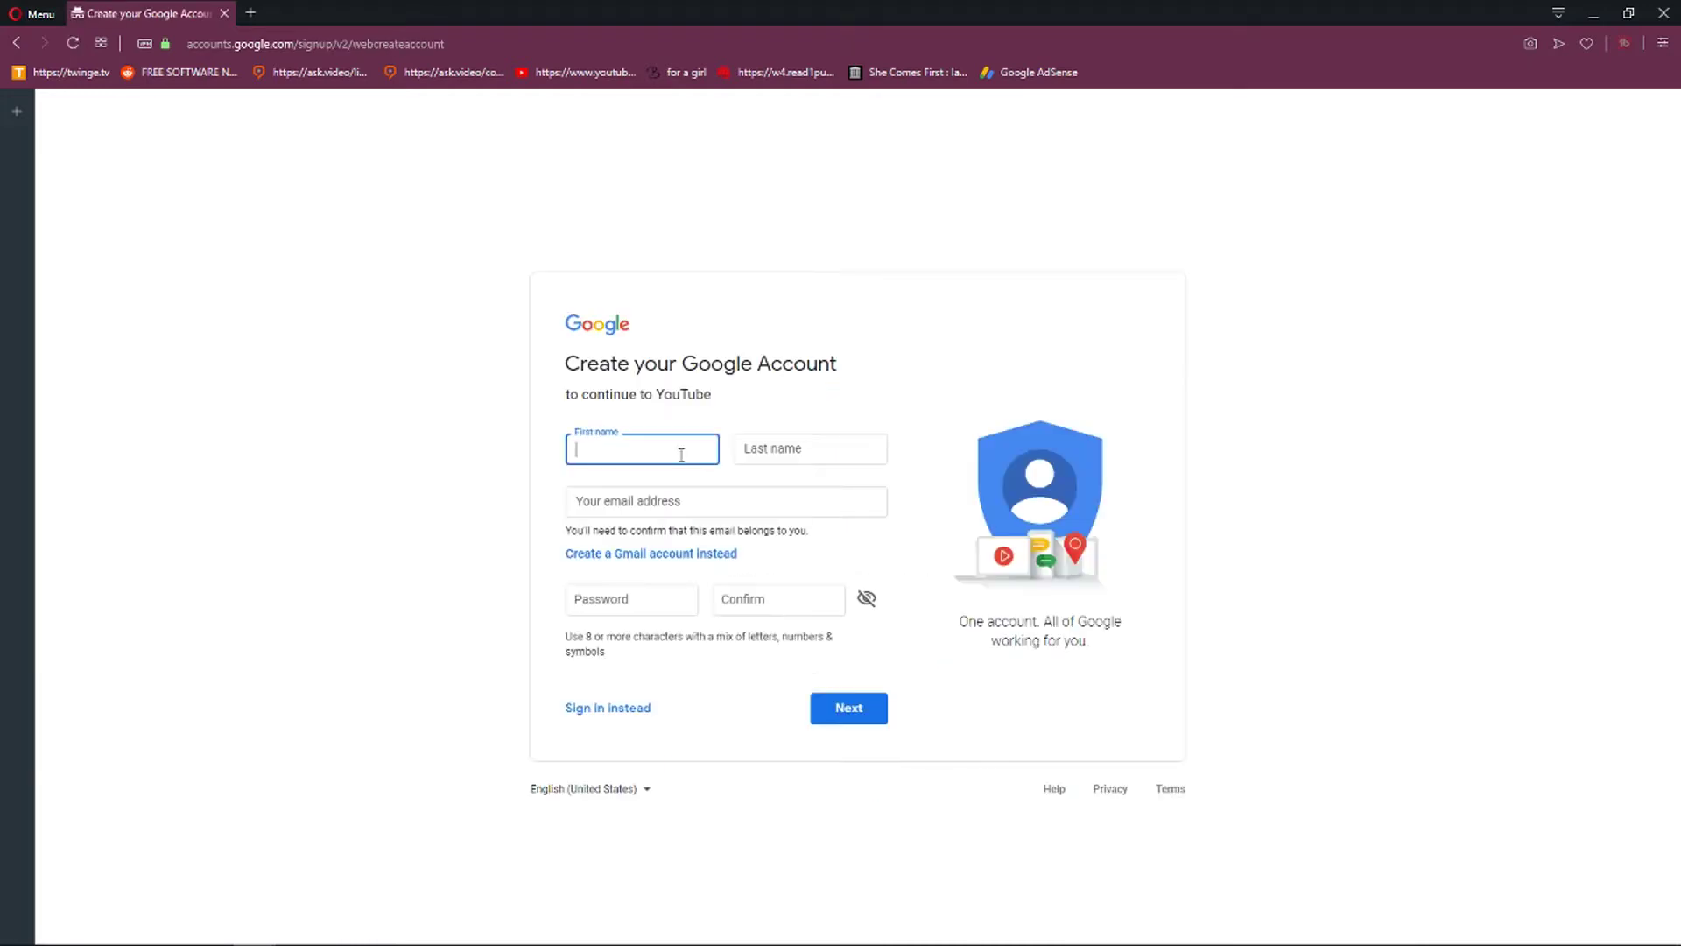
pyautogui.press('Tab')
pyautogui.write('Stone')
pyautogui.press('Tab')
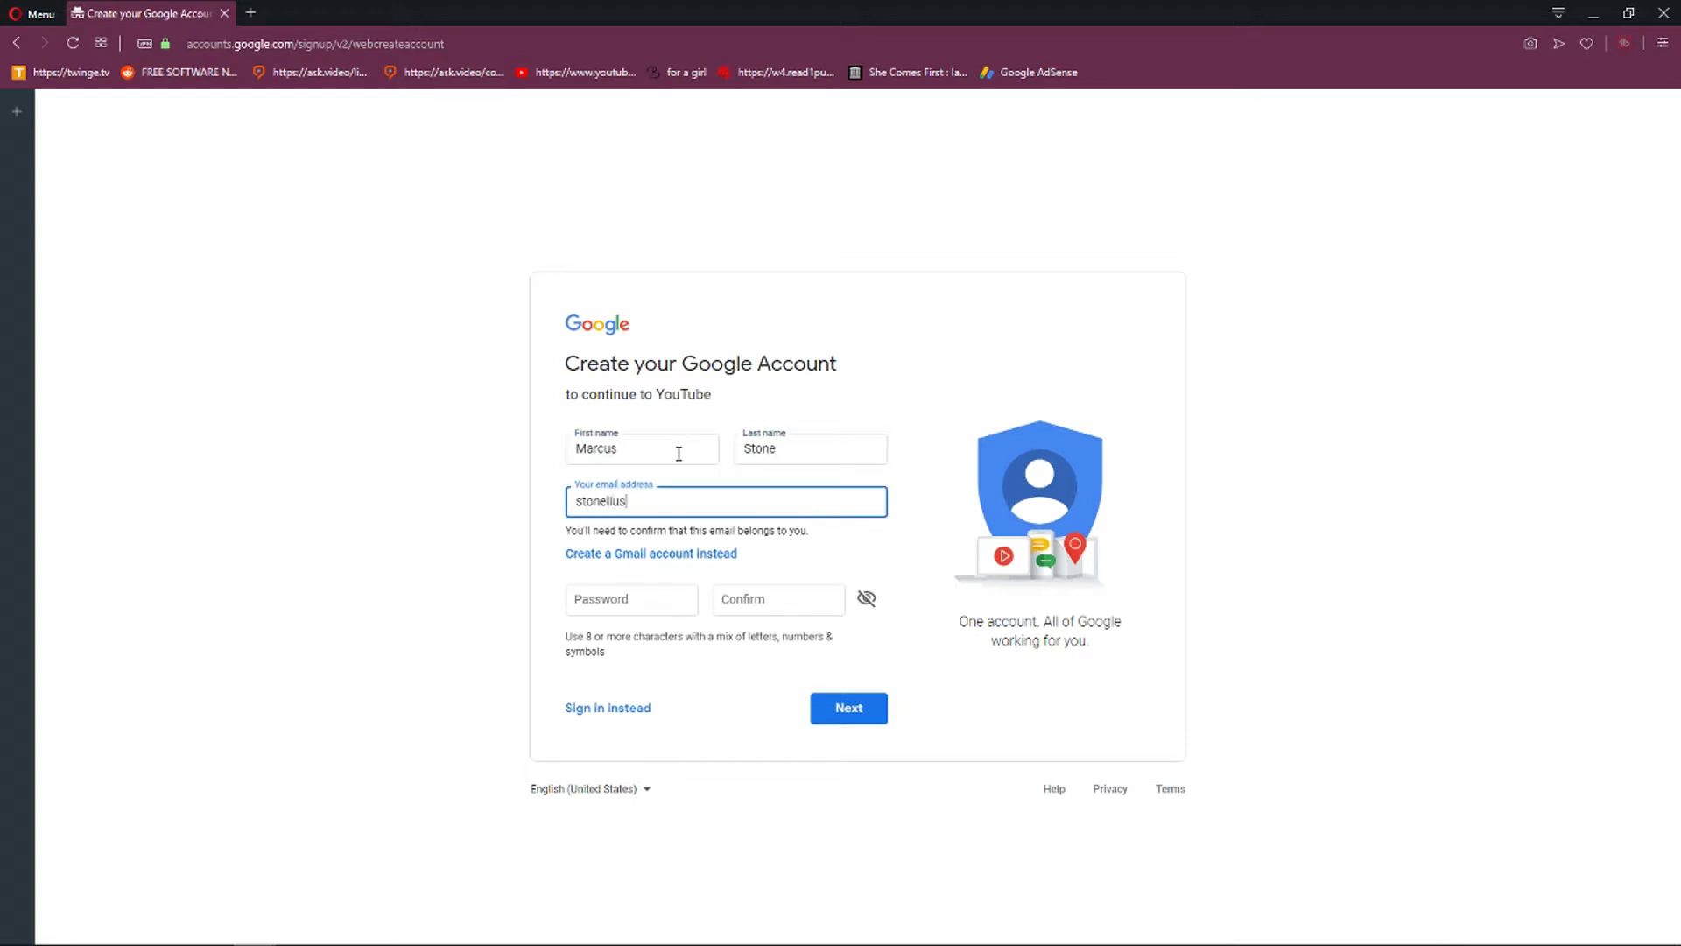
pyautogui.press('Tab')
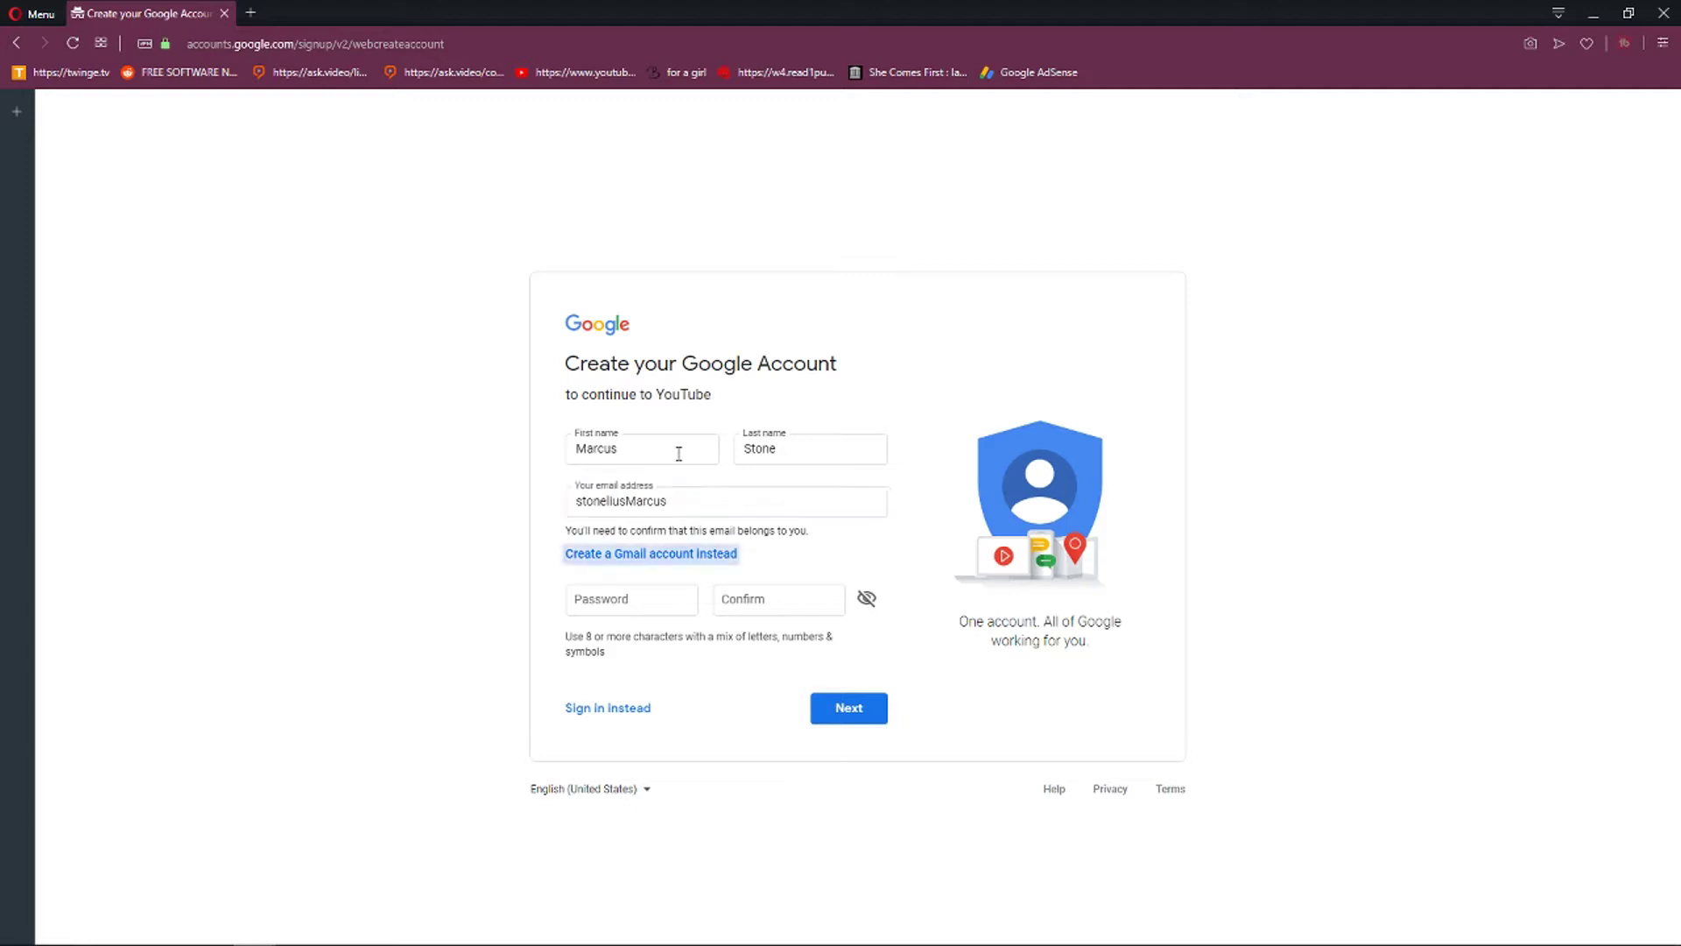
# Choose a new Gmail username, set and confirm the password, and submit the form.
pyautogui.click(618, 561)
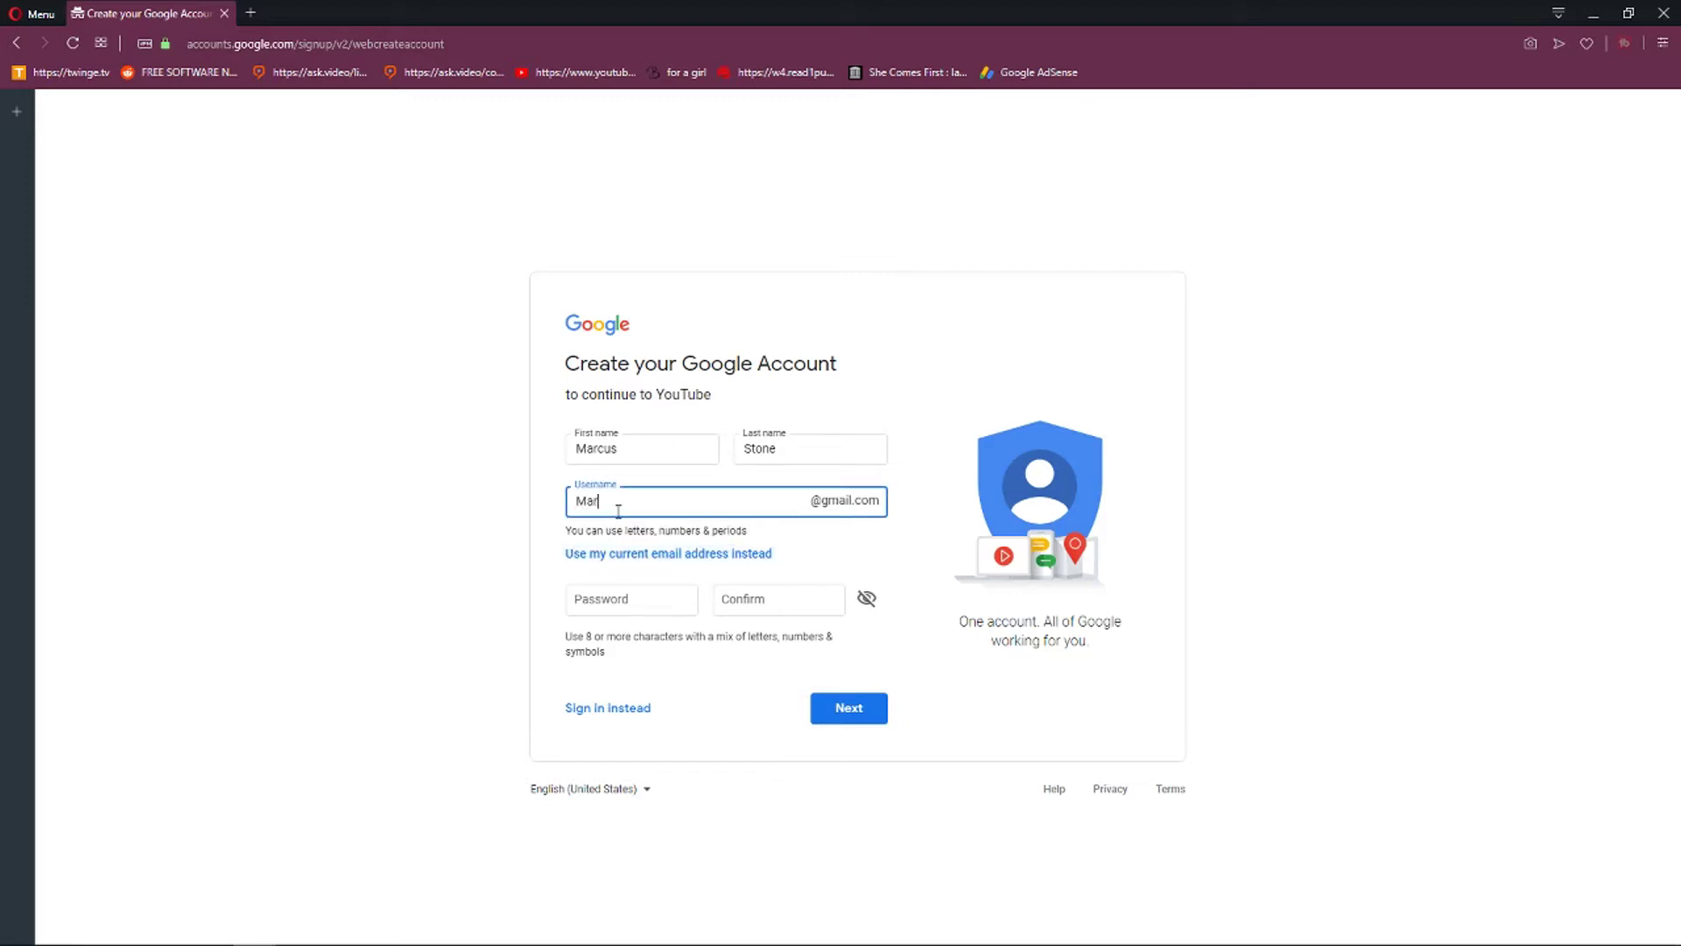
pyautogui.press('Tab')
pyautogui.press('Tab')
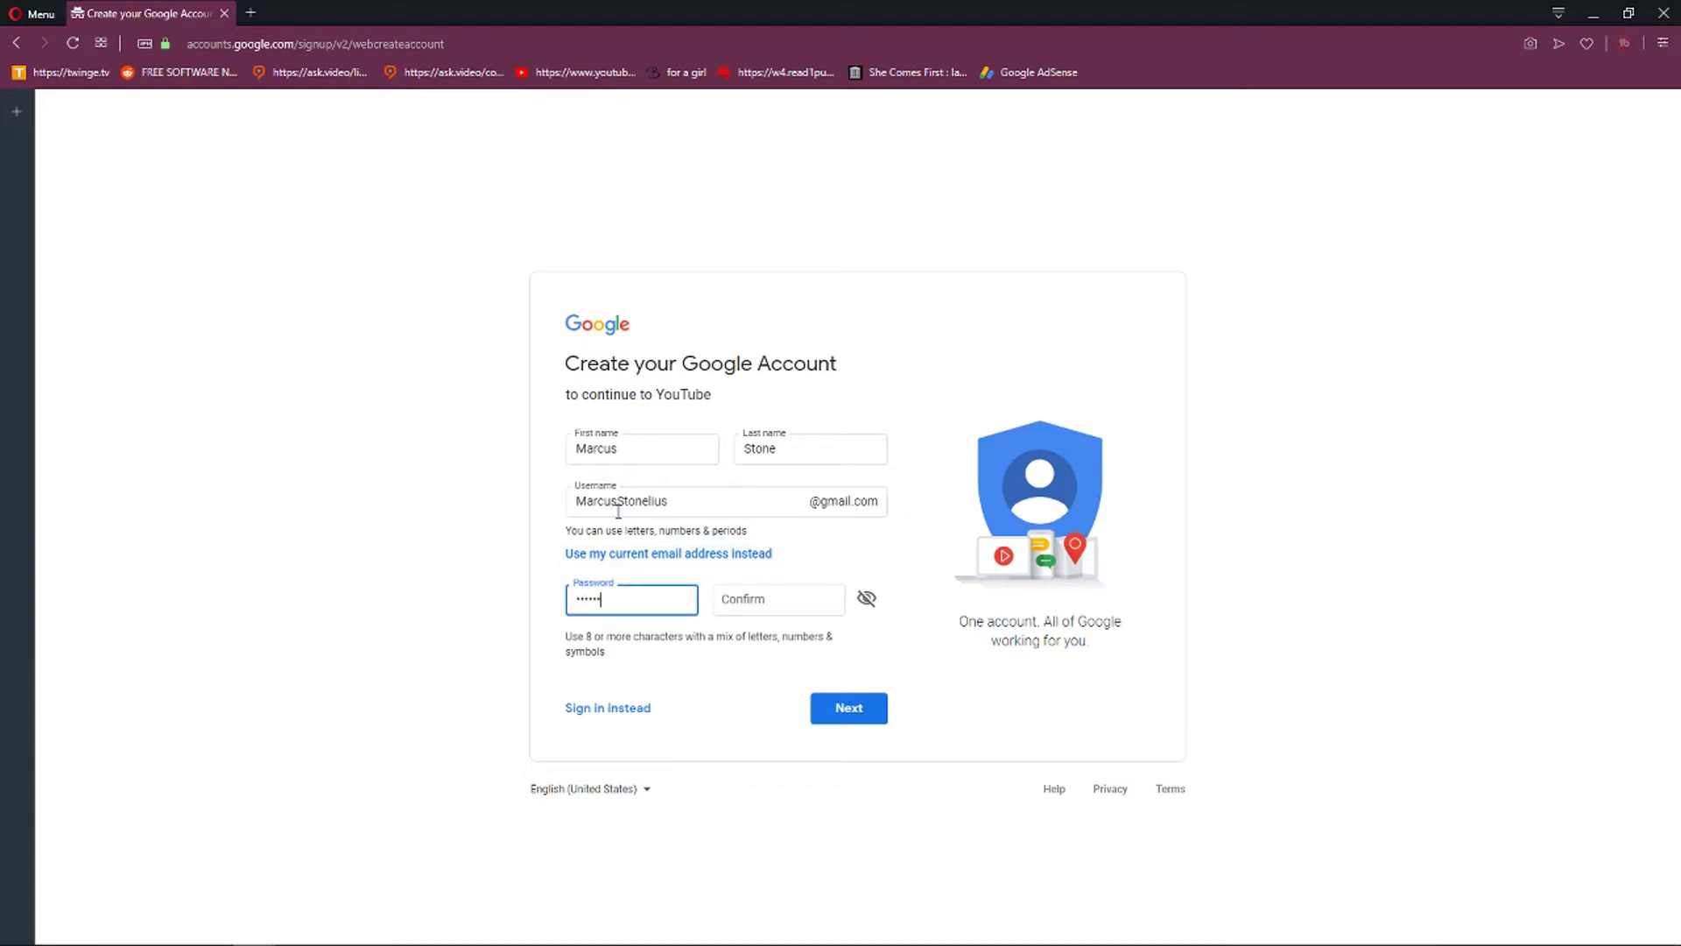
pyautogui.press('Tab')
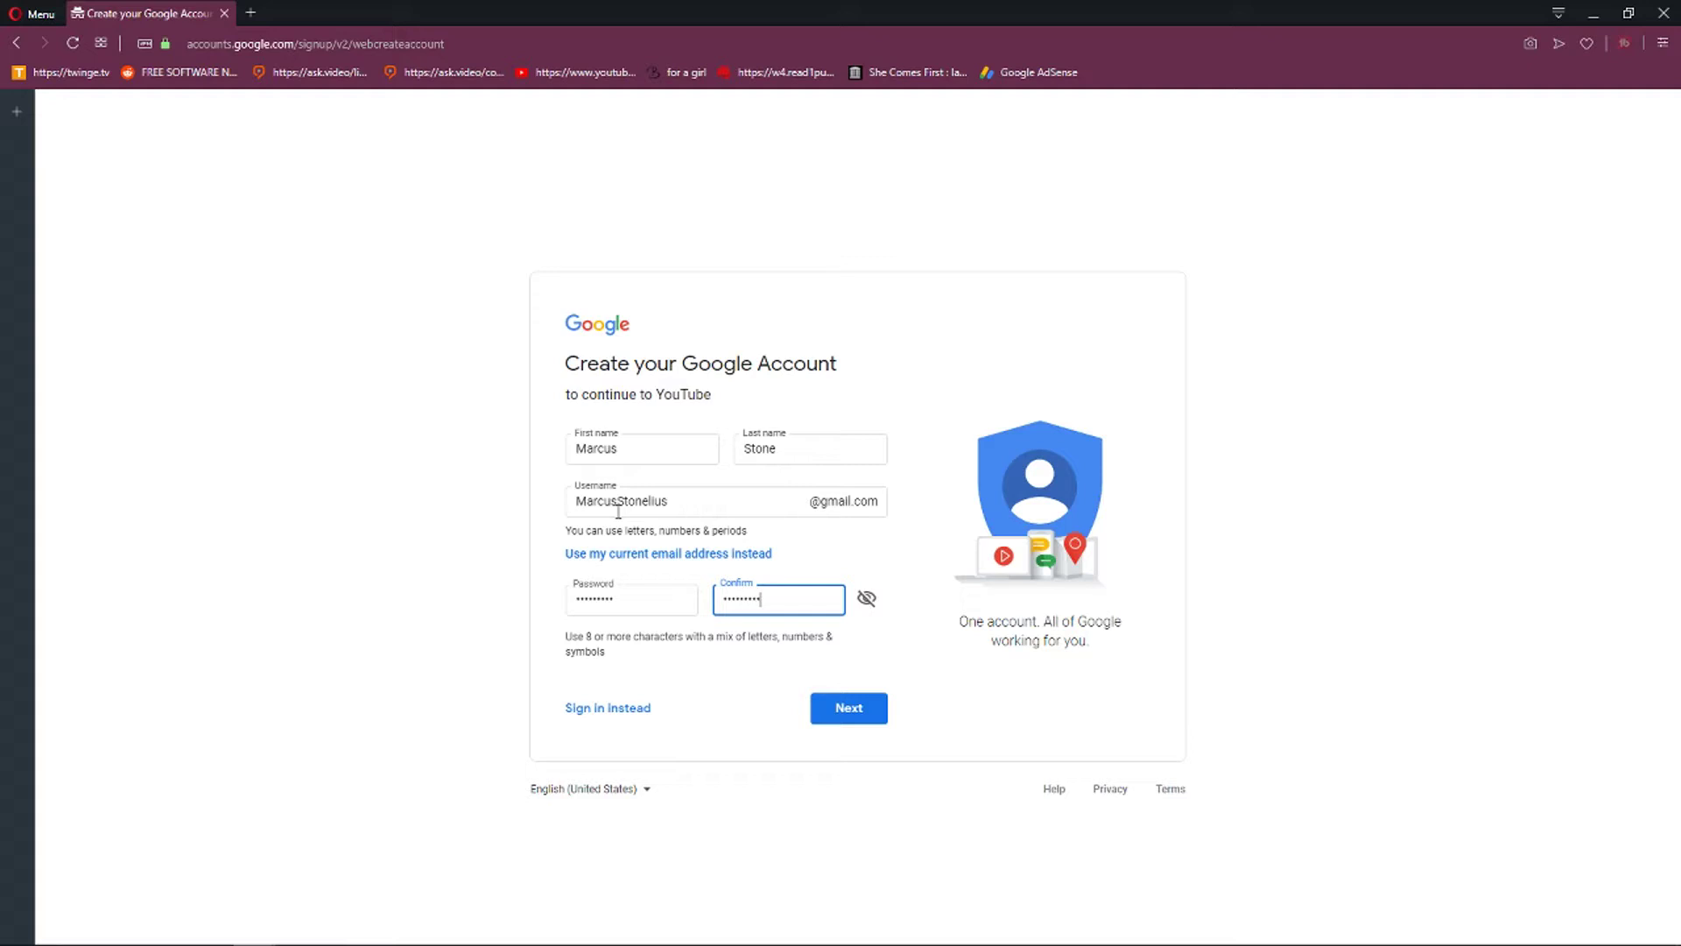
pyautogui.press('Tab')
pyautogui.click(863, 711)
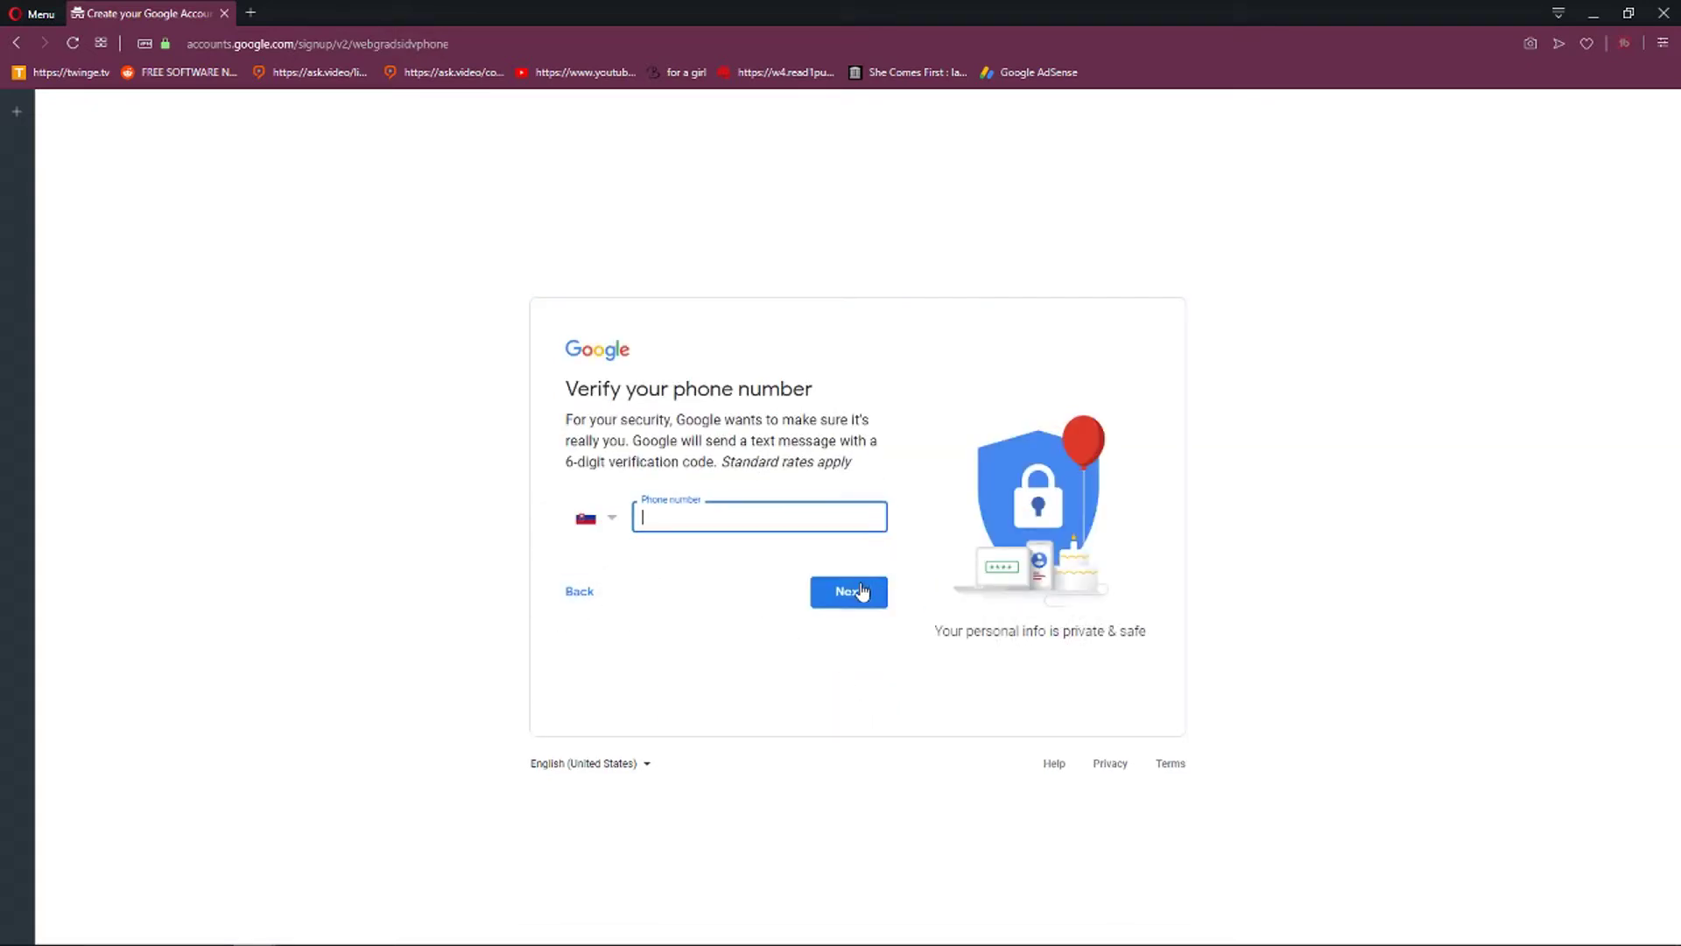
# Enter a phone number and verify it with the texted code.
pyautogui.click(860, 589)
pyautogui.click(674, 519)
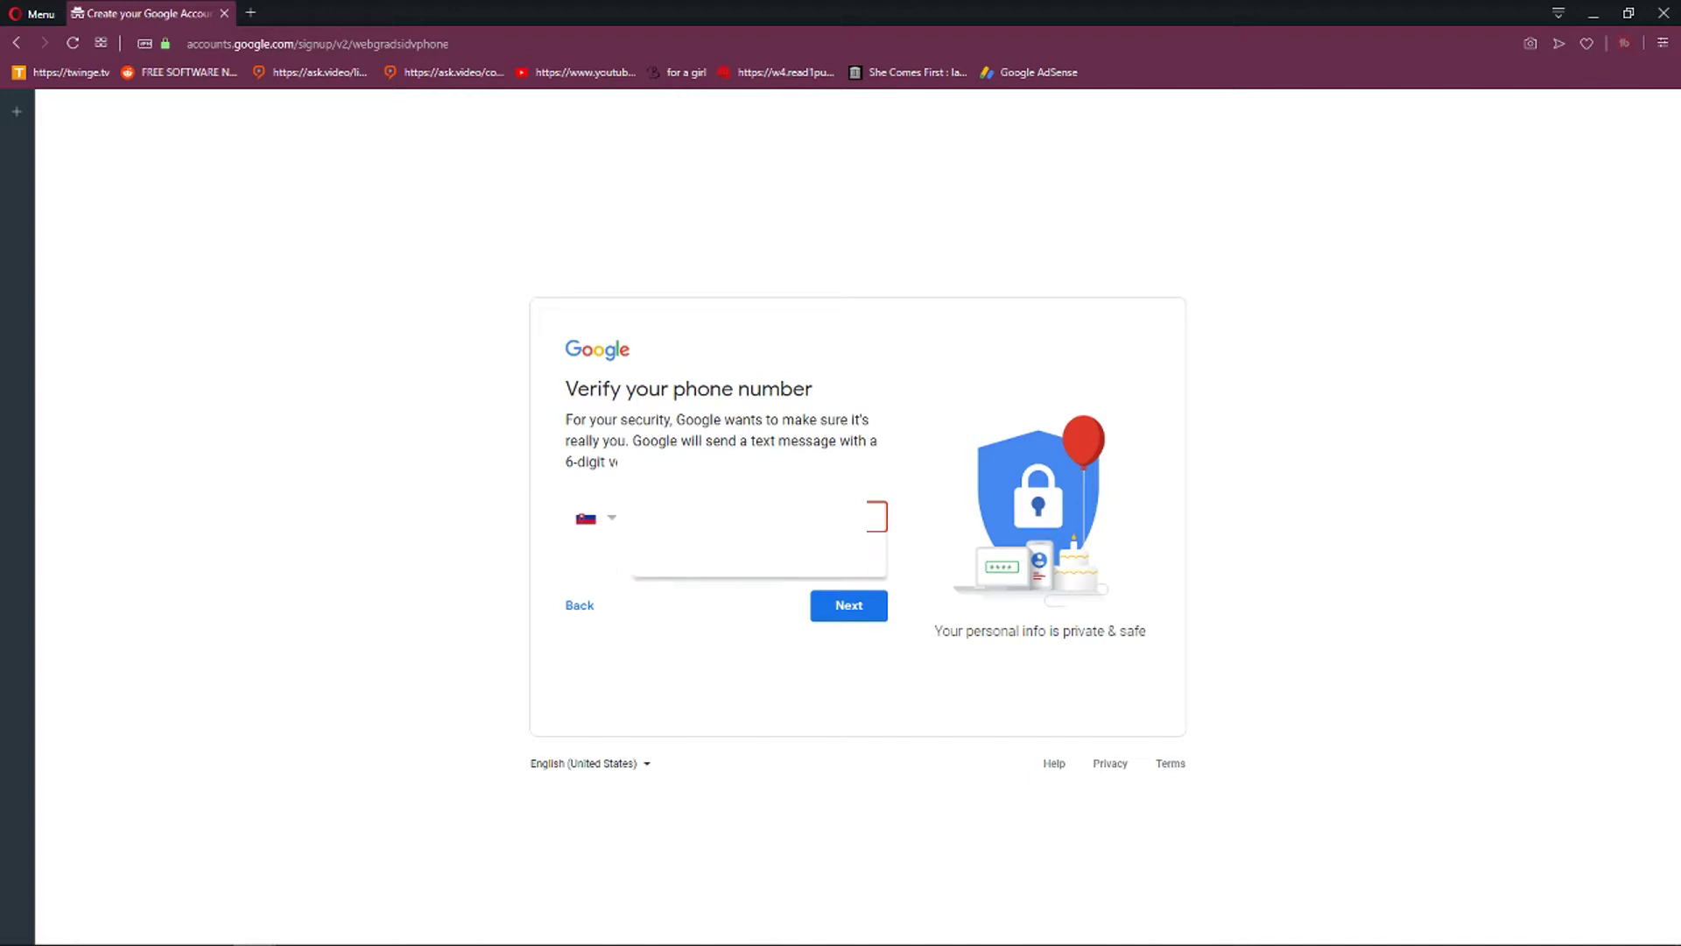
pyautogui.click(874, 608)
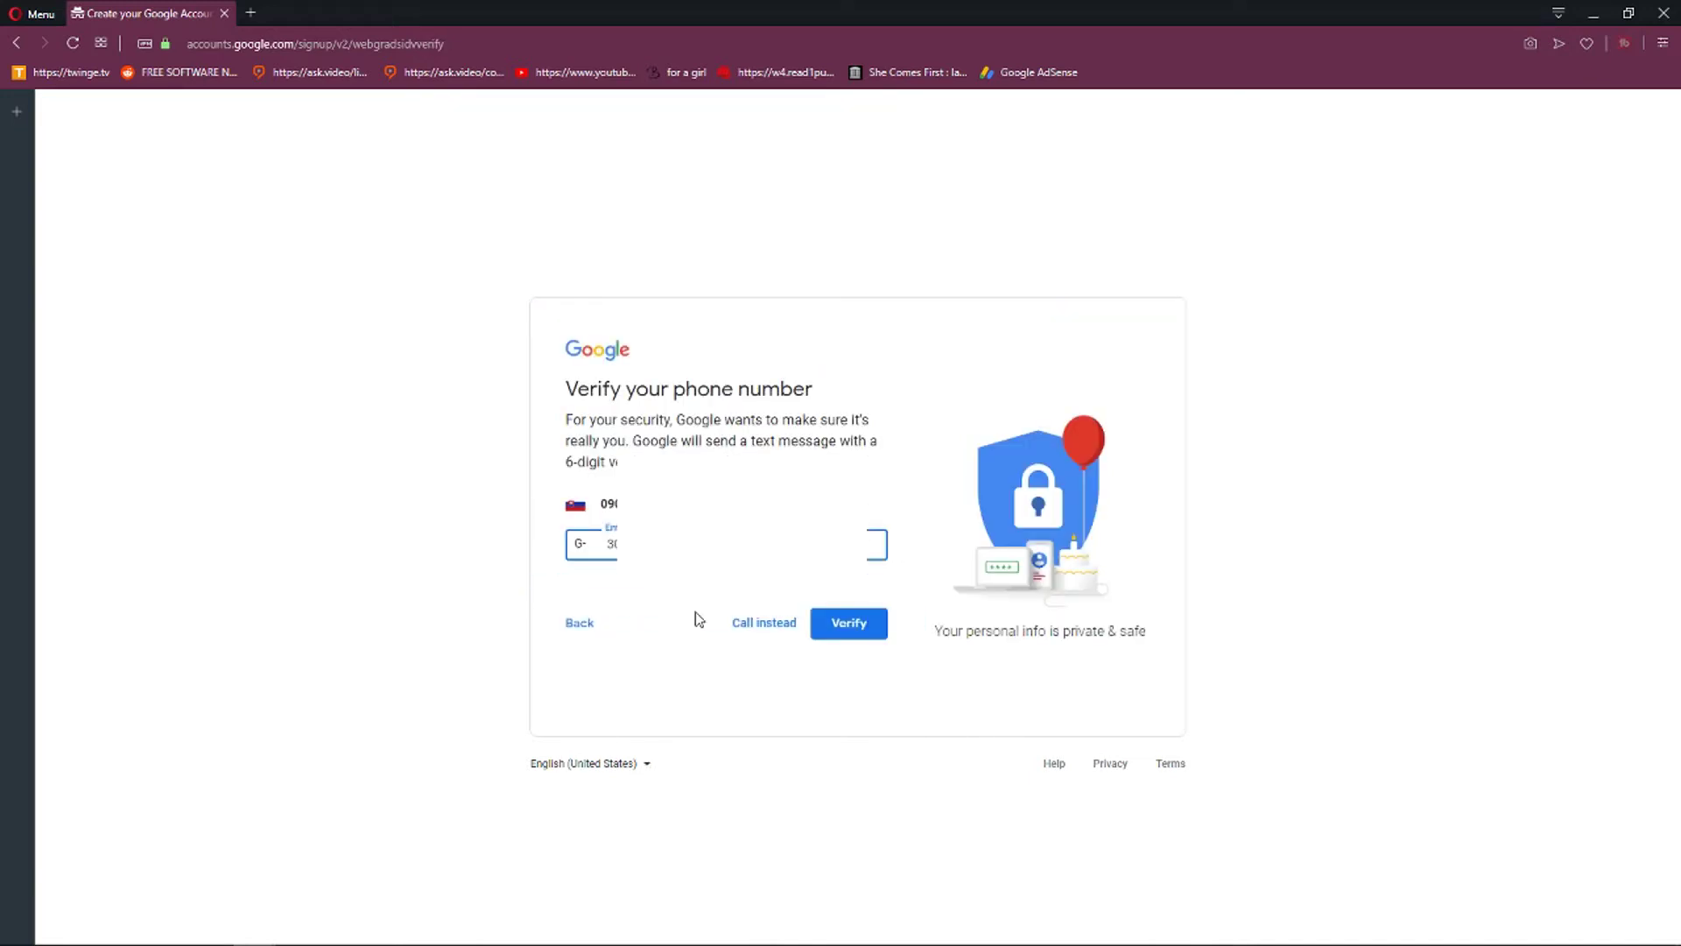
pyautogui.click(880, 625)
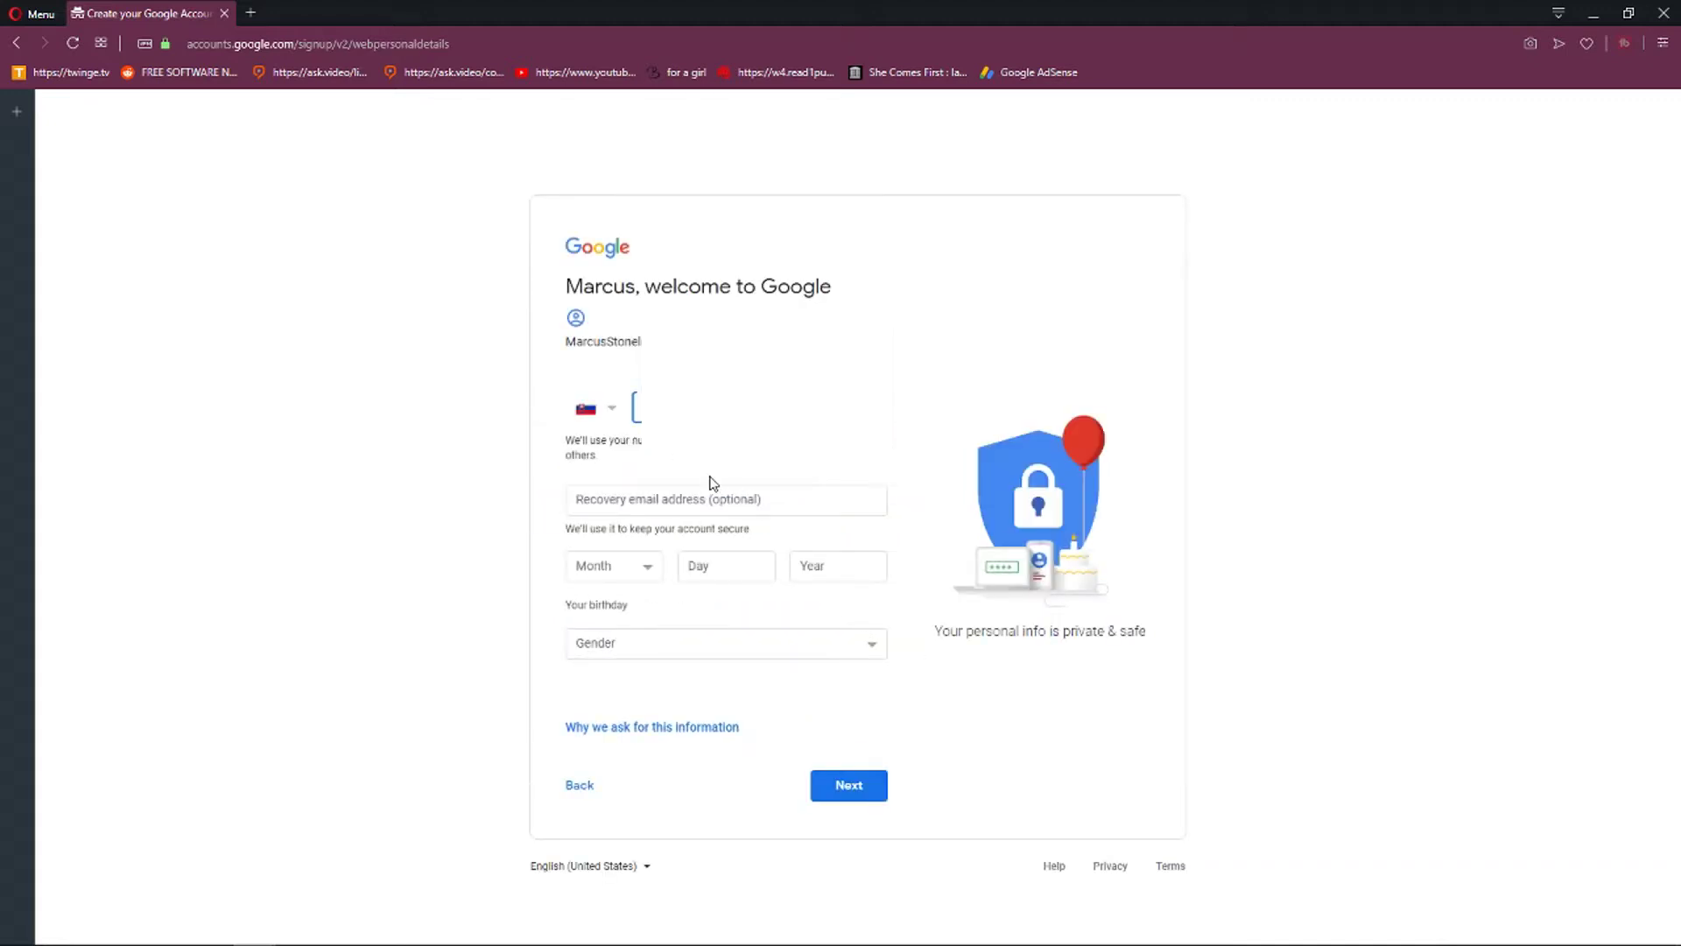
# Set the birthday to August 21 and the gender to Male, then submit.
pyautogui.click(594, 495)
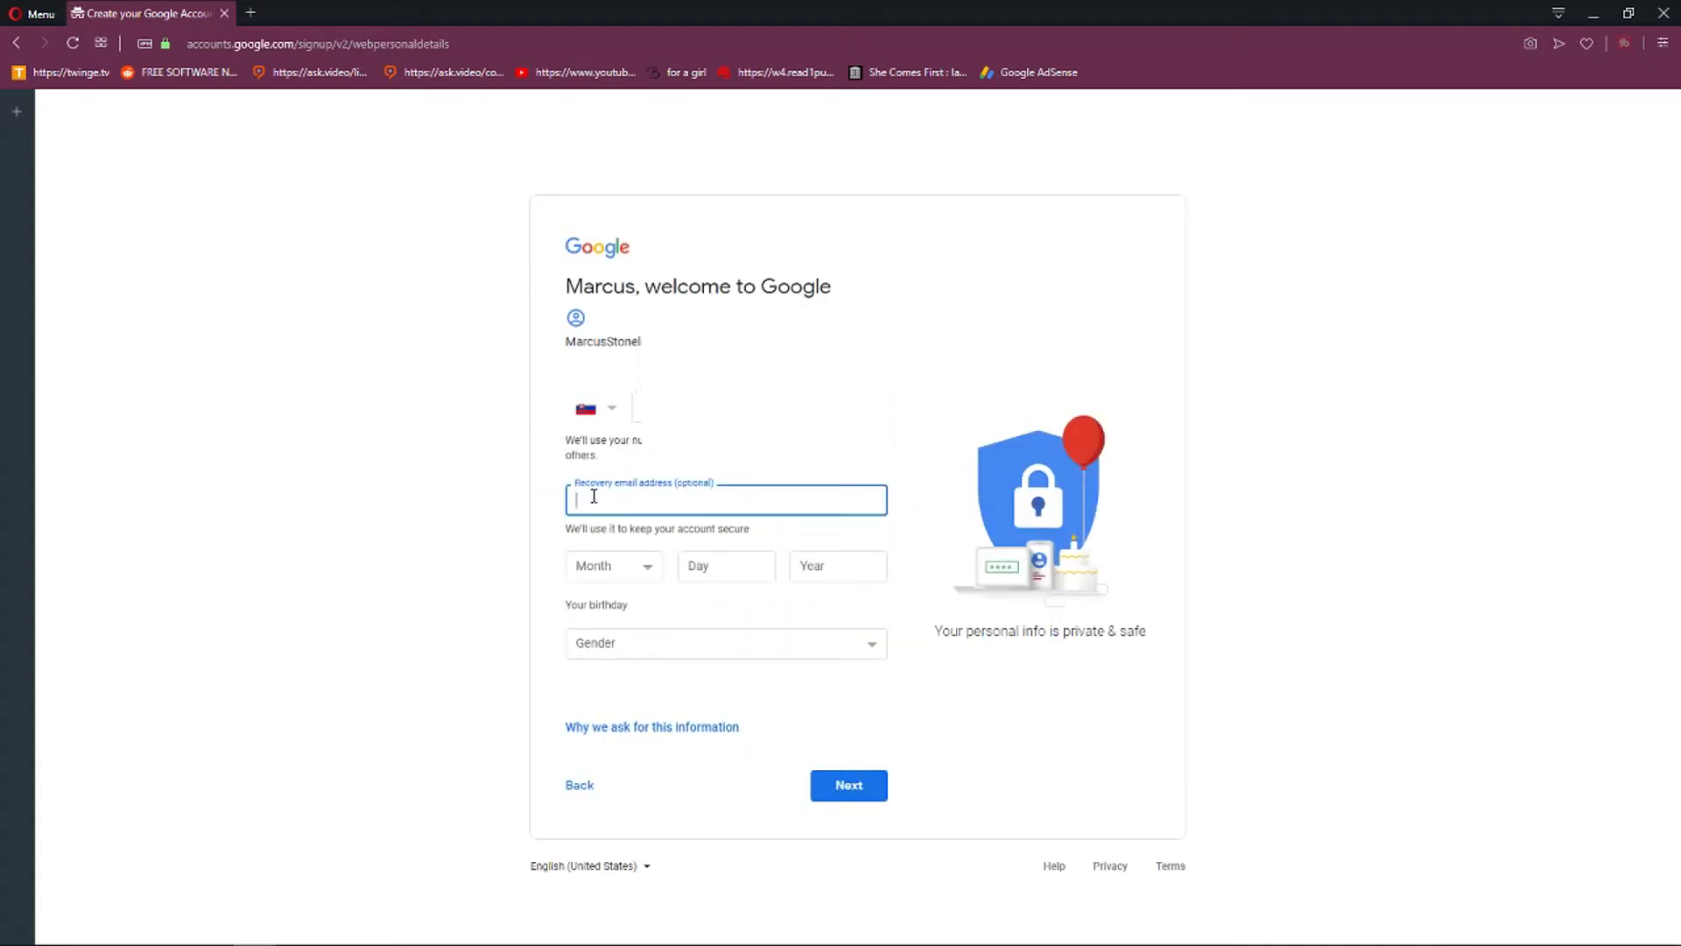
pyautogui.click(646, 571)
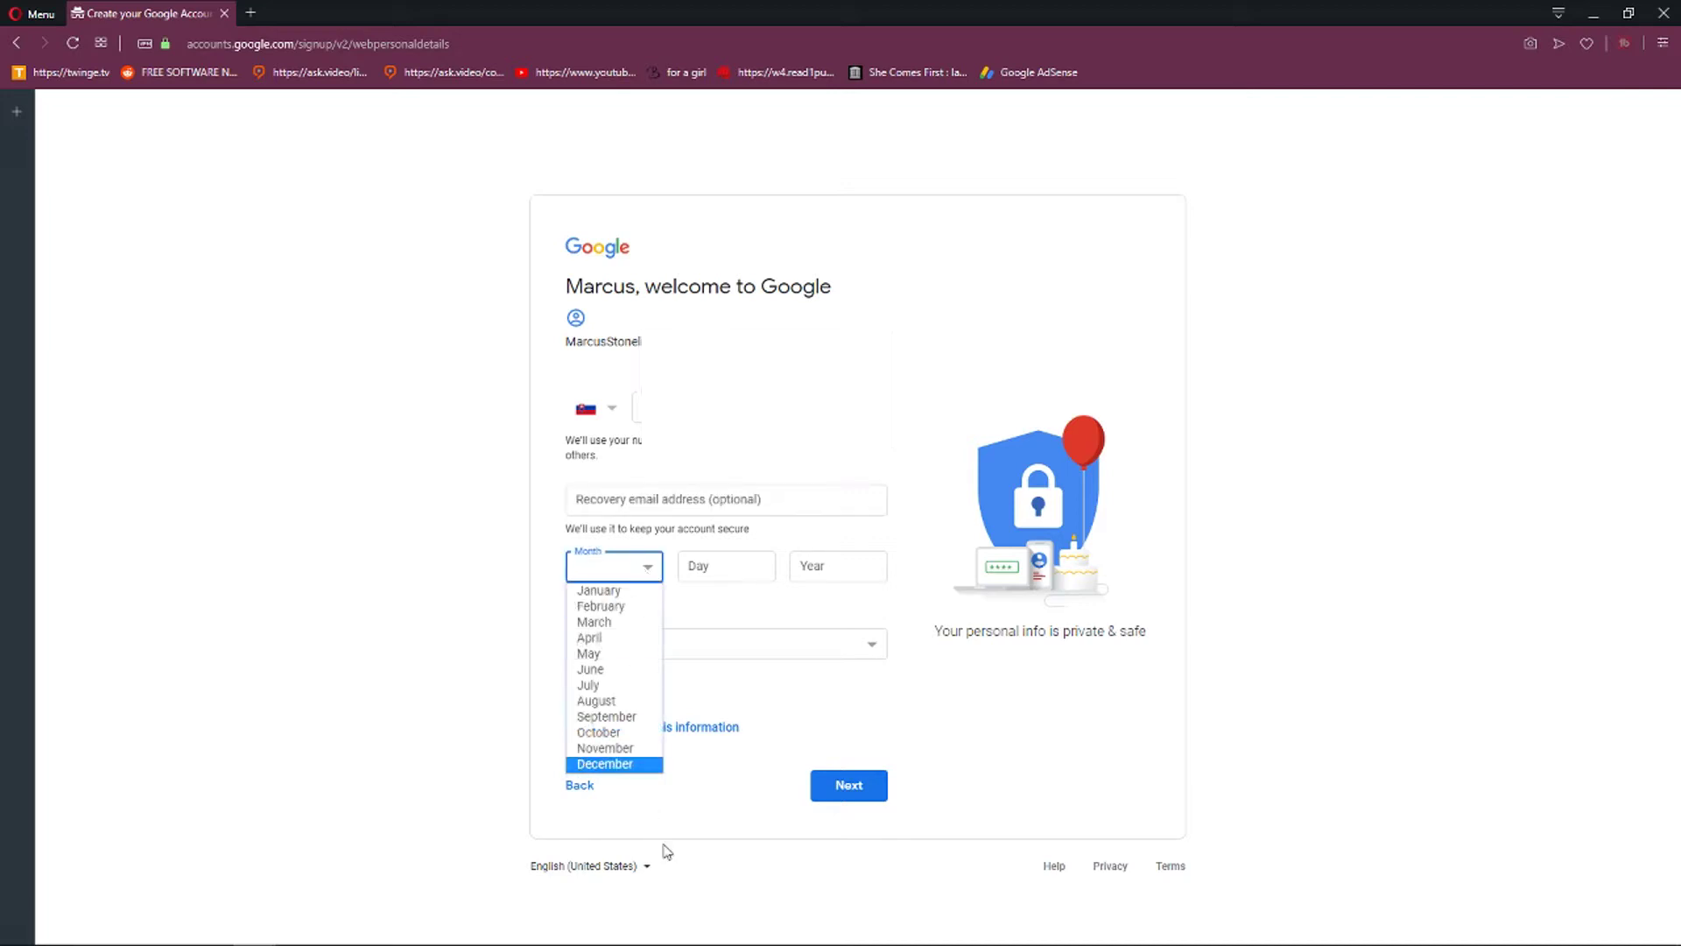
pyautogui.click(609, 701)
pyautogui.click(708, 575)
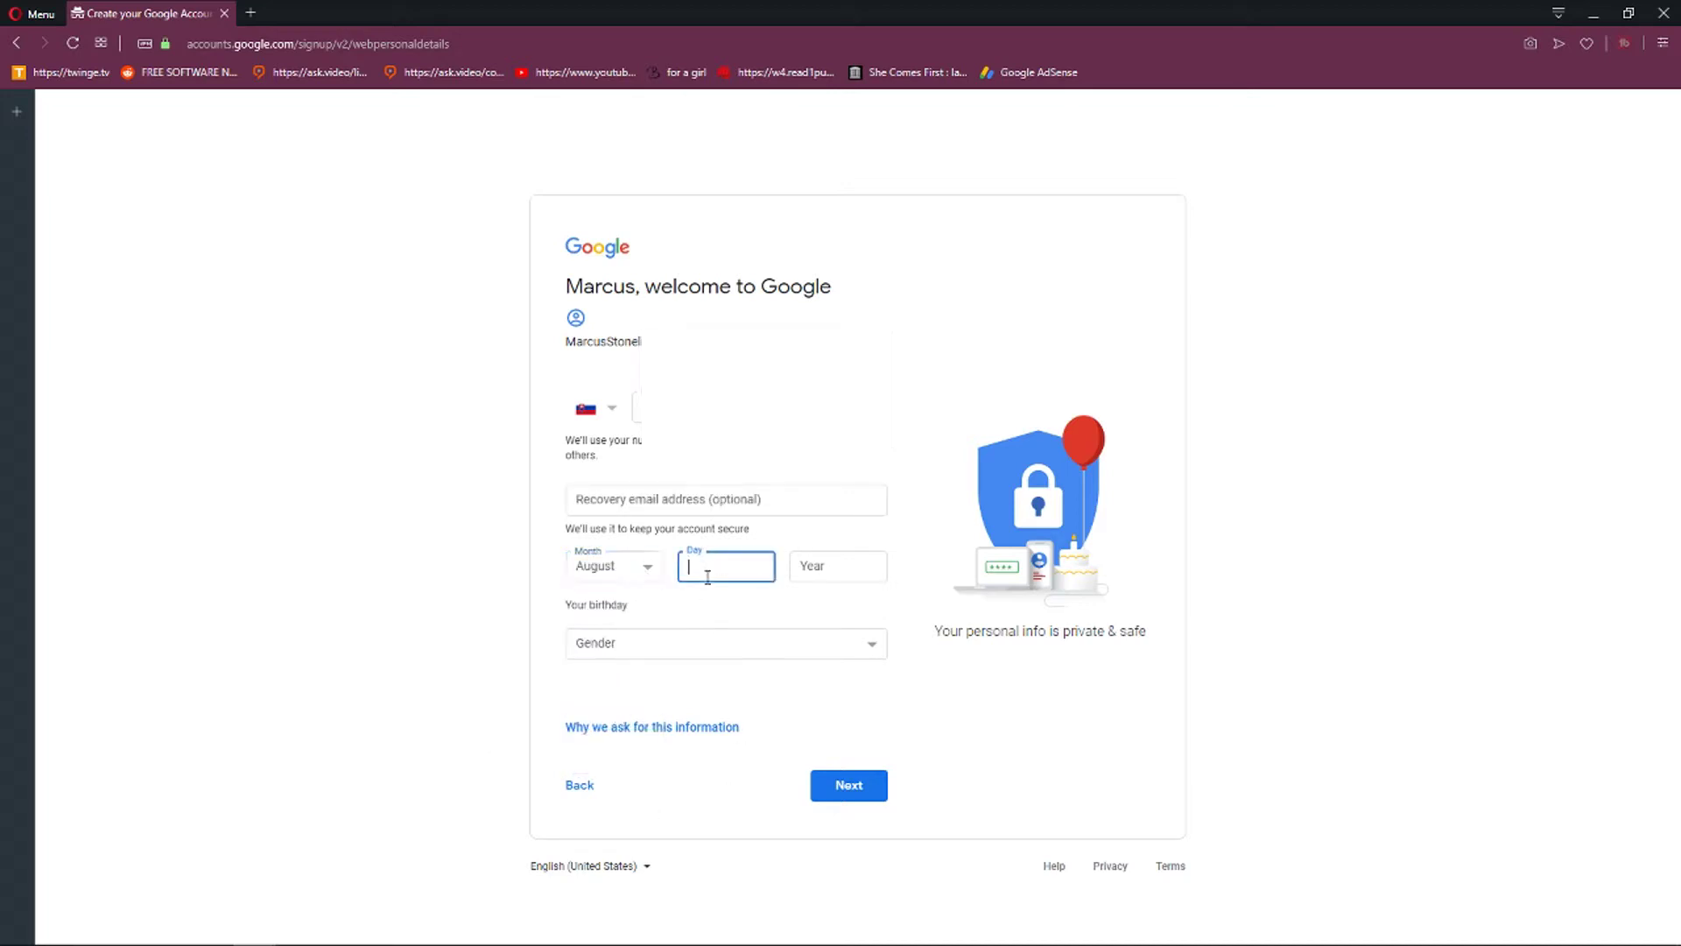
pyautogui.write('21')
pyautogui.press('Tab')
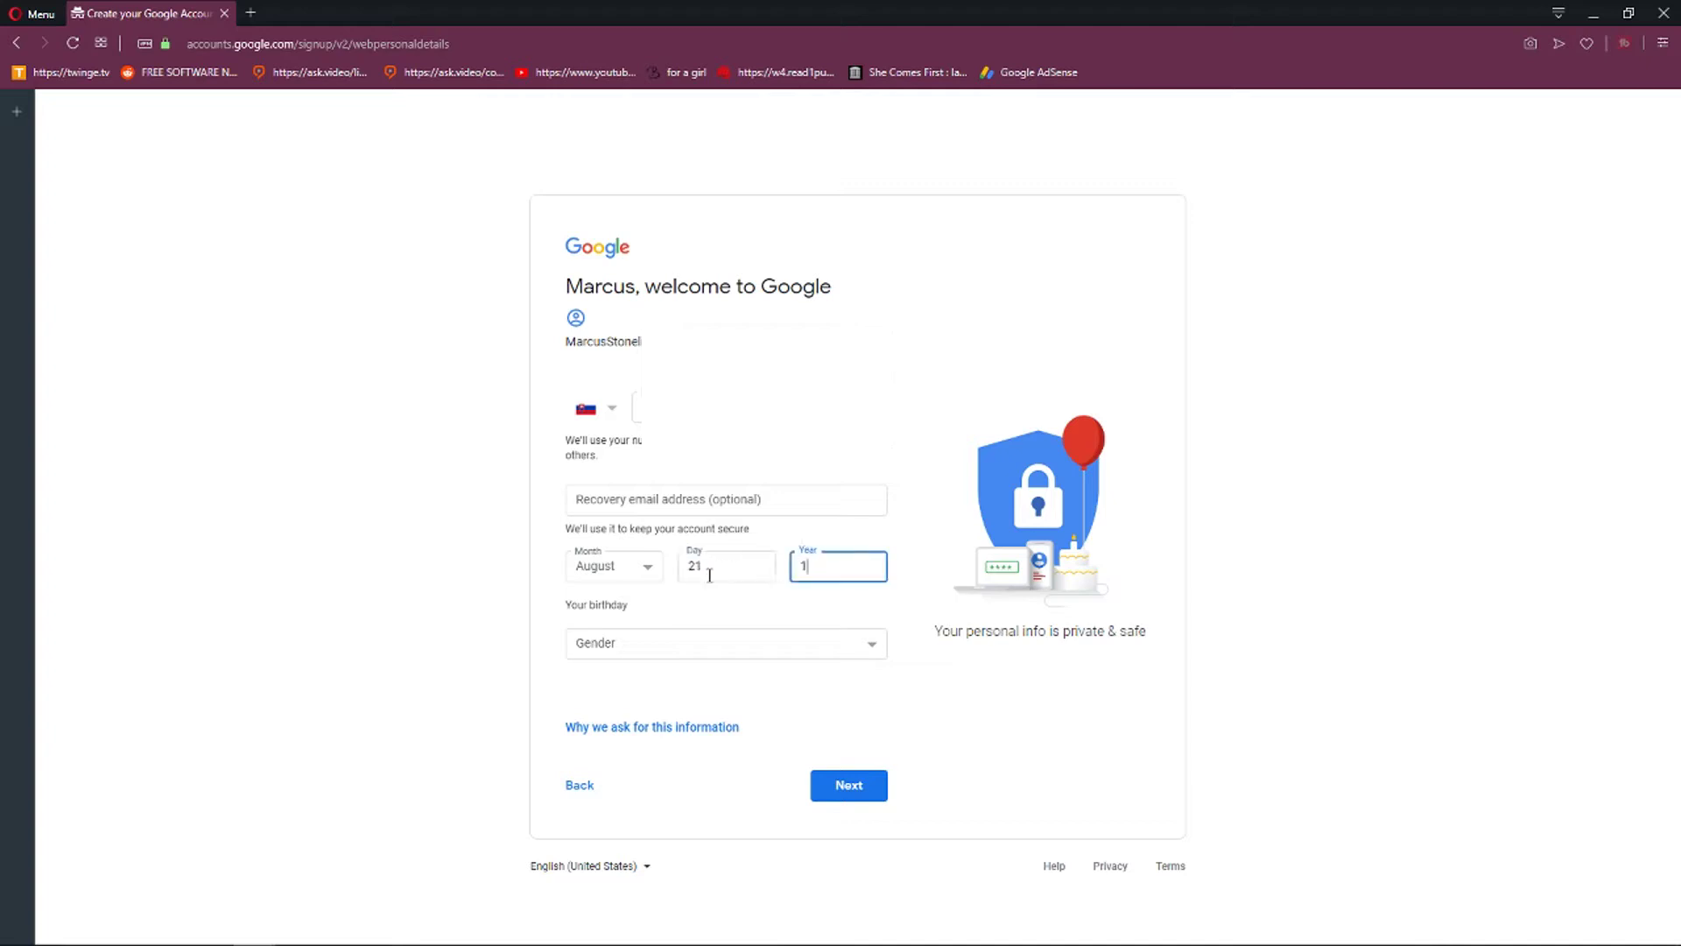
pyautogui.click(678, 644)
pyautogui.click(668, 680)
pyautogui.click(842, 788)
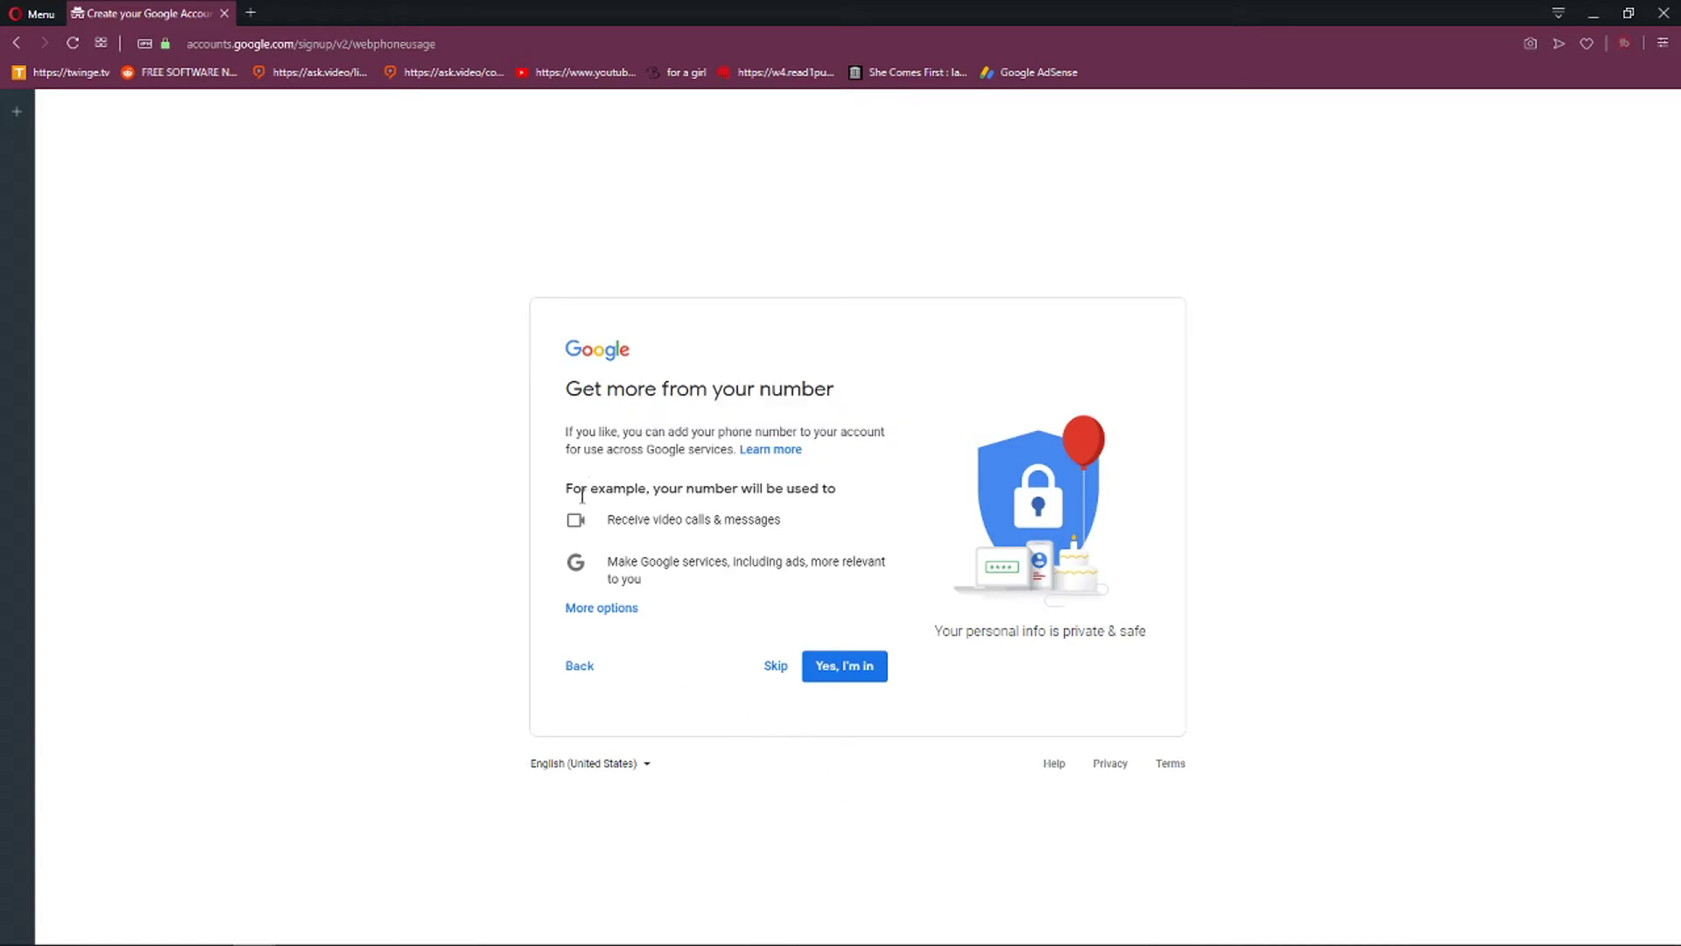
# Skip adding the phone number to other Google services.
pyautogui.moveTo(585, 419); pyautogui.dragTo(879, 460)
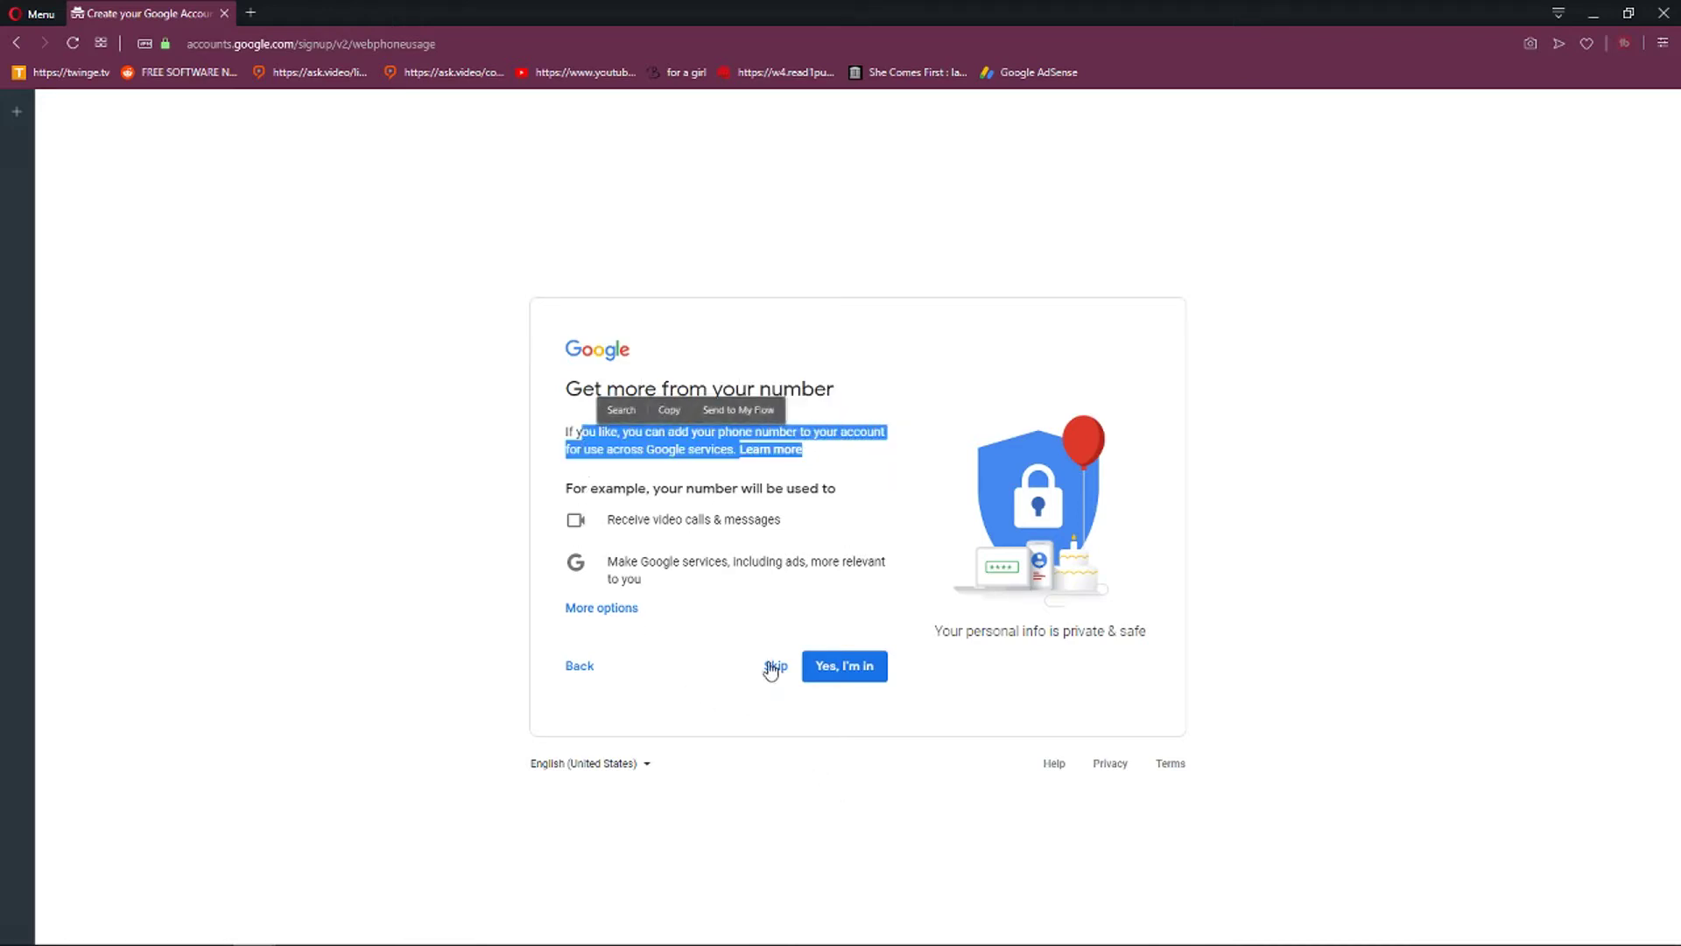
pyautogui.click(780, 621)
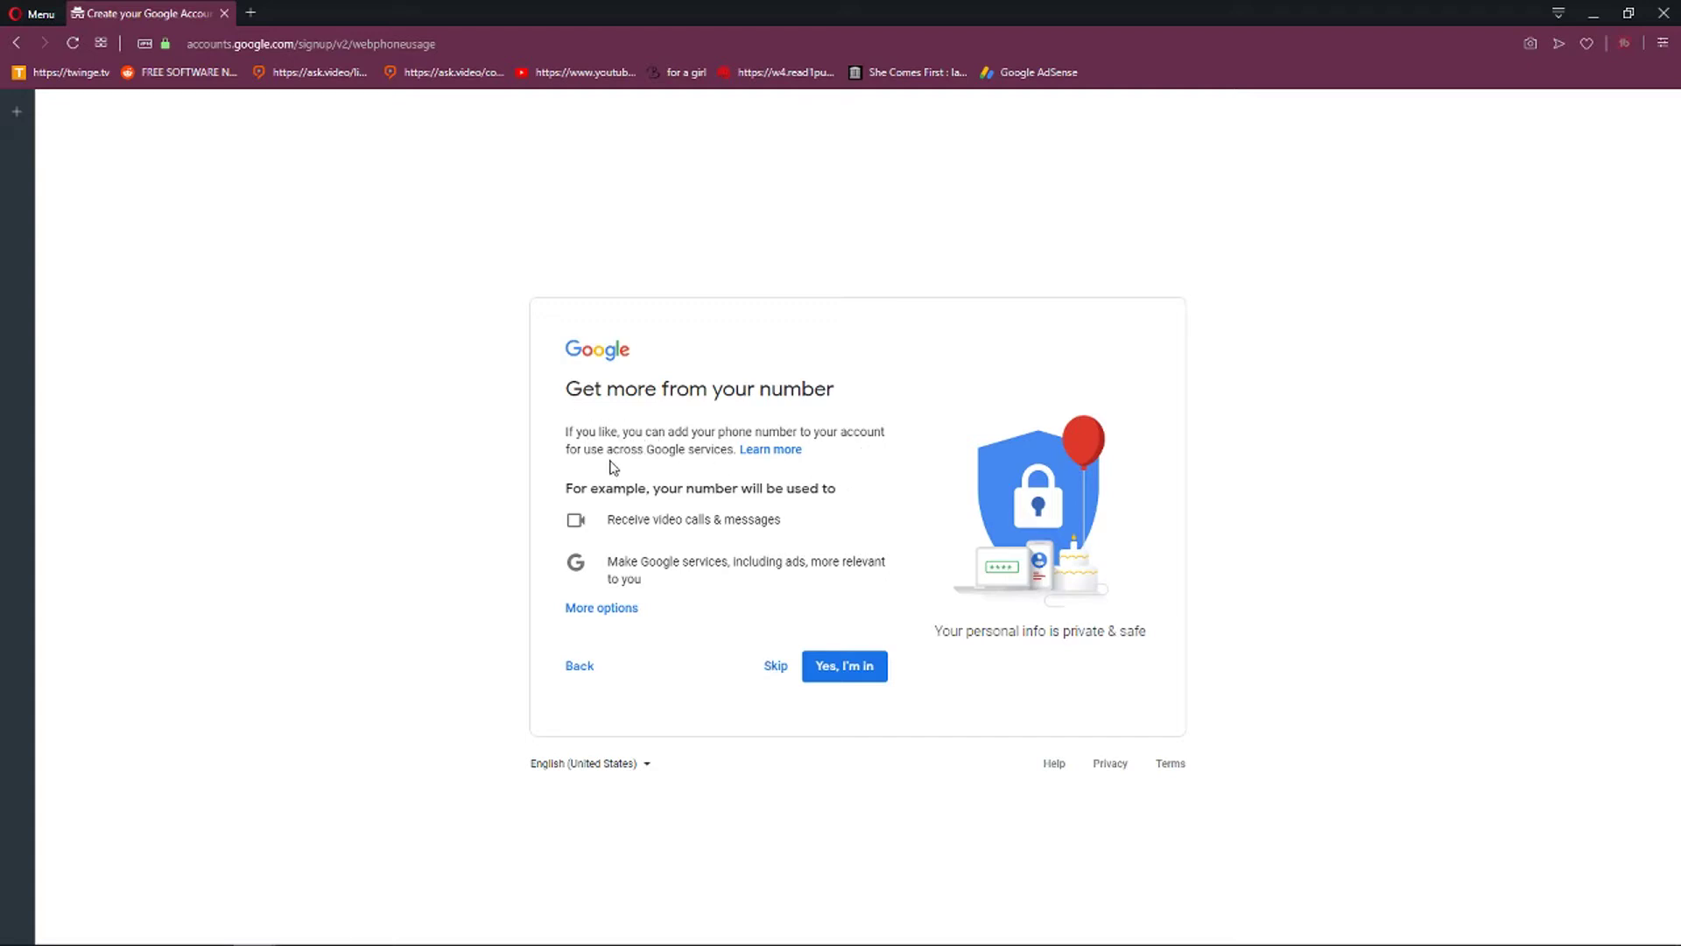
pyautogui.click(778, 667)
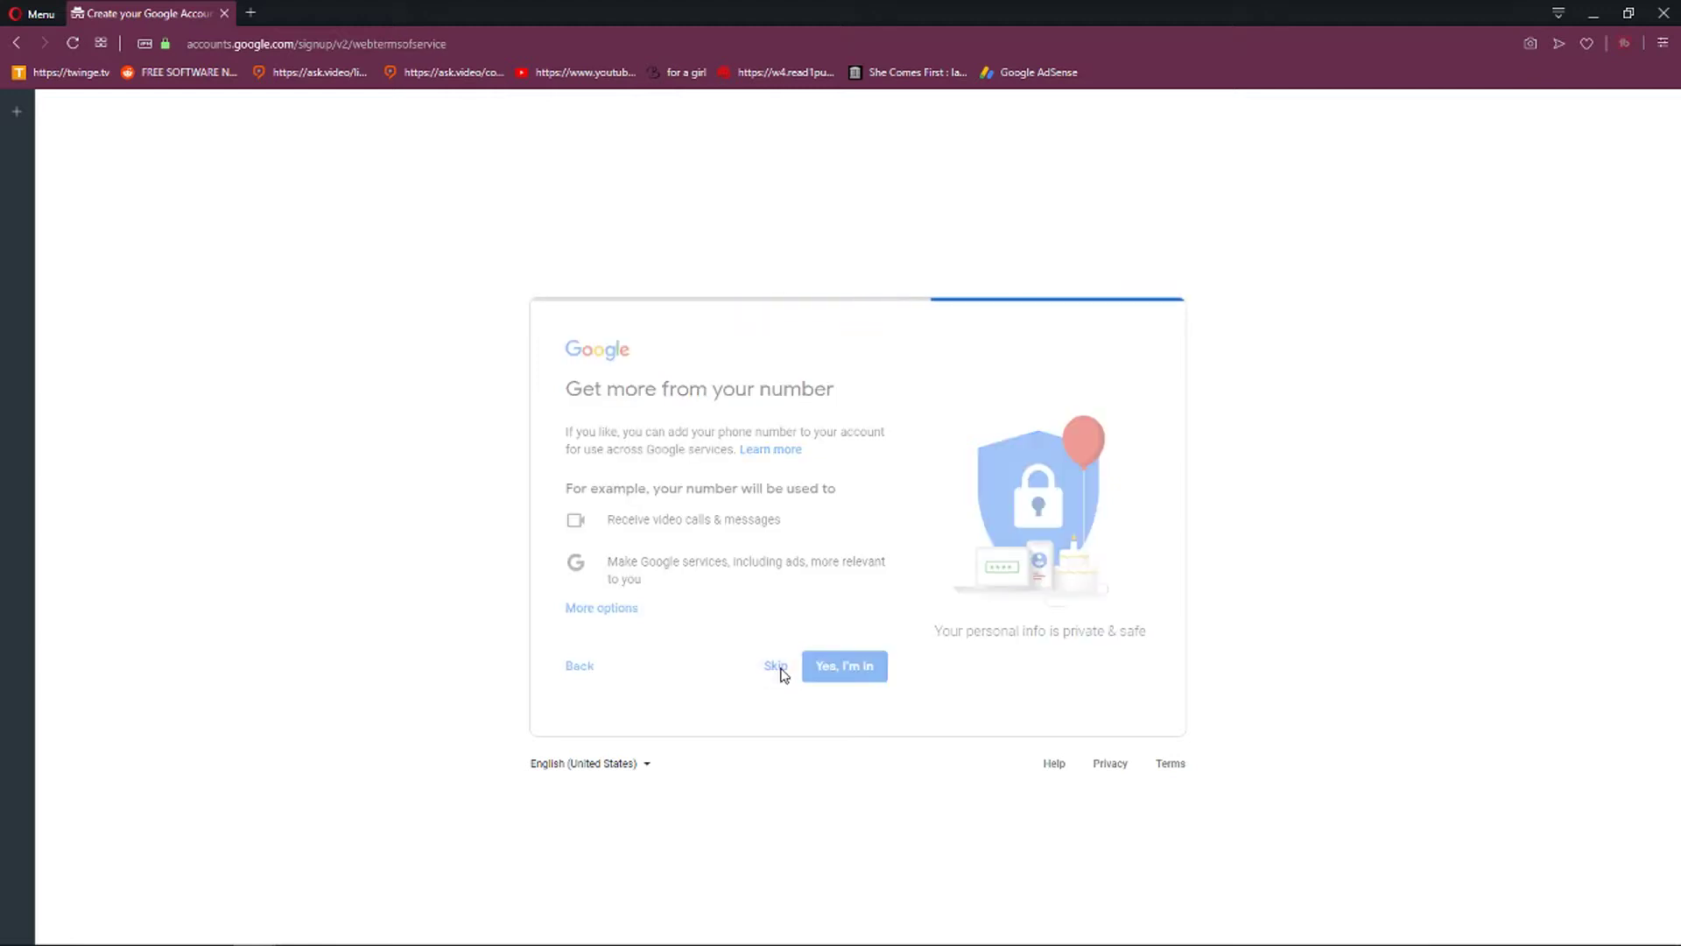
# Agree to the Terms of Service and personal-information processing, create the account, and confirm personalisation.
pyautogui.click(727, 753)
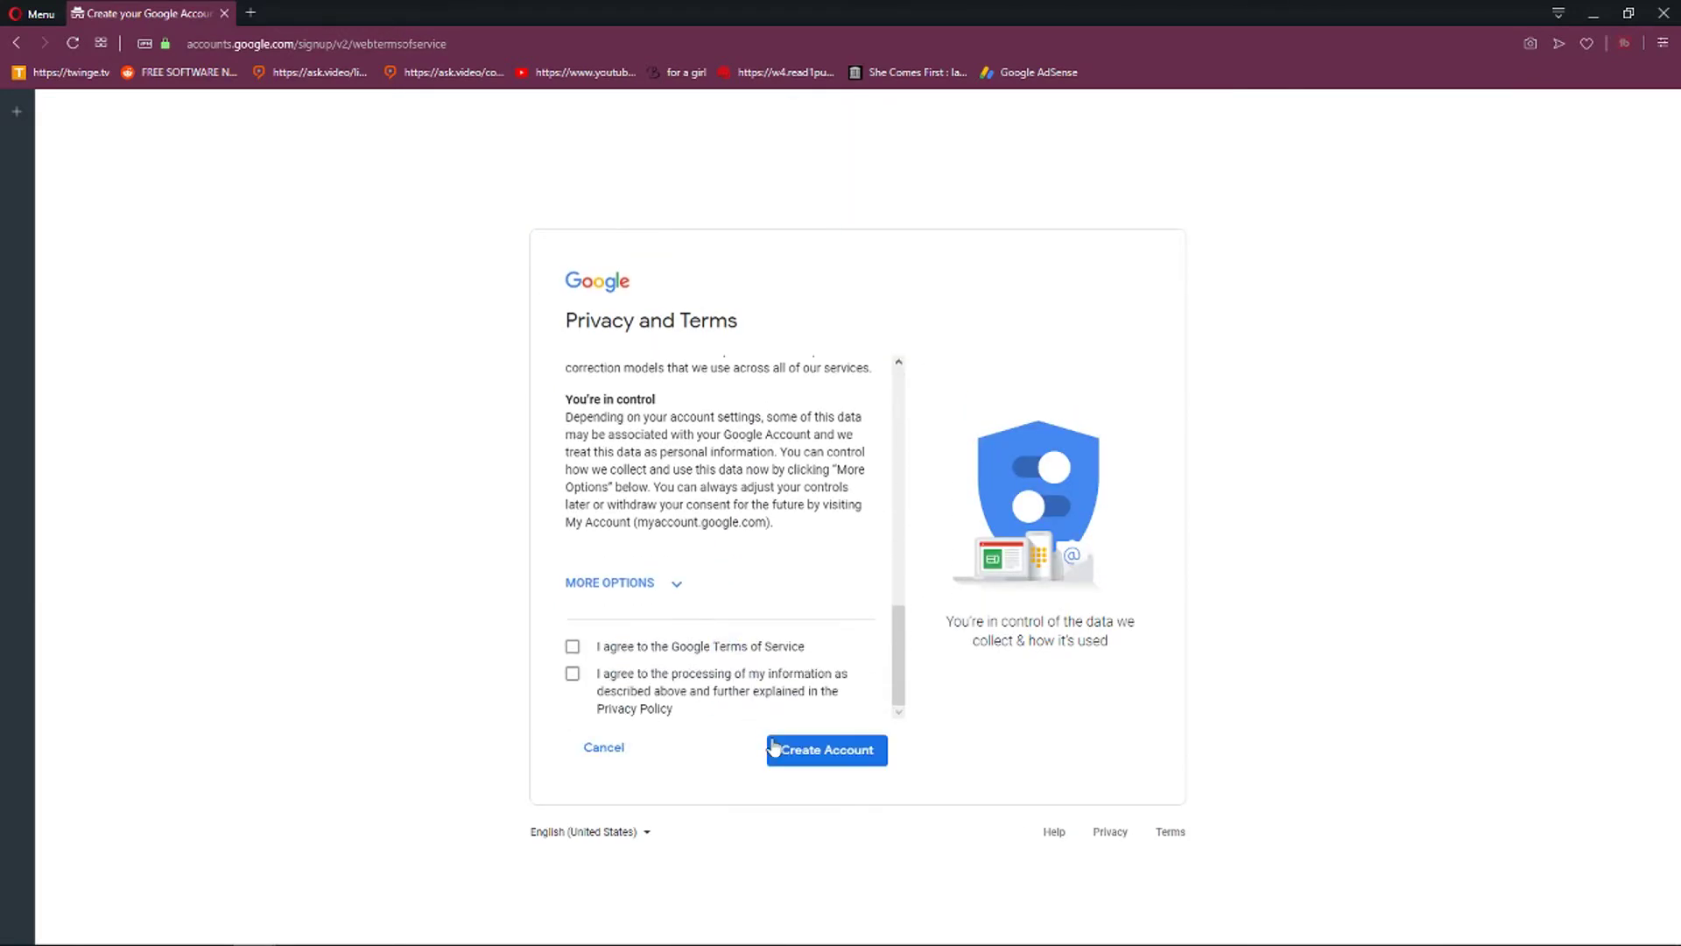
pyautogui.click(706, 650)
pyautogui.click(799, 699)
pyautogui.click(825, 752)
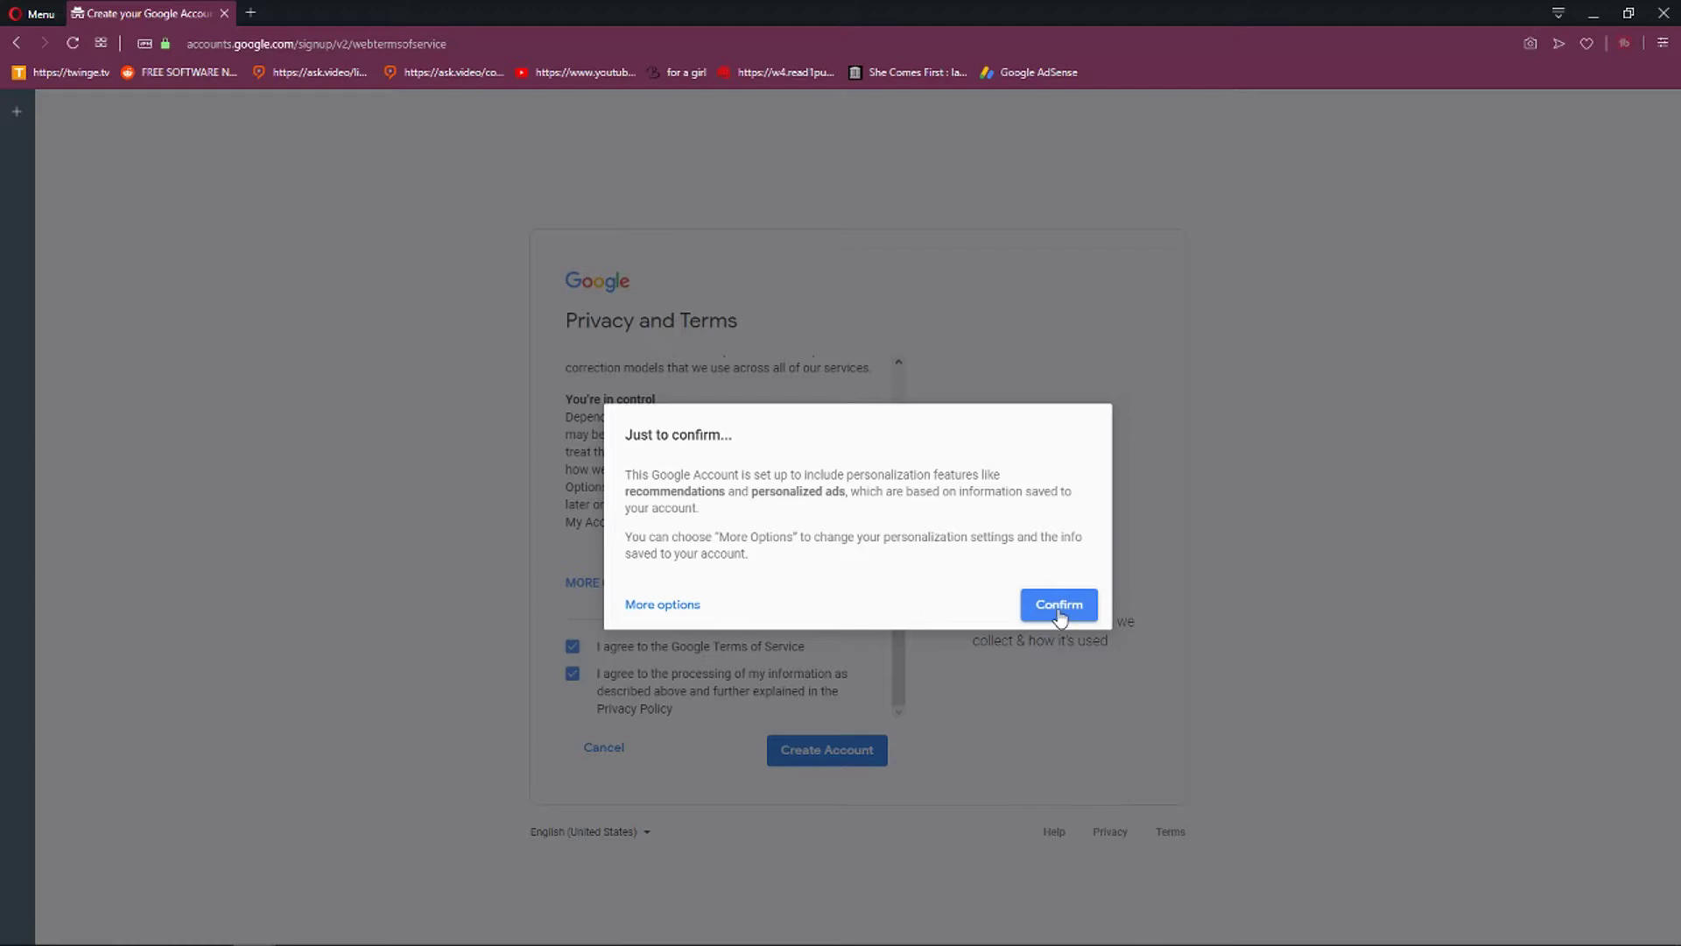
pyautogui.click(1060, 606)
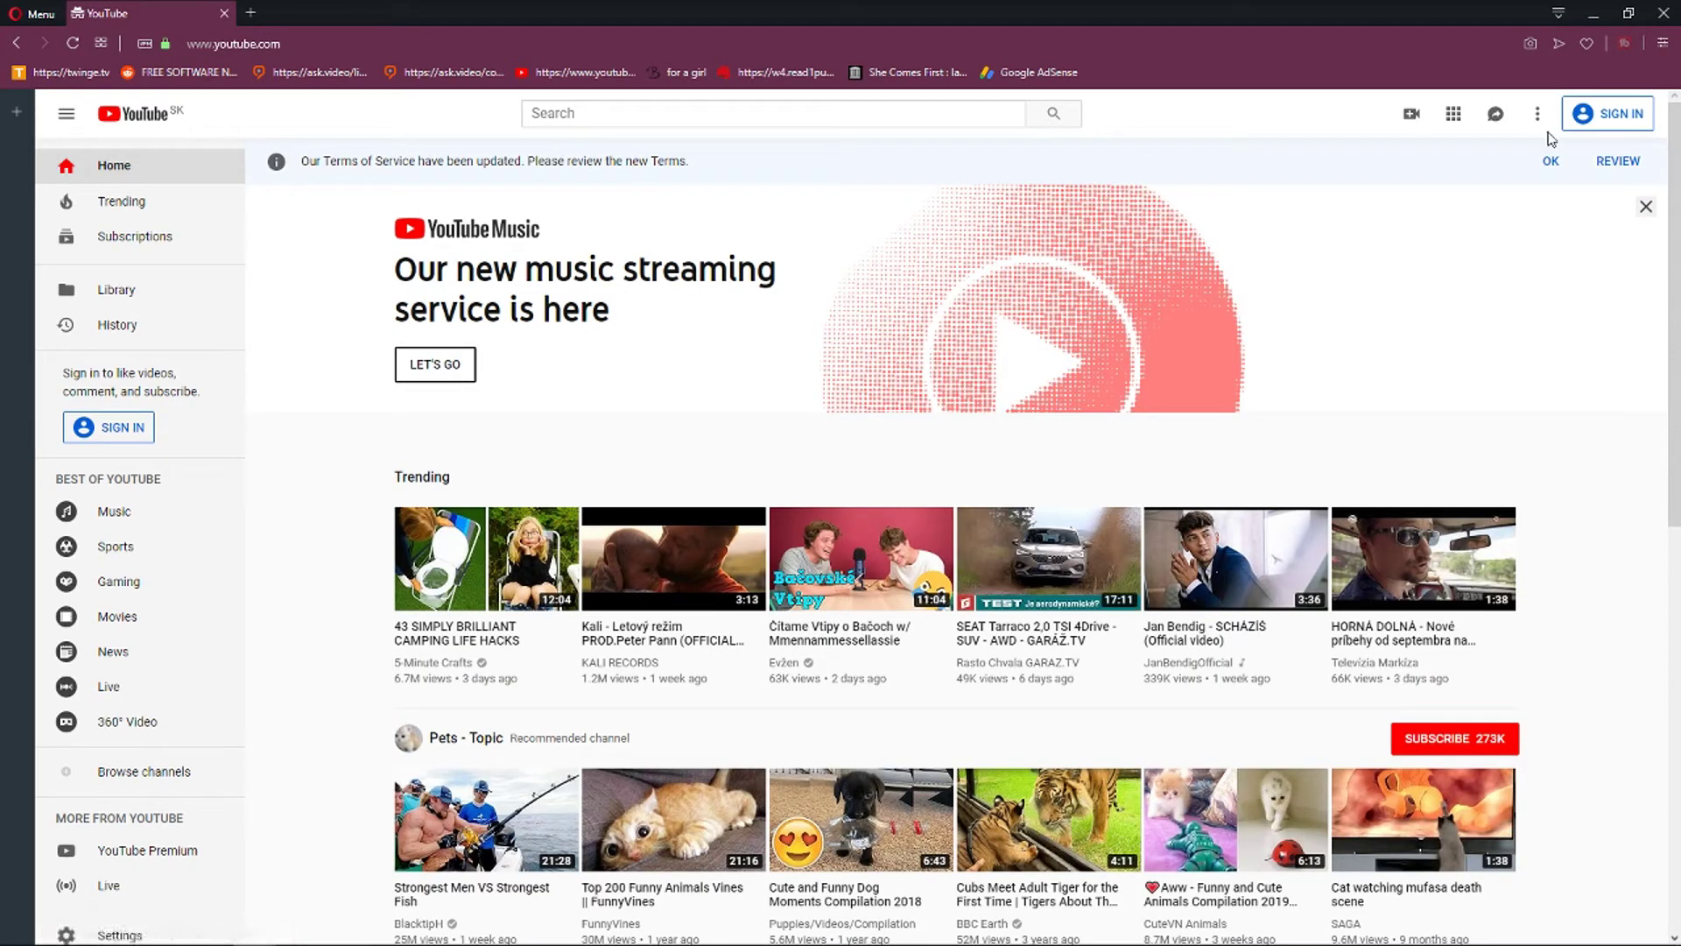
# Sign in to YouTube with the new account and go to Your channel from the avatar menu.
pyautogui.click(1595, 112)
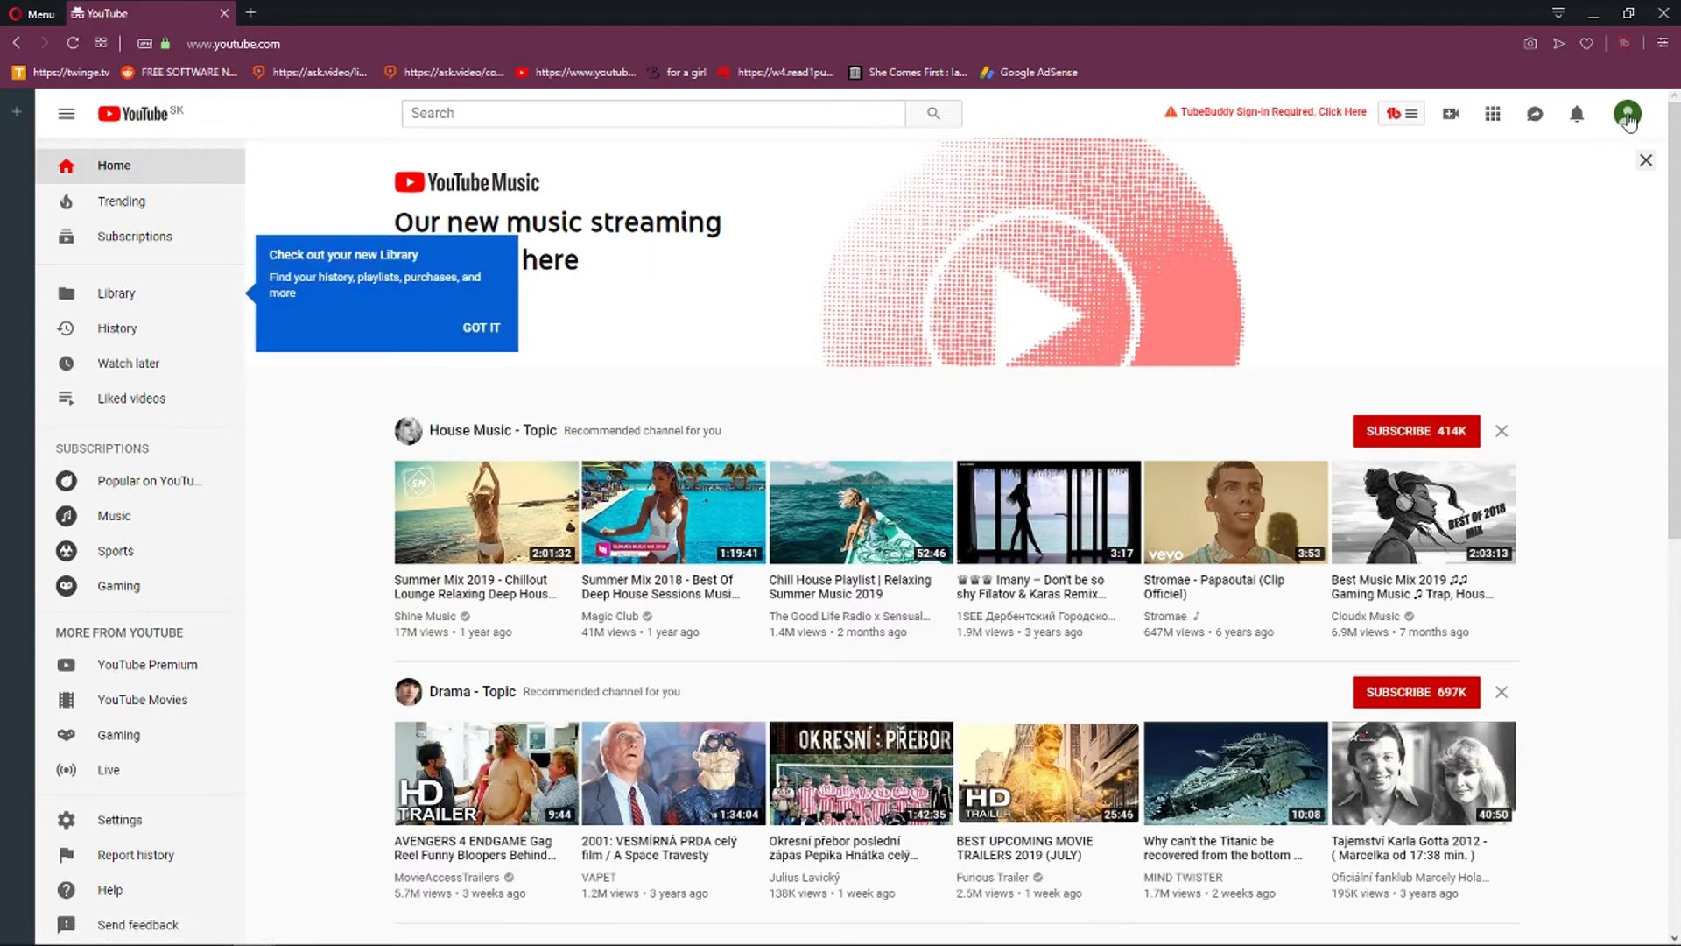
pyautogui.click(1627, 113)
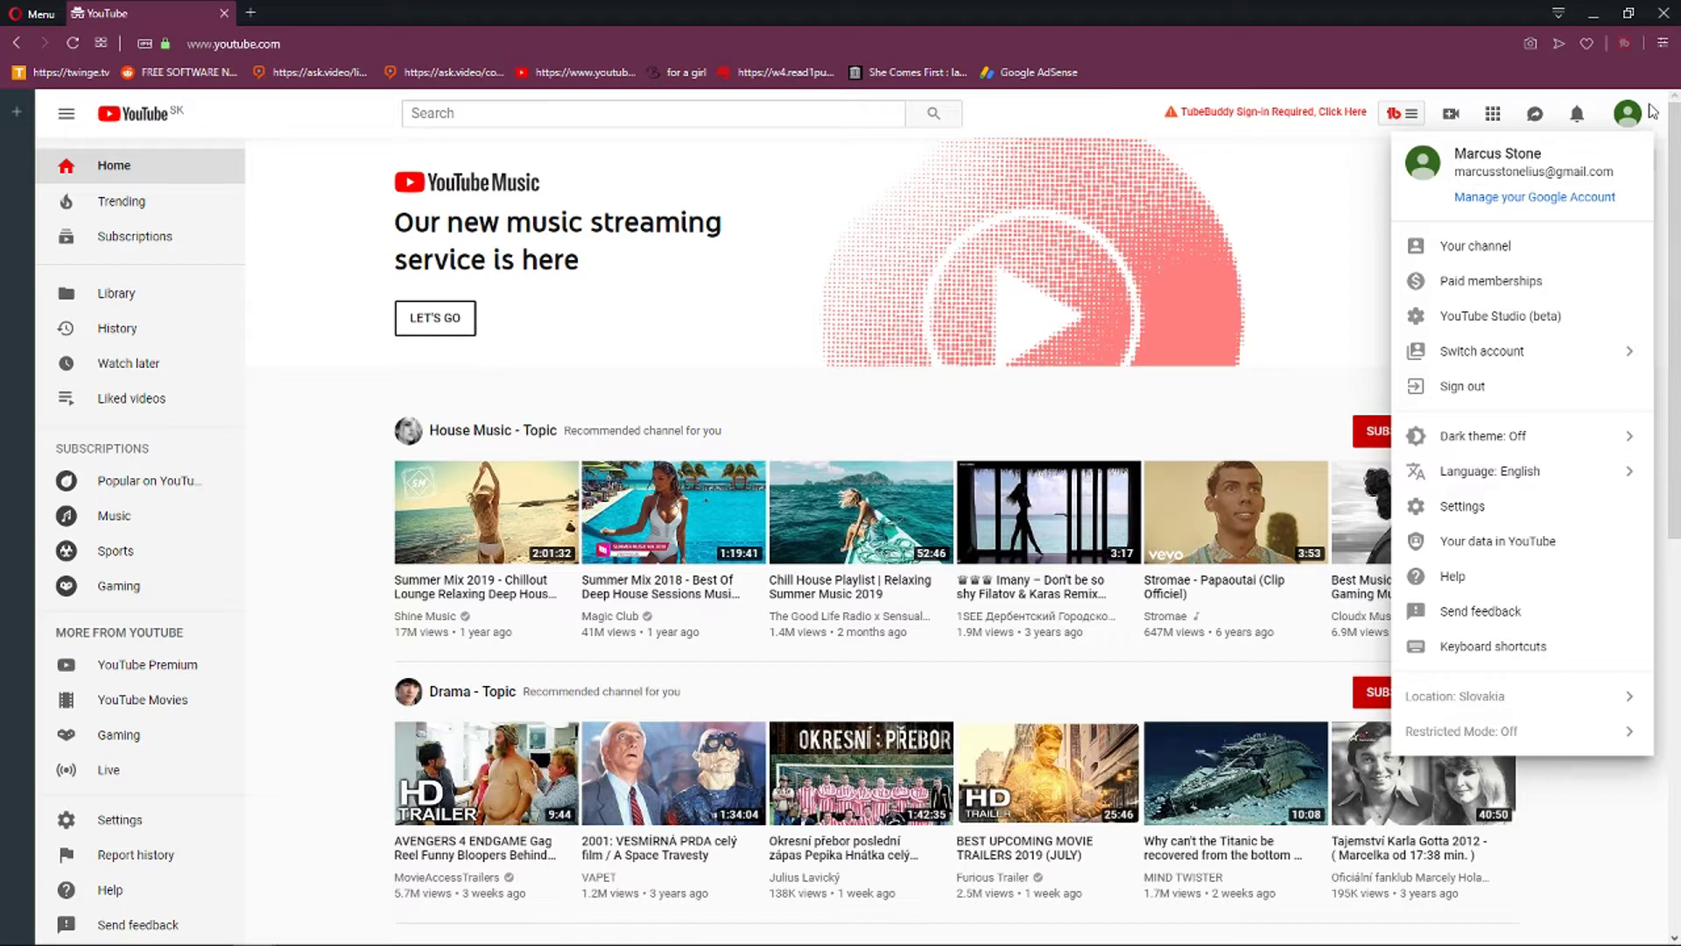
pyautogui.click(1461, 254)
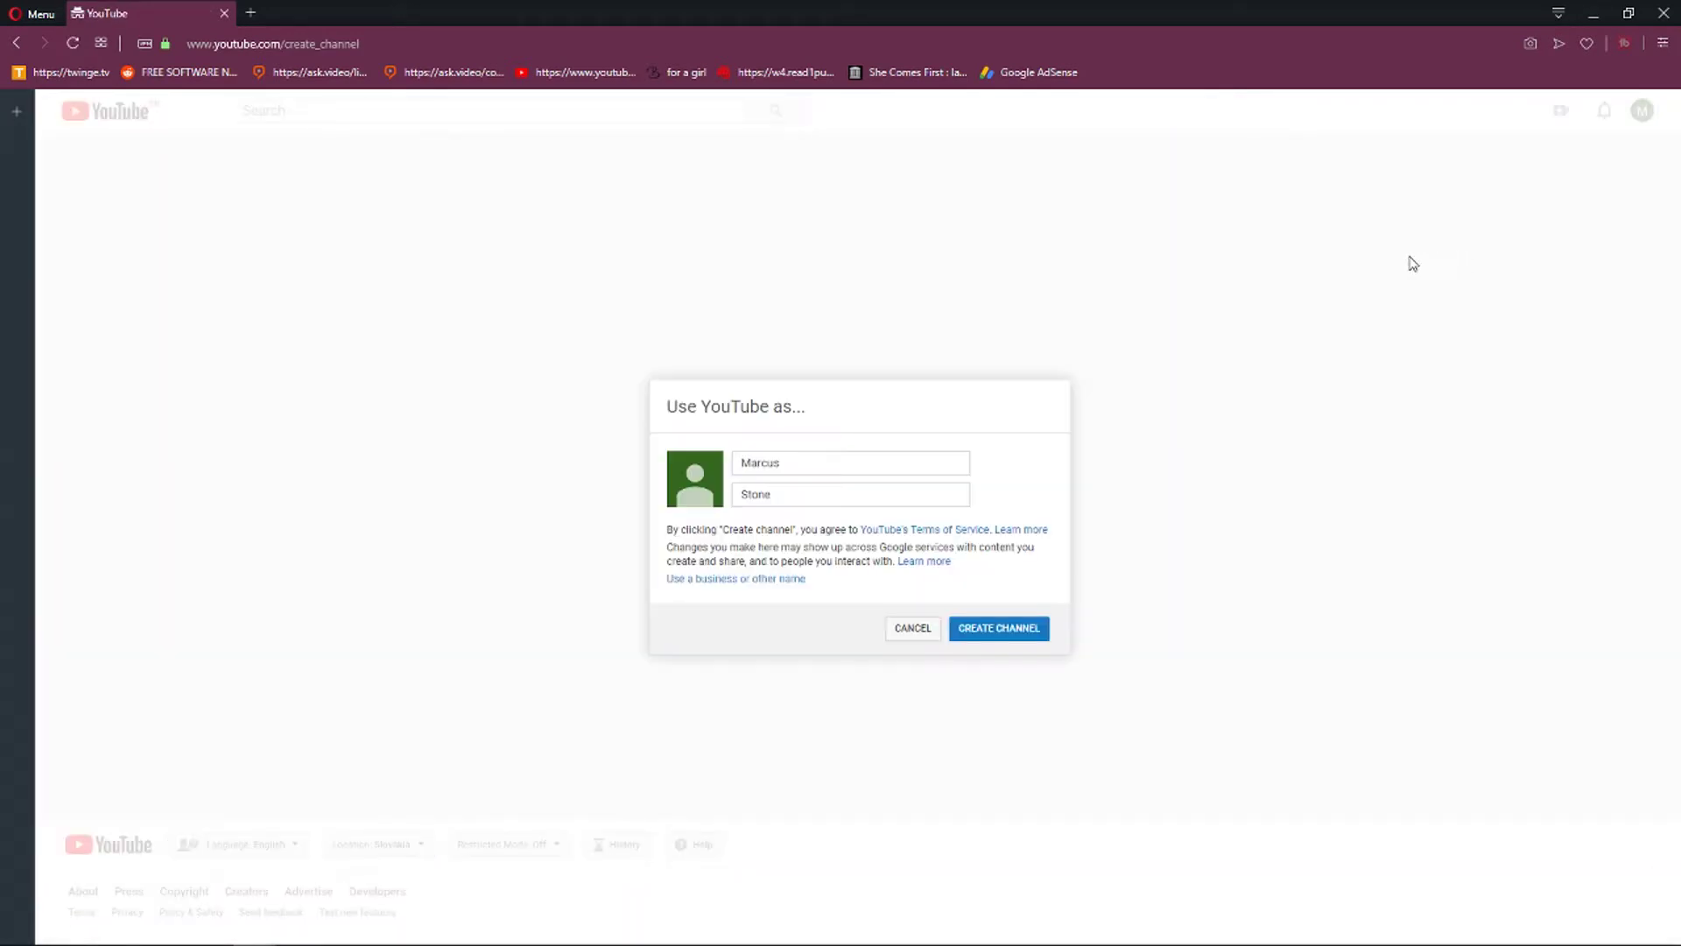
# Replace the prefilled name with 'Gamer' and '101' and create the channel.
pyautogui.click(752, 455)
pyautogui.doubleClick(767, 458)
pyautogui.write('Gamer')
pyautogui.press('Tab')
pyautogui.write('1')
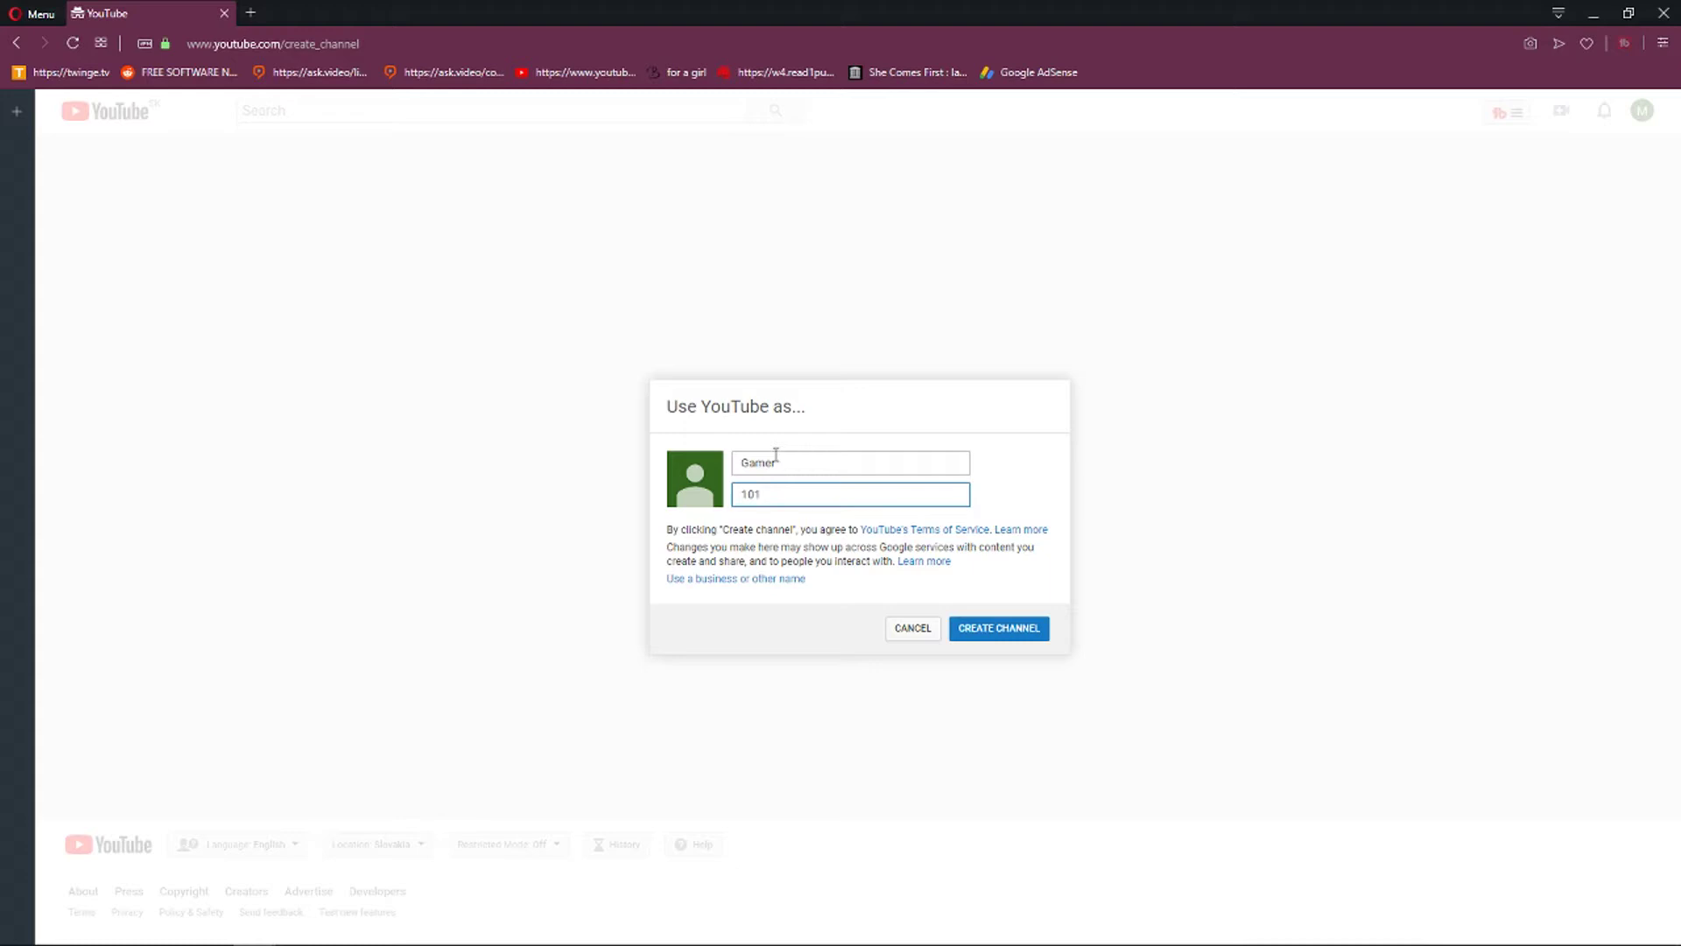
pyautogui.click(1026, 636)
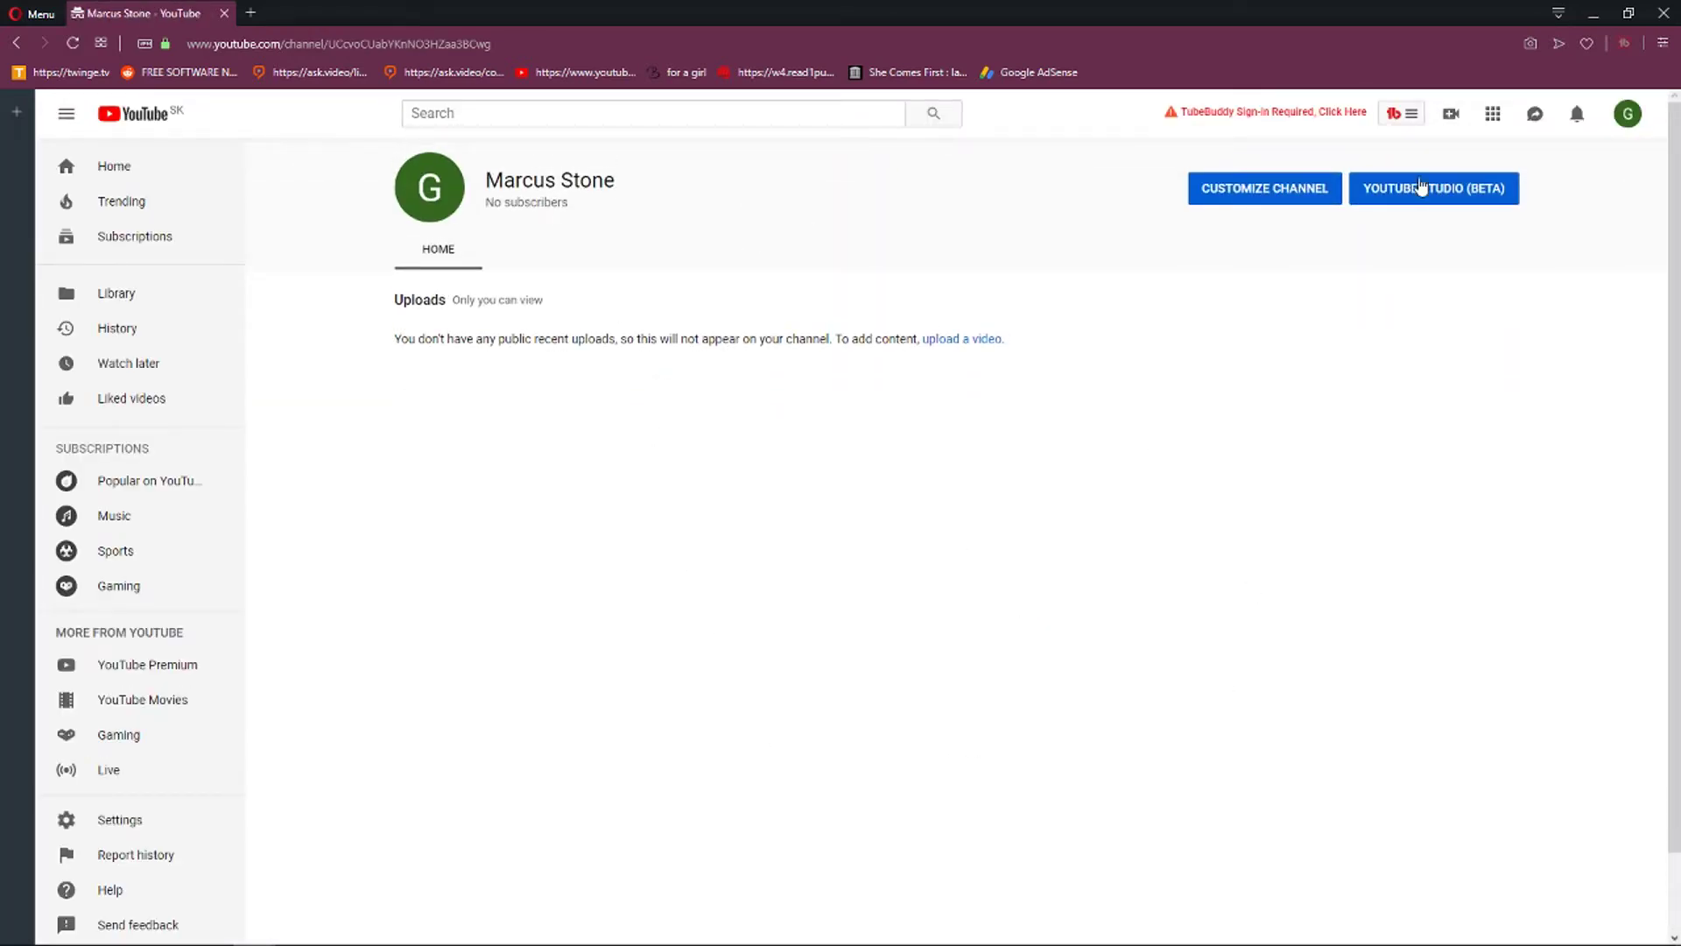
# Add the description 'My channel is about exploring new epic games on a market!' and save it.
pyautogui.click(1245, 201)
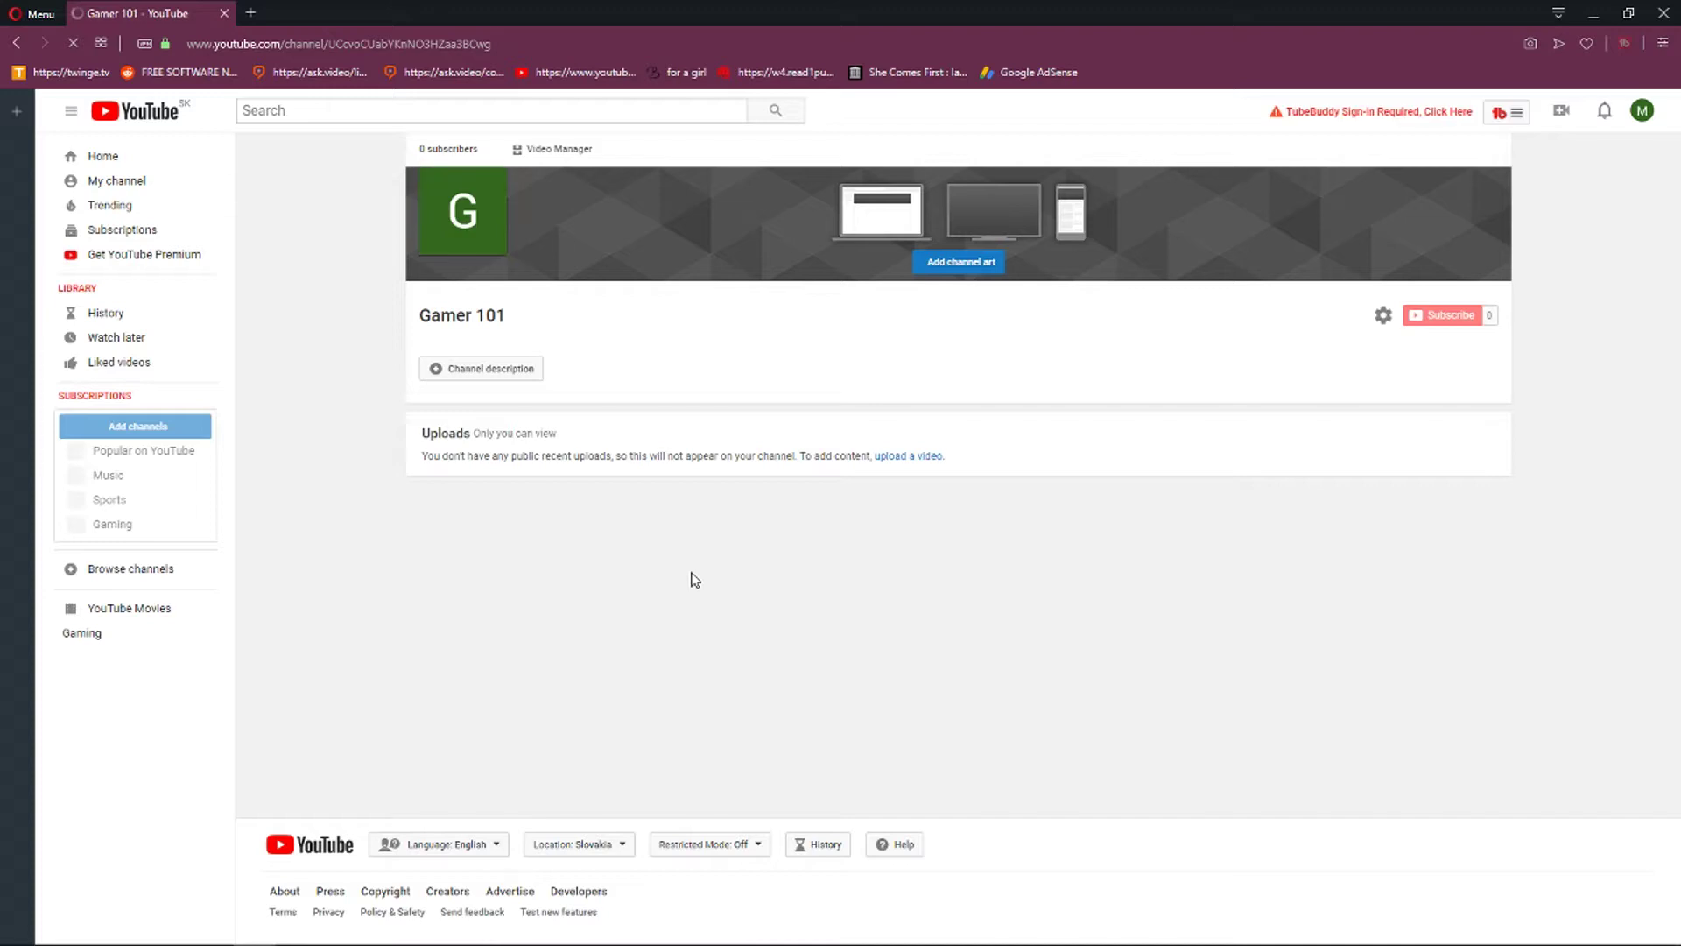
pyautogui.click(492, 378)
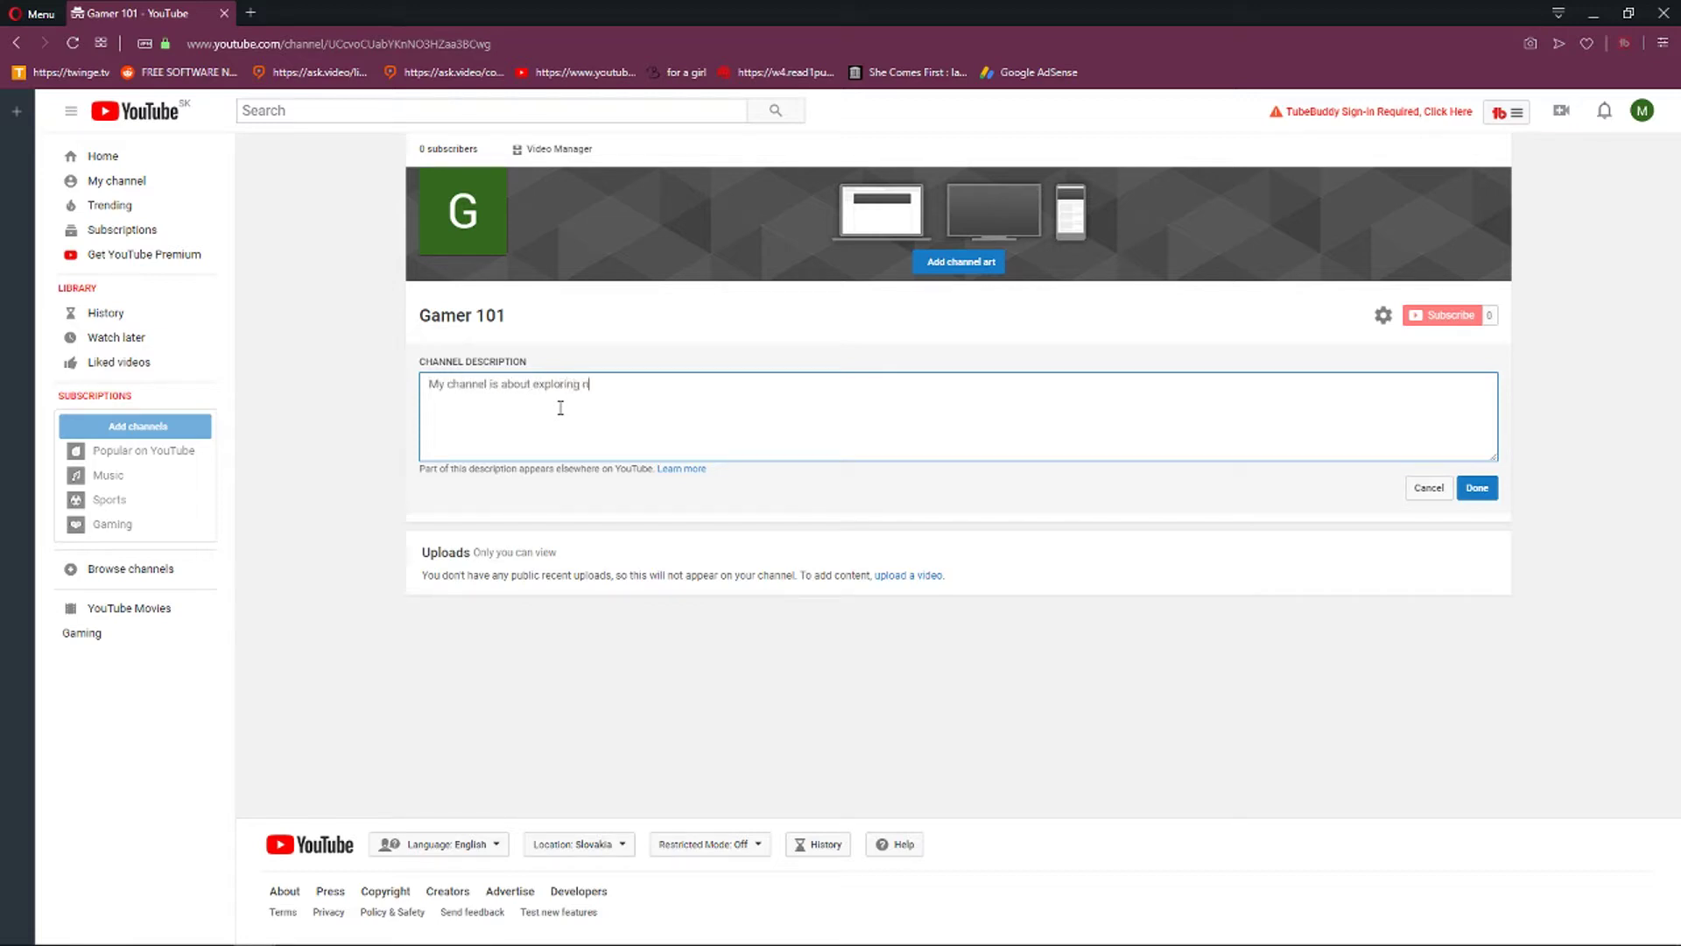
pyautogui.write('games on a market!')
pyautogui.click(1478, 487)
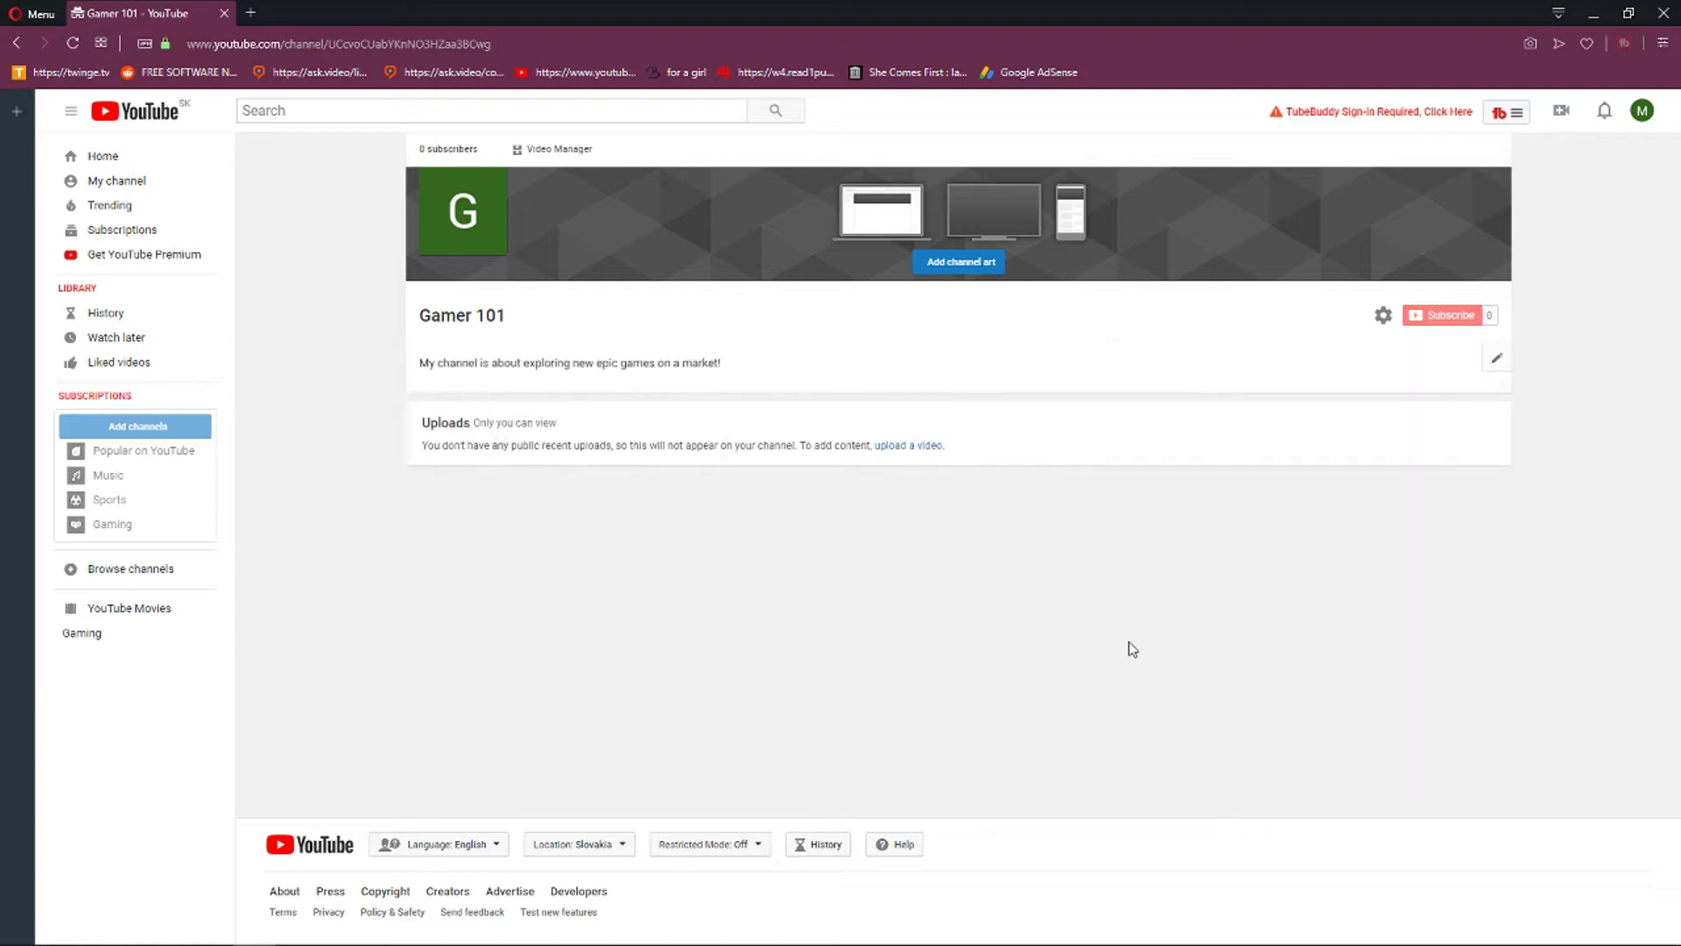
pyautogui.moveTo(454, 169)
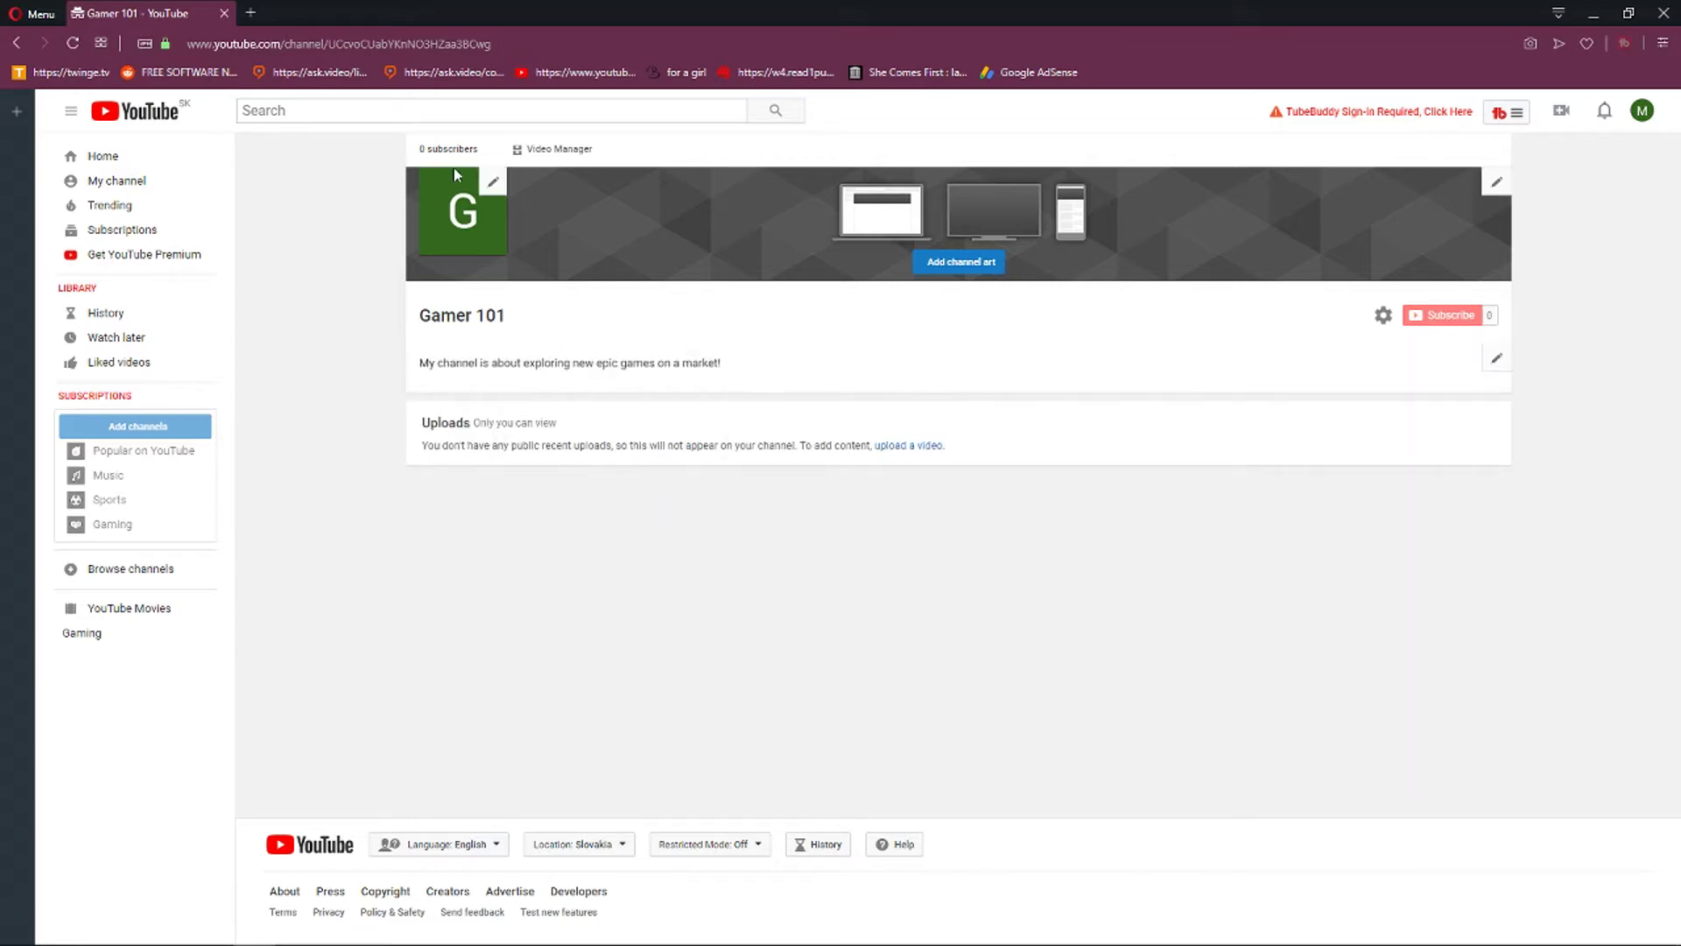
# Go from the channel icon's edit prompt to changing the Google account profile picture.
pyautogui.click(493, 189)
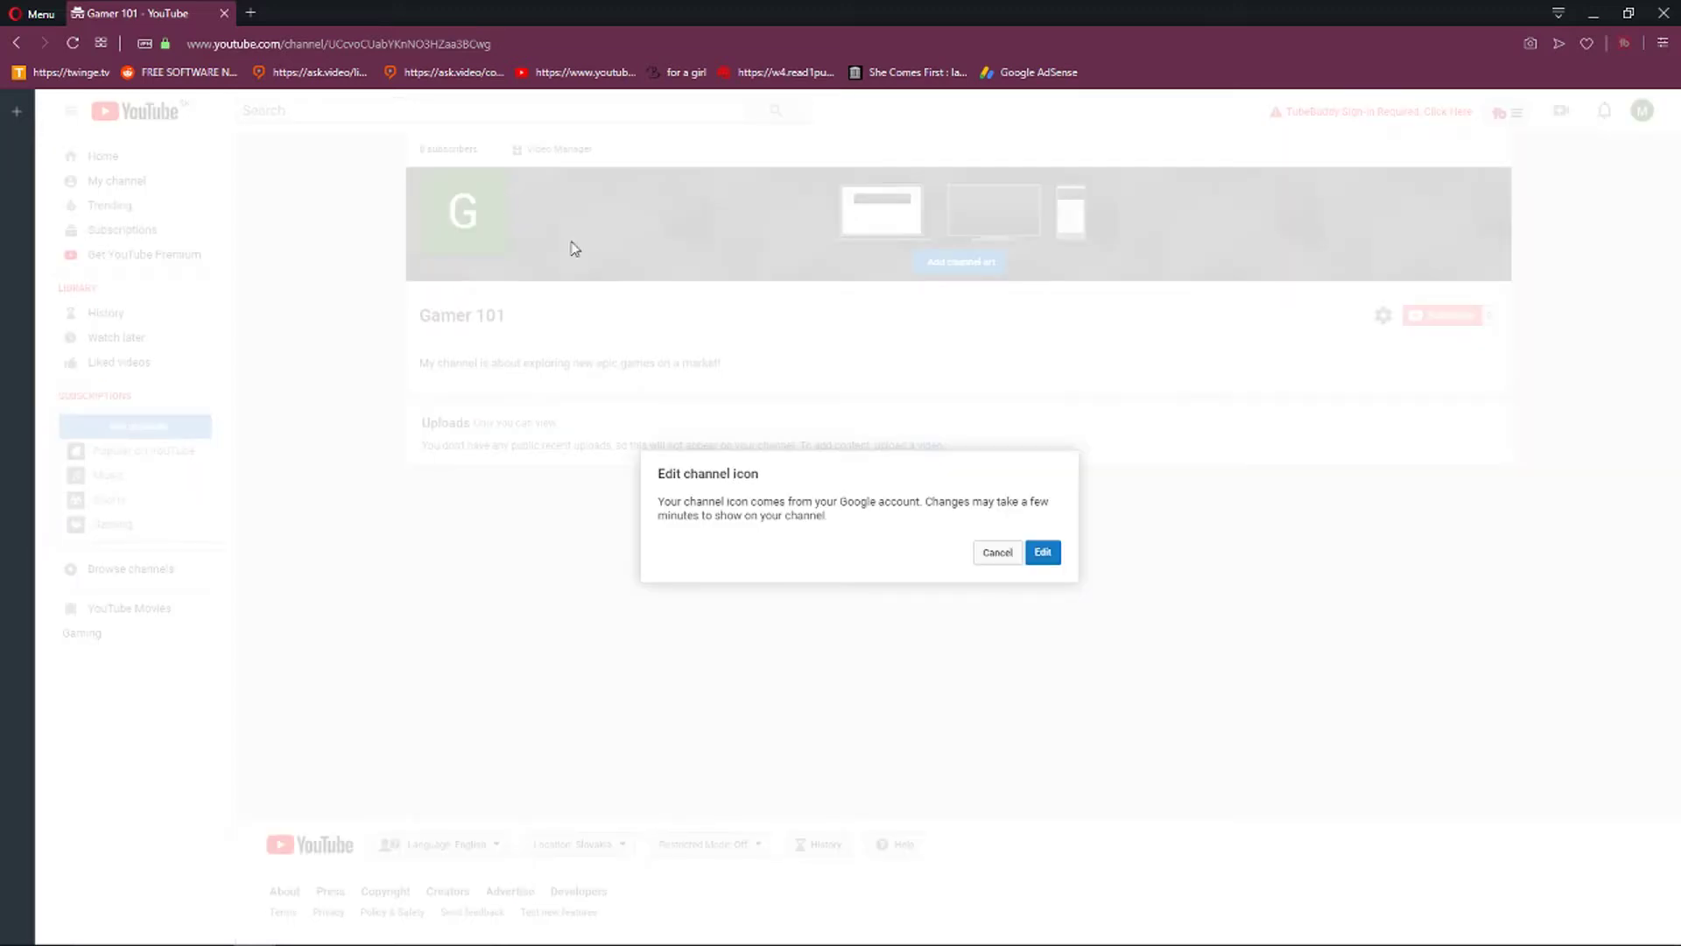
pyautogui.click(994, 553)
pyautogui.click(488, 184)
pyautogui.click(1042, 553)
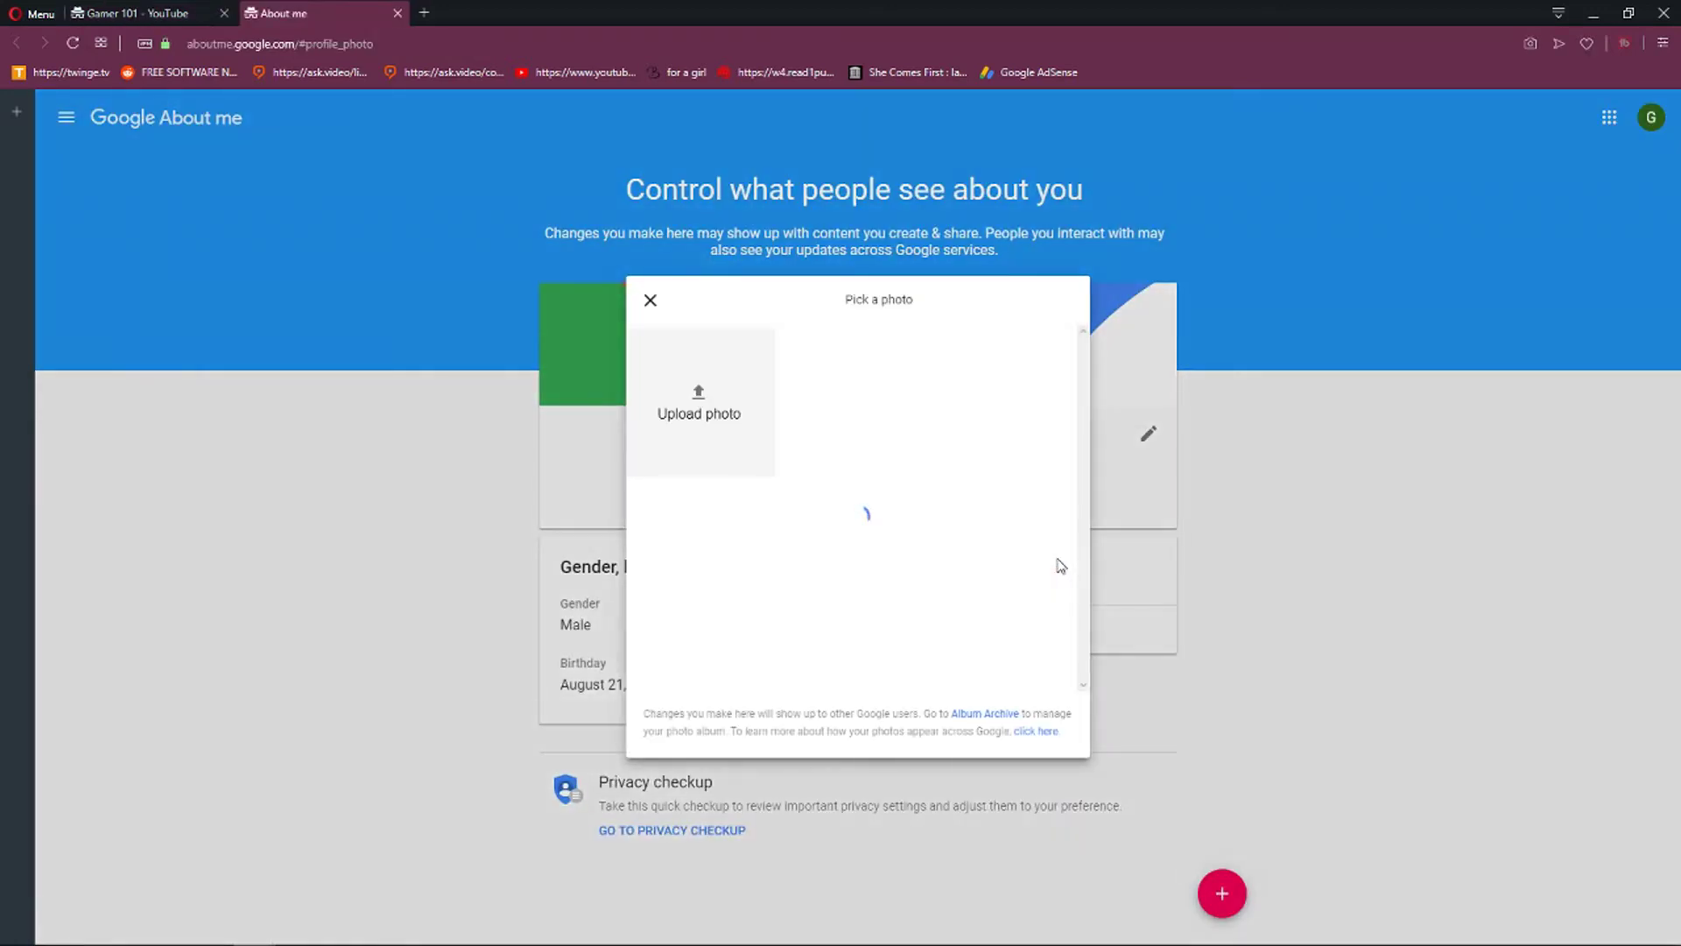
pyautogui.click(1267, 563)
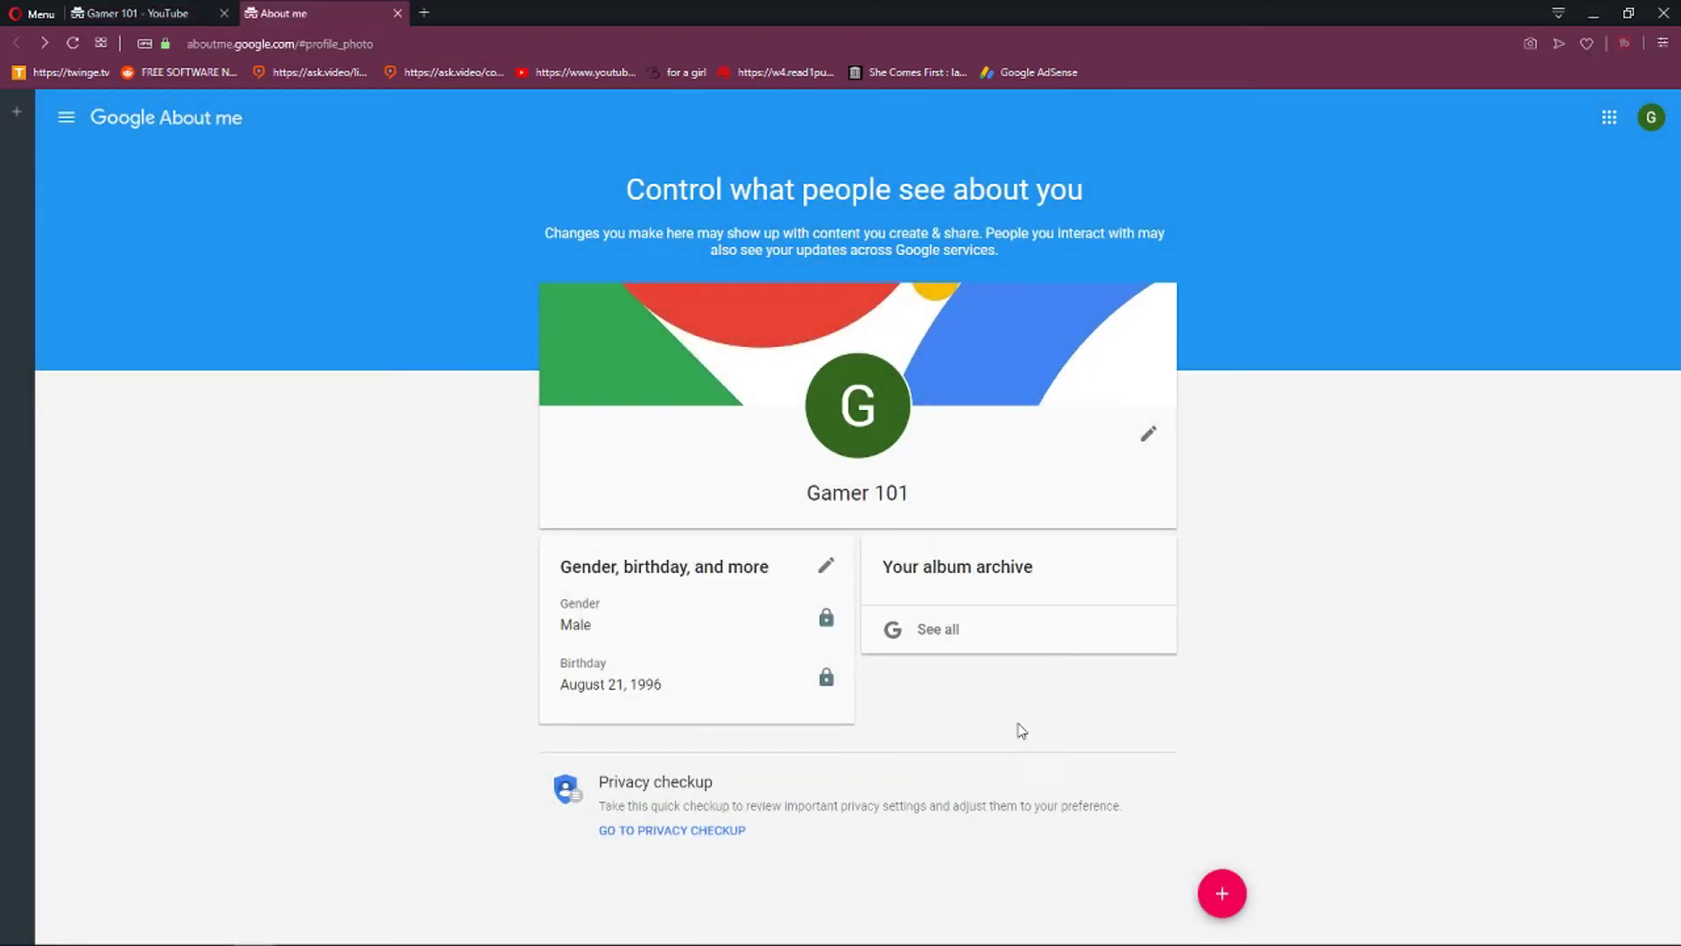
pyautogui.click(859, 392)
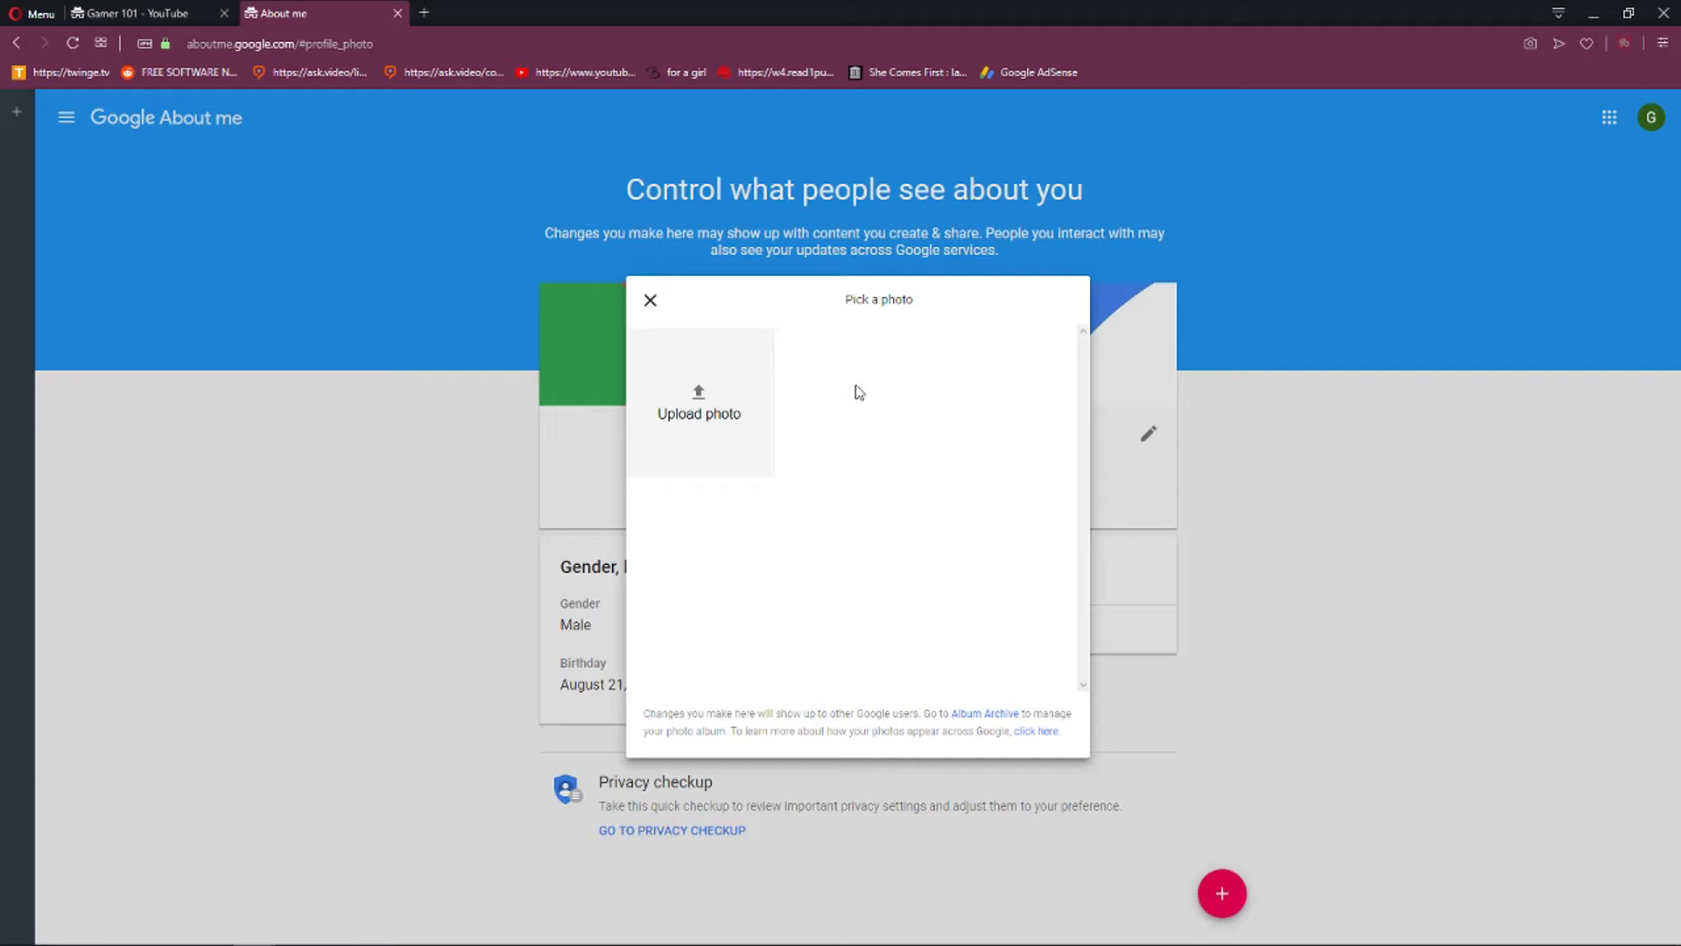
# Upload and crop the 305670_preview ninja image, then reload the YouTube channel page.
pyautogui.click(699, 403)
pyautogui.scroll(-5, 350, 260)
pyautogui.scroll(3, 350, 260)
pyautogui.doubleClick(302, 359)
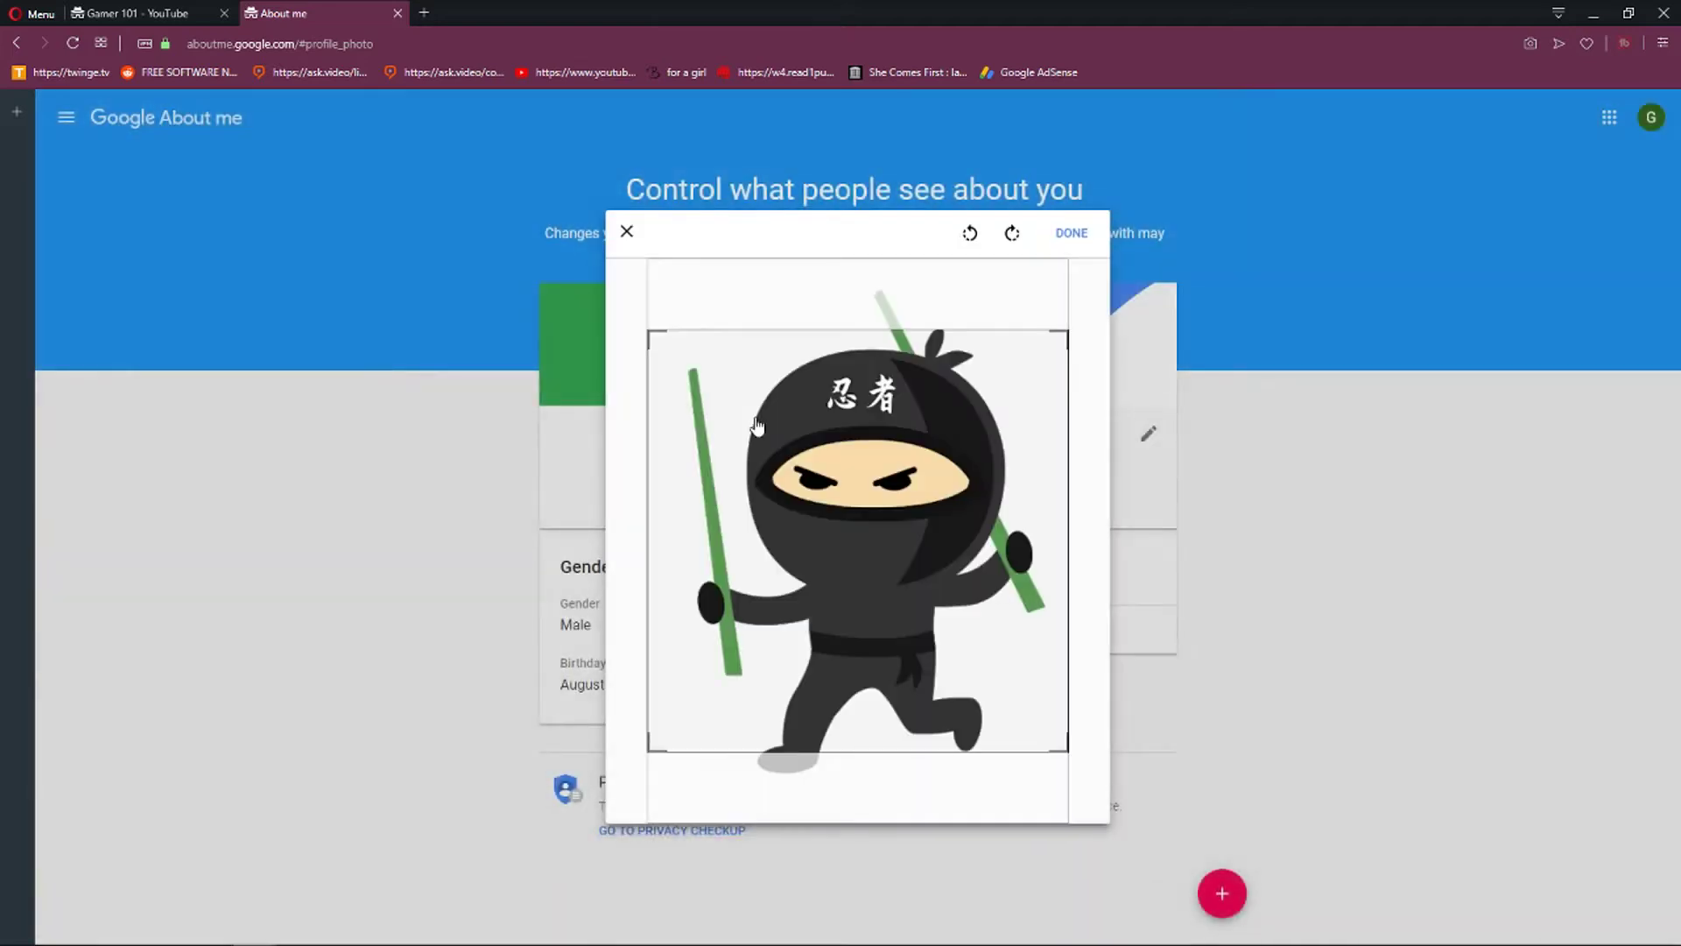
pyautogui.moveTo(840, 497); pyautogui.dragTo(844, 453)
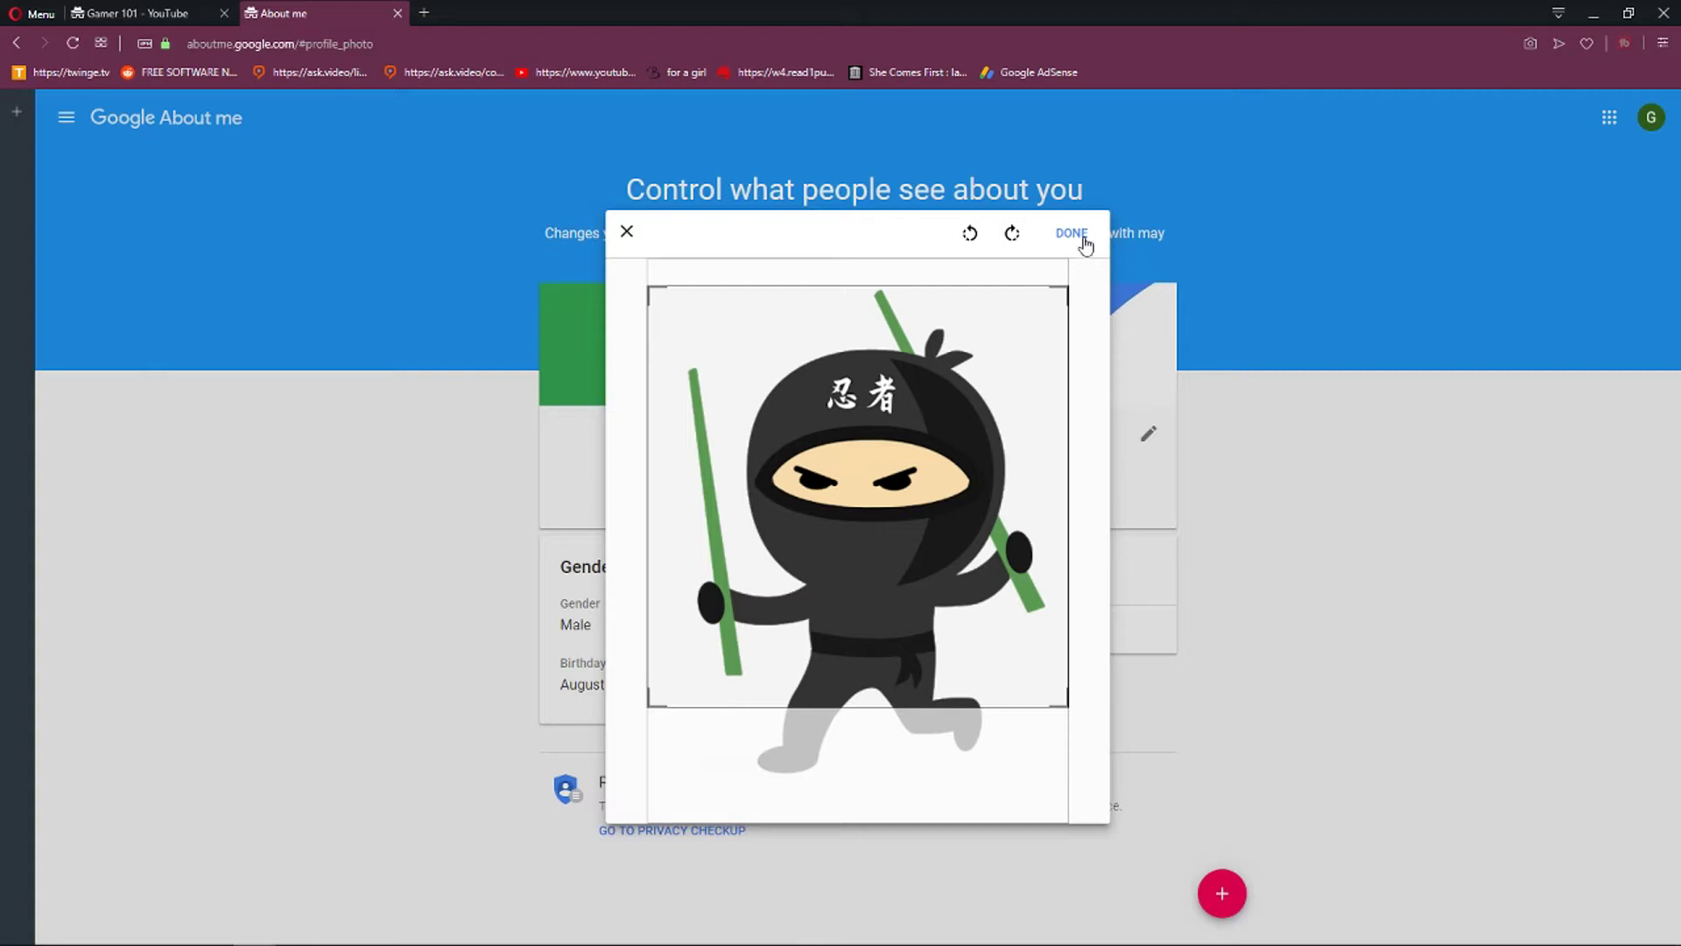
pyautogui.click(1082, 240)
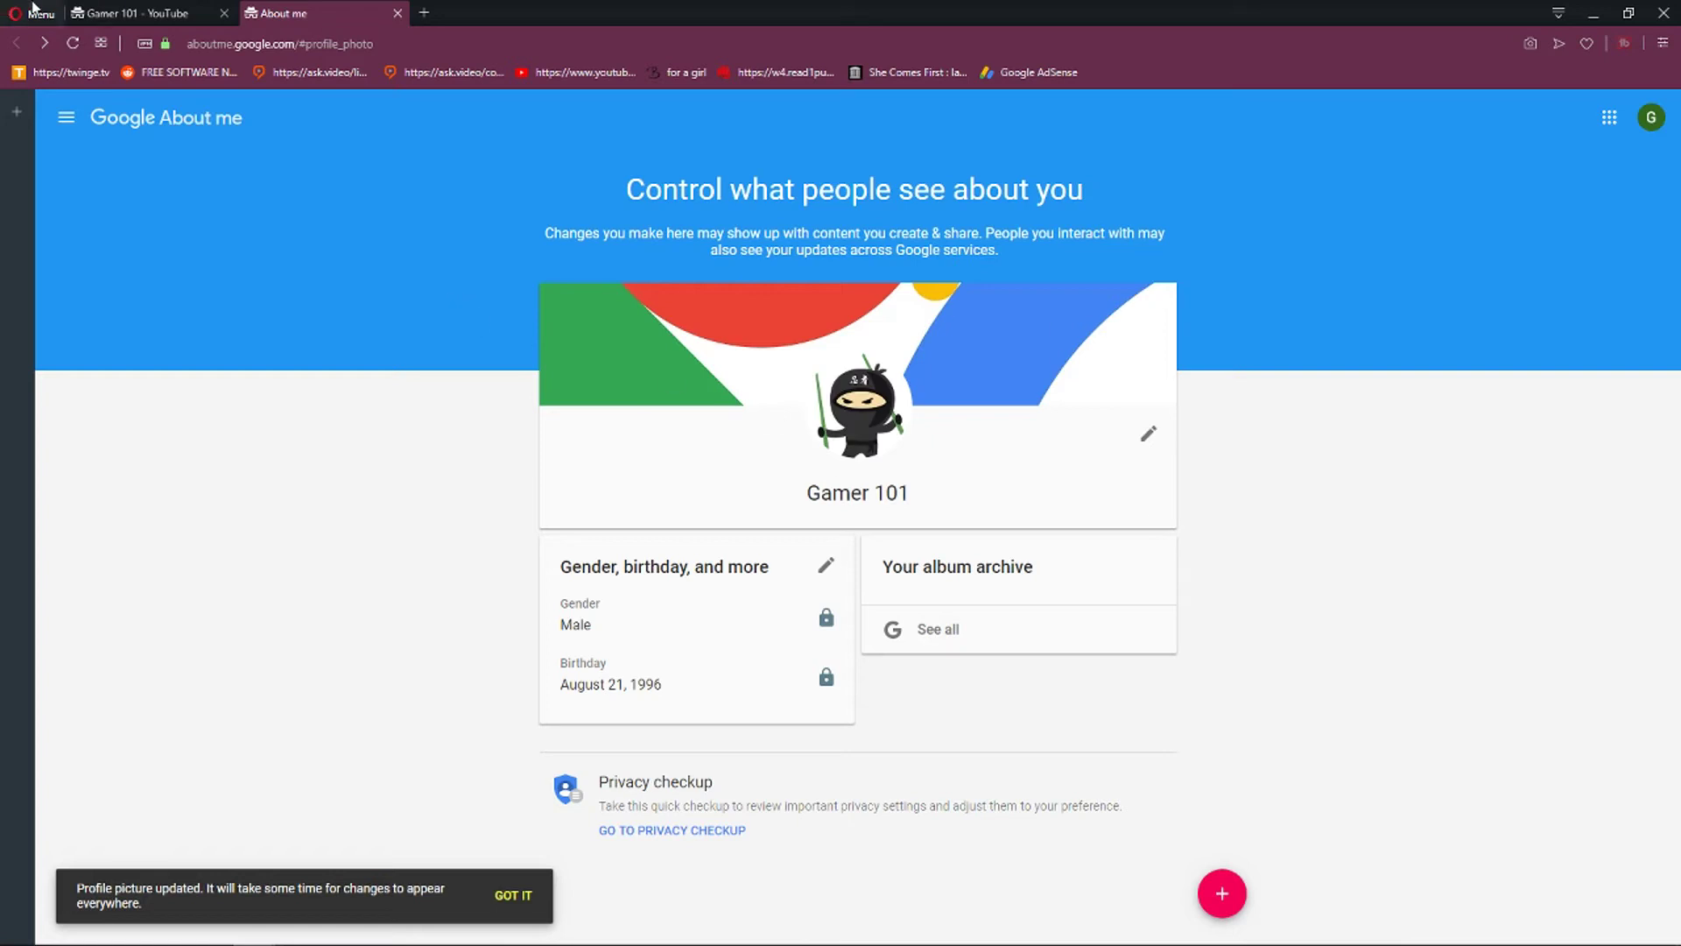
pyautogui.click(101, 22)
pyautogui.click(73, 44)
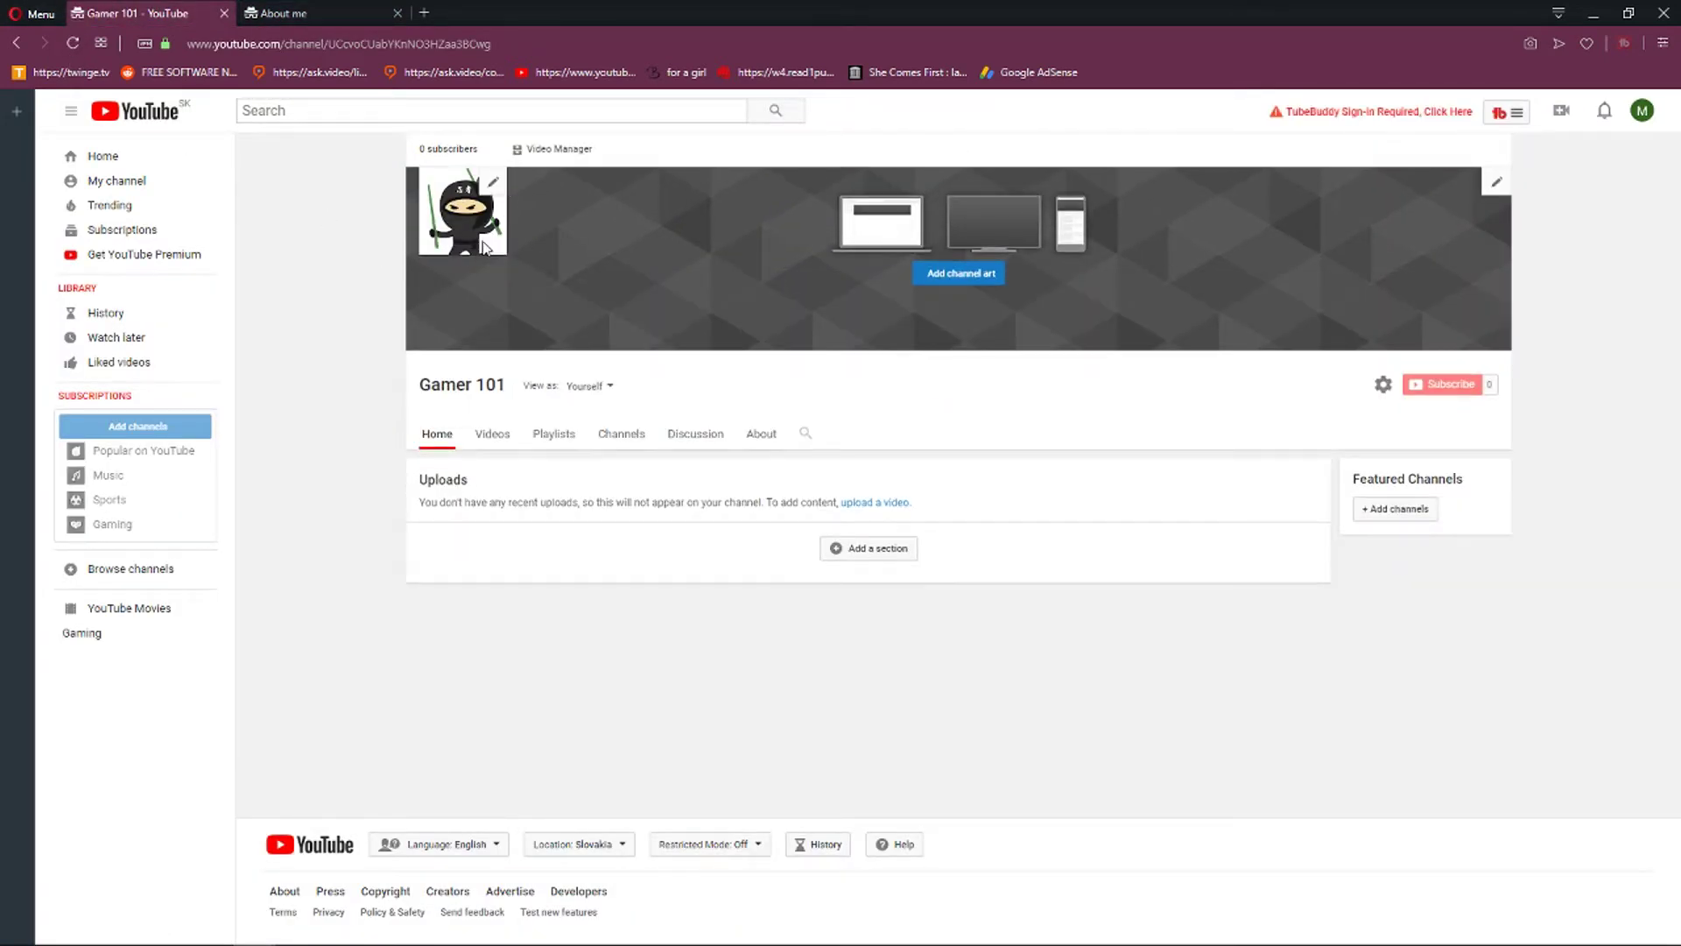
# Open the Channel art upload dialog from the Gamer 101 banner.
pyautogui.click(970, 282)
pyautogui.rightClick(967, 274)
pyautogui.click(940, 268)
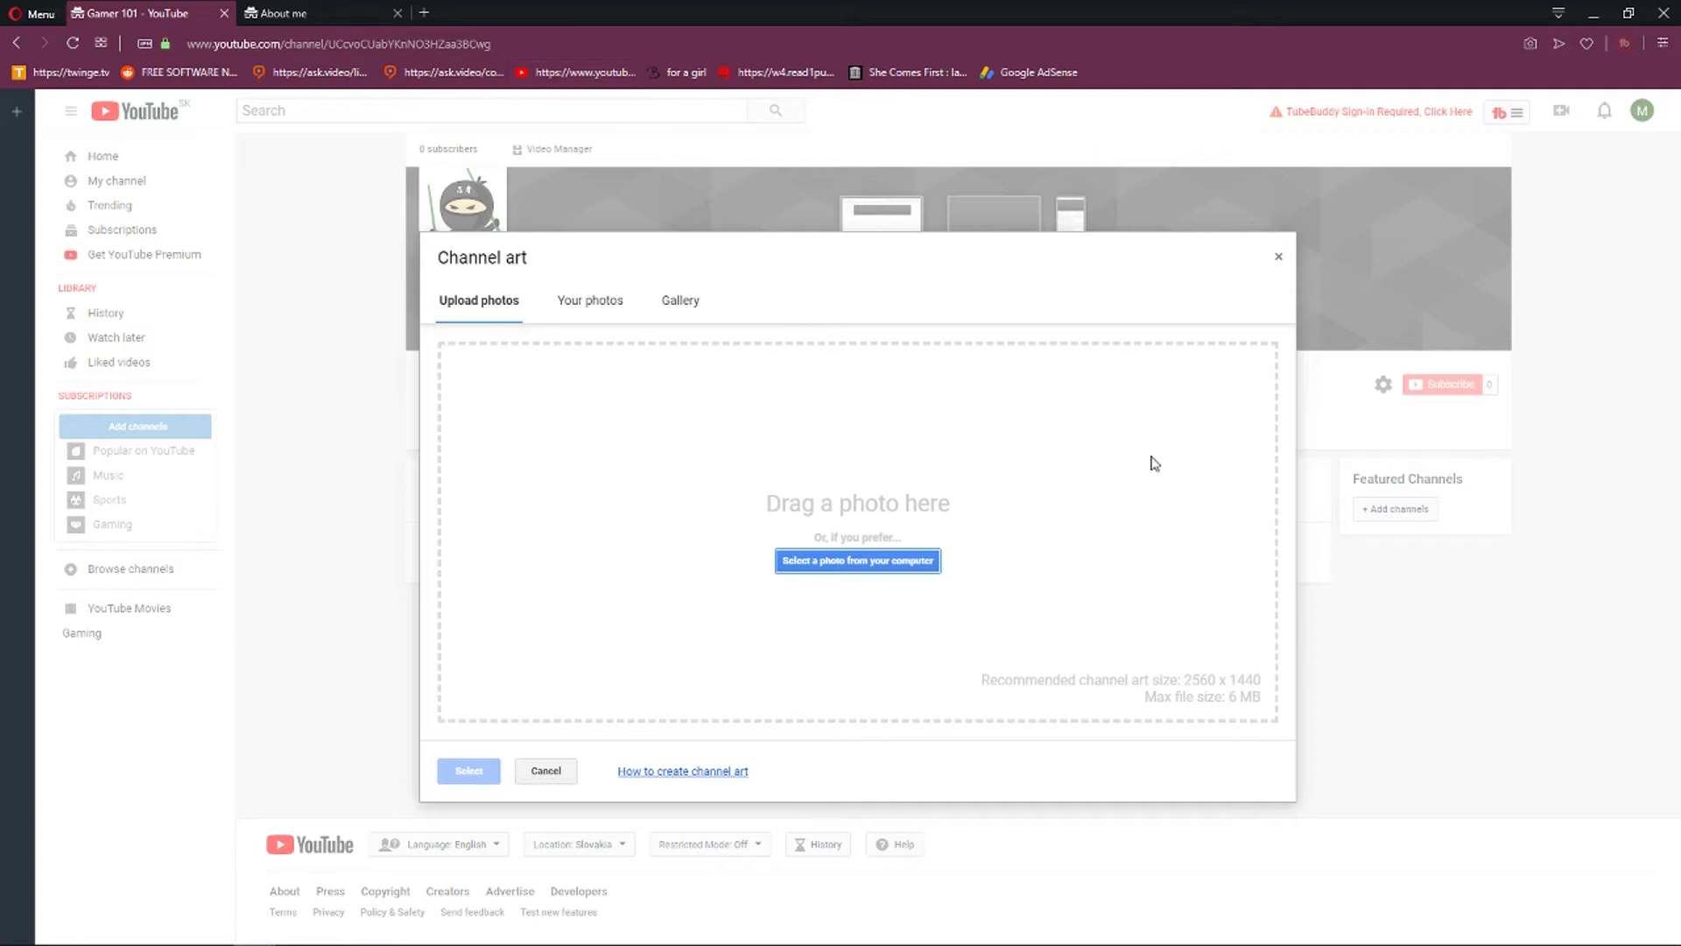
pyautogui.click(437, 12)
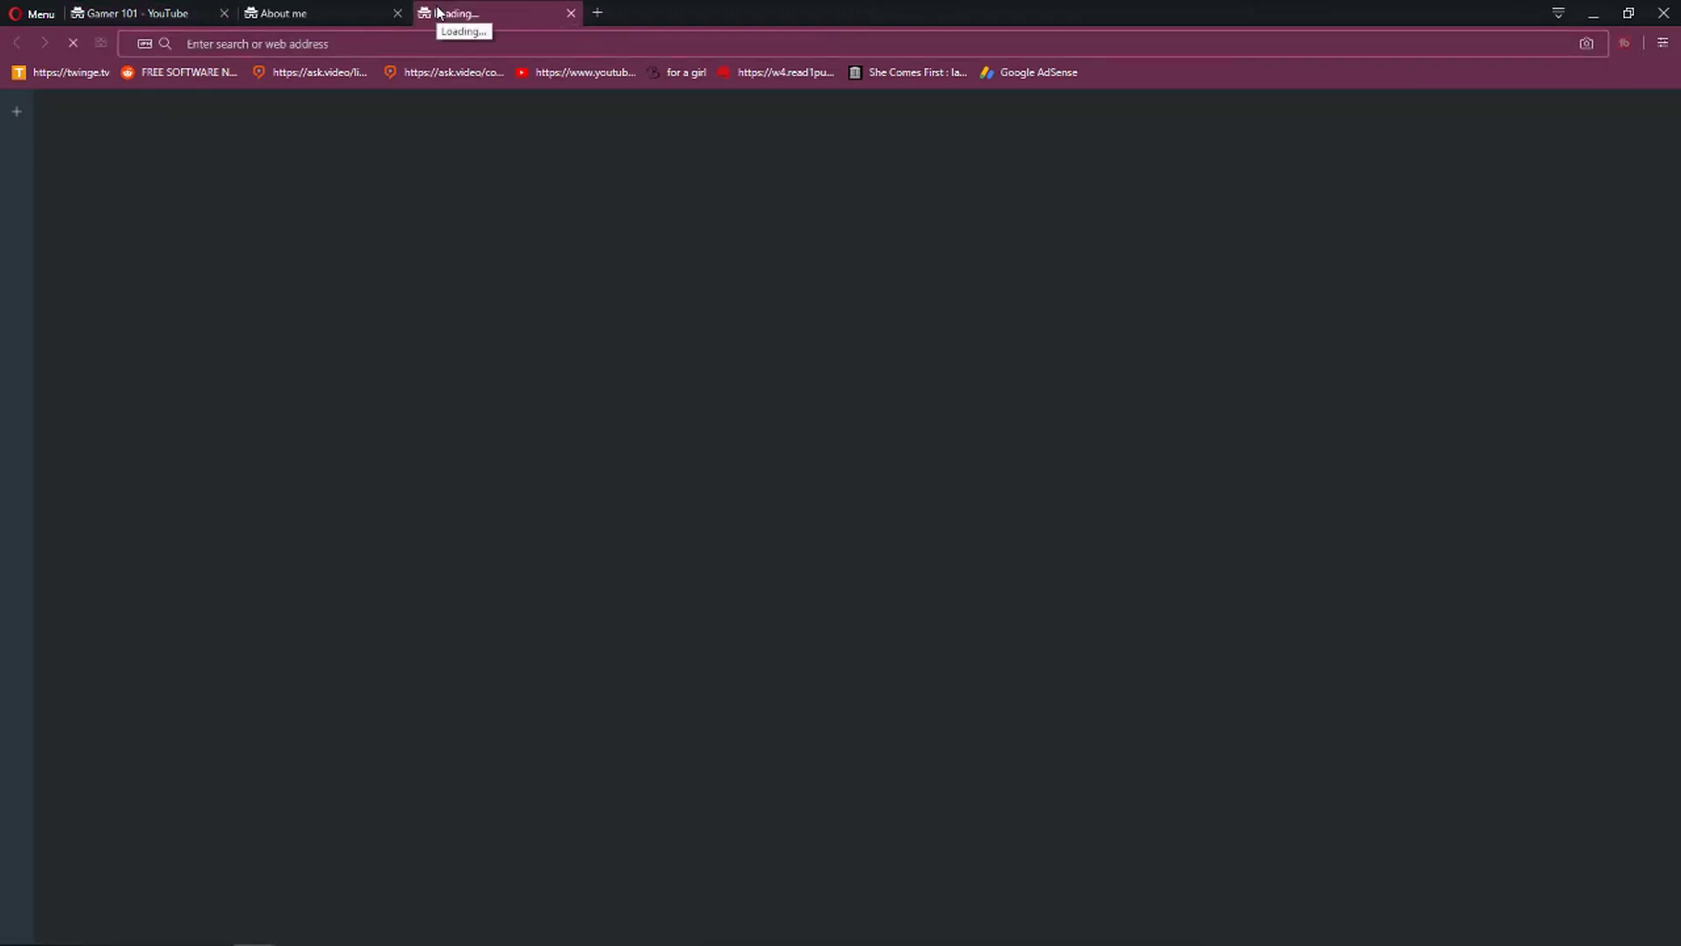
pyautogui.write('www.snappa.com')
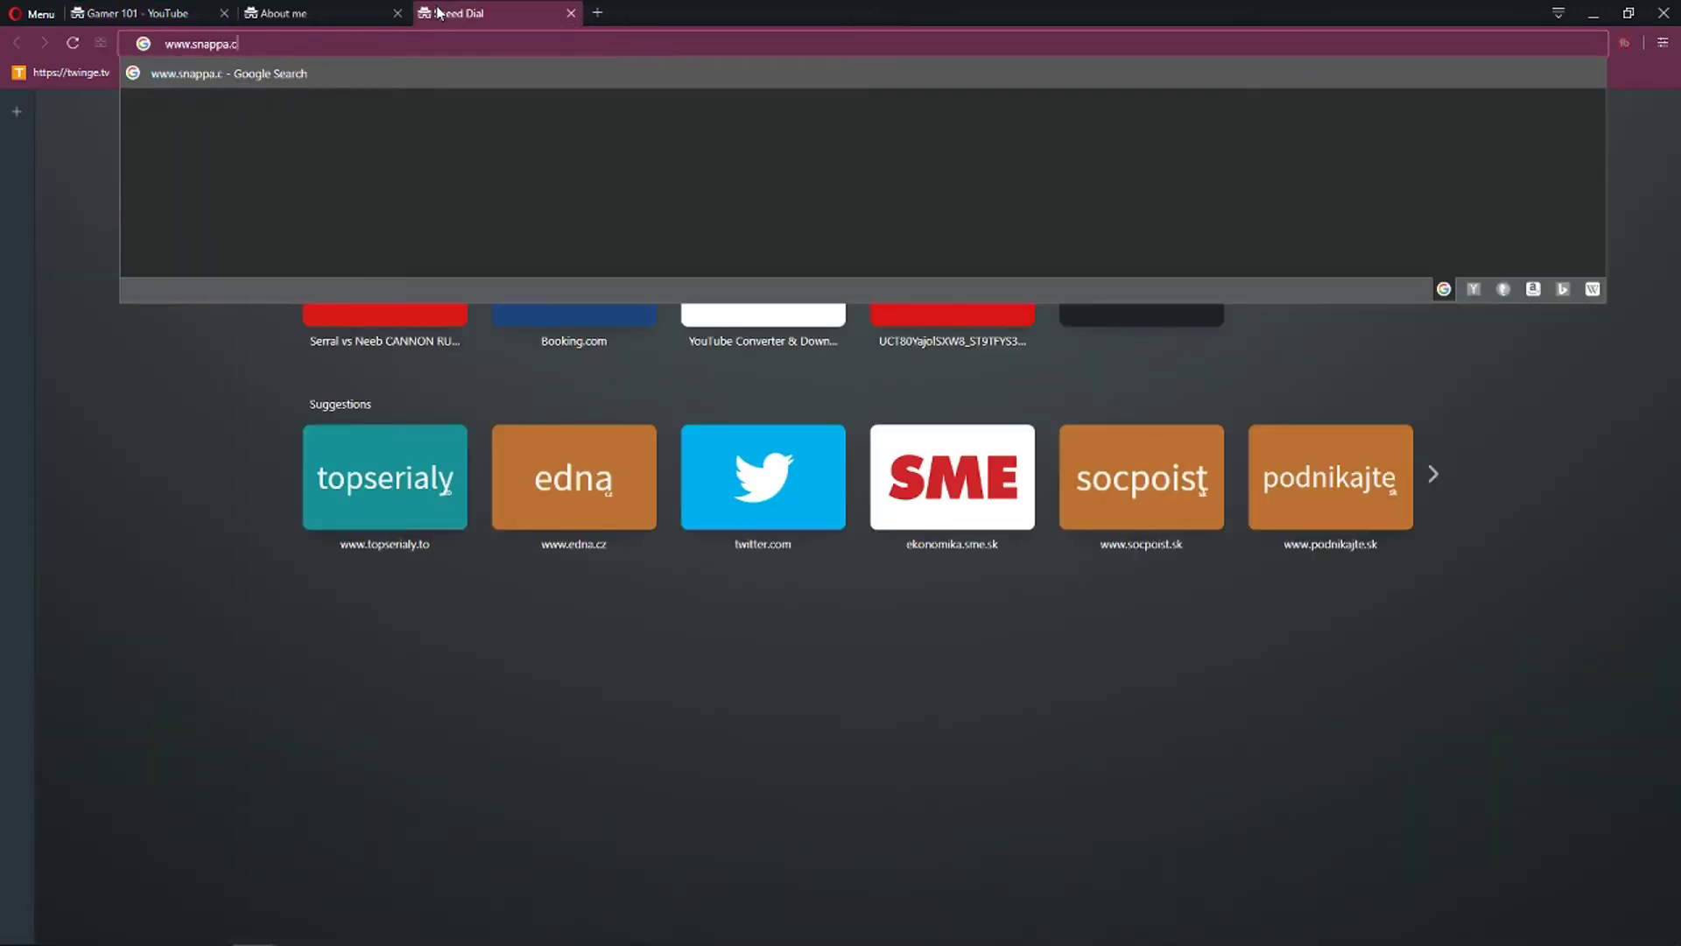
pyautogui.press('Return')
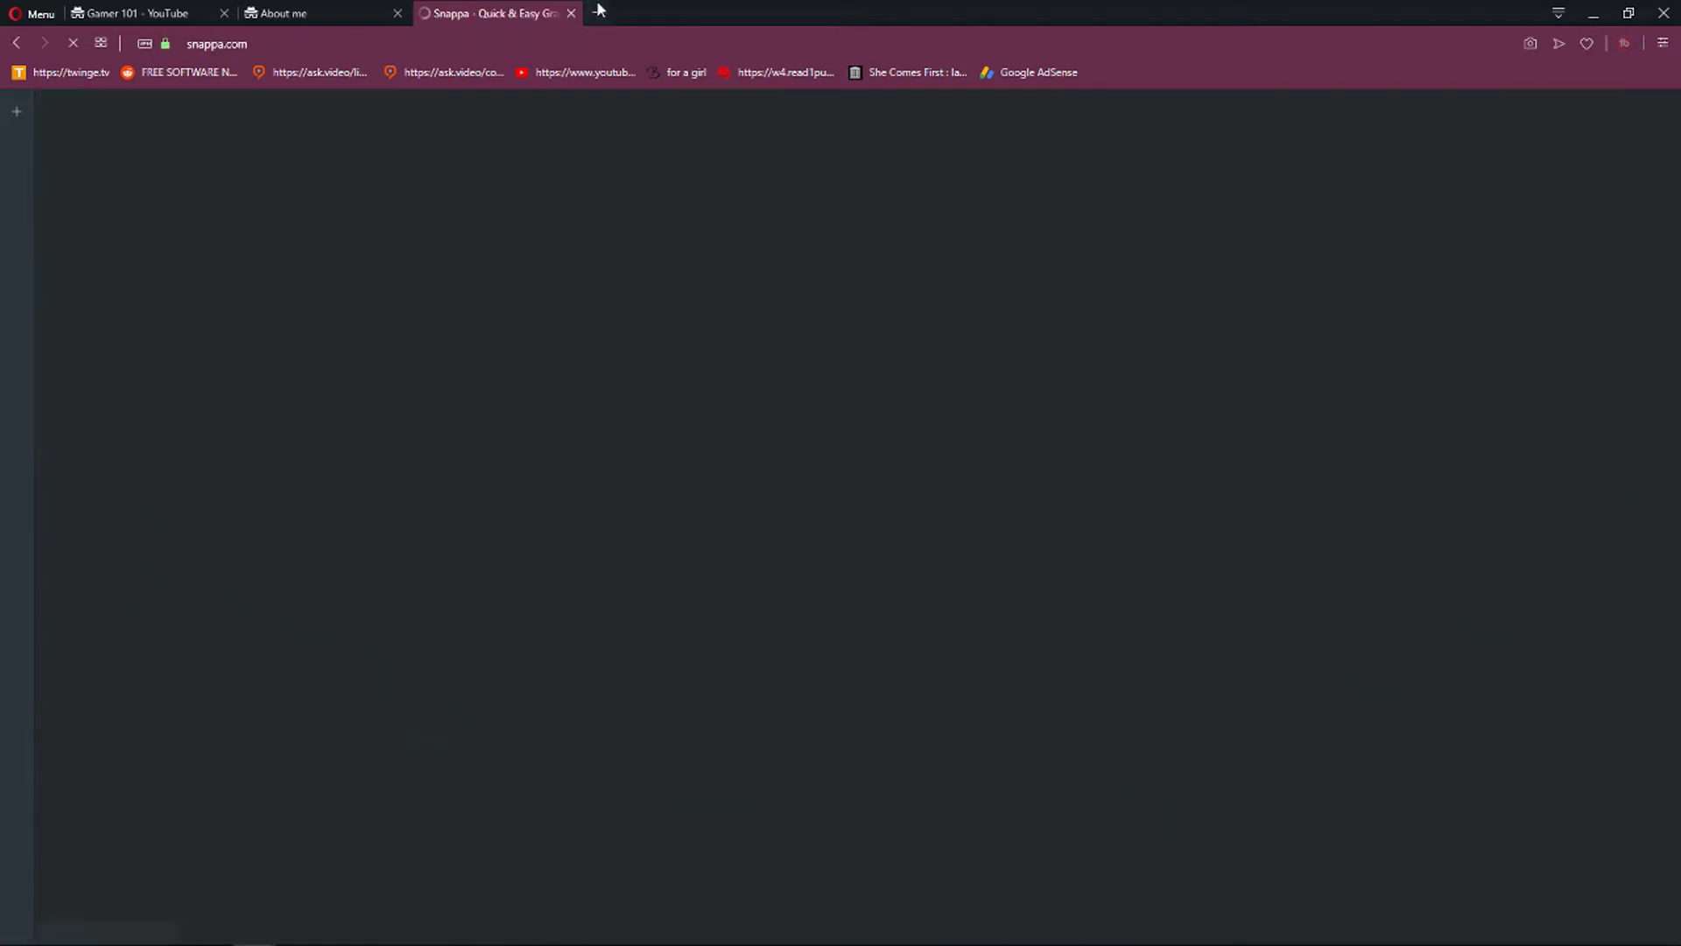
pyautogui.click(597, 12)
pyautogui.write('wwww')
pyautogui.press('BackSpace')
pyautogui.write('.canva.com')
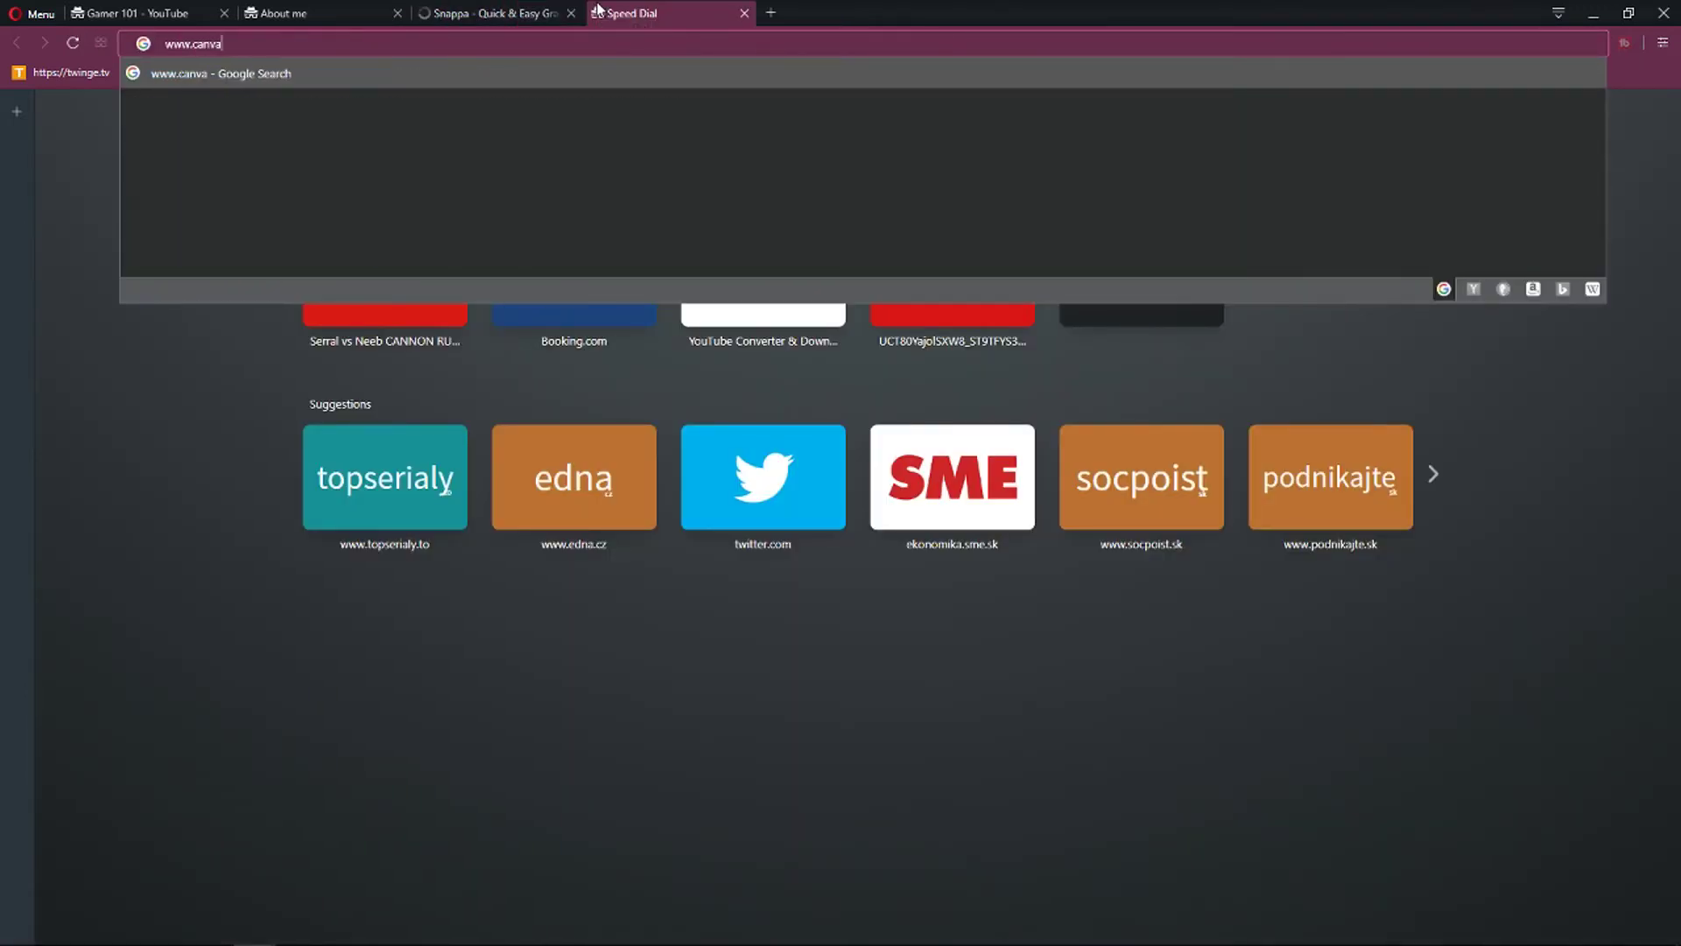
pyautogui.press('Return')
# Compare the Snappa and Canva tabs, then close the Channel art dialog on YouTube.
pyautogui.click(488, 12)
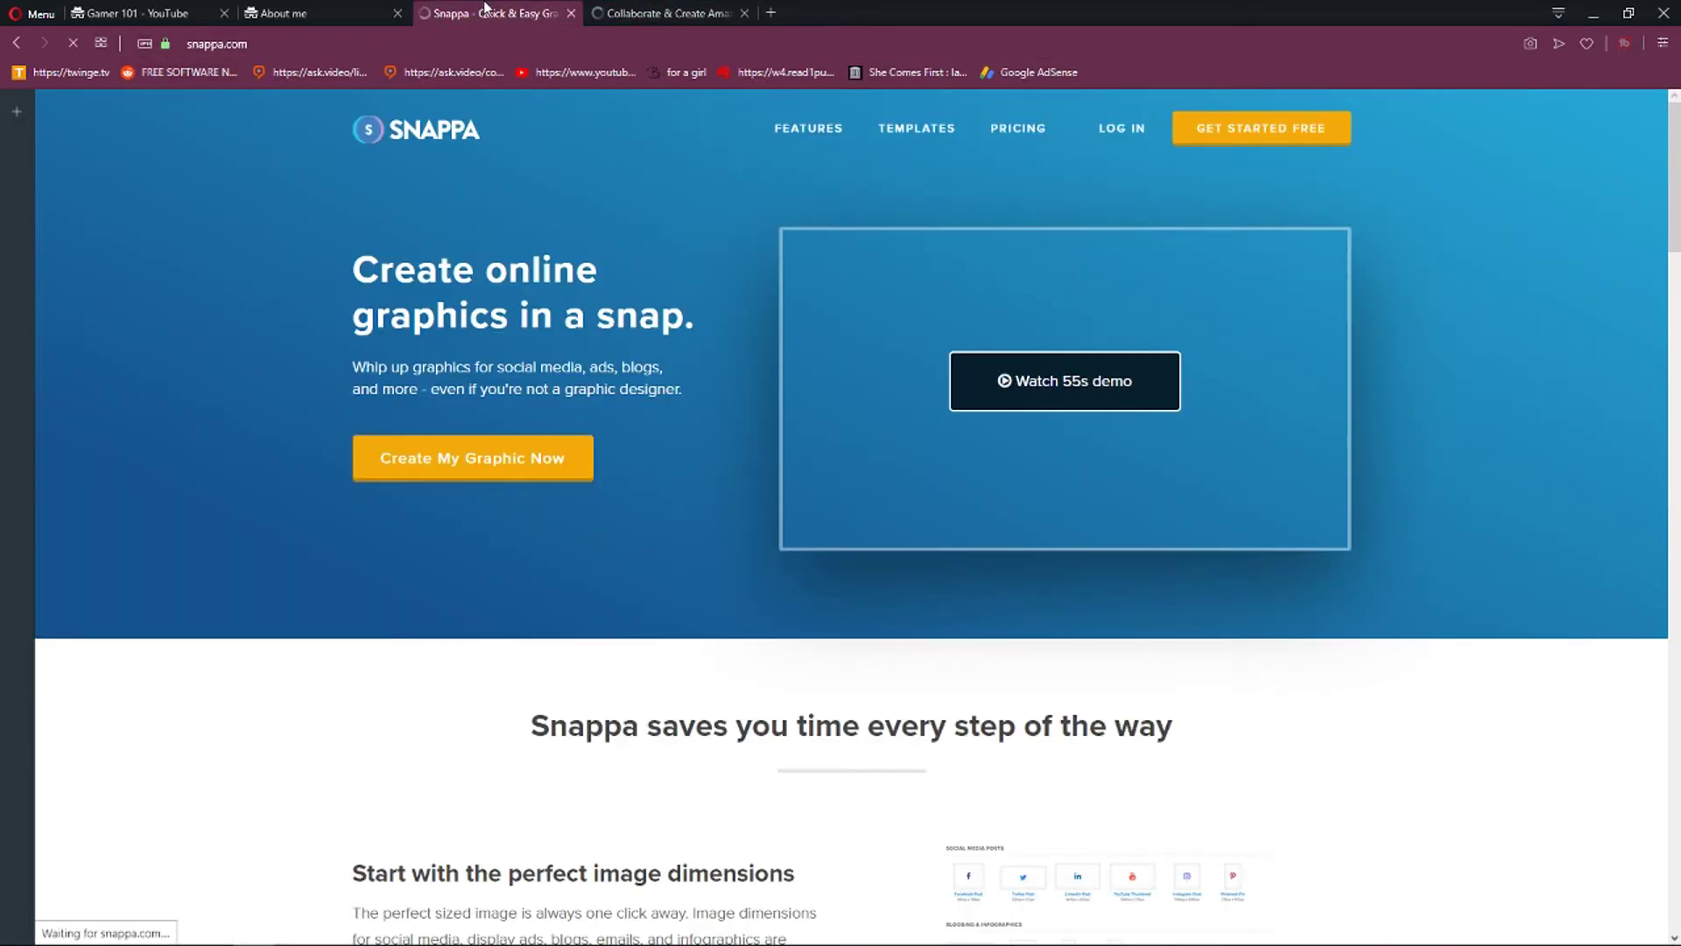
pyautogui.click(670, 10)
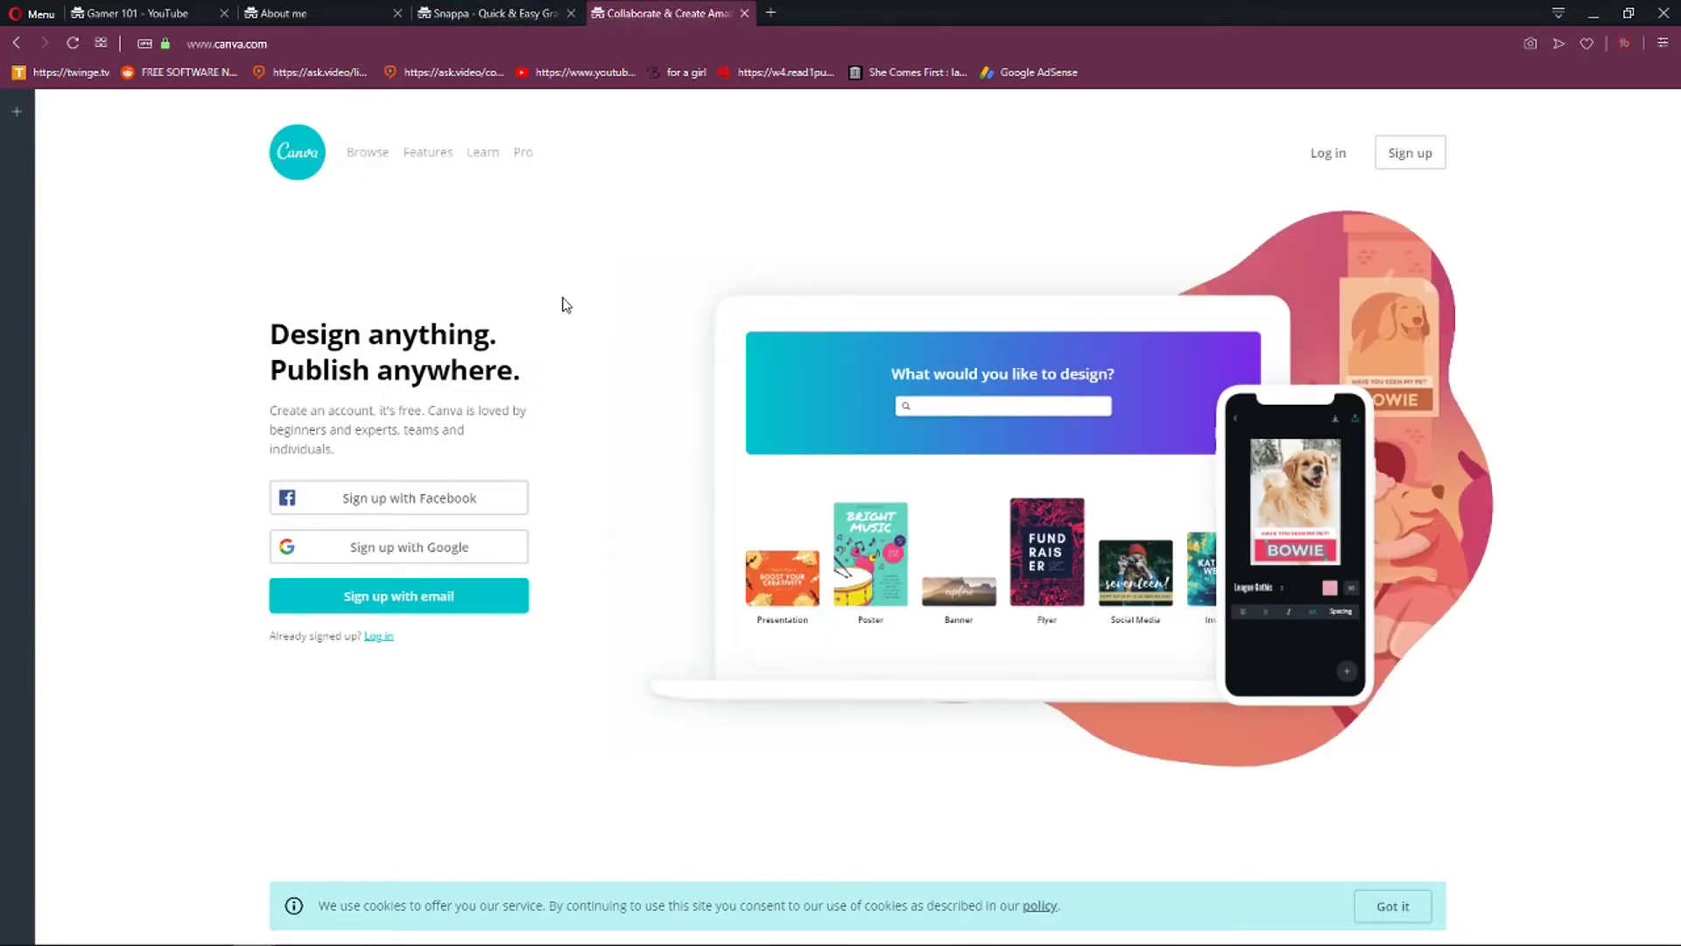
pyautogui.click(429, 8)
pyautogui.click(213, 10)
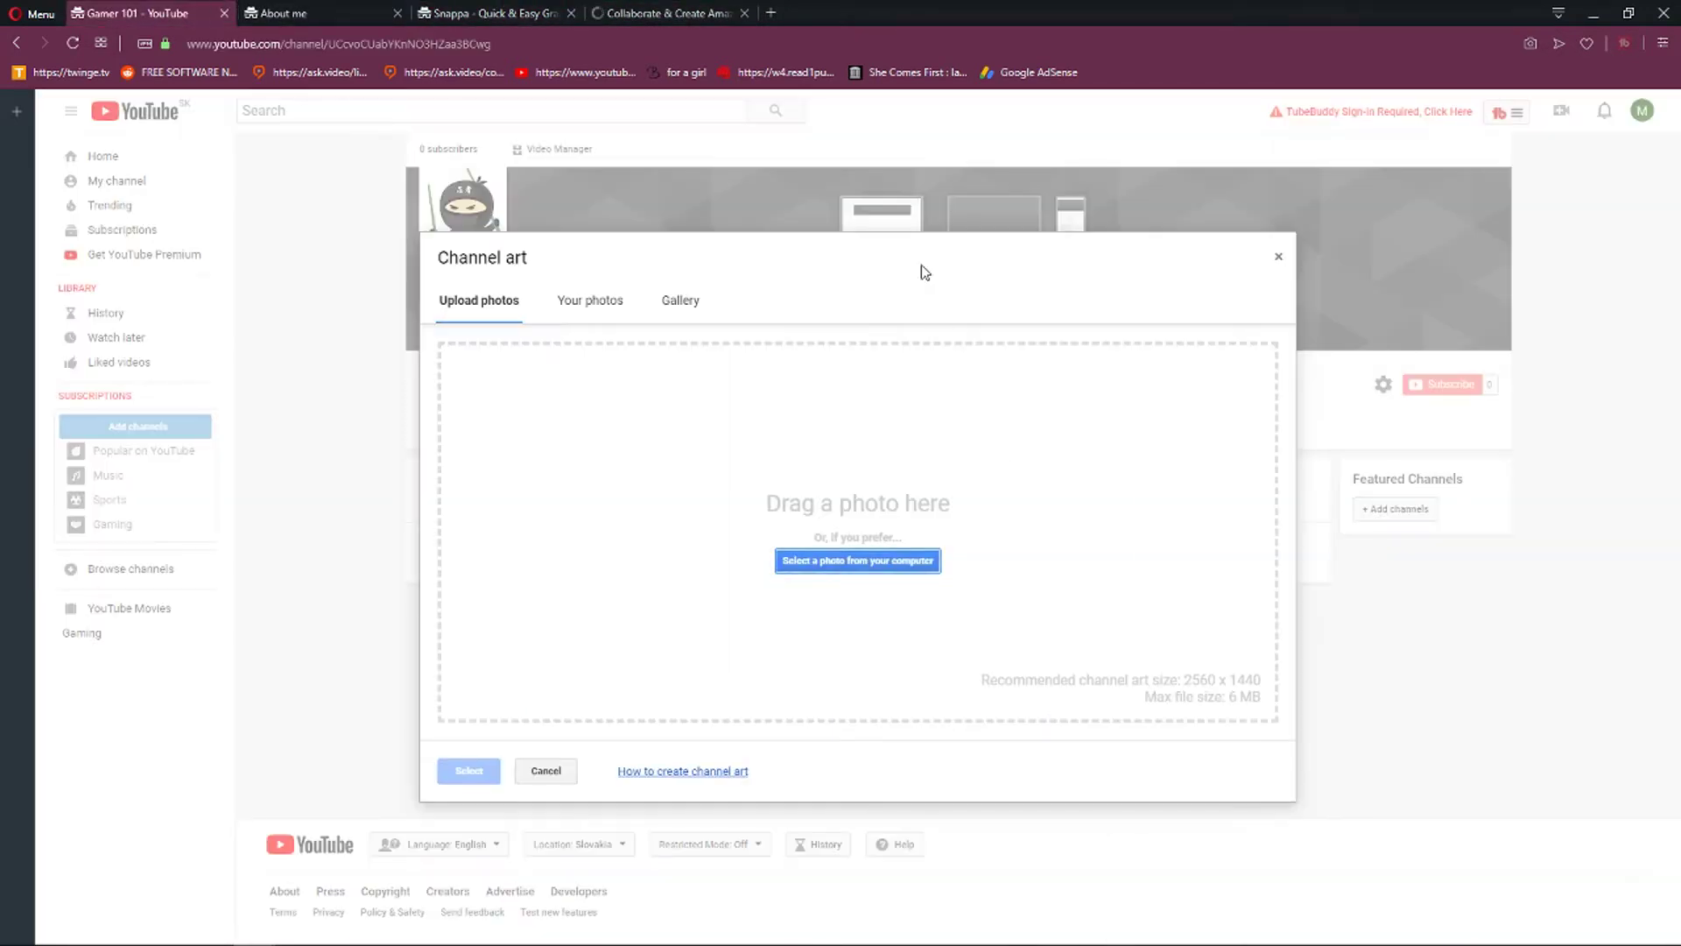
pyautogui.click(490, 12)
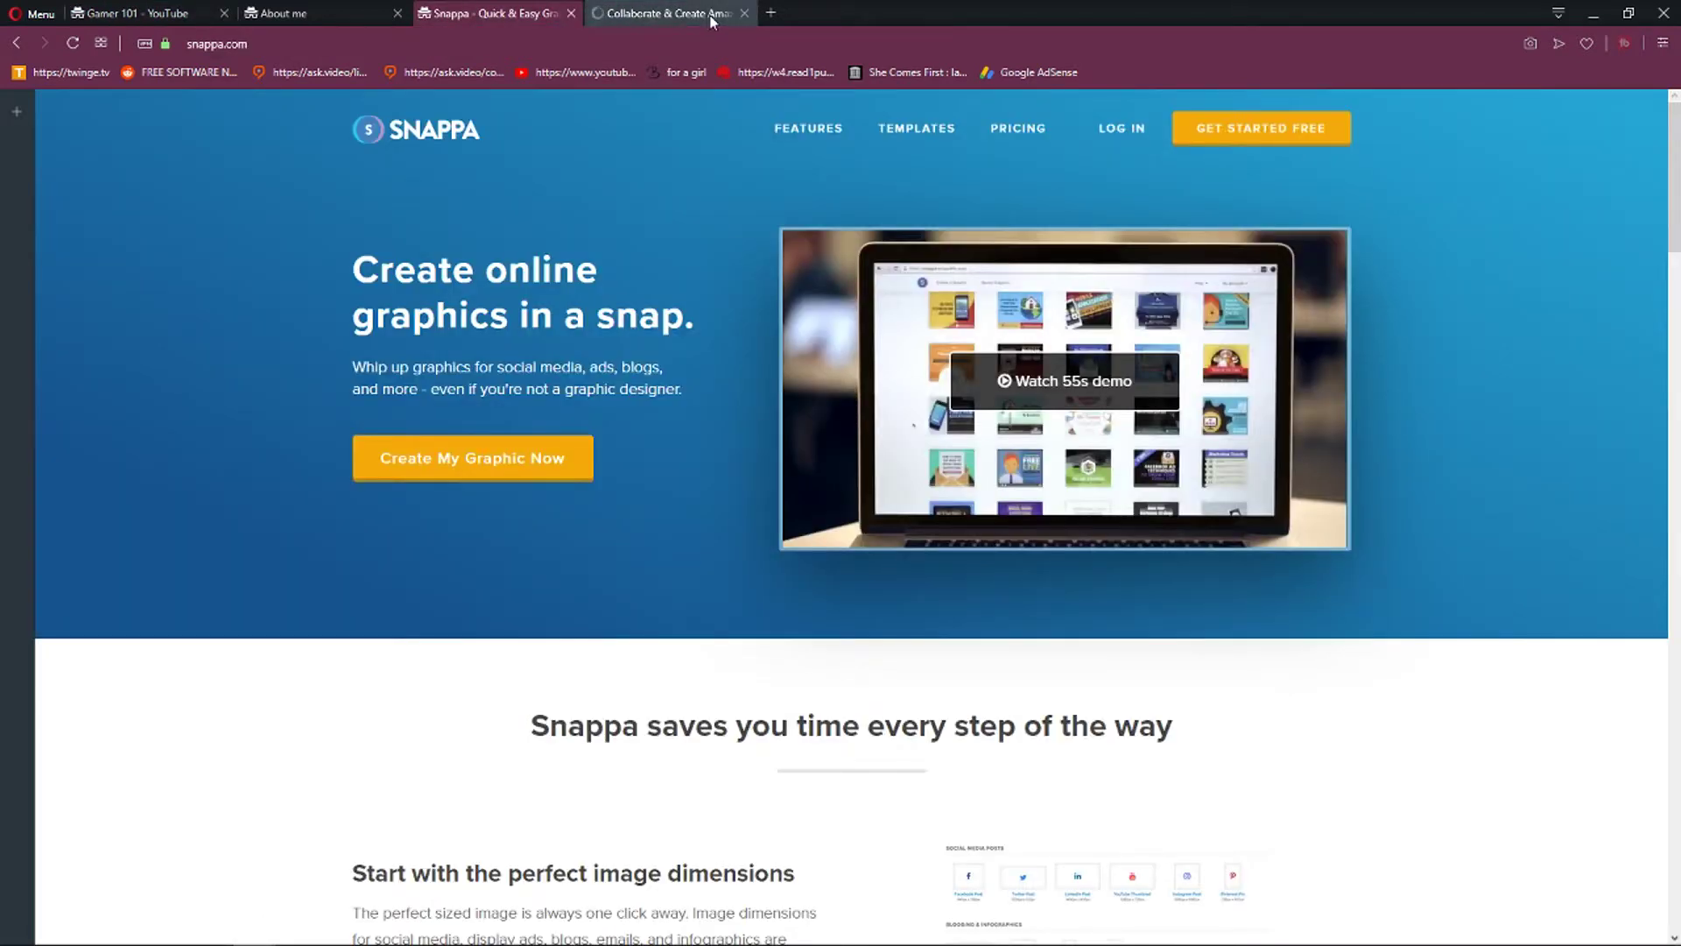
pyautogui.click(674, 12)
pyautogui.click(202, 8)
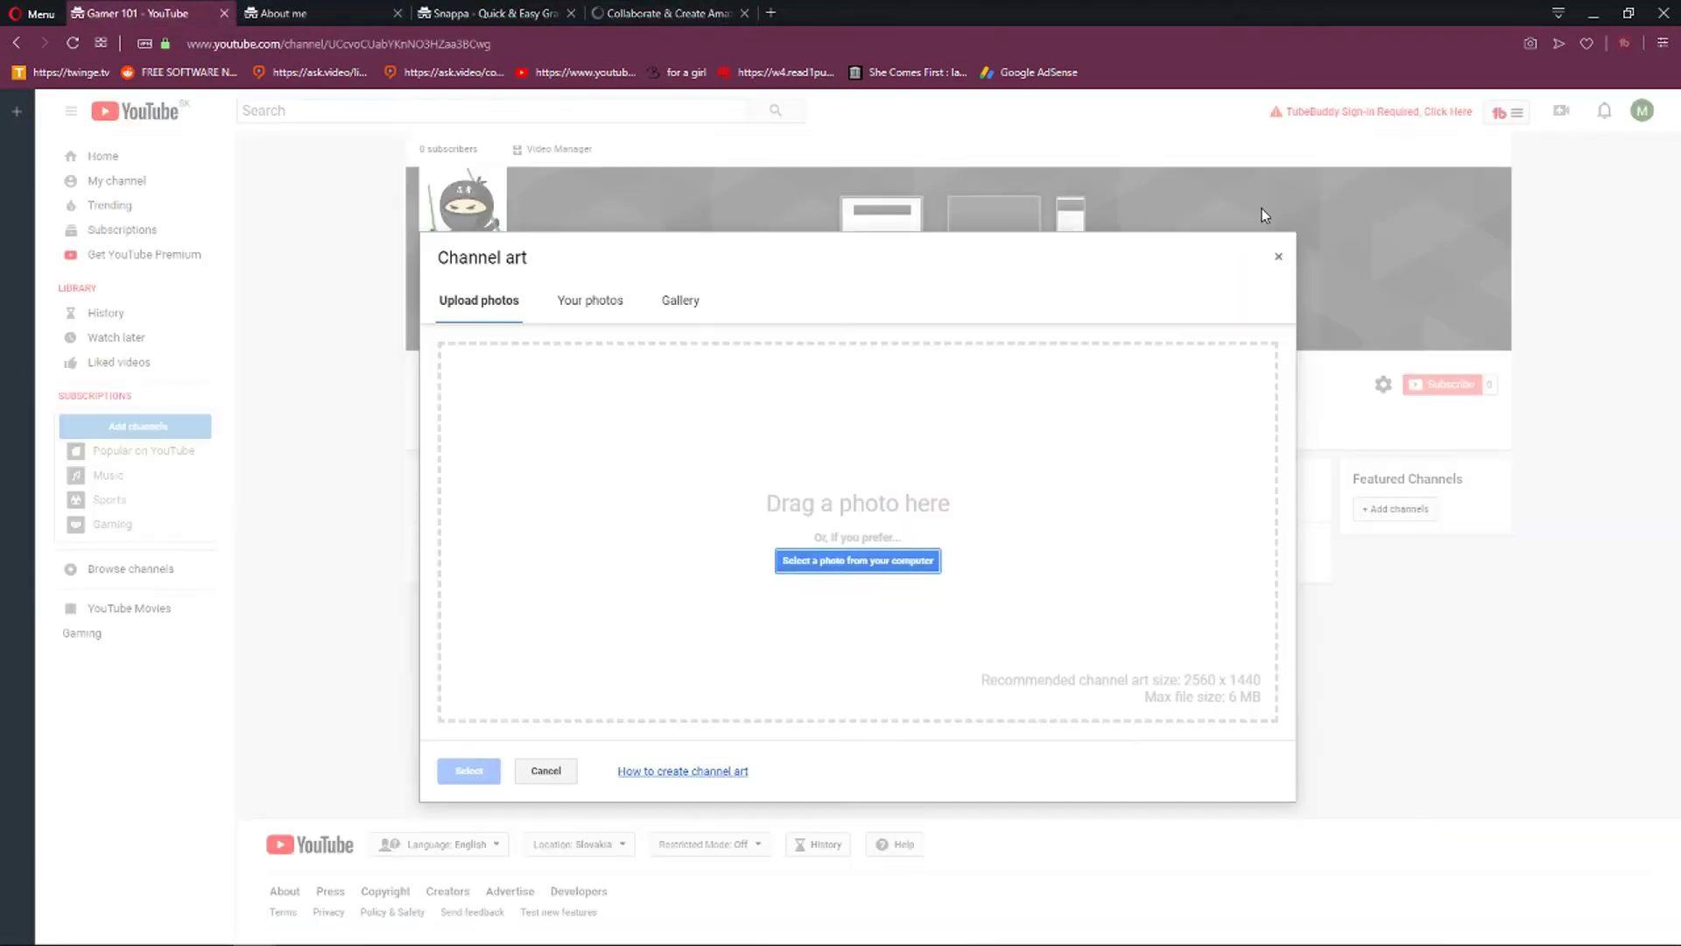
pyautogui.click(1278, 258)
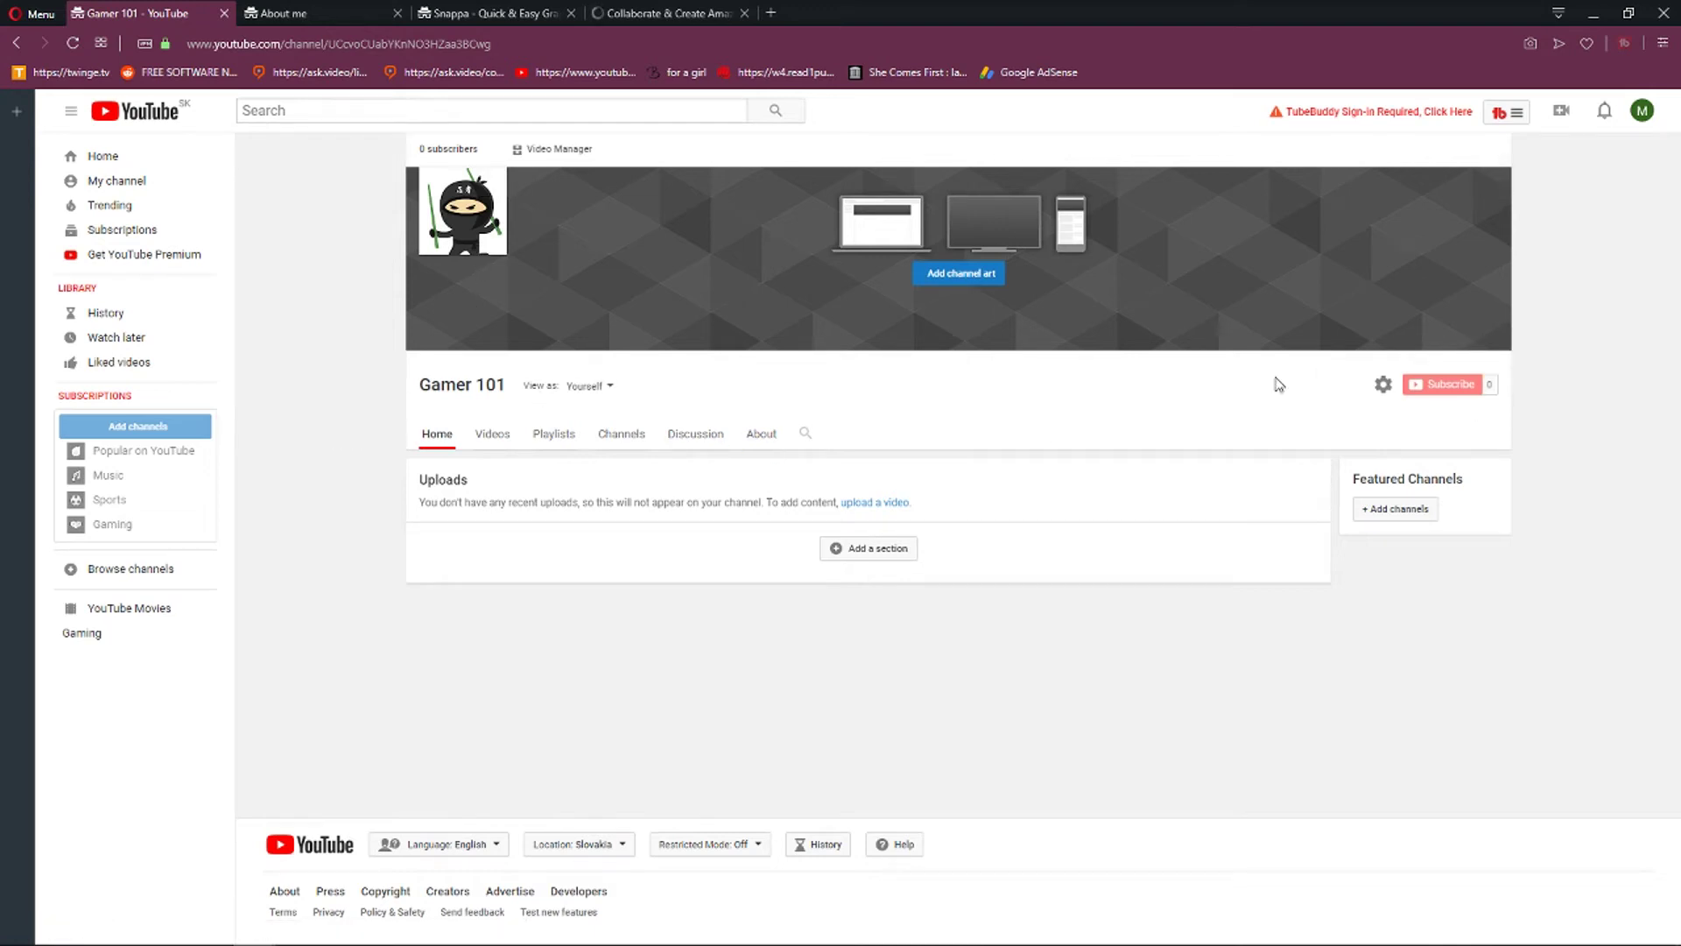
# On the About page, add a business inquiries e-mail address, entering the account's user name.
pyautogui.click(761, 435)
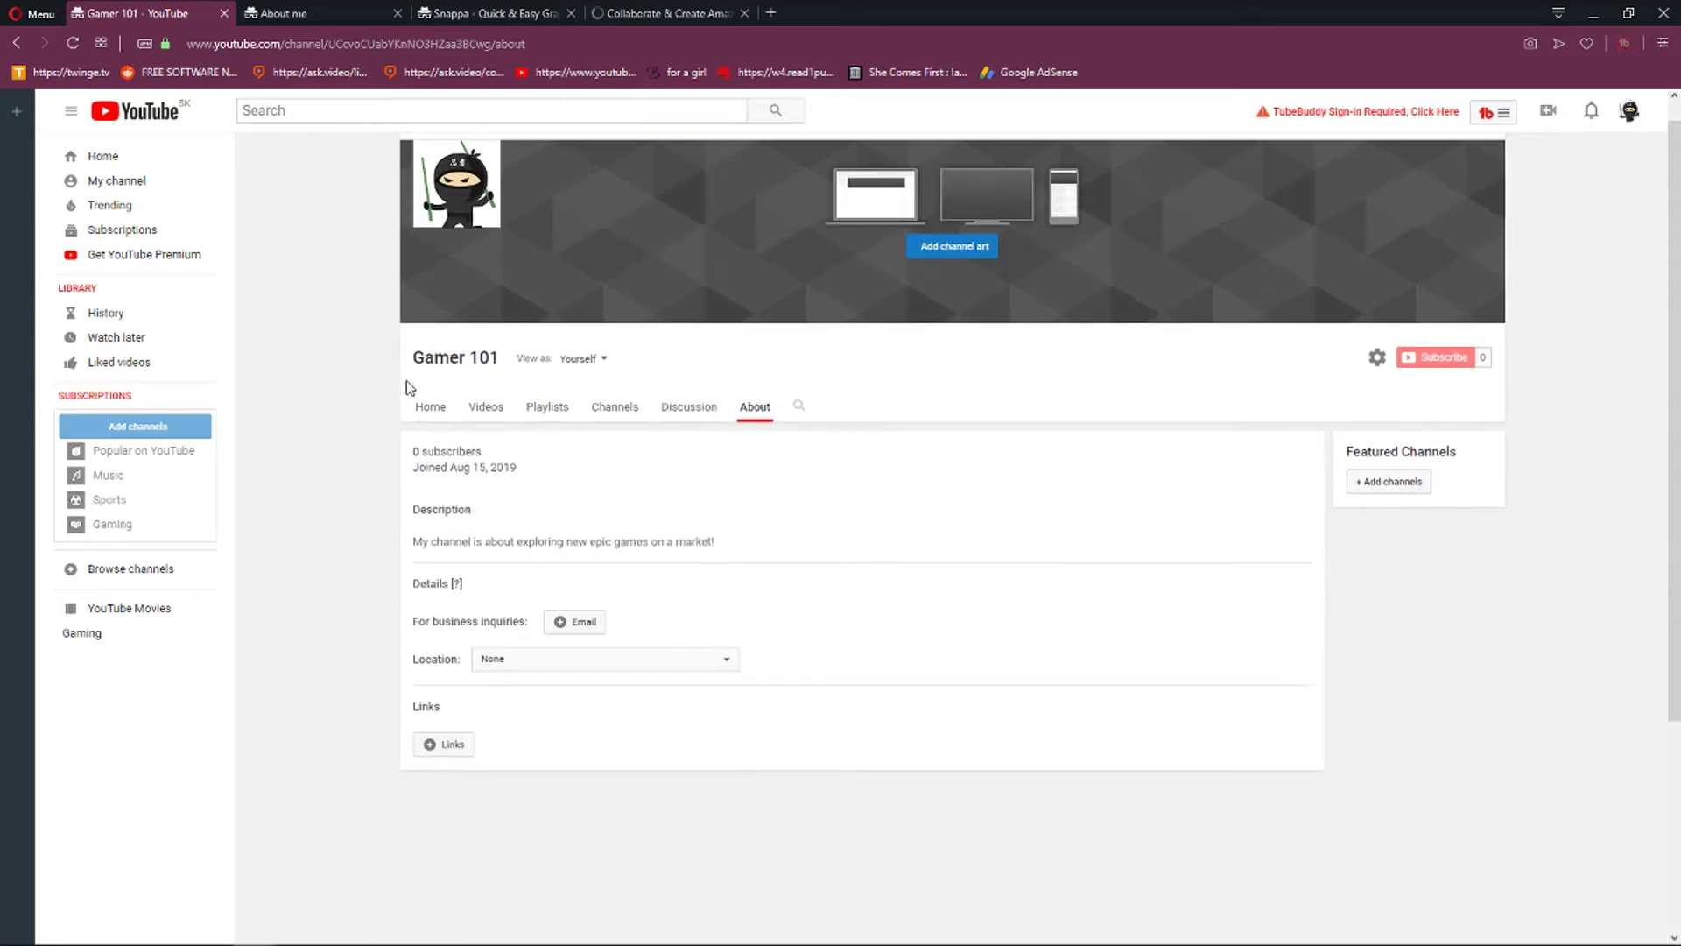
pyautogui.scroll(1, 526, 582)
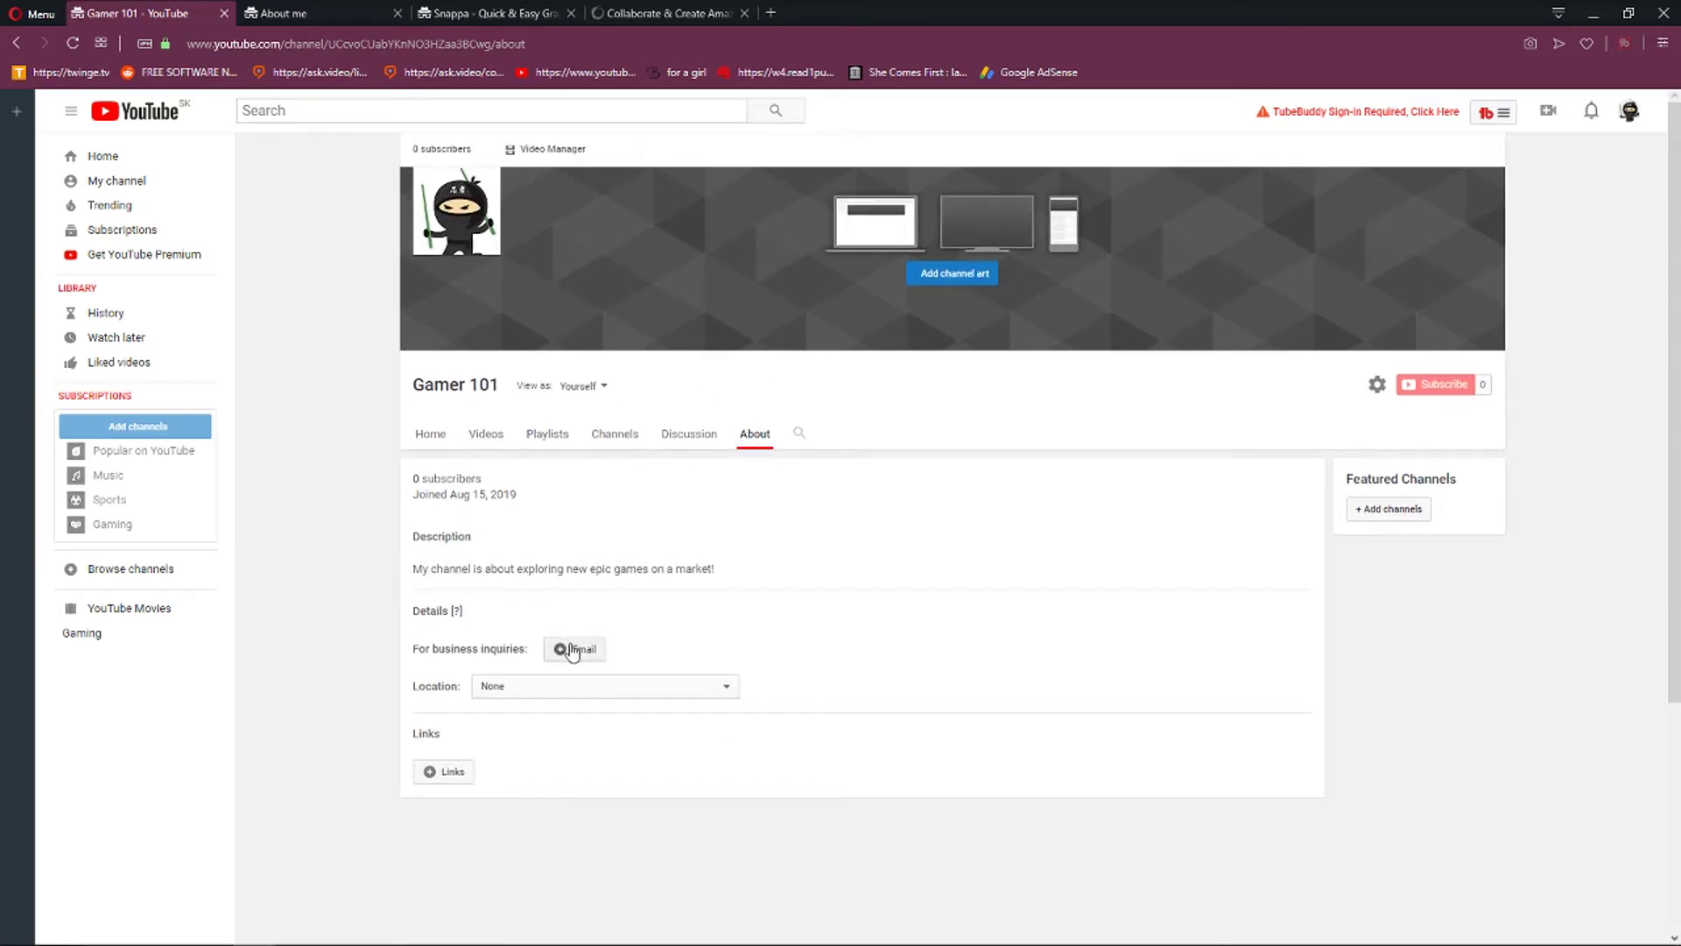
pyautogui.click(562, 657)
pyautogui.click(562, 673)
pyautogui.click(473, 743)
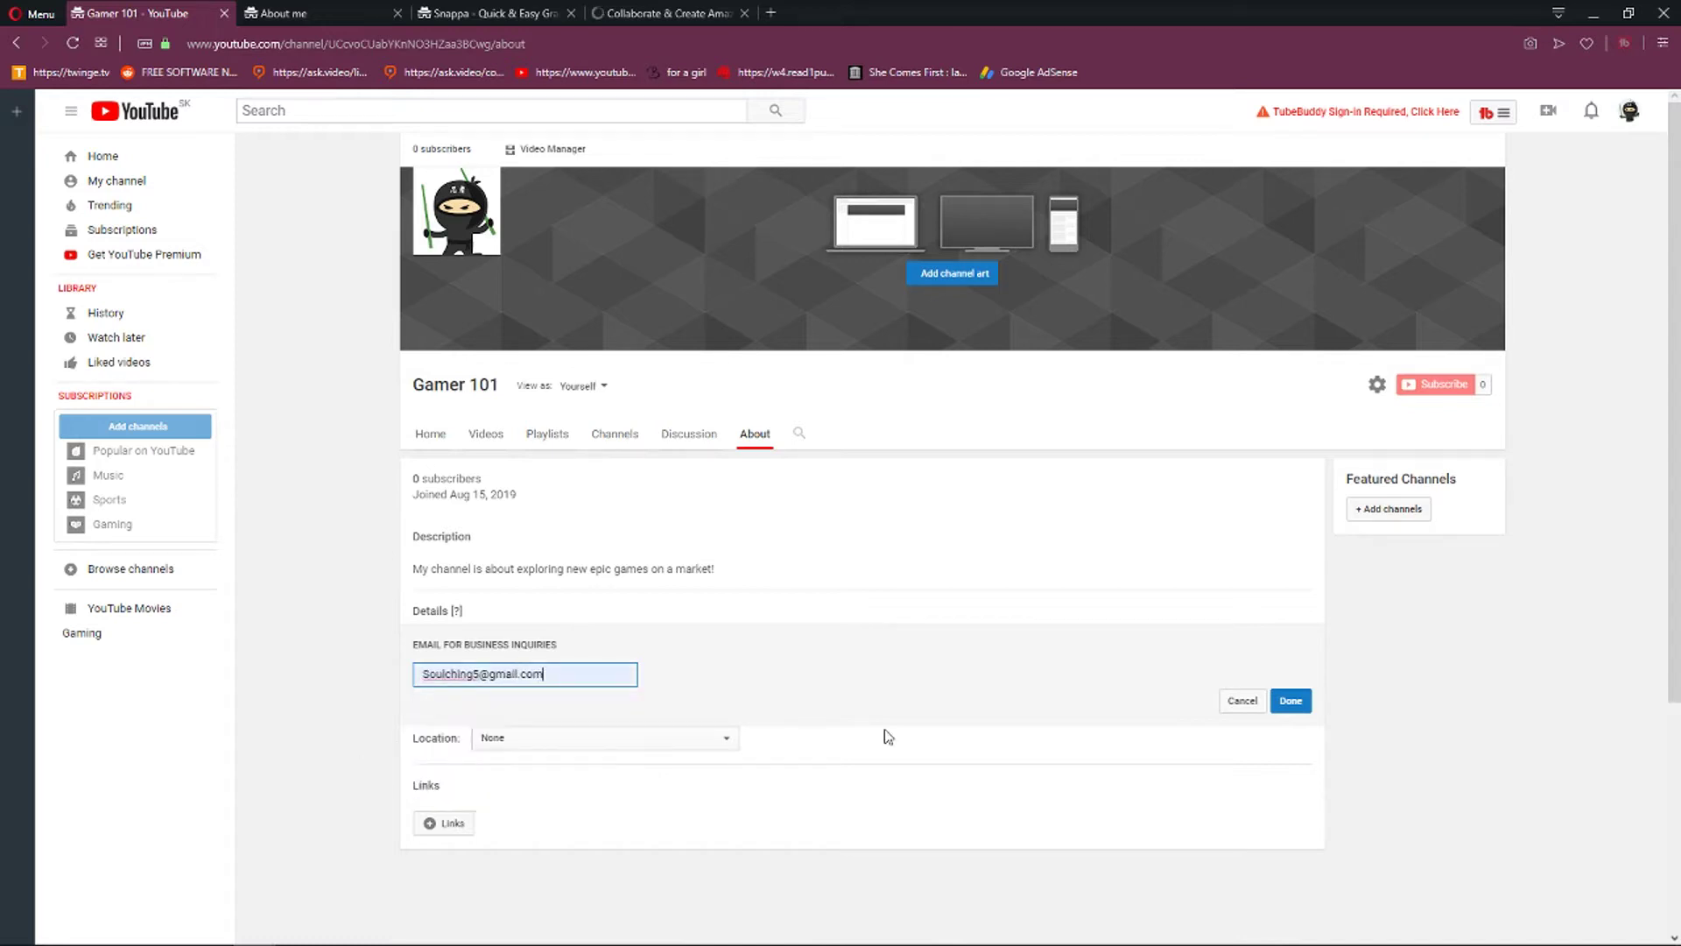
pyautogui.doubleClick(478, 673)
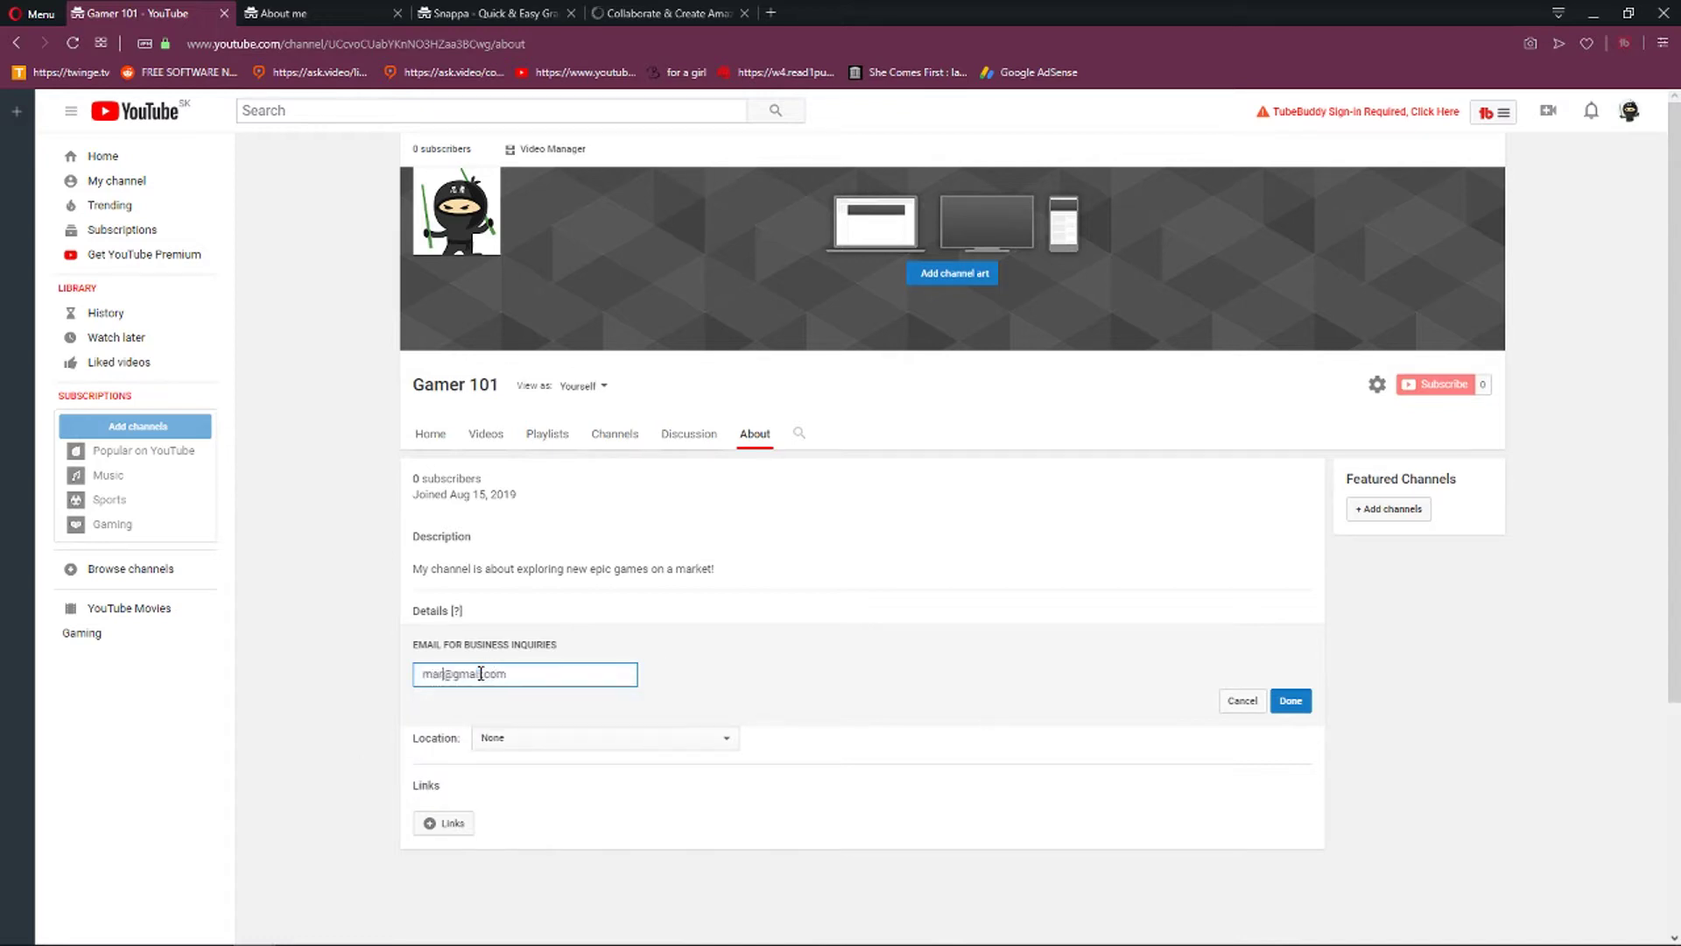
# Choose Slovakia as the channel location and save the About details.
pyautogui.click(592, 744)
pyautogui.scroll(-20, 613, 692)
pyautogui.scroll(-15, 635, 652)
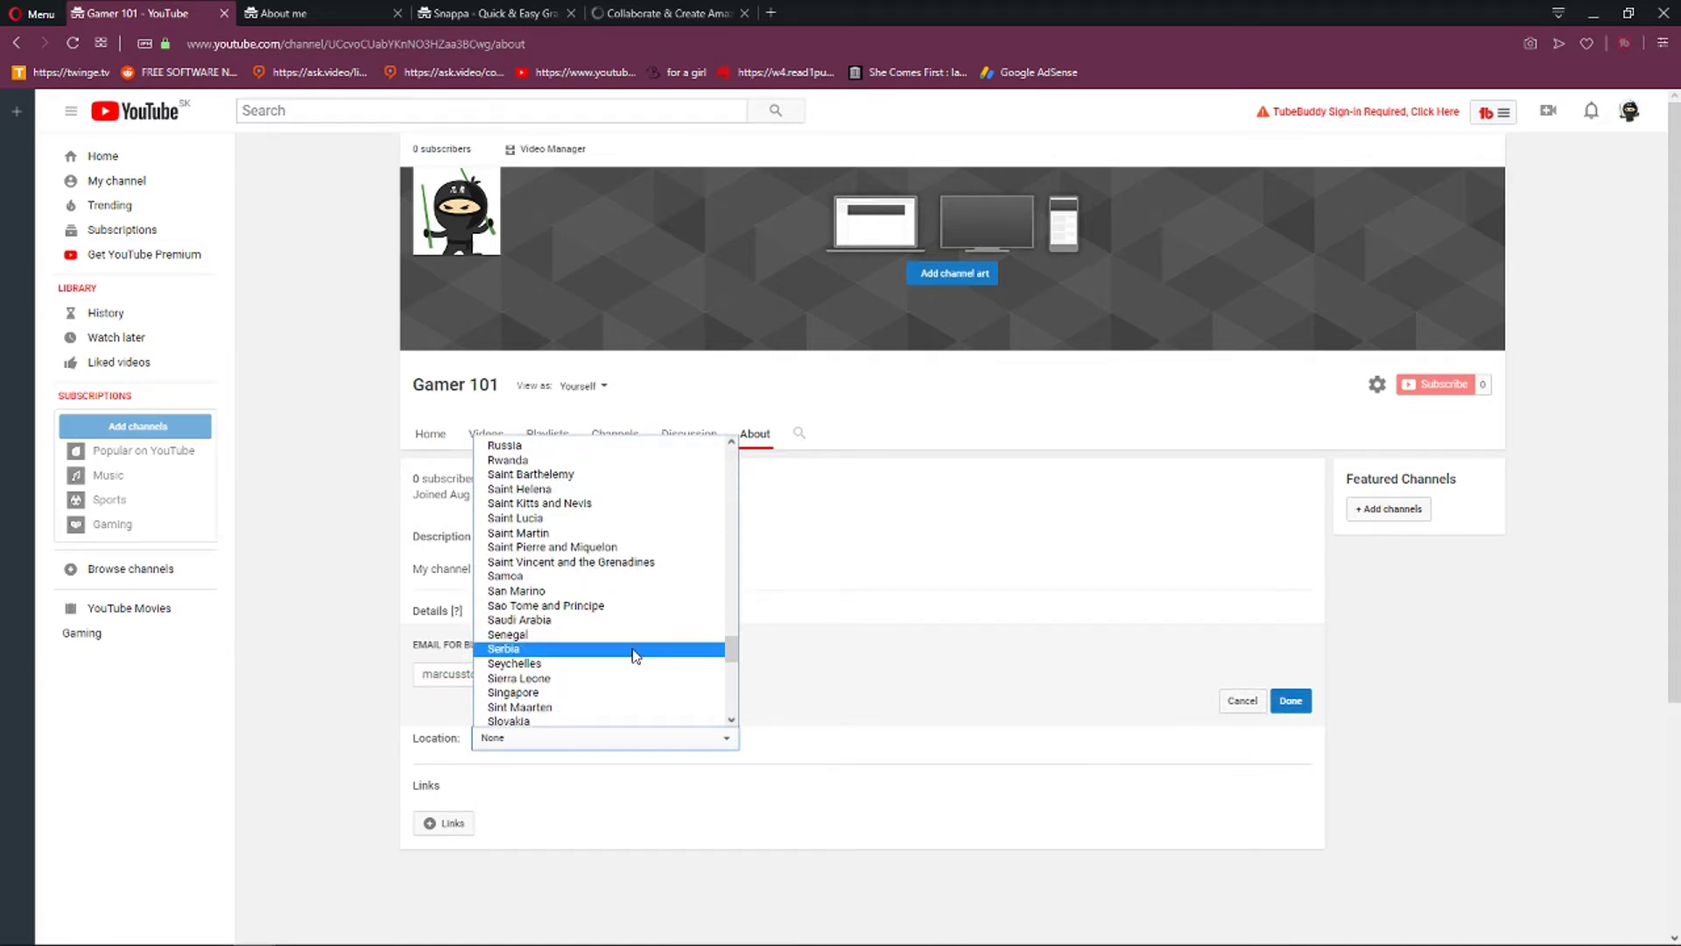
pyautogui.scroll(-4, 635, 655)
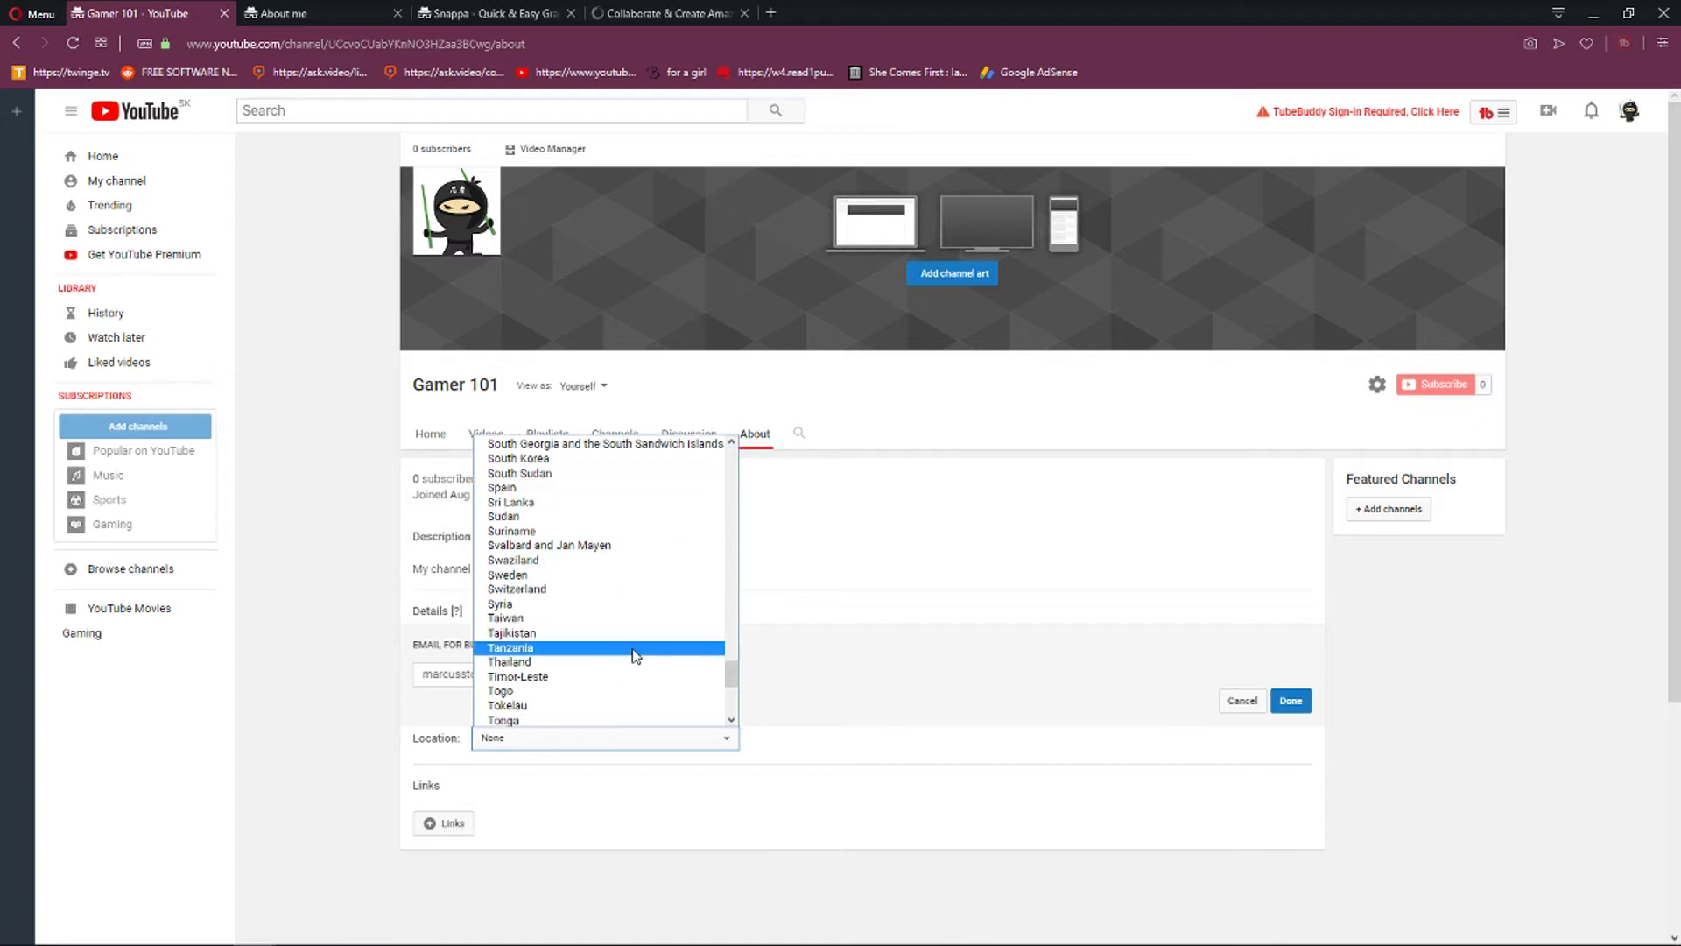
pyautogui.scroll(7, 635, 655)
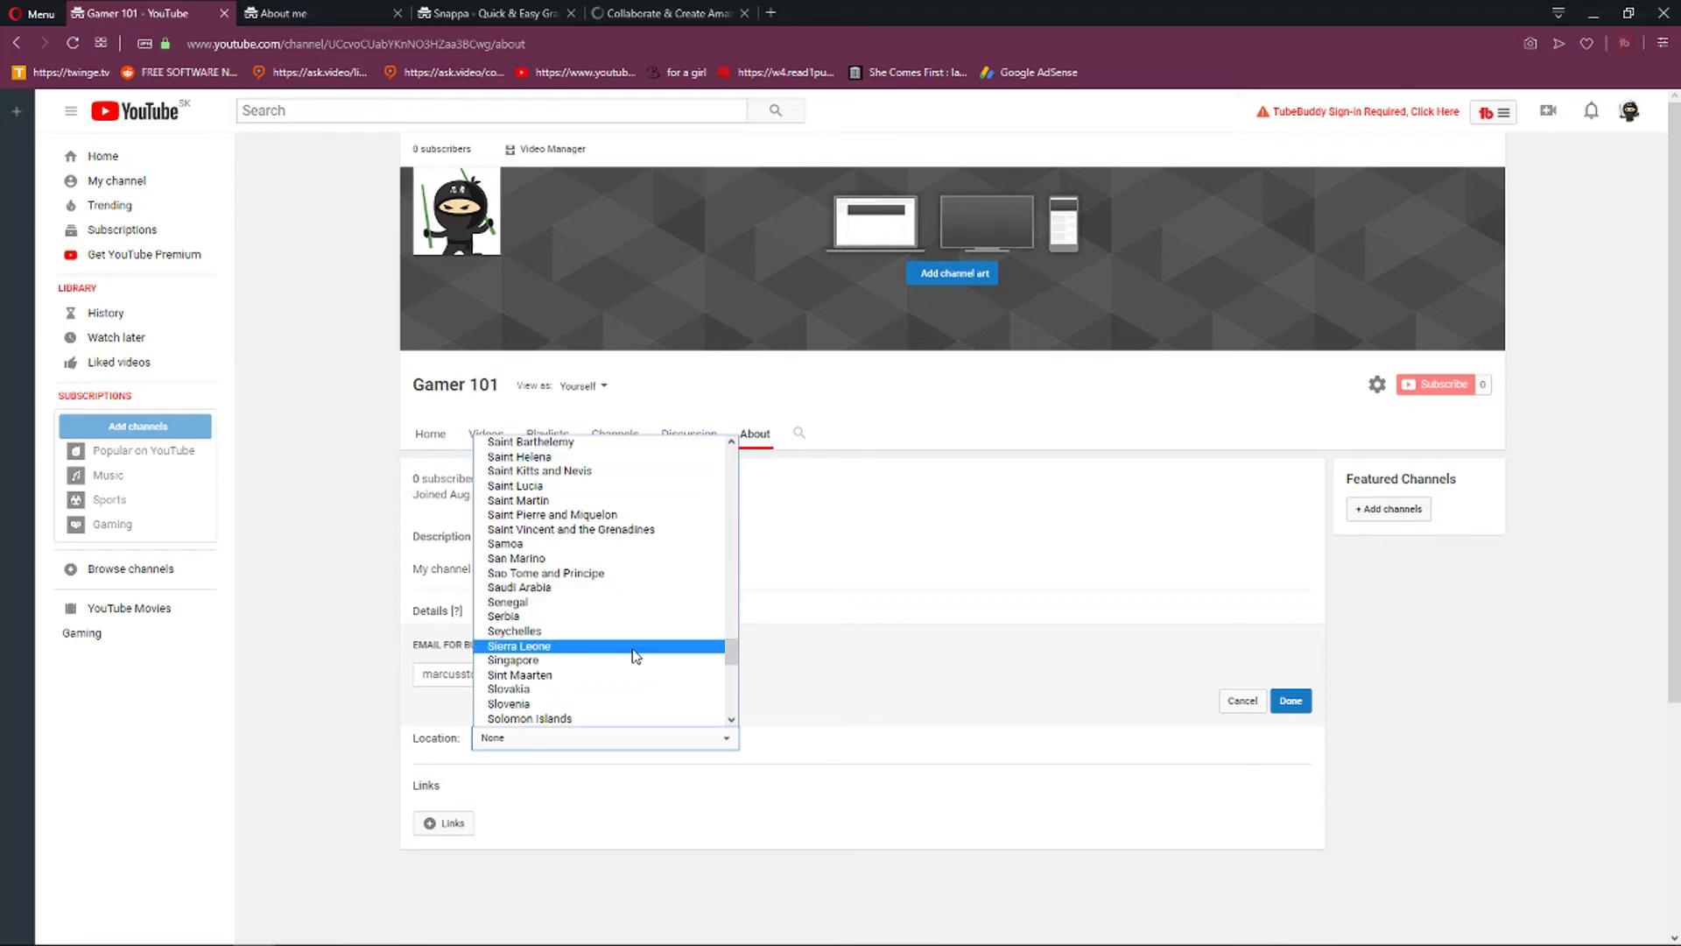
pyautogui.click(635, 688)
pyautogui.click(1291, 700)
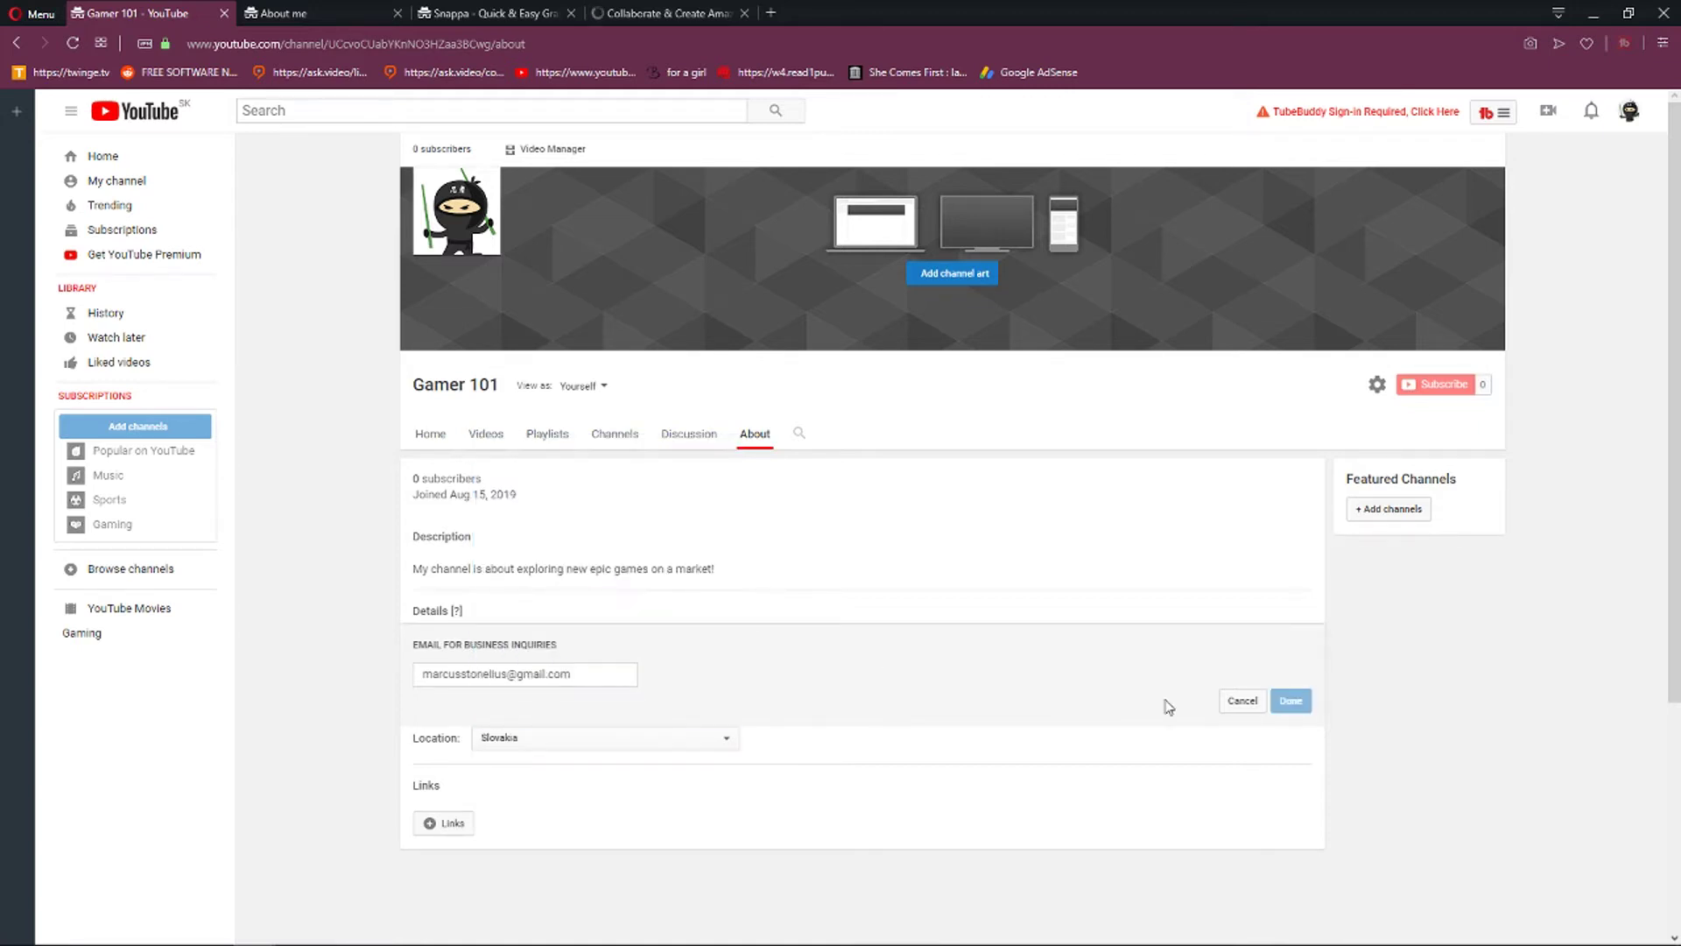
pyautogui.scroll(-1, 447, 815)
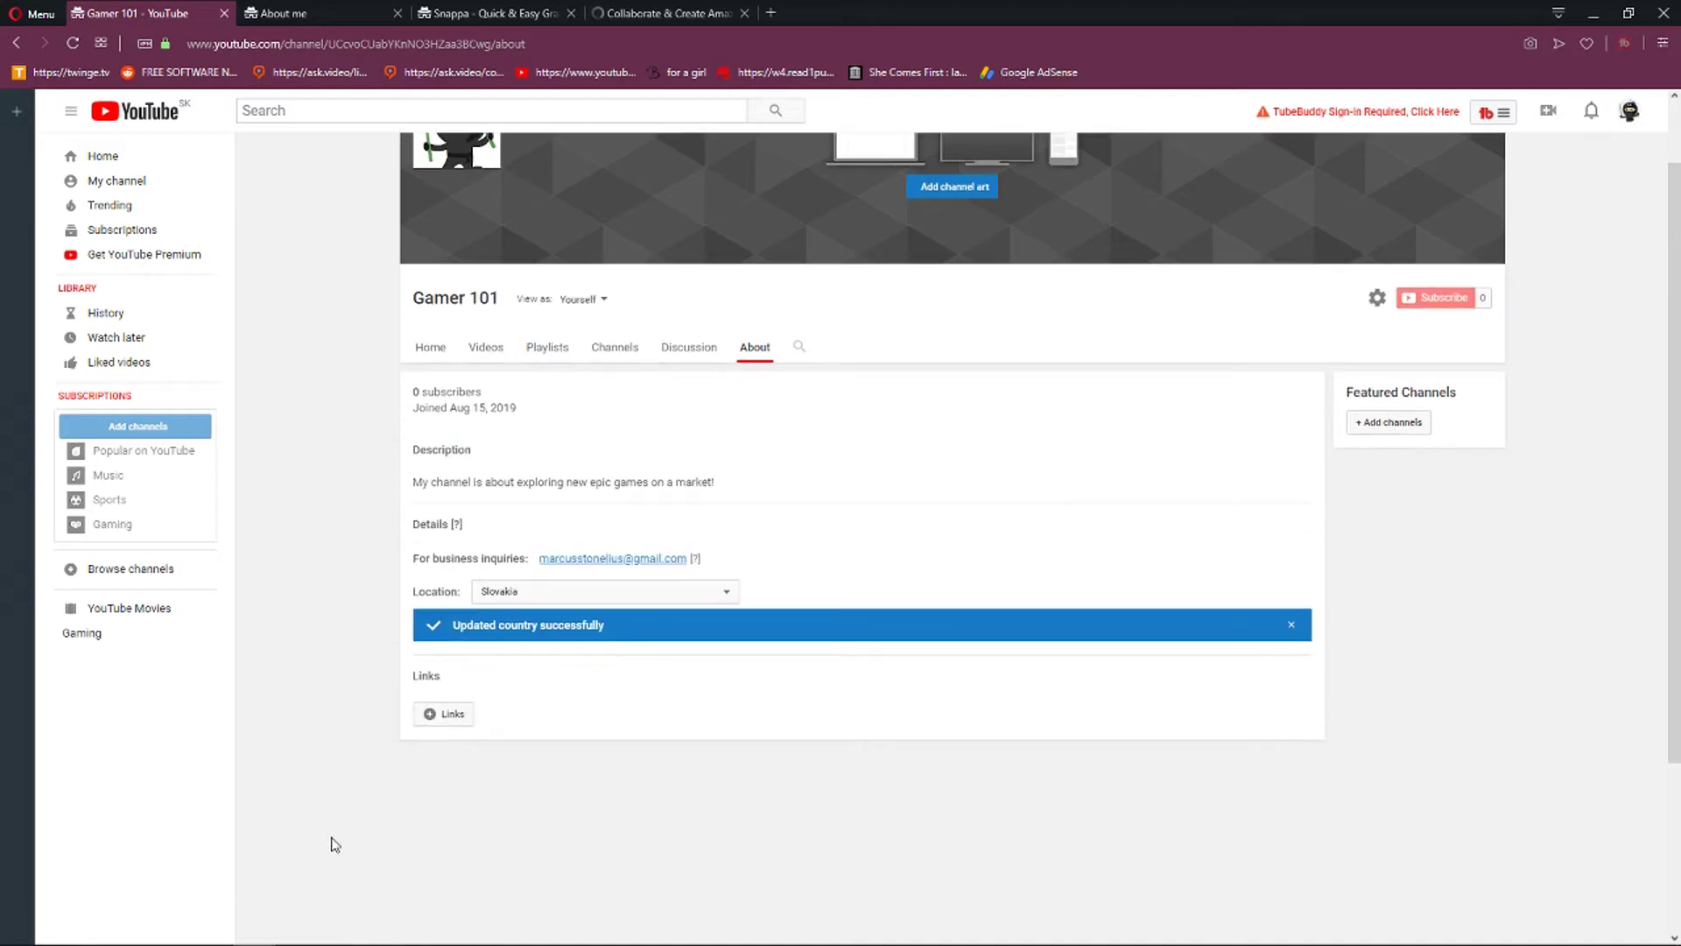
# Add custom link rows titled instagram, twitter and twitch, with the instagram profile URL.
pyautogui.click(460, 723)
pyautogui.click(449, 771)
pyautogui.click(564, 771)
pyautogui.write('instagram')
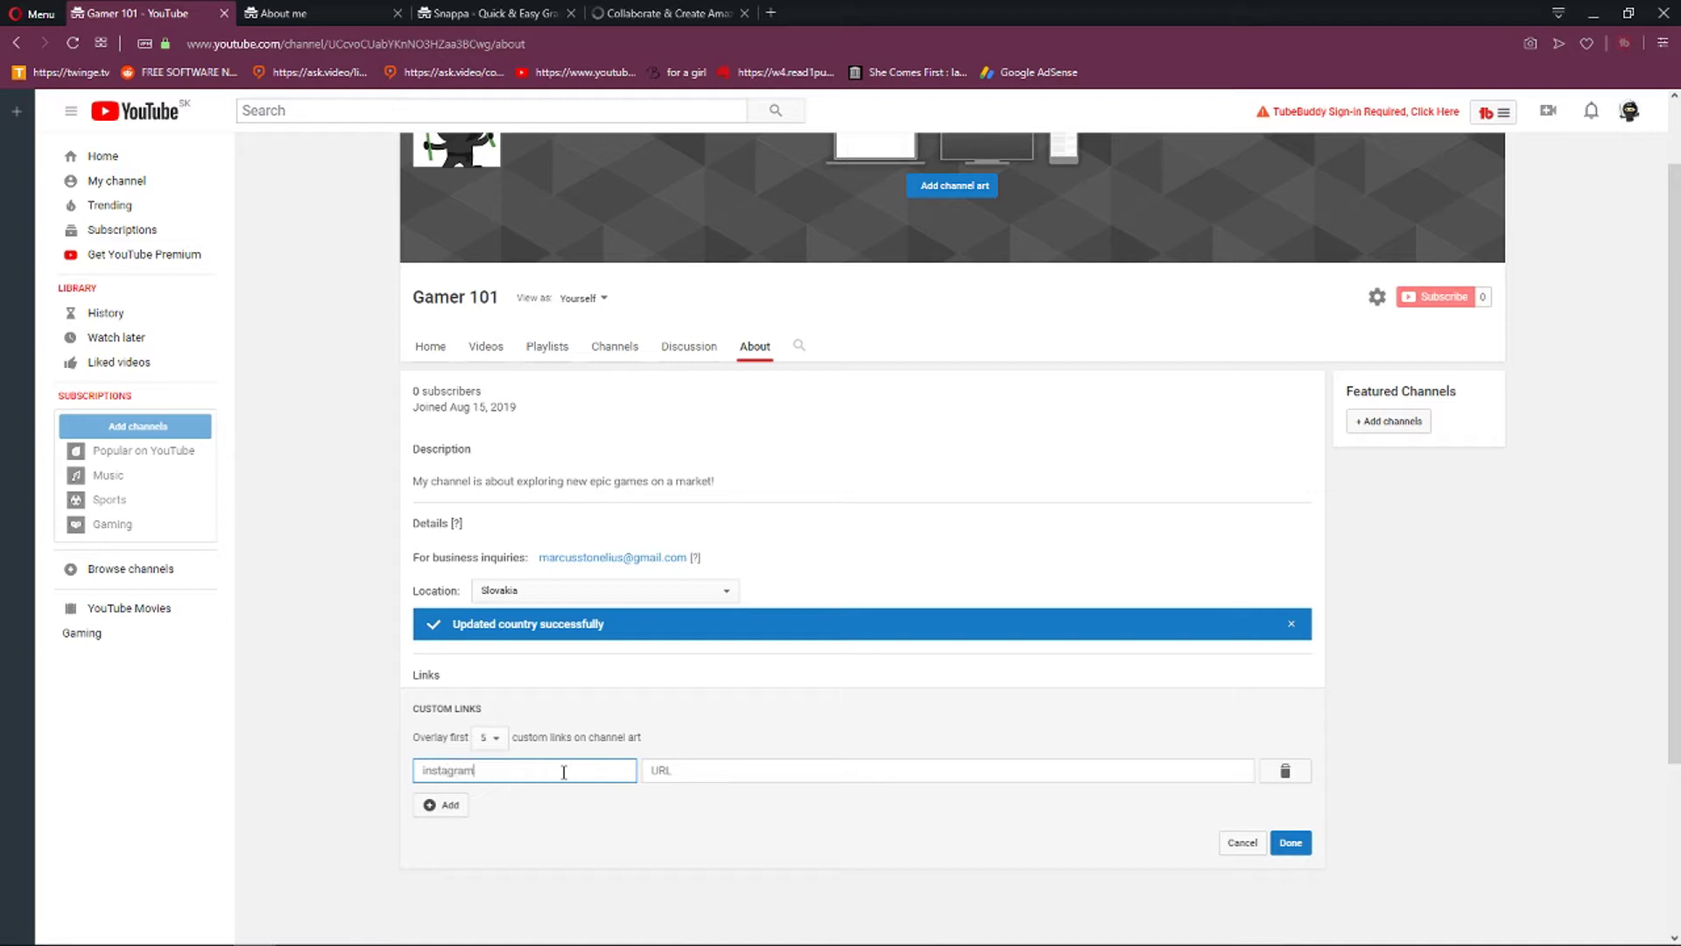
pyautogui.click(687, 773)
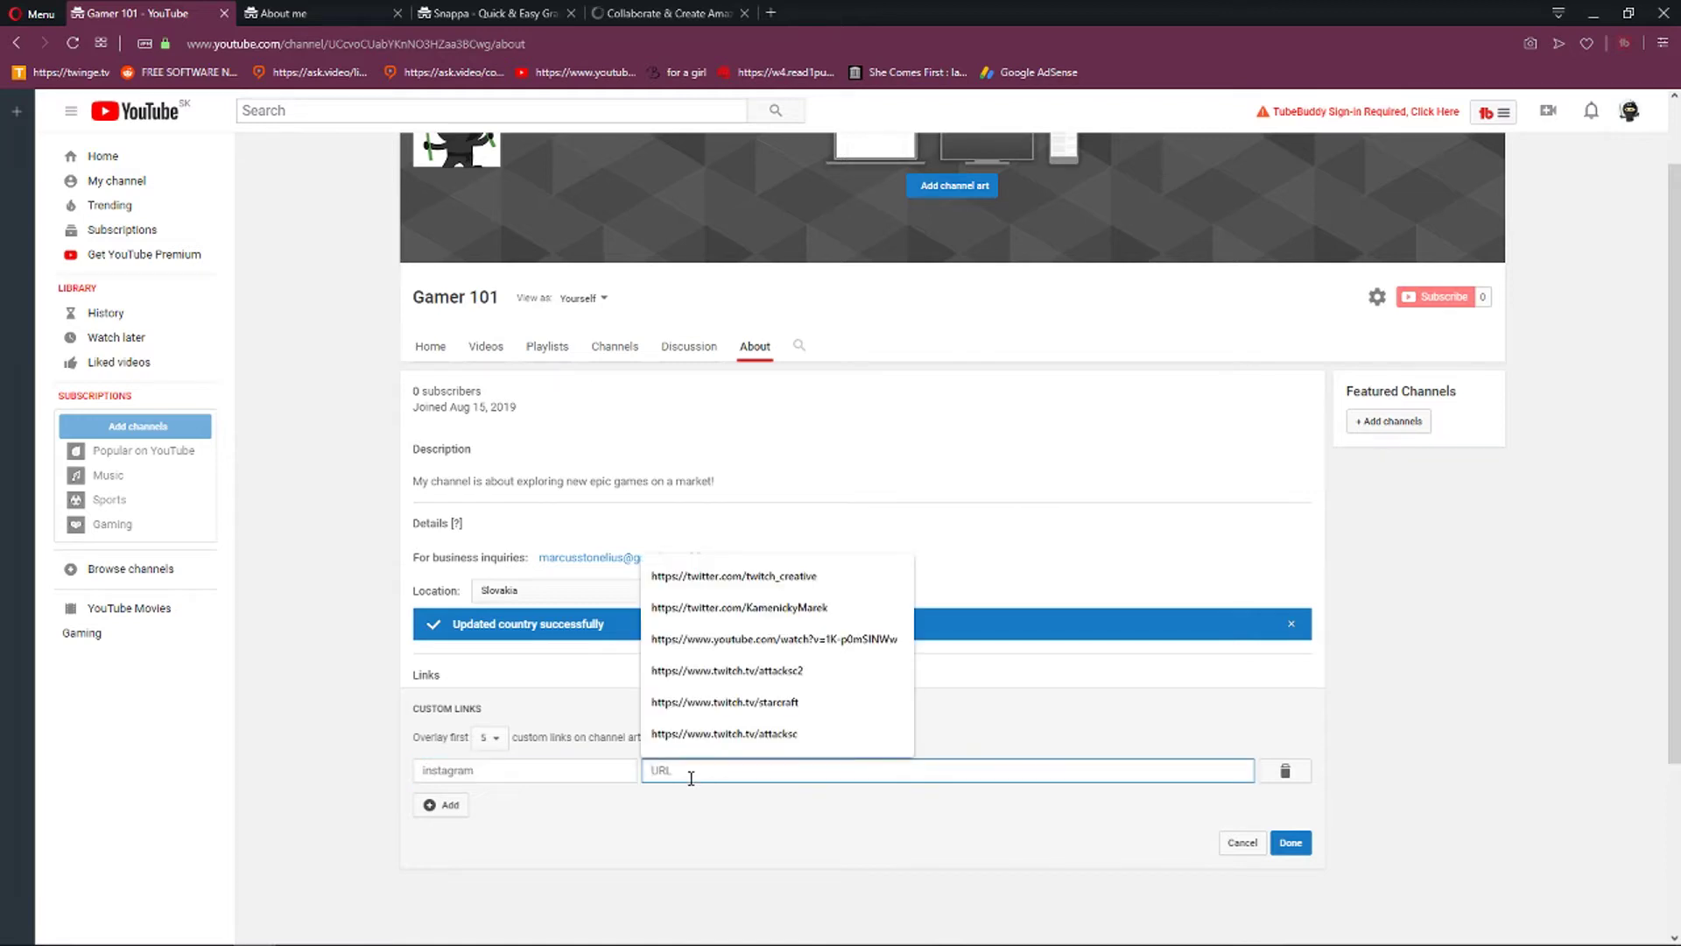
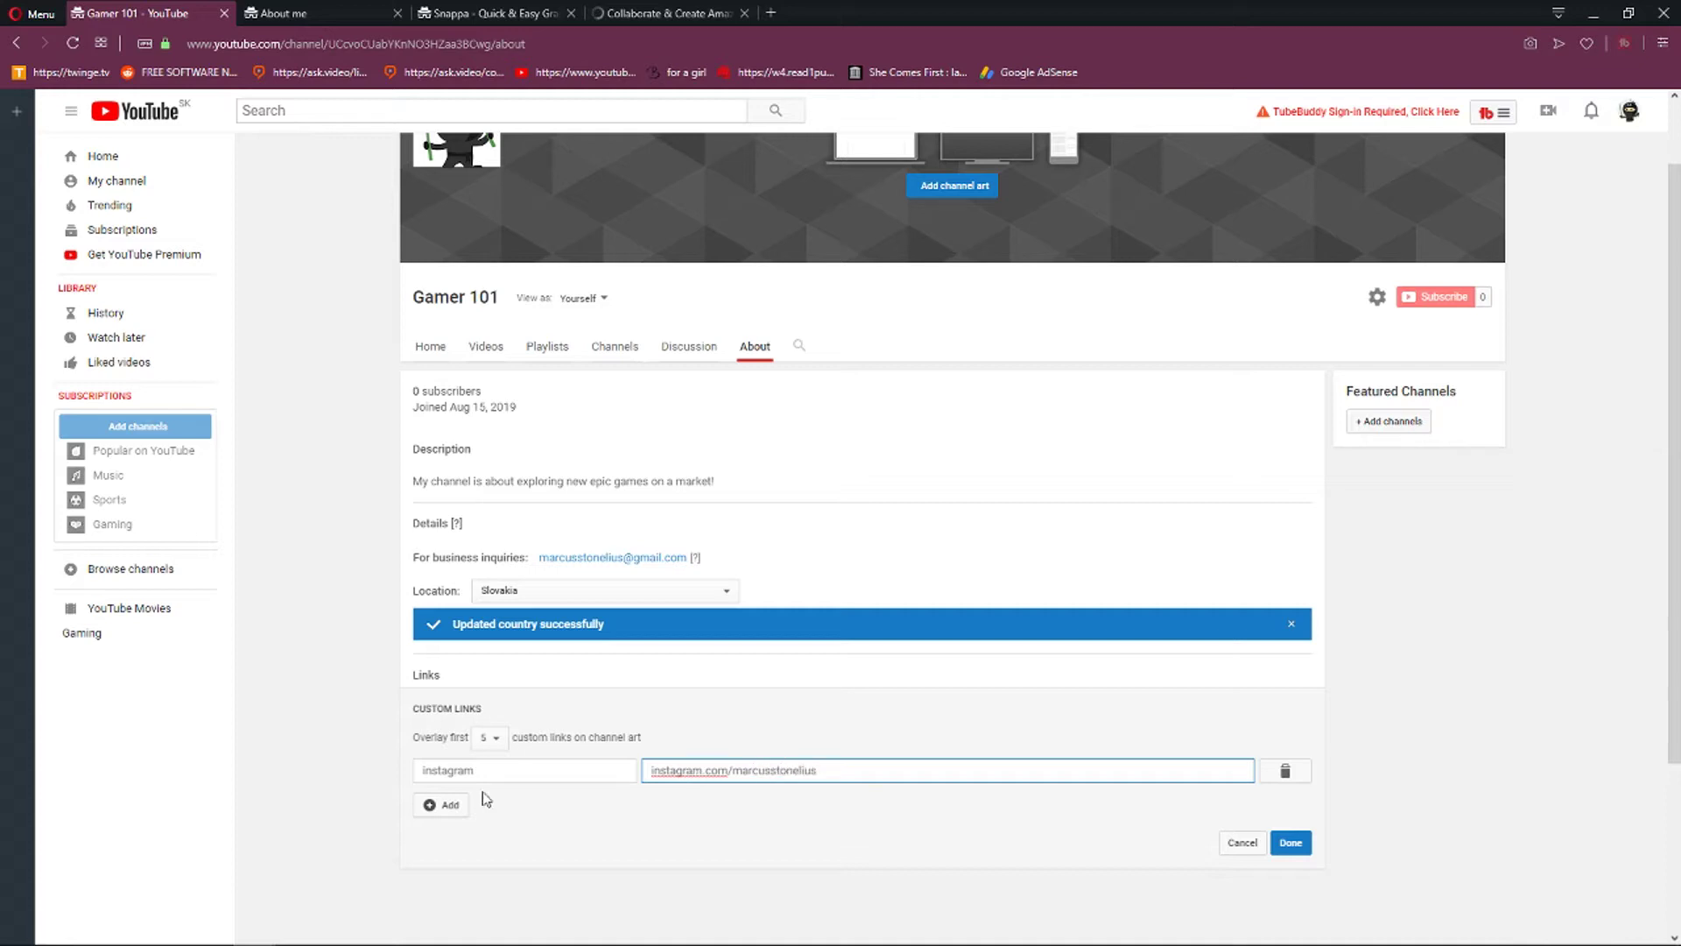
pyautogui.click(464, 804)
pyautogui.write('twitter')
pyautogui.press('Tab')
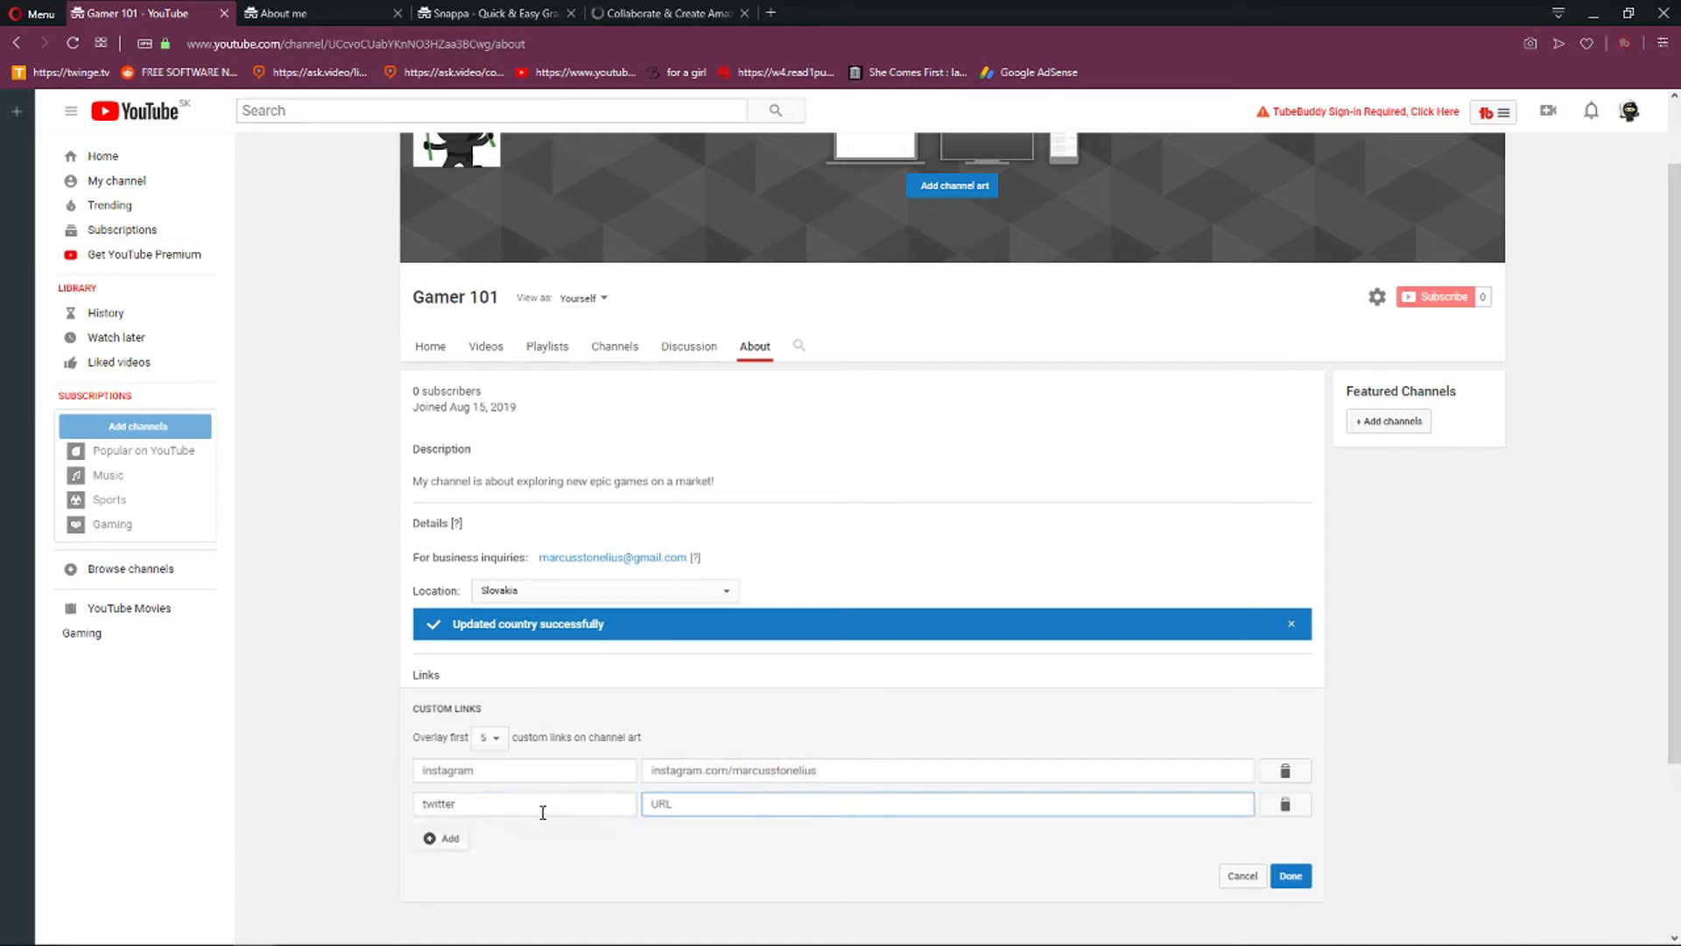
pyautogui.click(446, 838)
pyautogui.write('twitch')
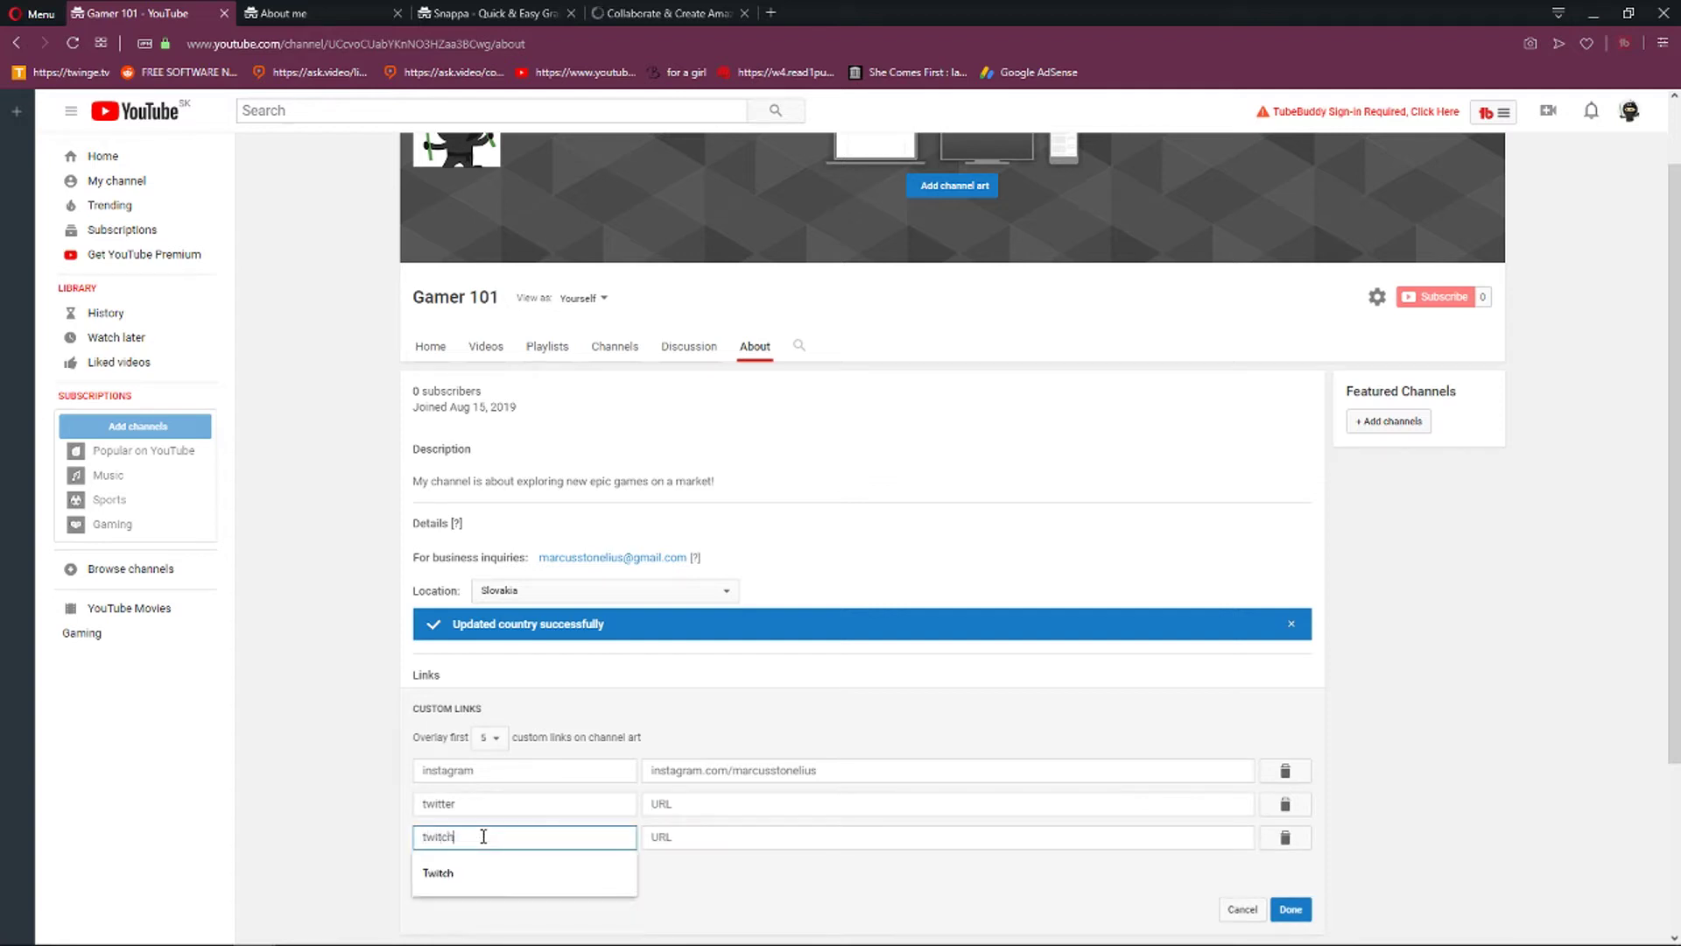
# Fill in the twitter and twitch profile URLs by adapting the instagram address, then finish with Done.
pyautogui.click(689, 771)
pyautogui.hotkey('ctrl', 'a')
pyautogui.hotkey('ctrl', 'c')
pyautogui.click(671, 802)
pyautogui.hotkey('ctrl', 'v')
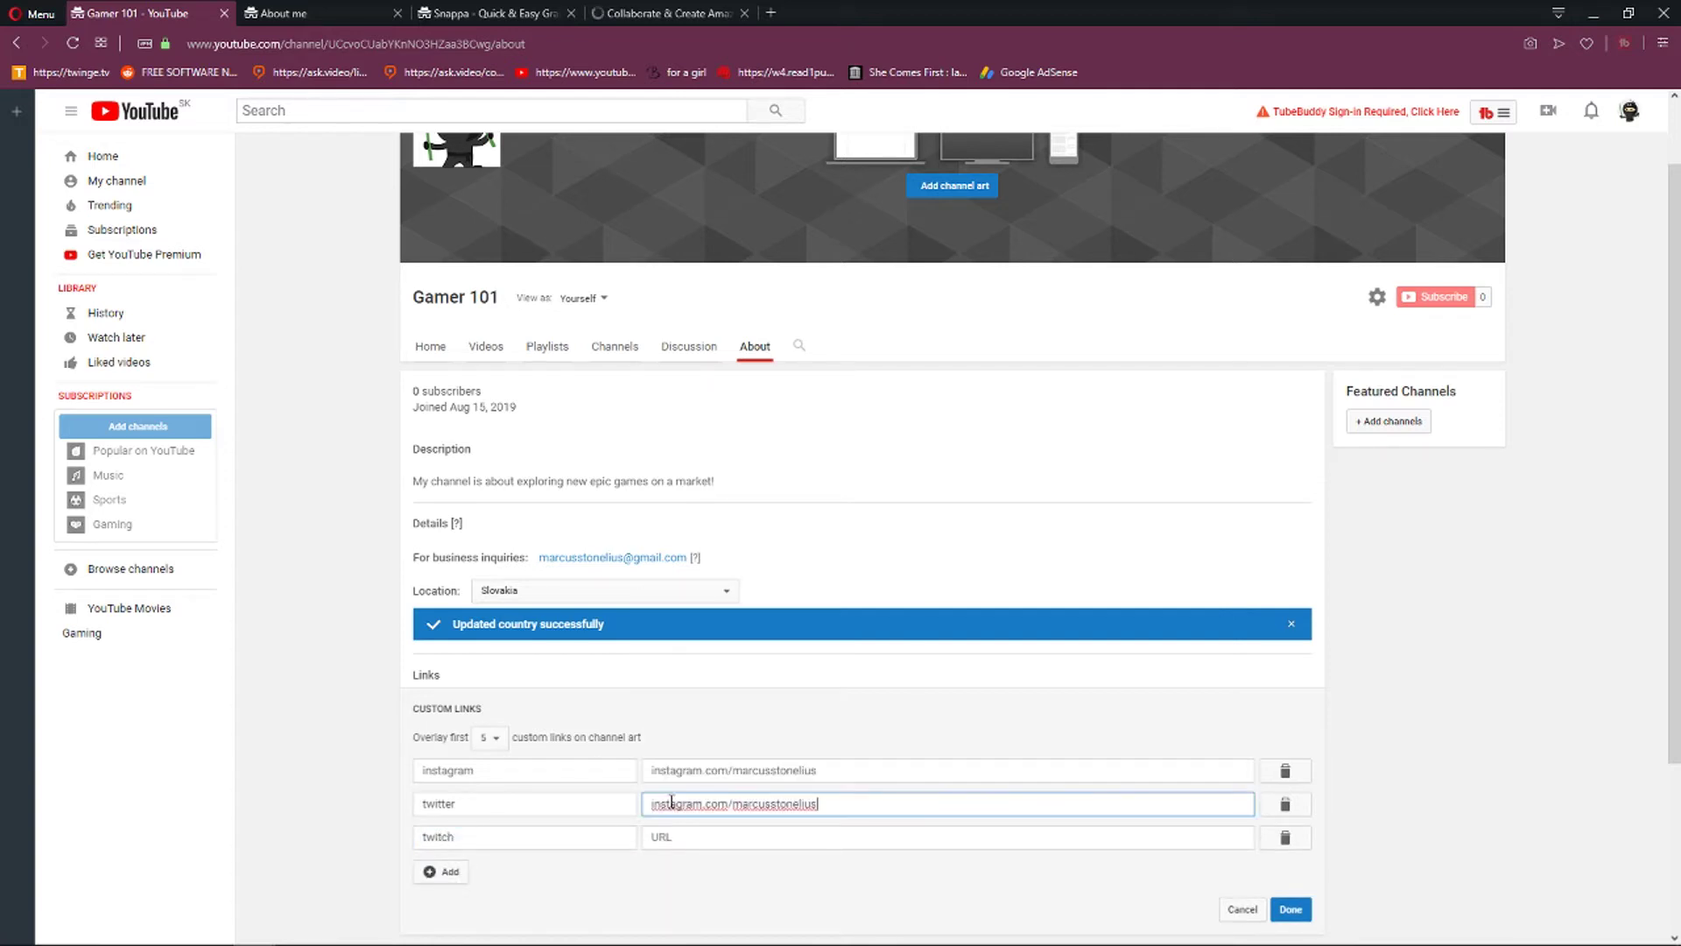
pyautogui.doubleClick(699, 805)
pyautogui.write('twitter')
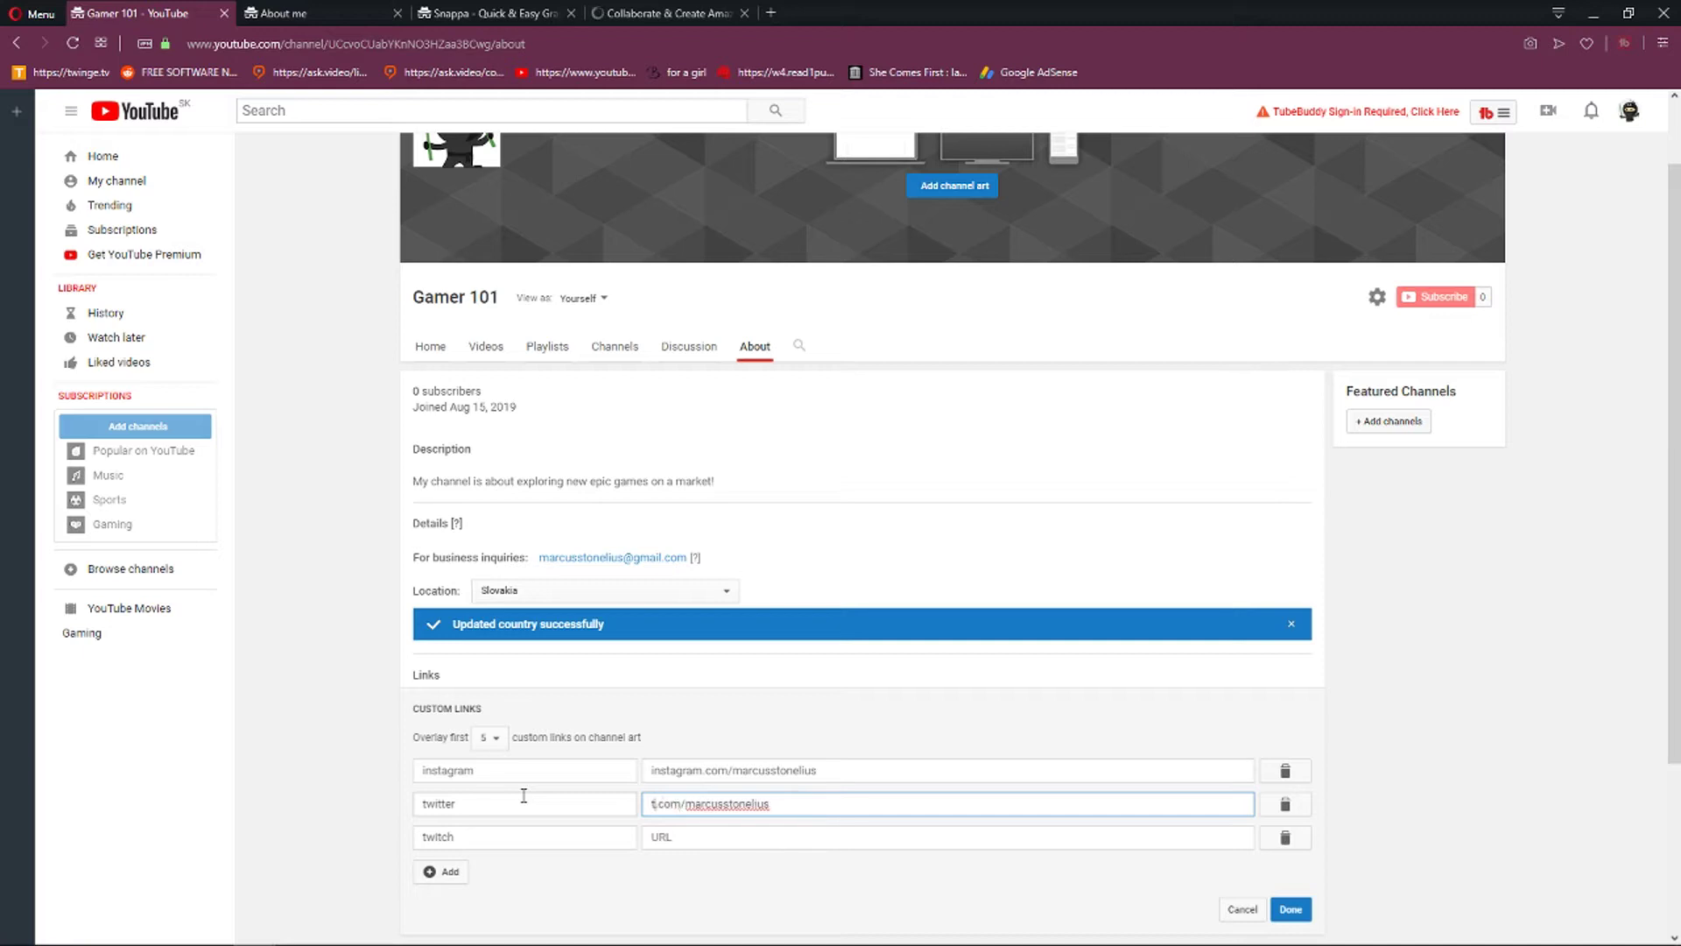
pyautogui.click(687, 838)
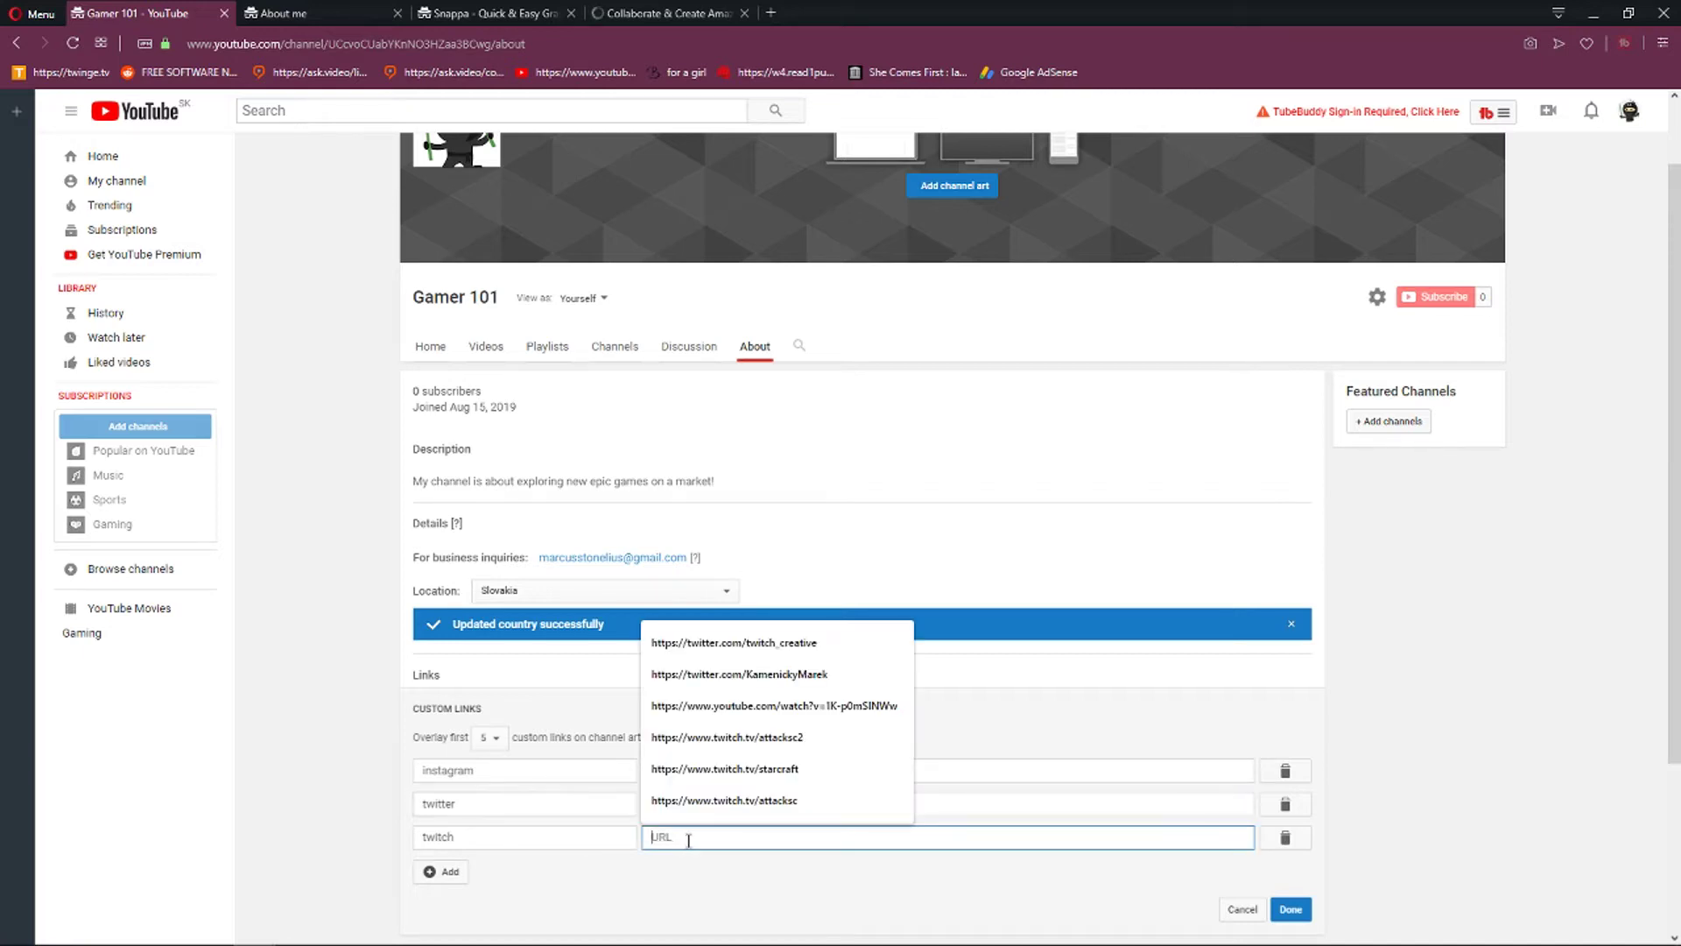
pyautogui.hotkey('ctrl', 'v')
pyautogui.doubleClick(666, 839)
pyautogui.write('twitch')
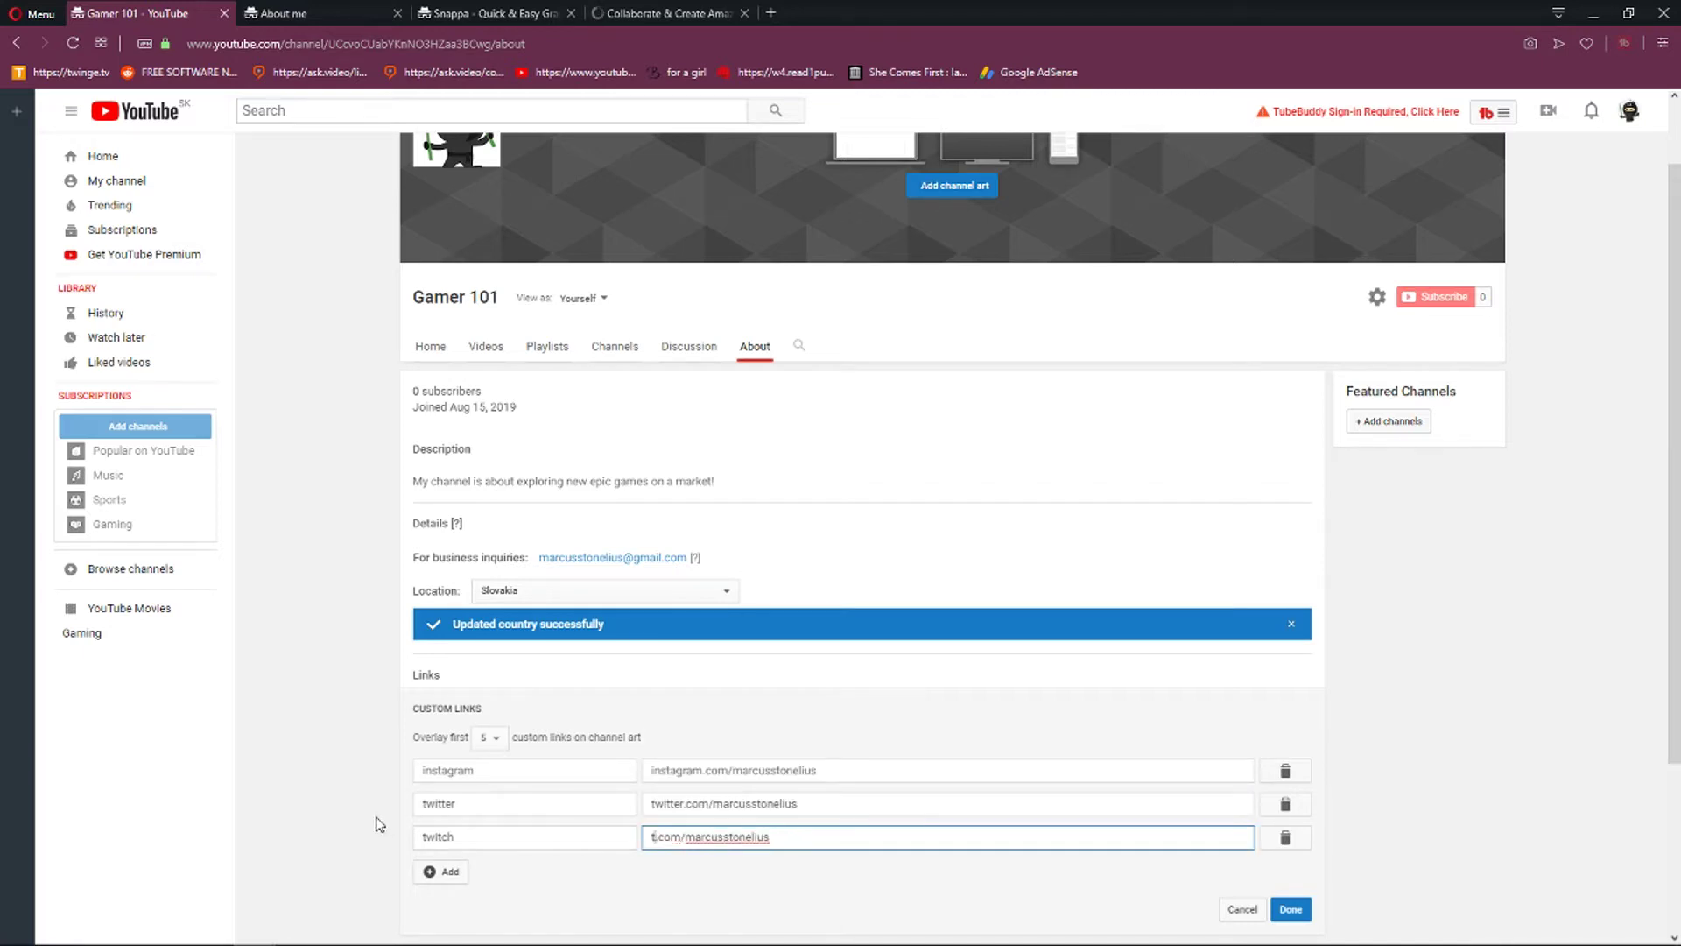
pyautogui.click(1291, 911)
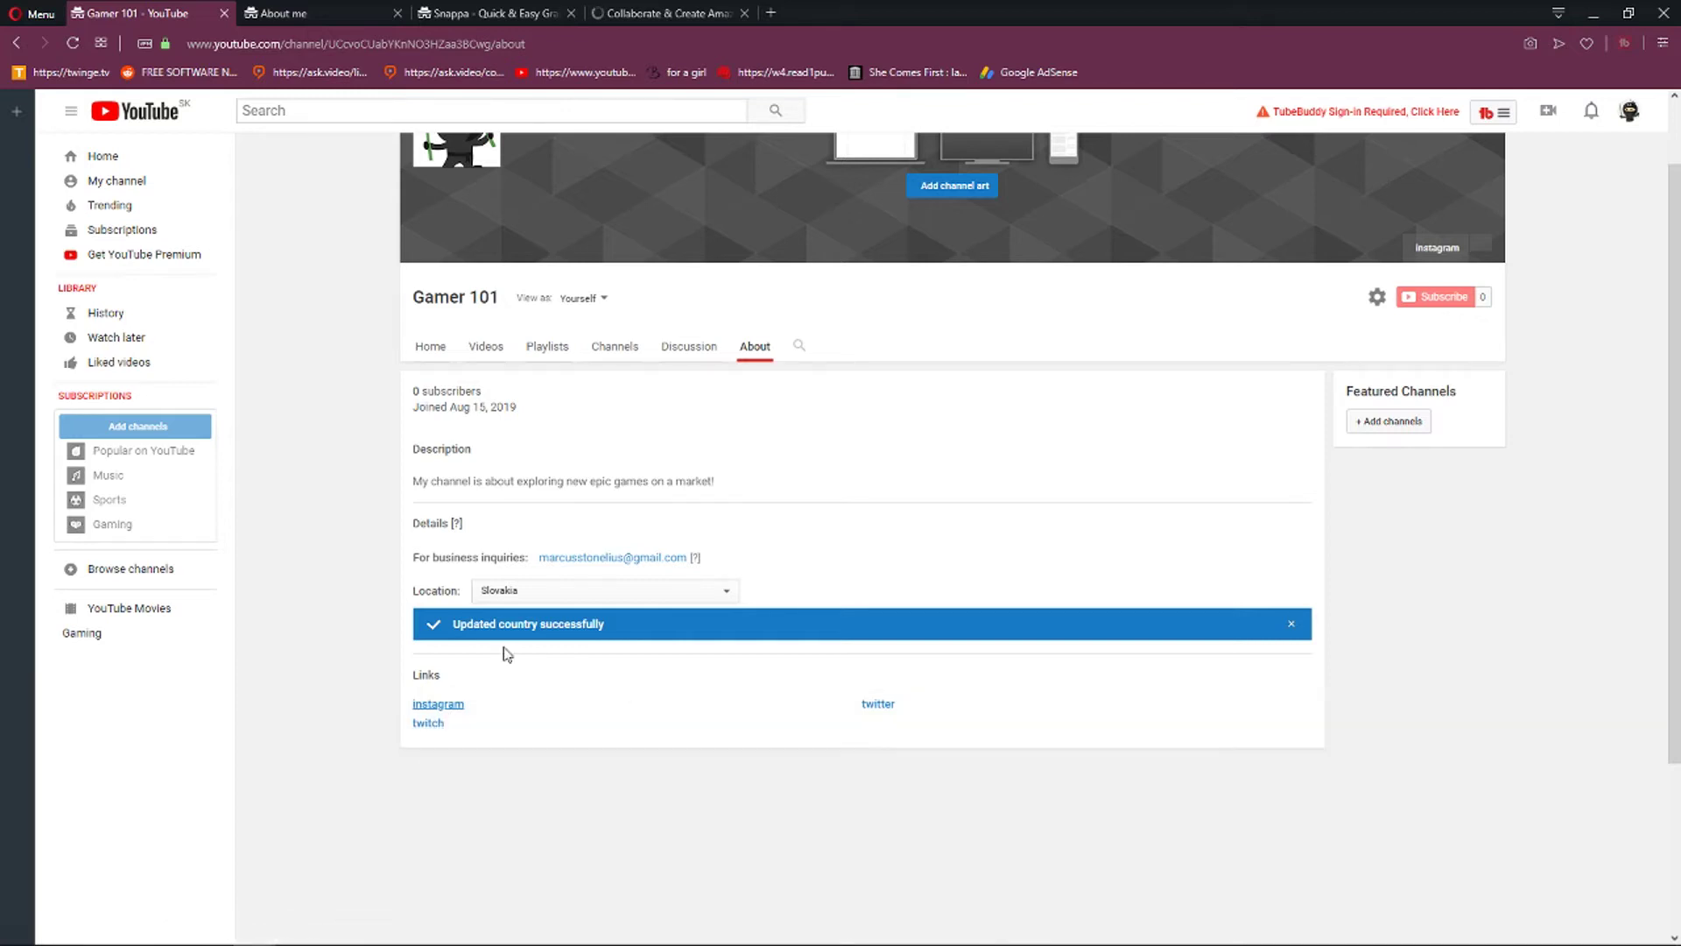
# Test the twitter link in a new tab, close it, and show Gamer 101's Channels section.
pyautogui.click(878, 705)
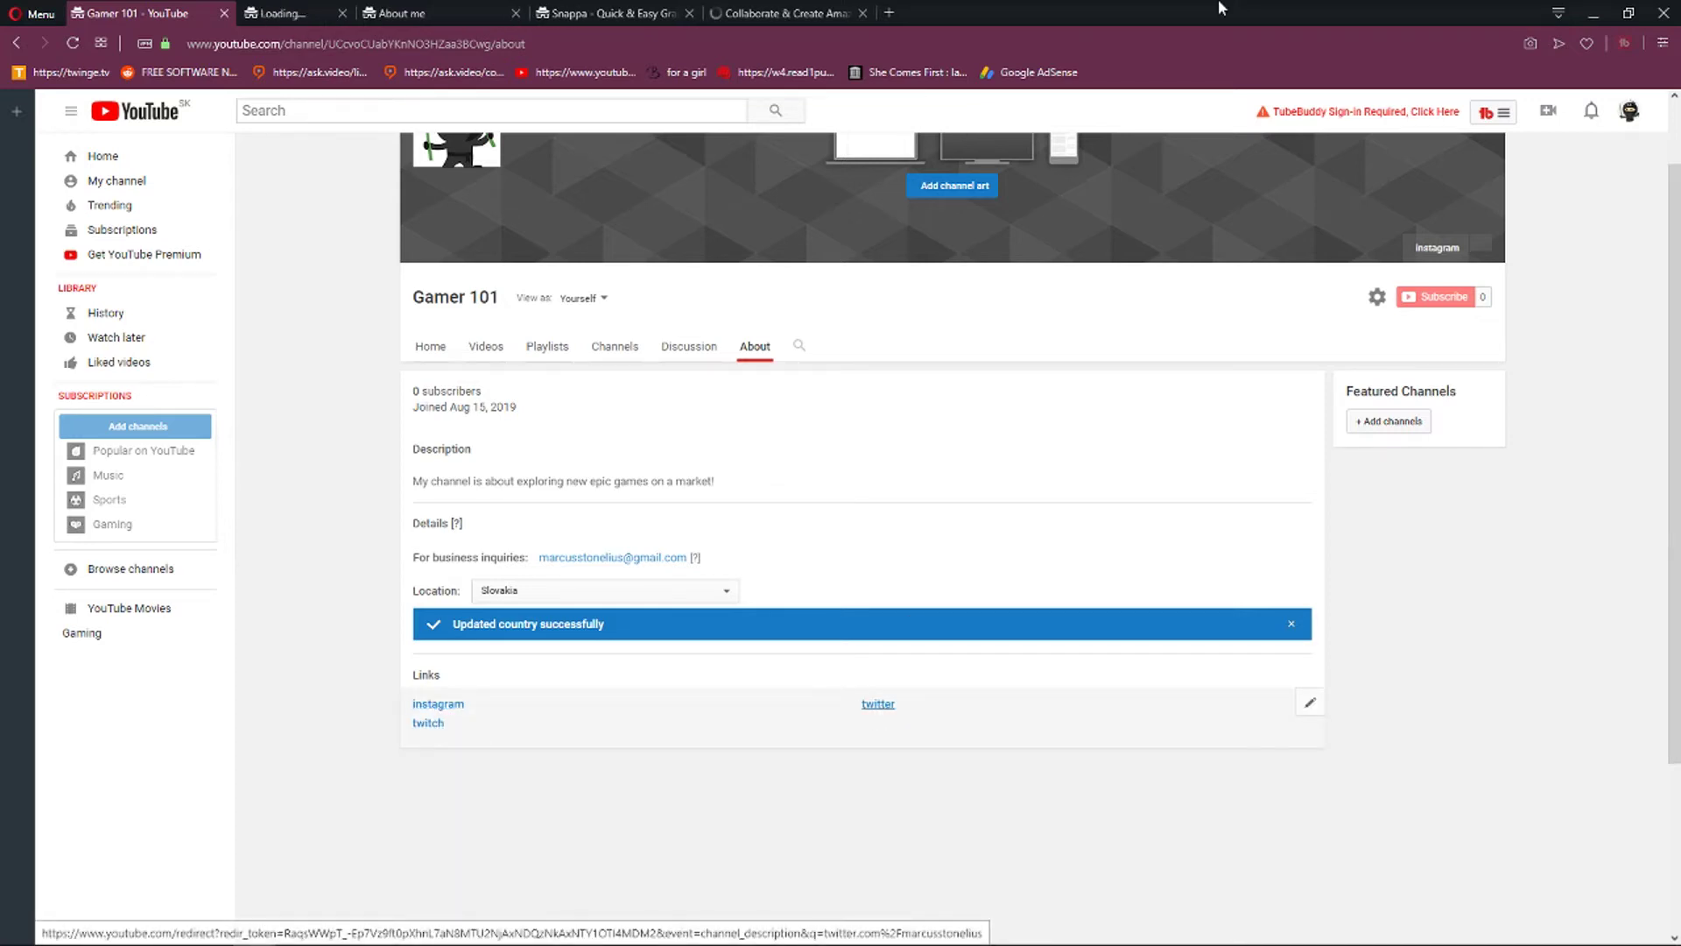
pyautogui.click(359, 15)
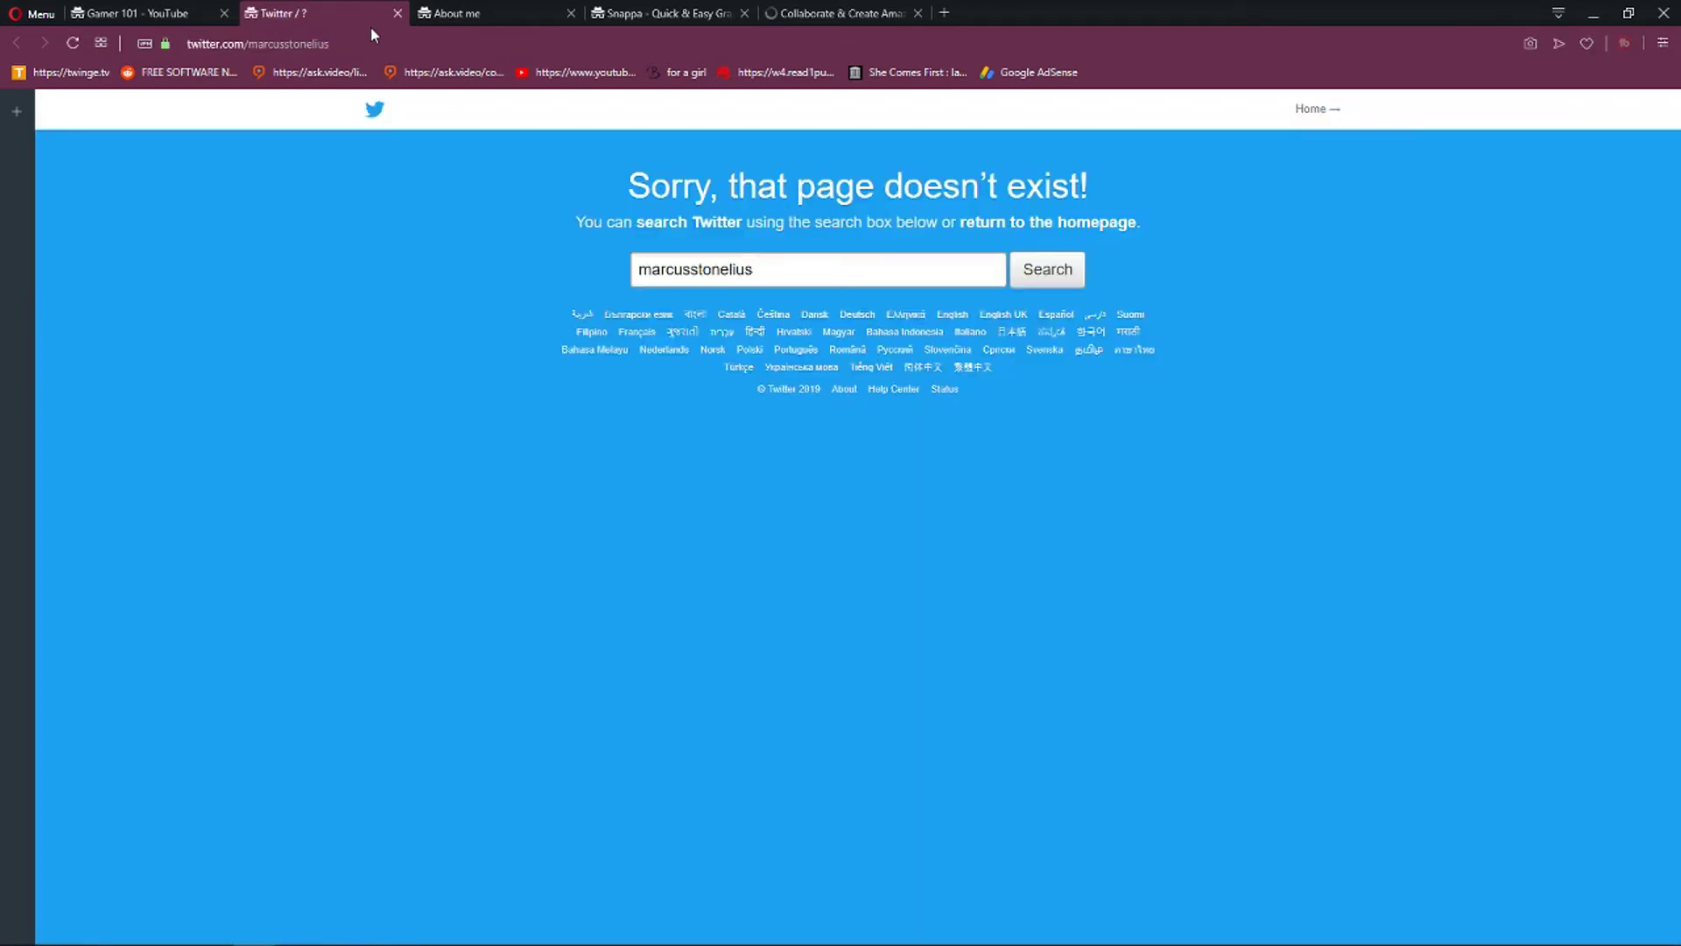
pyautogui.click(397, 14)
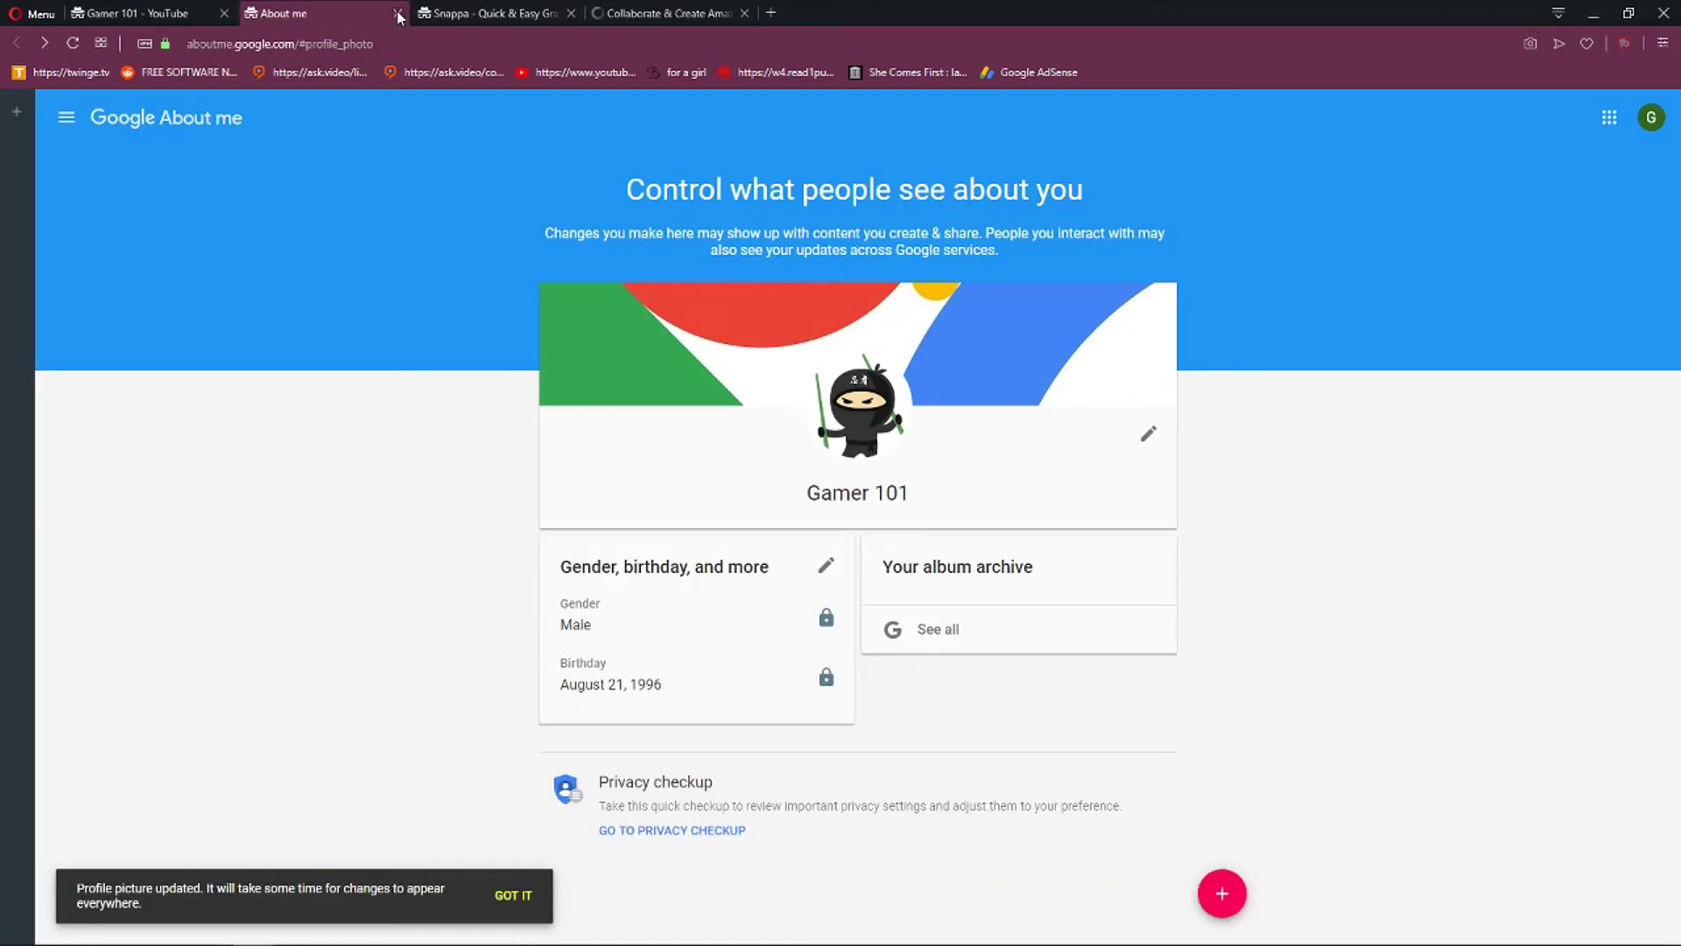
pyautogui.hotkey('ctrl', 'Tab')
pyautogui.click(591, 348)
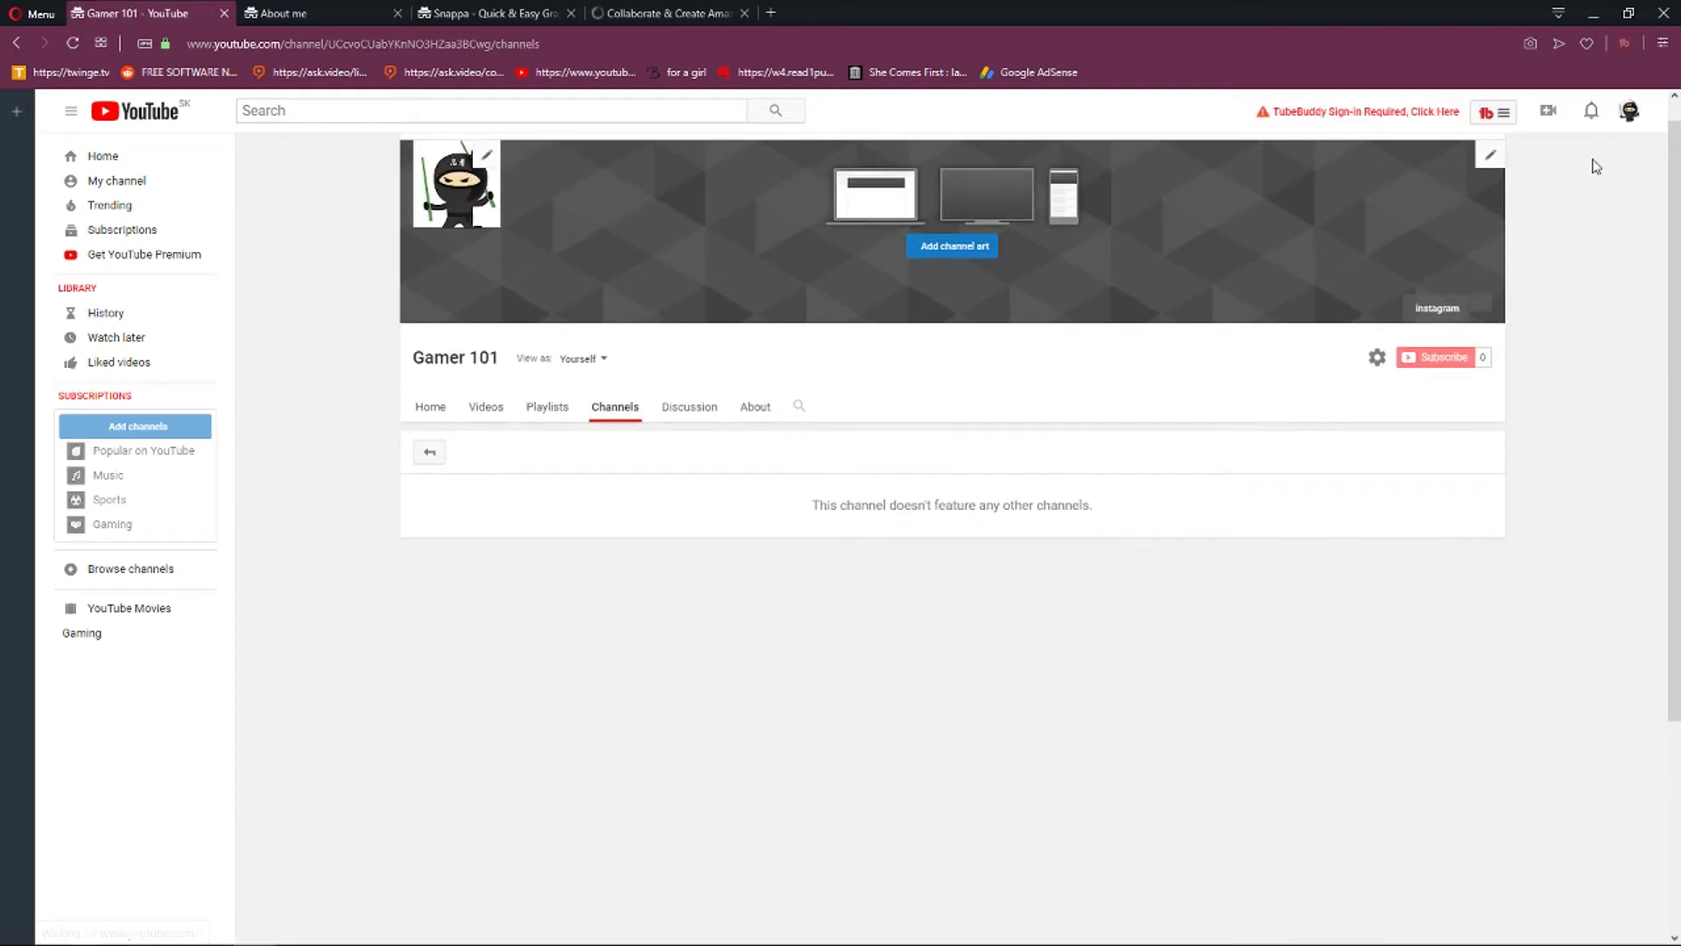
# Enter Creator Studio from the account menu, skip the intro, and revert to Classic giving 'Other' as the reason.
pyautogui.click(1628, 111)
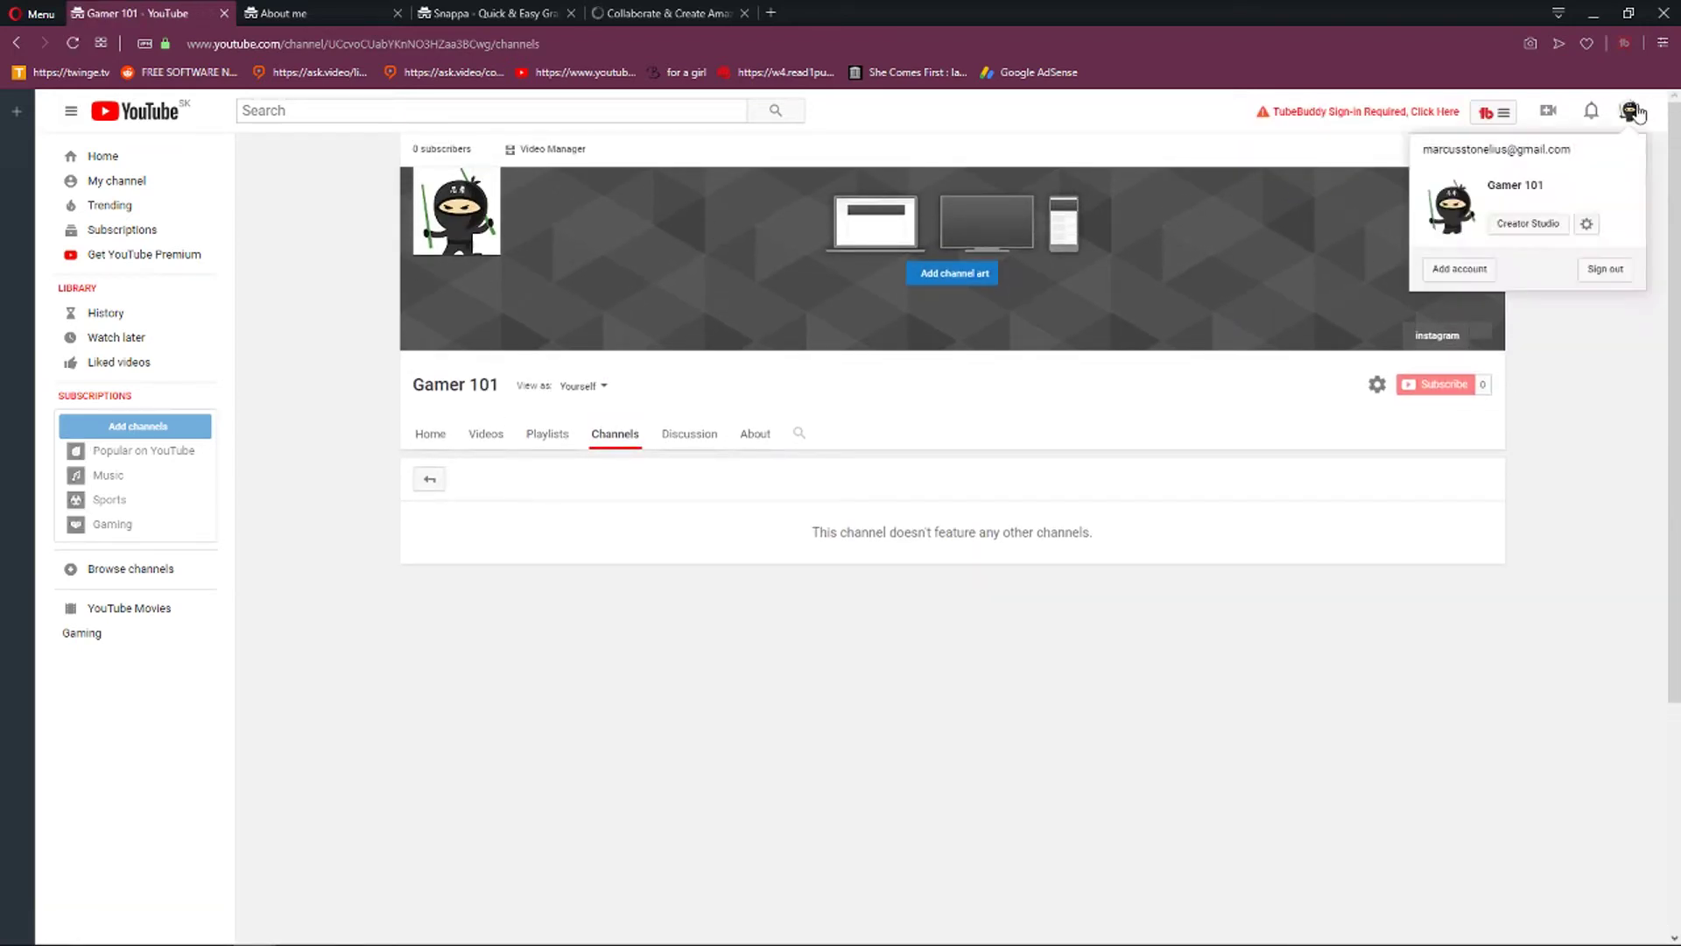
pyautogui.click(1528, 230)
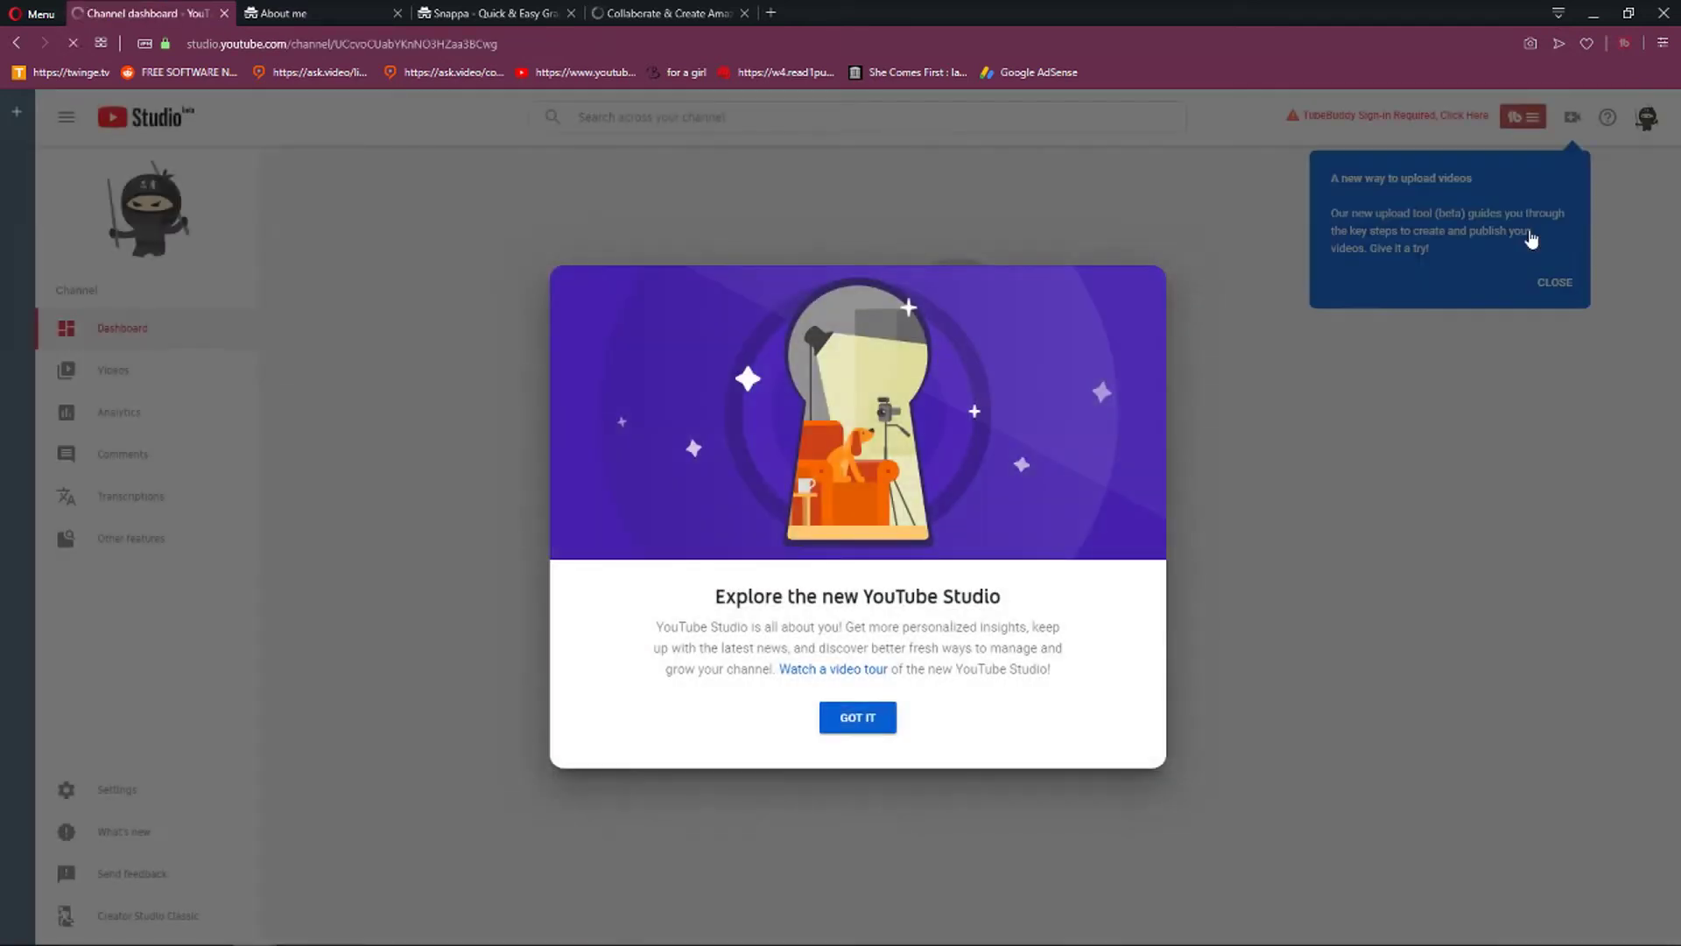
pyautogui.click(873, 726)
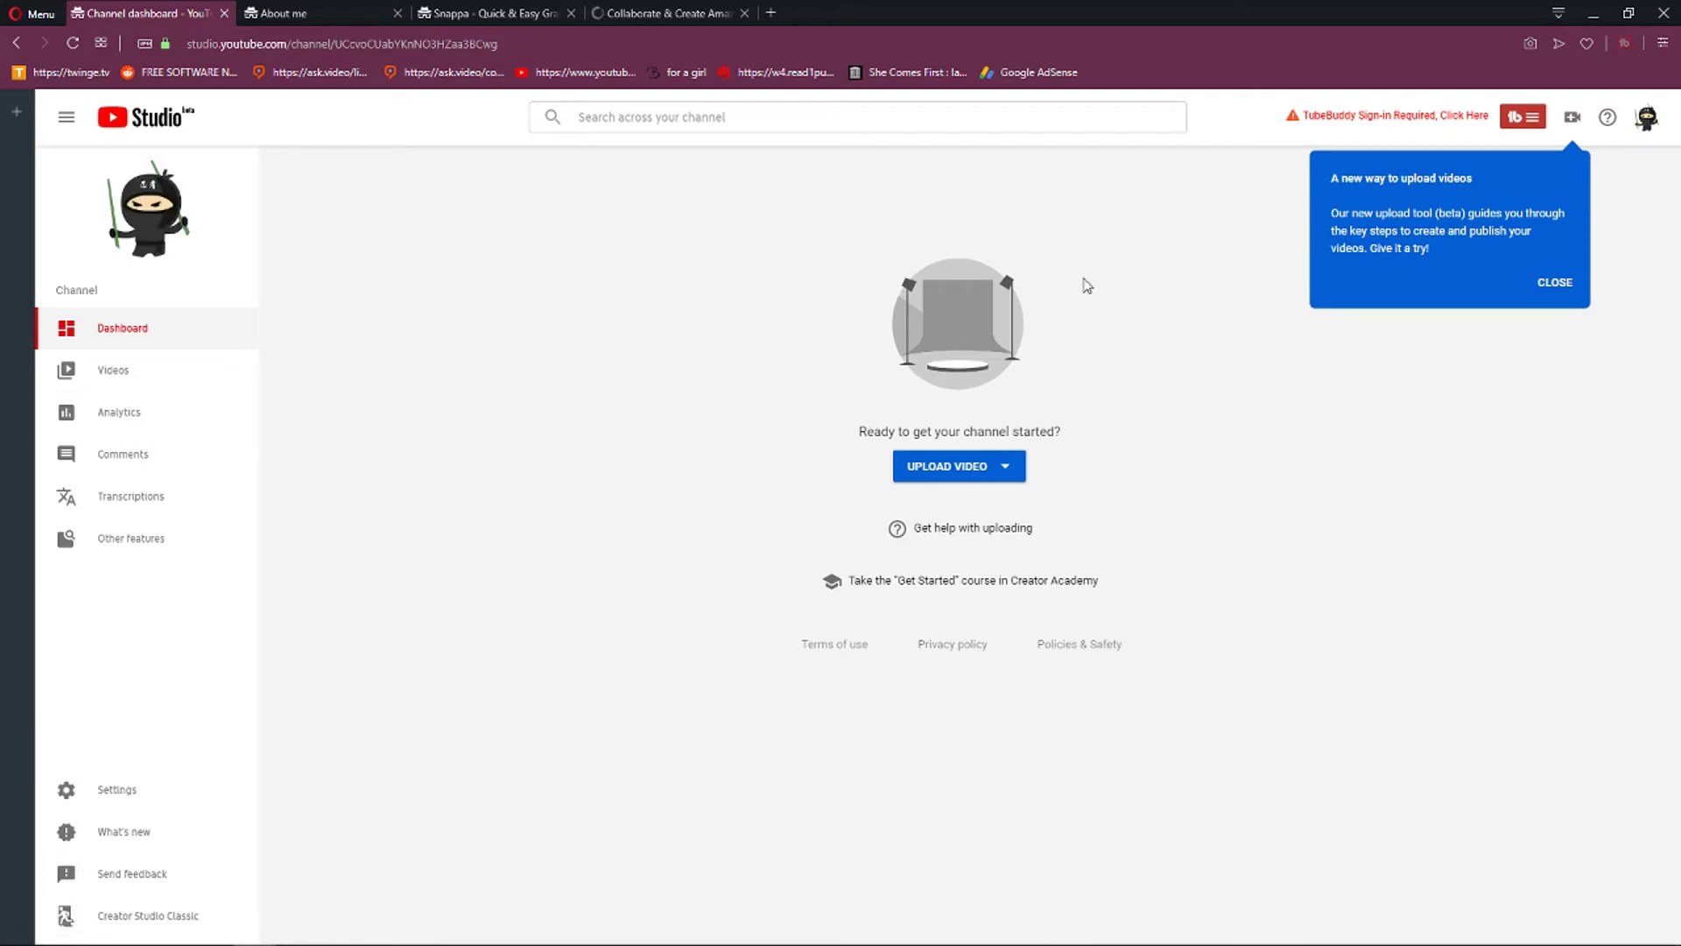
pyautogui.click(199, 923)
pyautogui.click(664, 599)
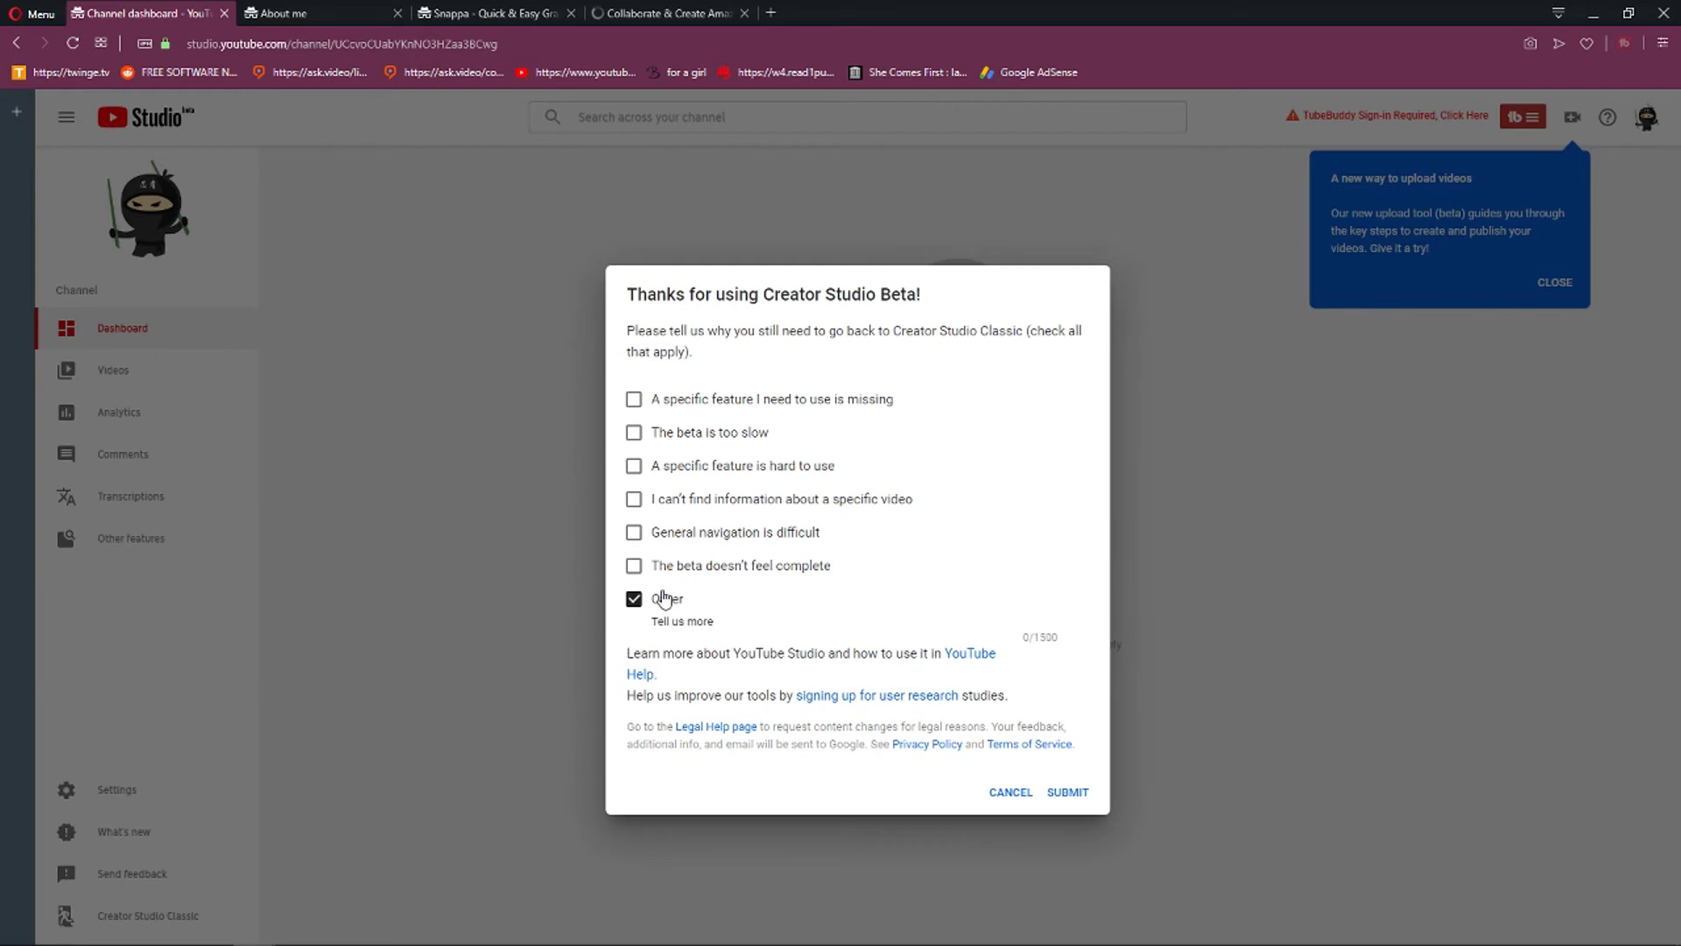
pyautogui.click(1064, 794)
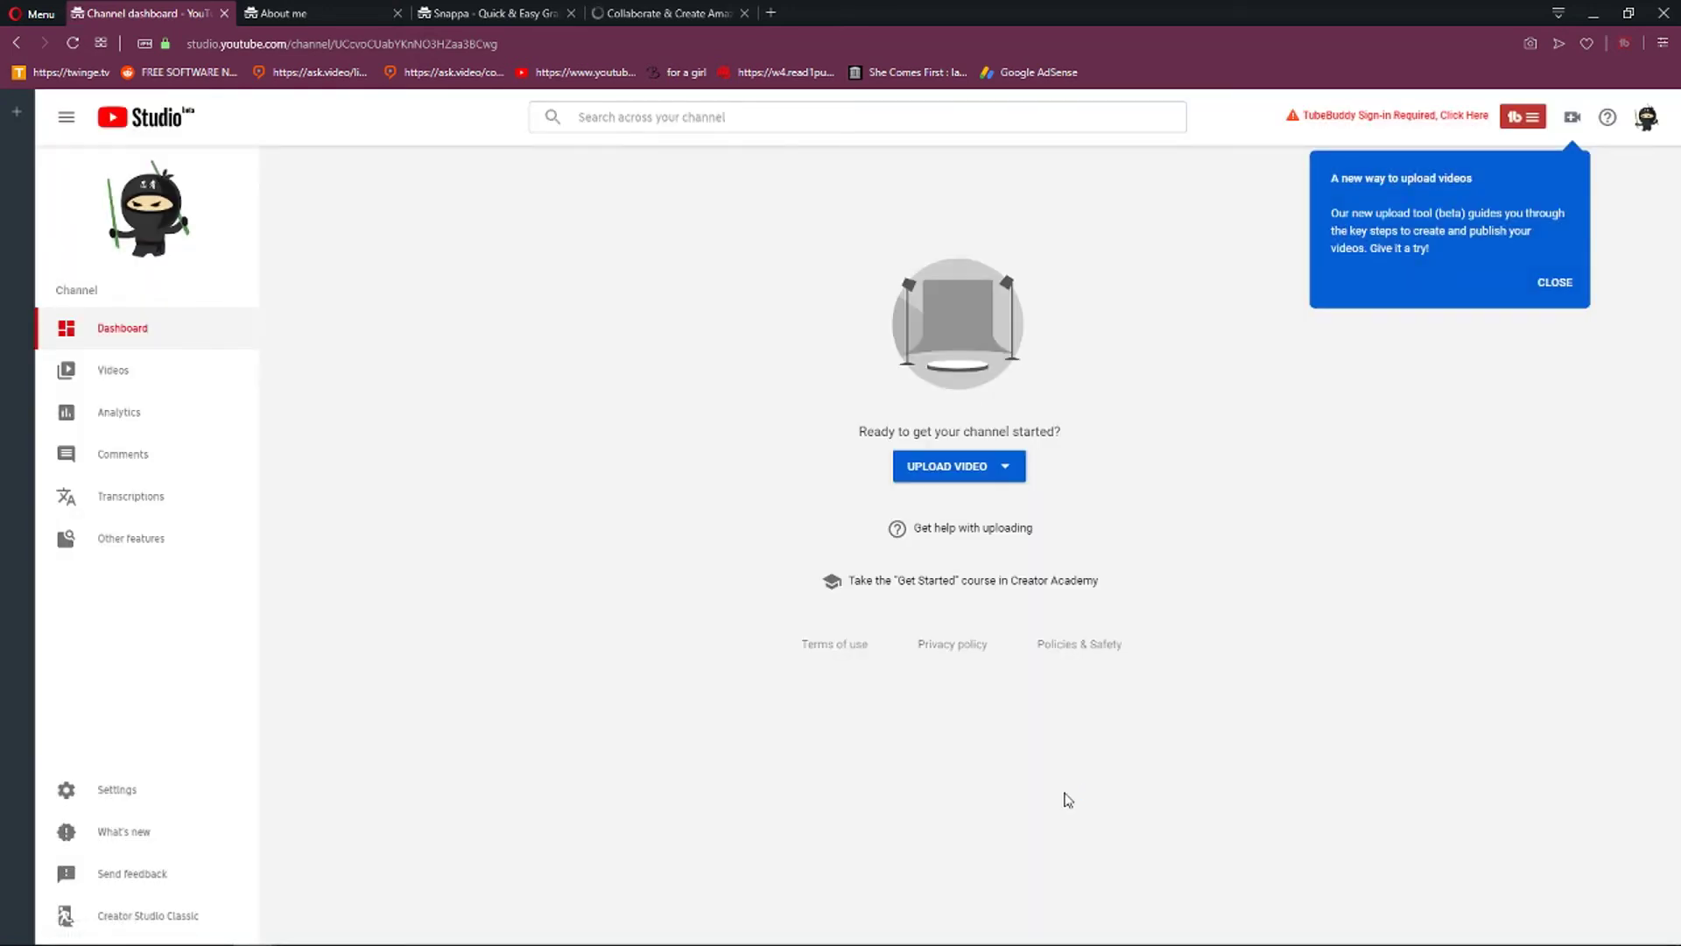
pyautogui.click(146, 920)
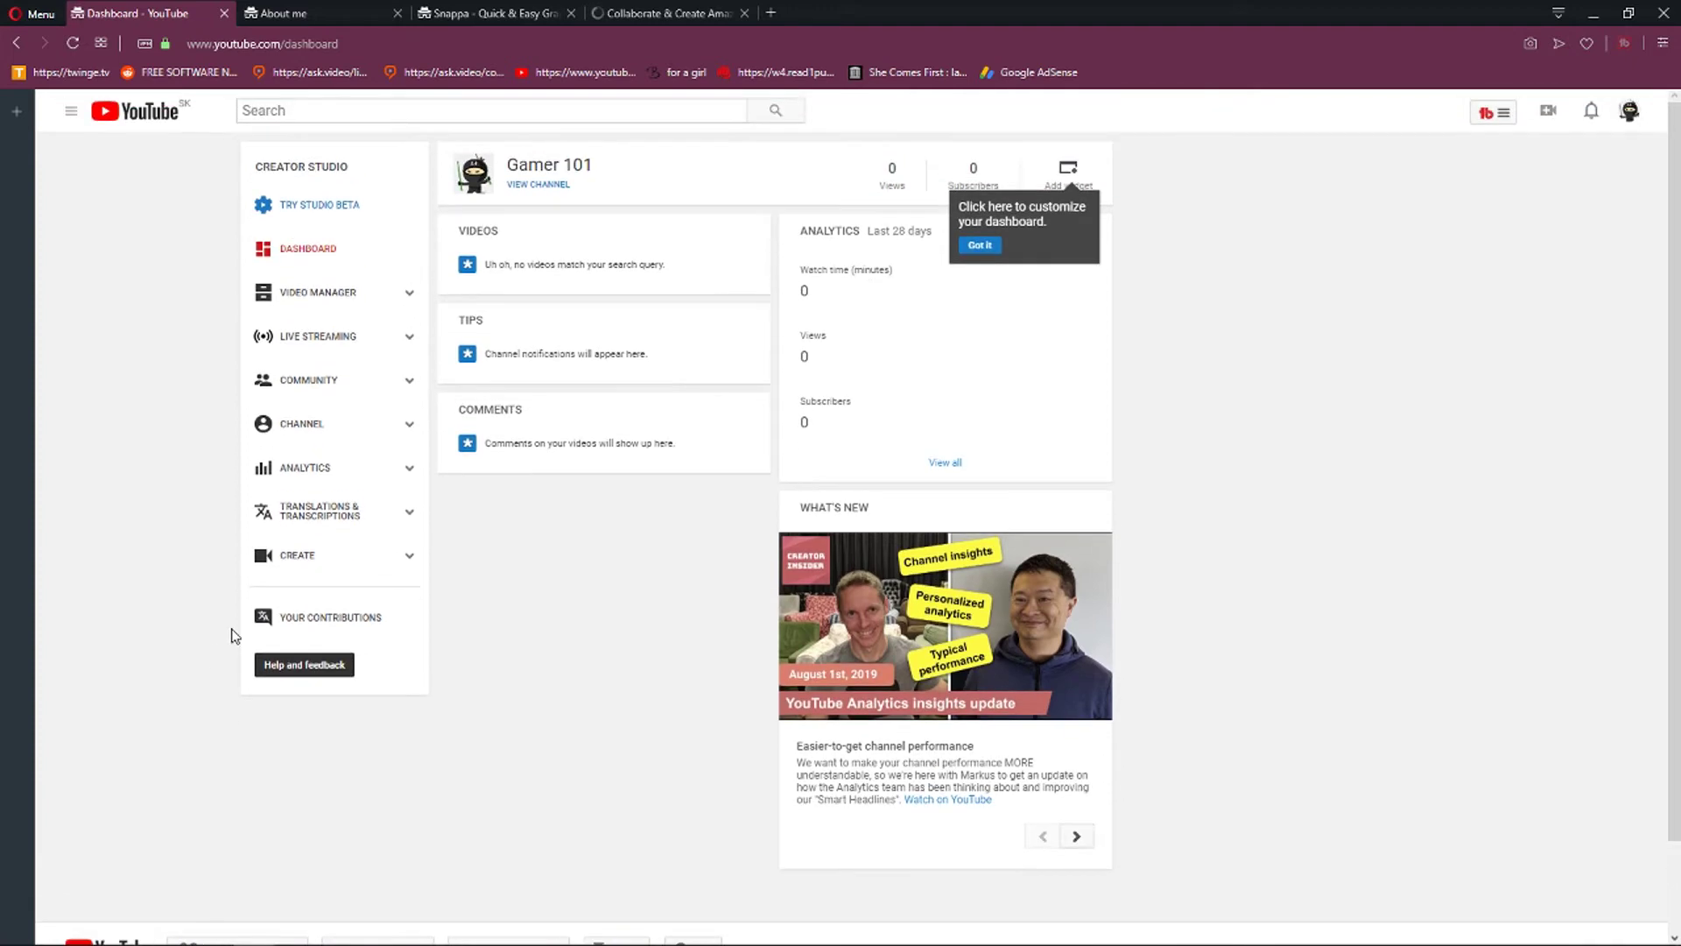
# Open CHANNEL in the Creator Studio sidebar to view the copyright status and feature eligibility.
pyautogui.click(376, 433)
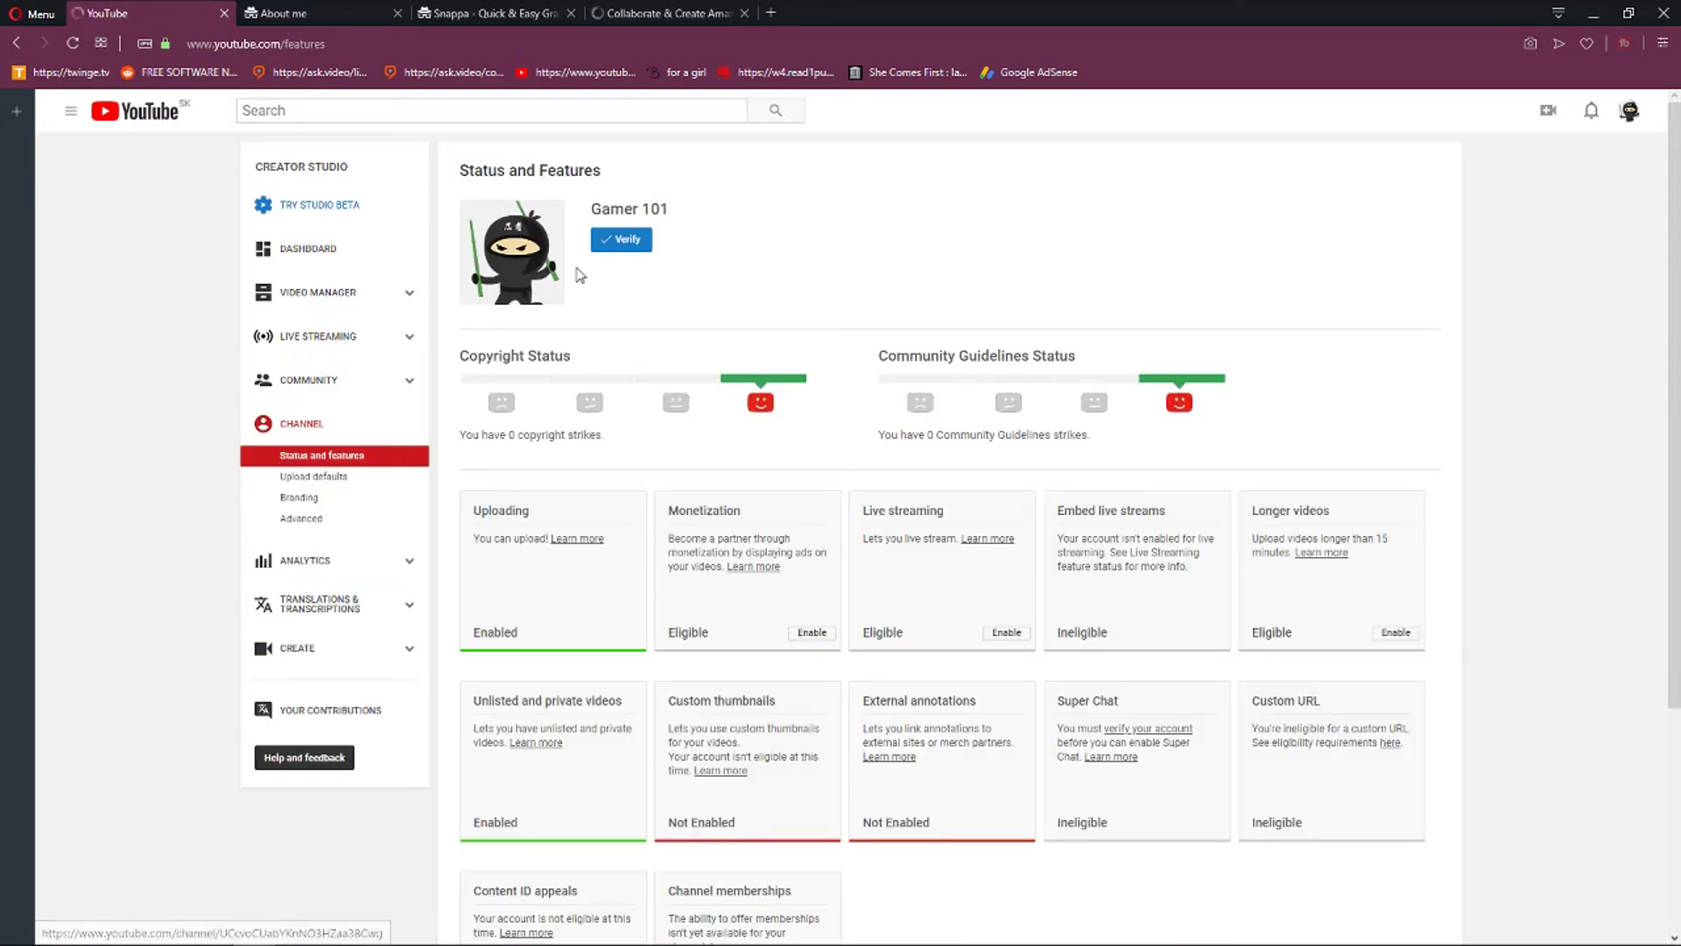
pyautogui.moveTo(452, 174); pyautogui.dragTo(682, 197)
pyautogui.click(681, 197)
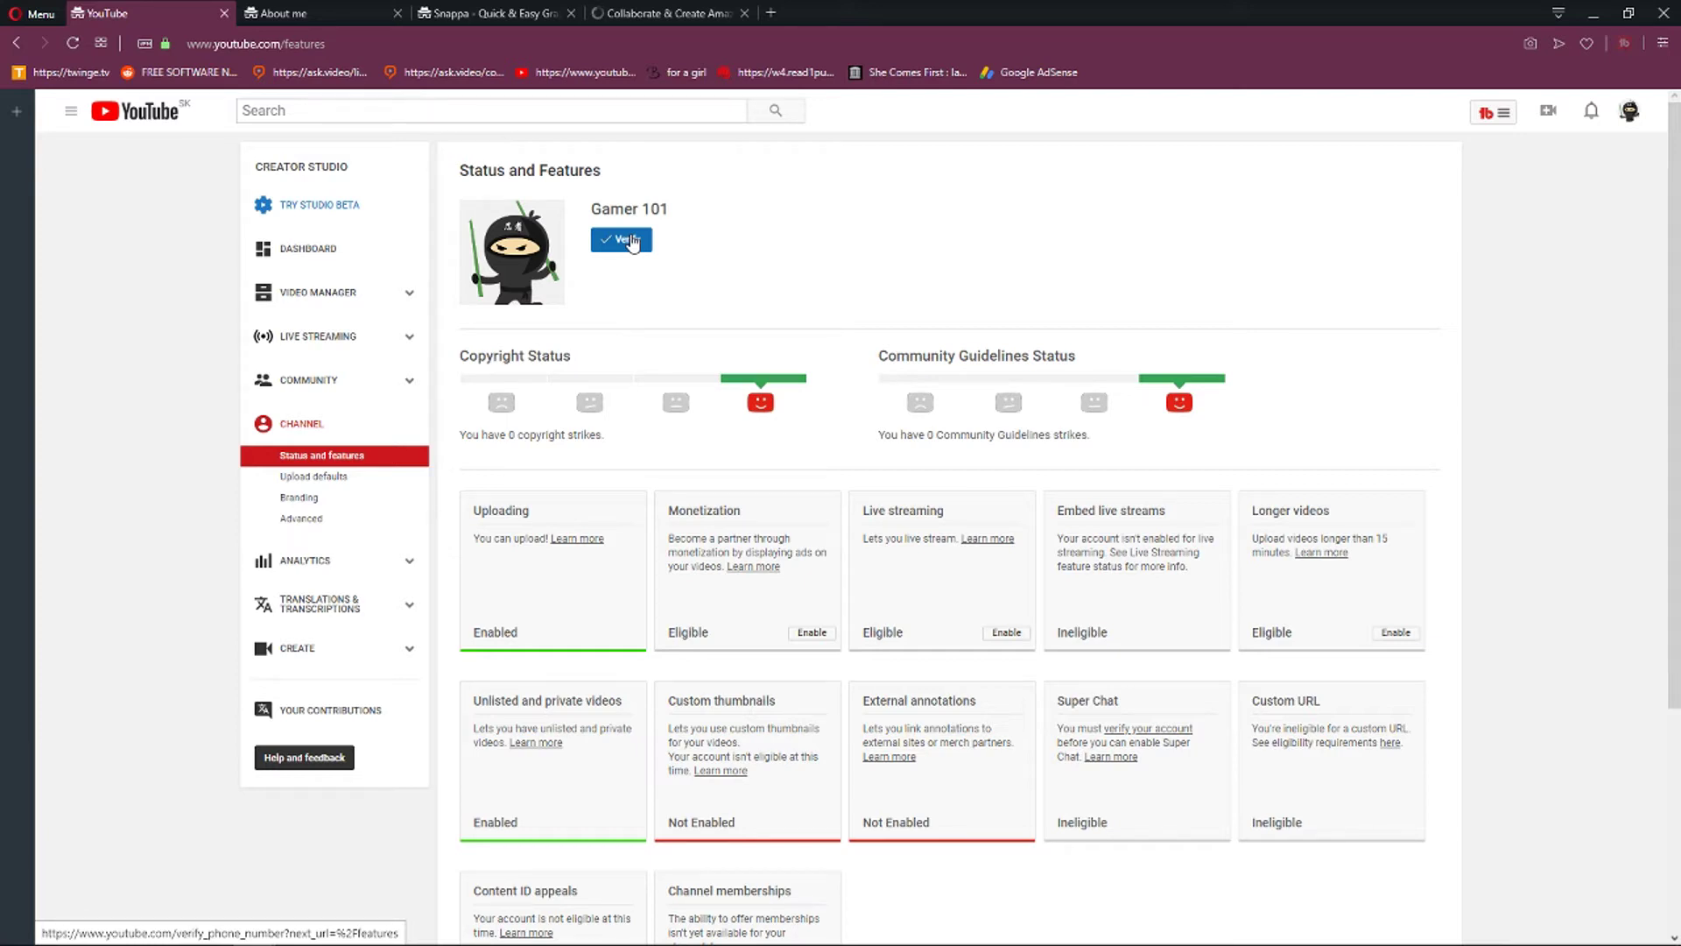
pyautogui.click(627, 242)
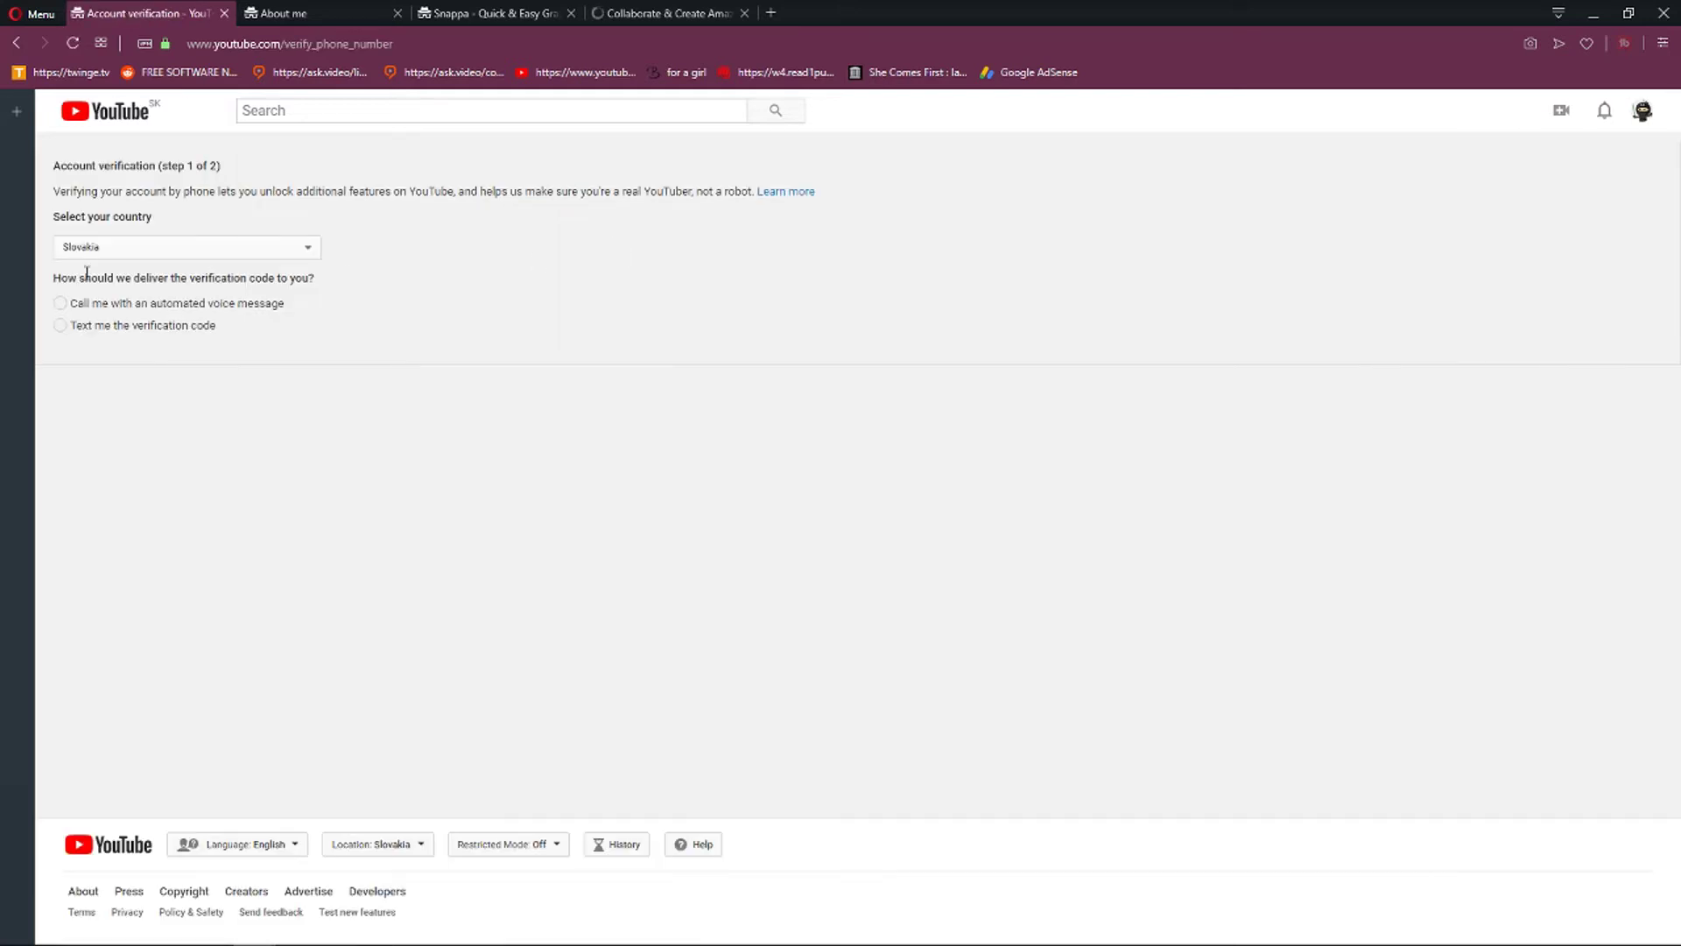
pyautogui.click(1643, 111)
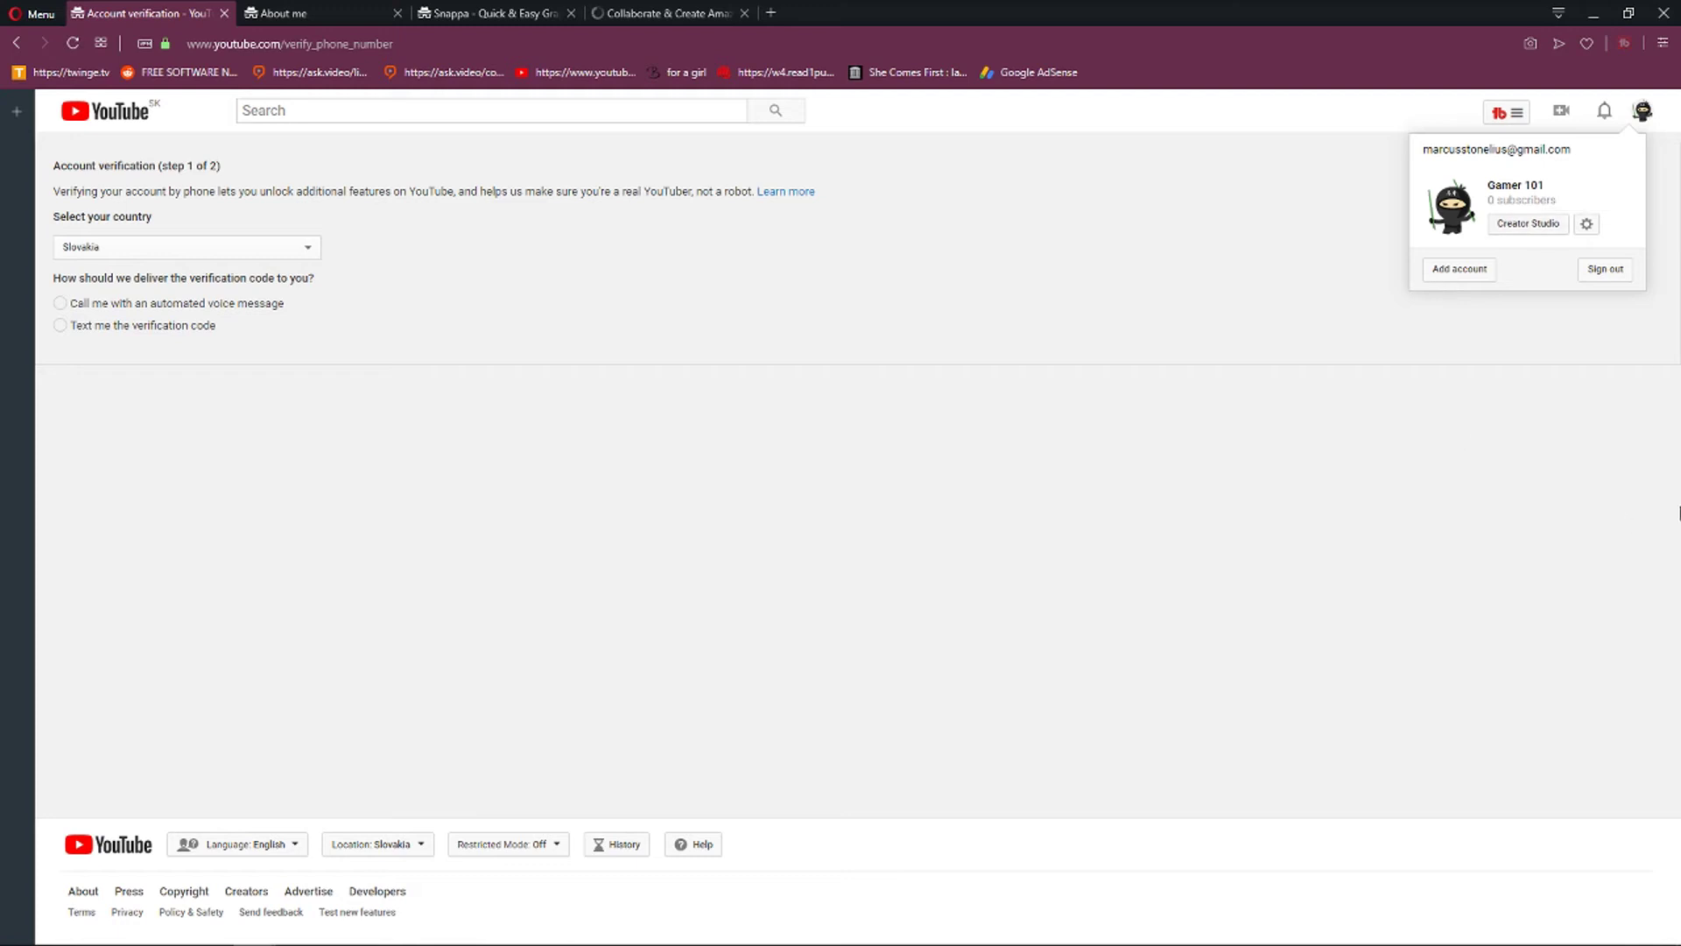
pyautogui.click(223, 248)
pyautogui.scroll(1, 199, 465)
pyautogui.click(199, 461)
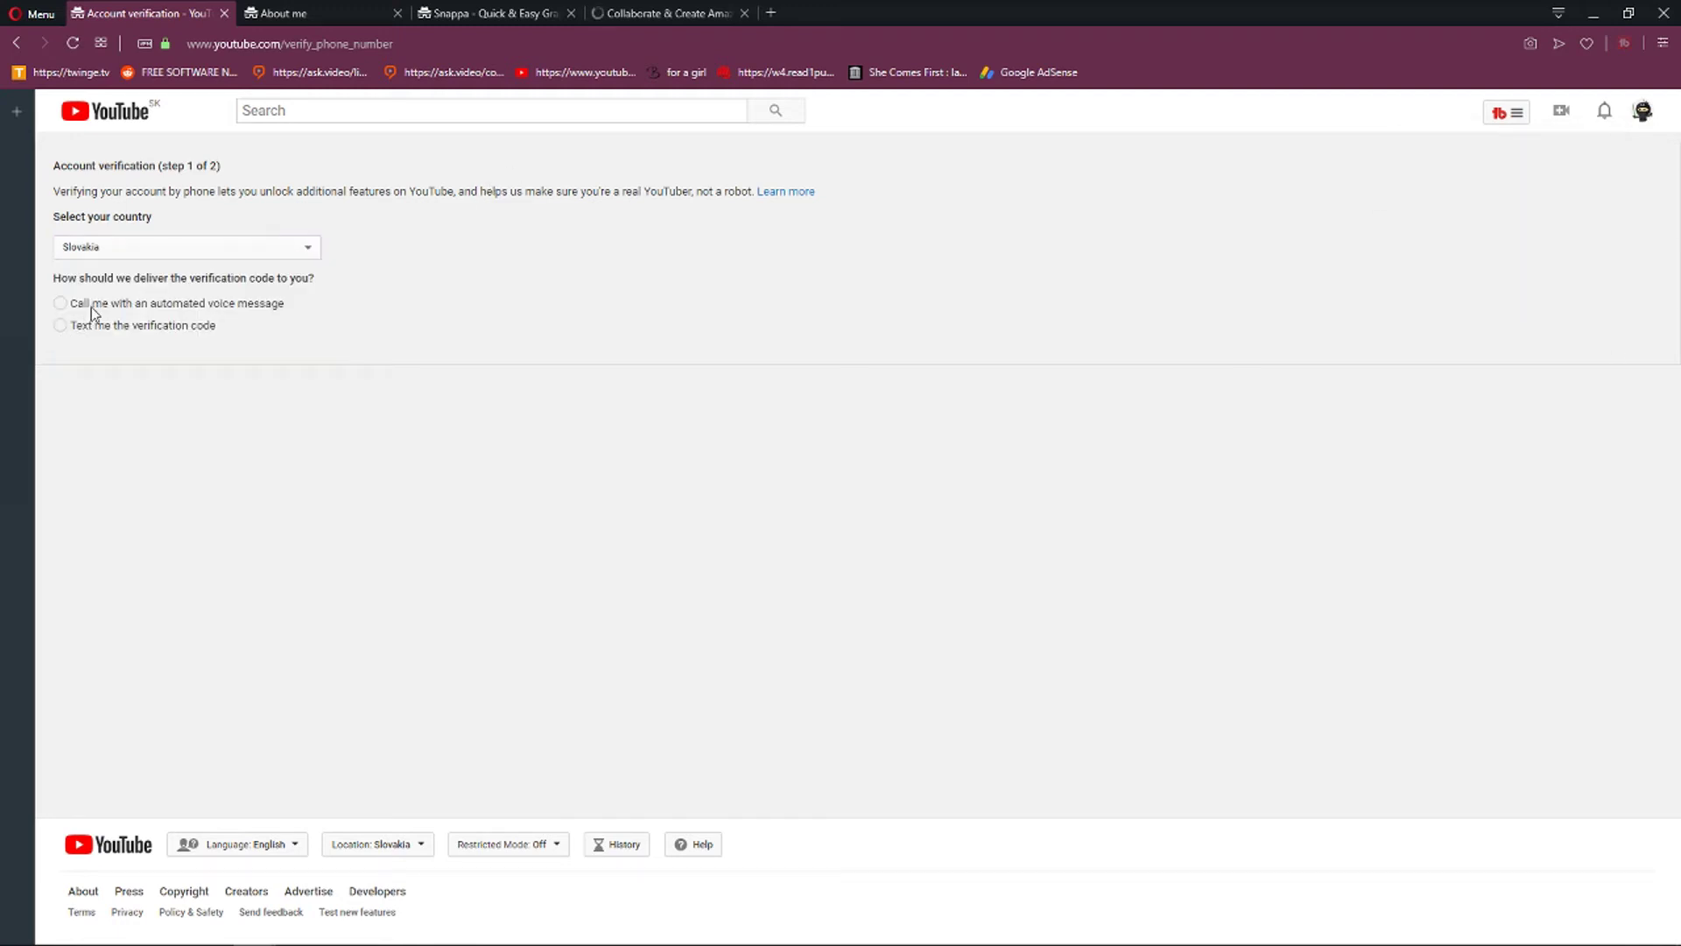
pyautogui.click(91, 307)
pyautogui.click(1003, 571)
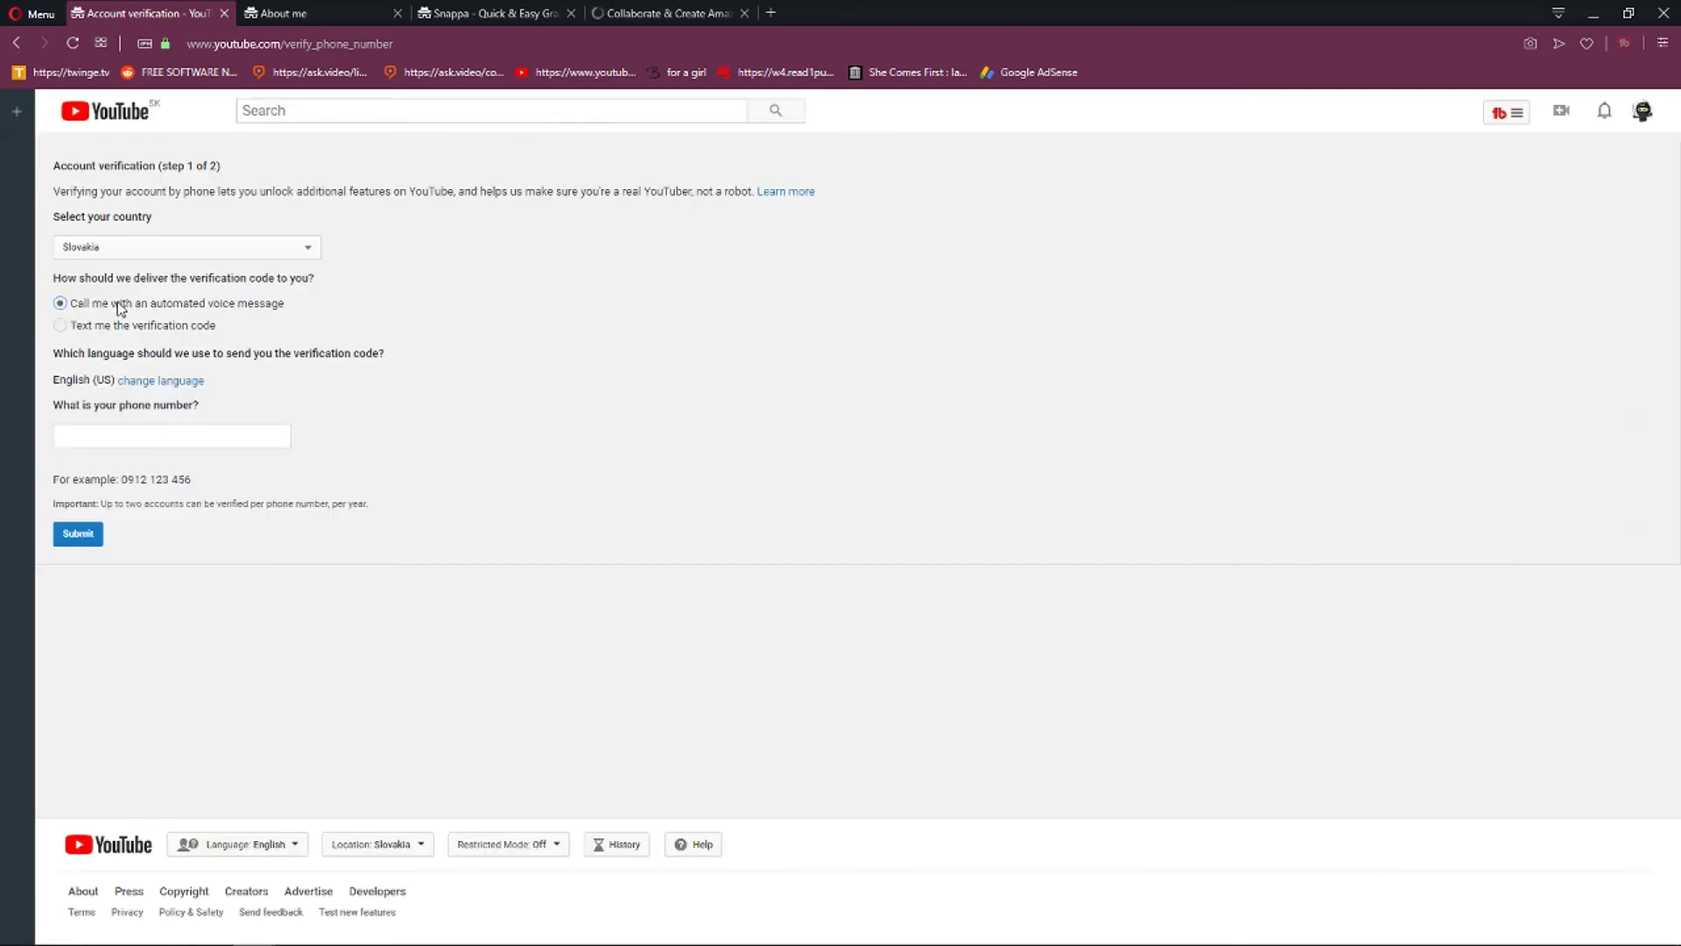
pyautogui.click(151, 445)
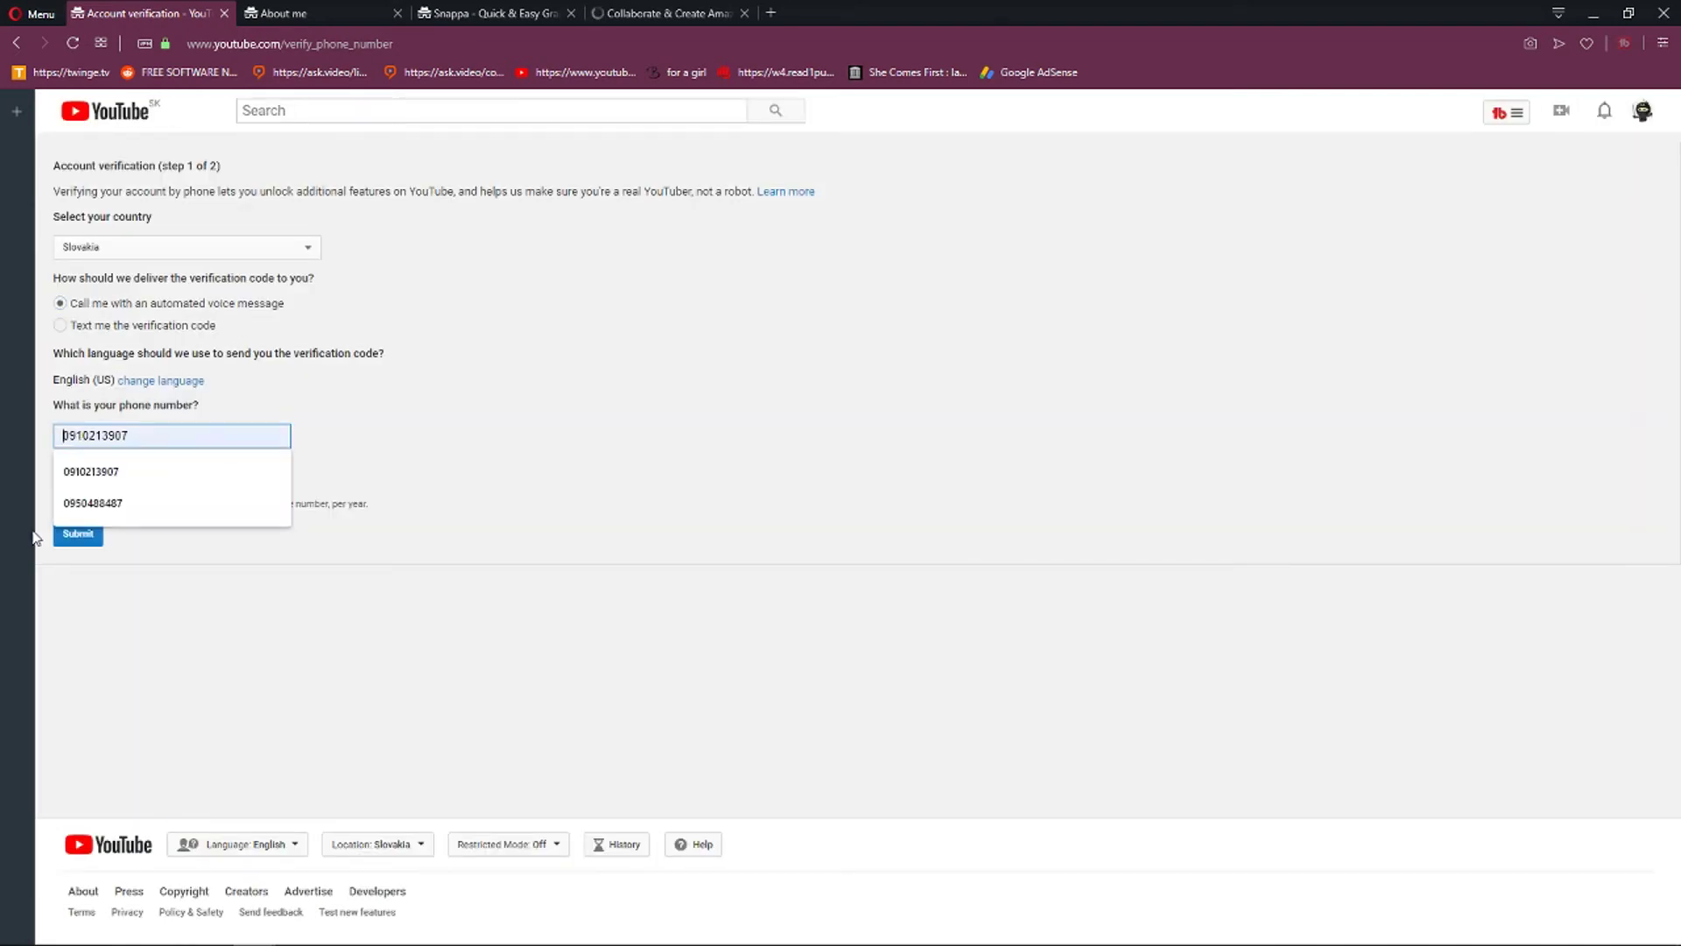
pyautogui.click(17, 44)
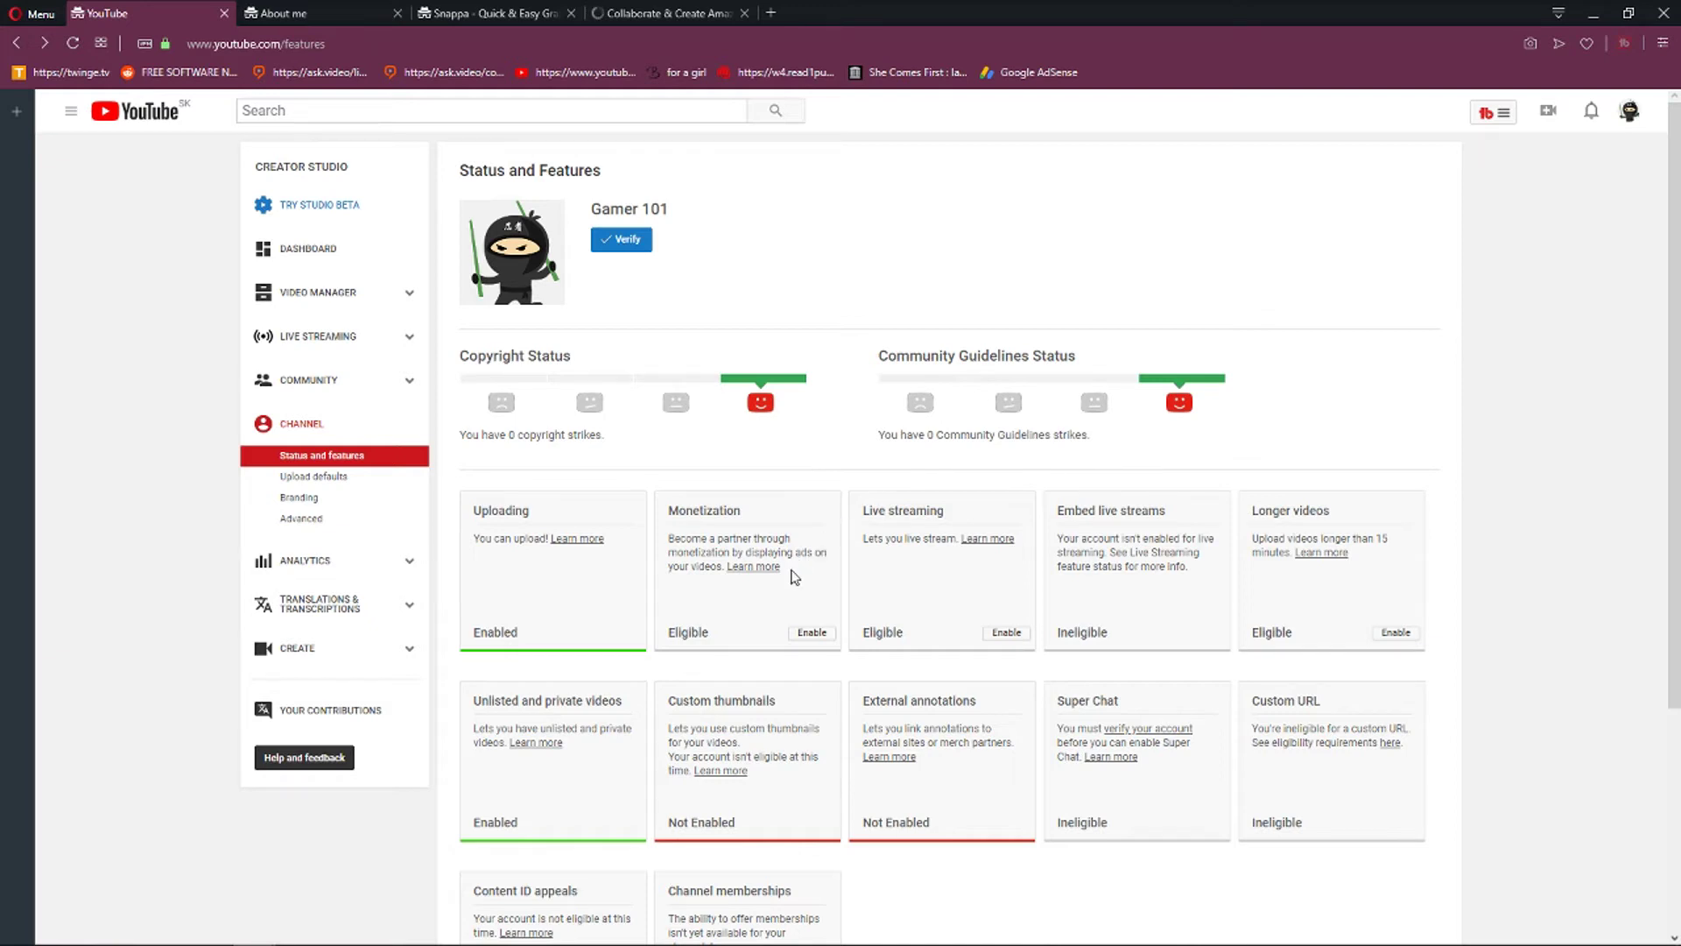
# Open monetization setup and read its eligibility requirements, including the subscriber threshold.
pyautogui.moveTo(665, 511); pyautogui.dragTo(762, 521)
pyautogui.click(768, 523)
pyautogui.click(814, 634)
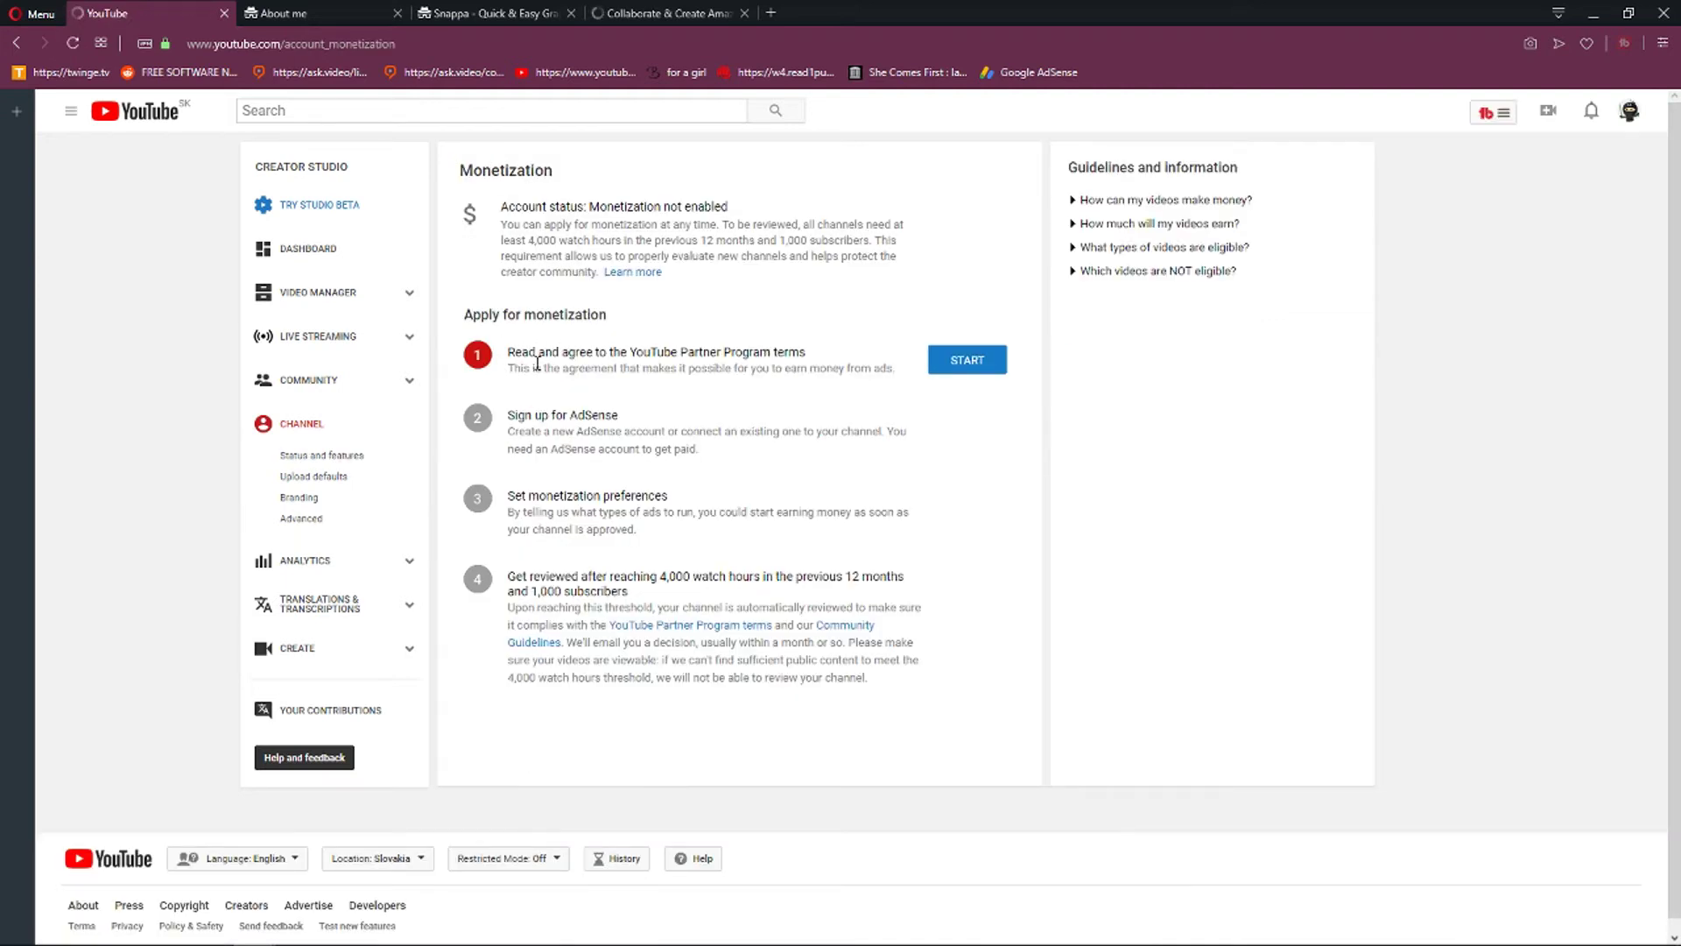
pyautogui.moveTo(526, 415); pyautogui.dragTo(648, 415)
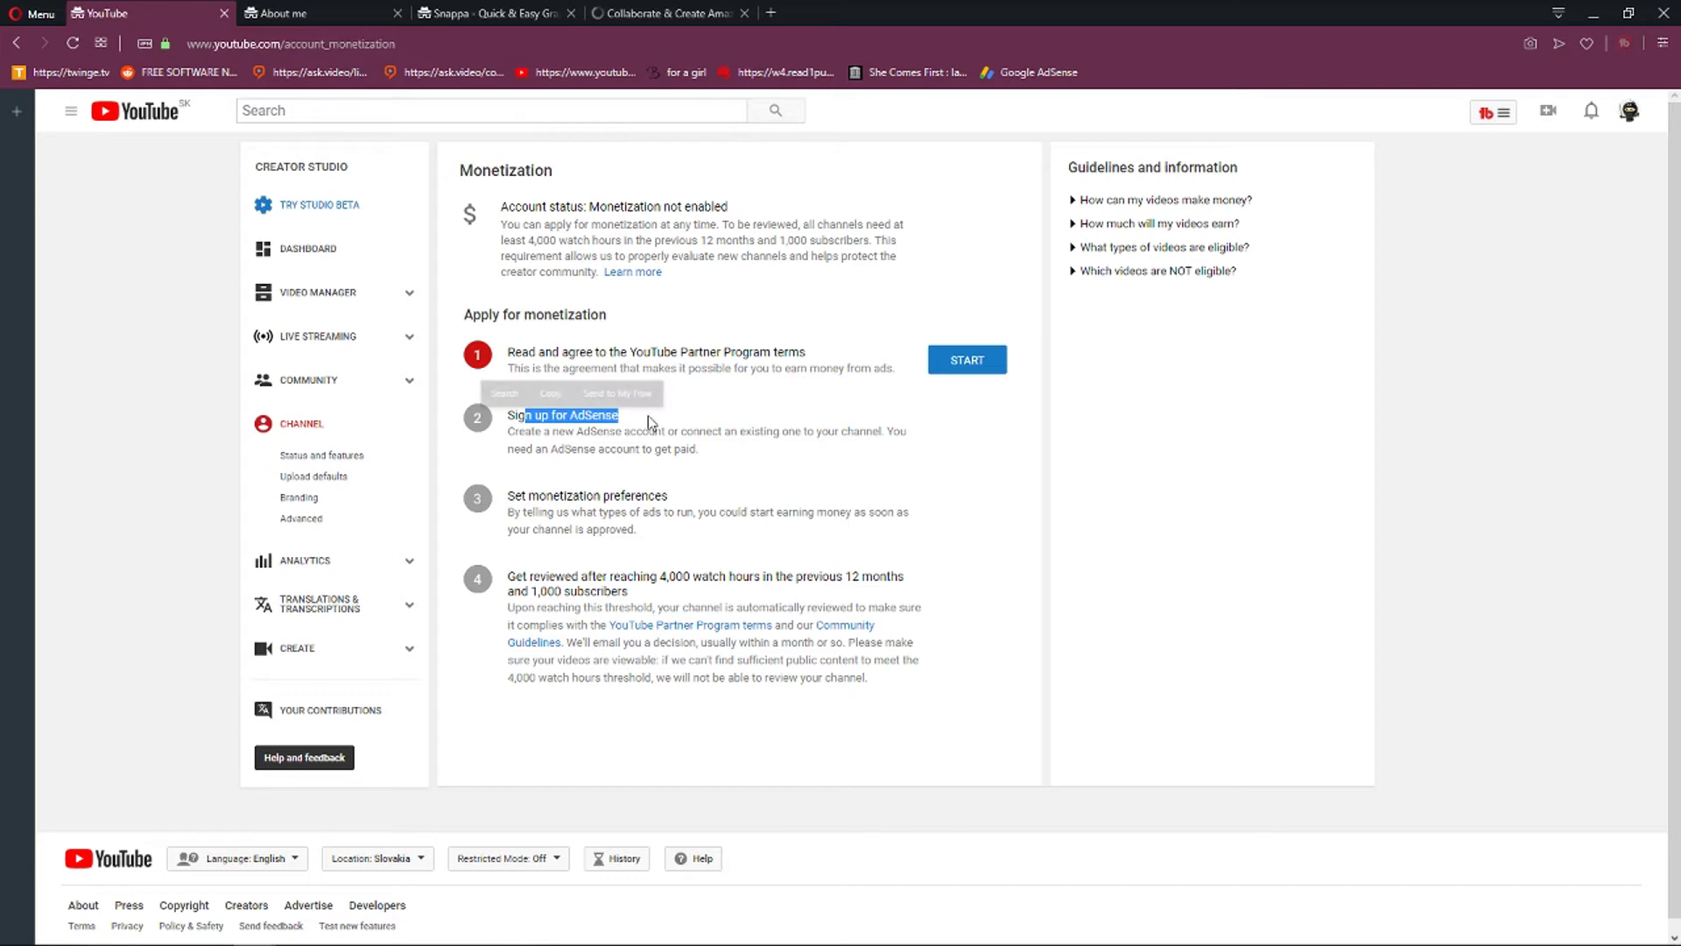
pyautogui.moveTo(508, 496); pyautogui.dragTo(751, 505)
pyautogui.moveTo(515, 591); pyautogui.dragTo(705, 597)
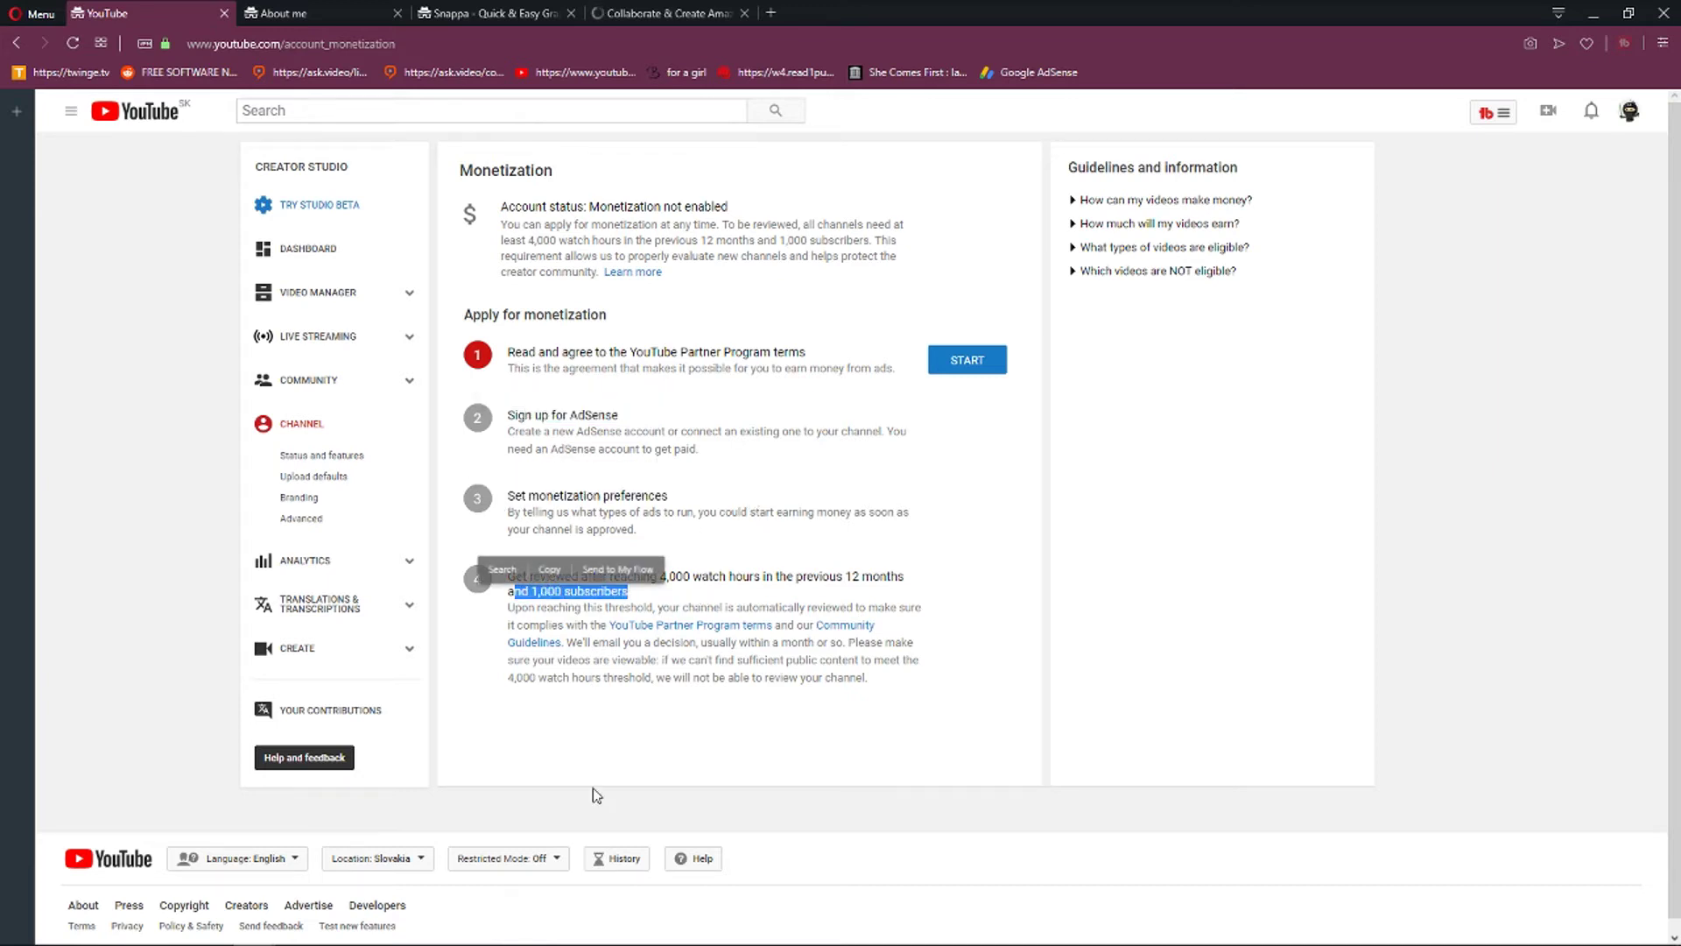
pyautogui.click(716, 721)
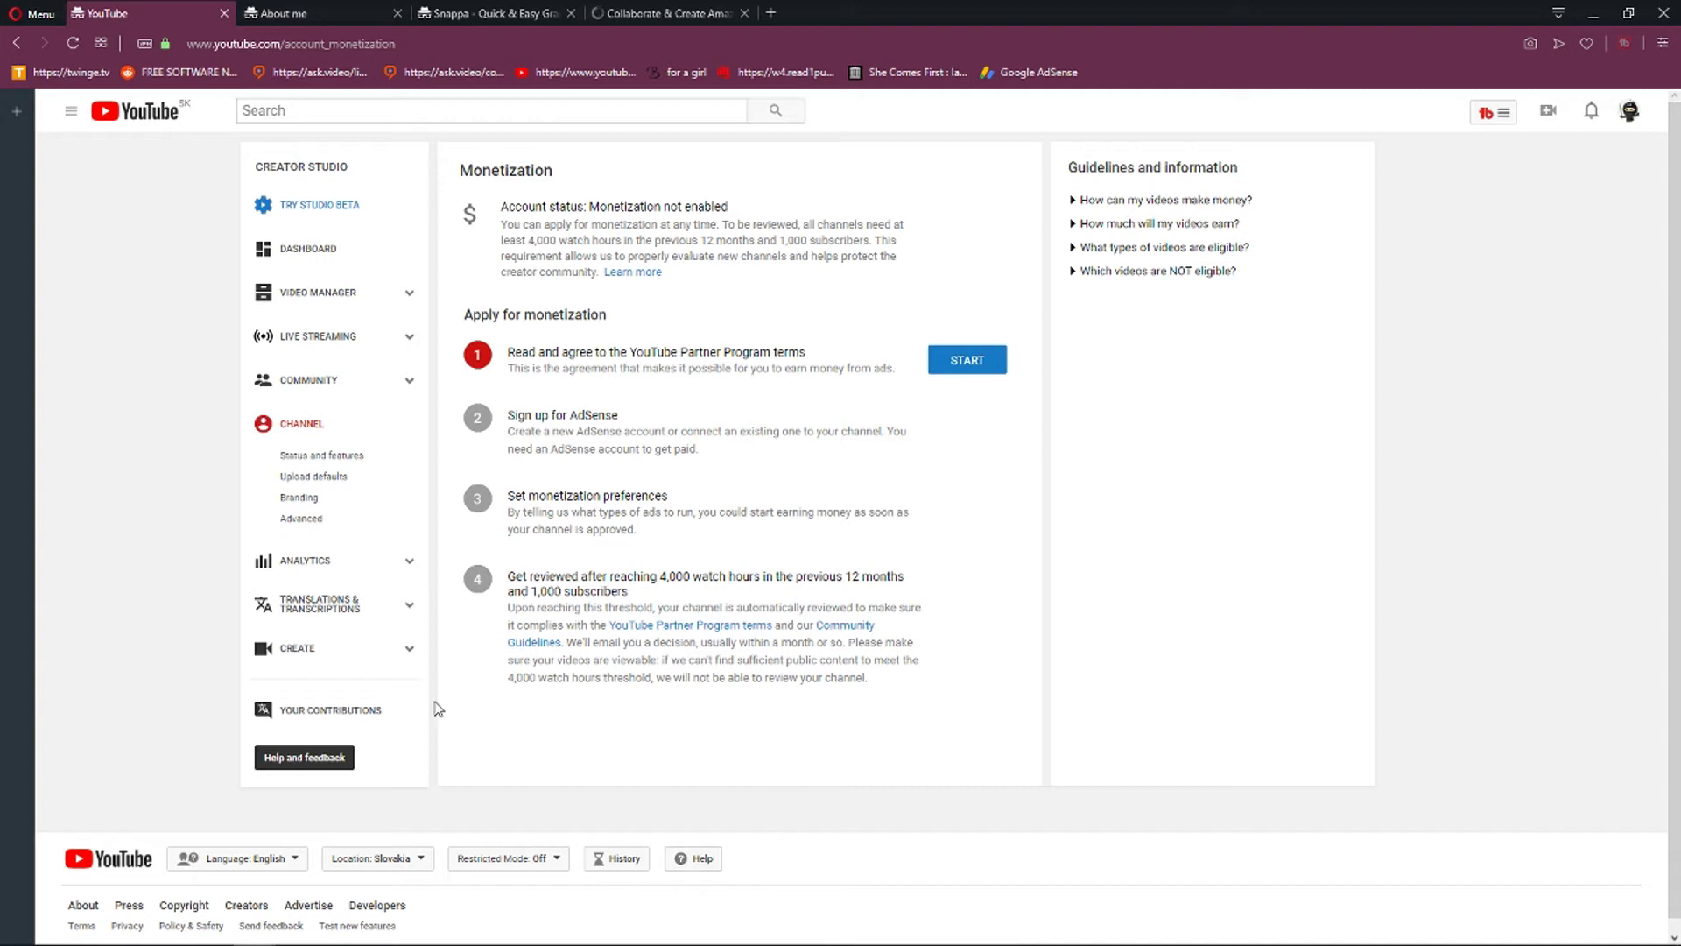
# Go to Status and features and scroll through the strikes and feature eligibility list.
pyautogui.click(343, 457)
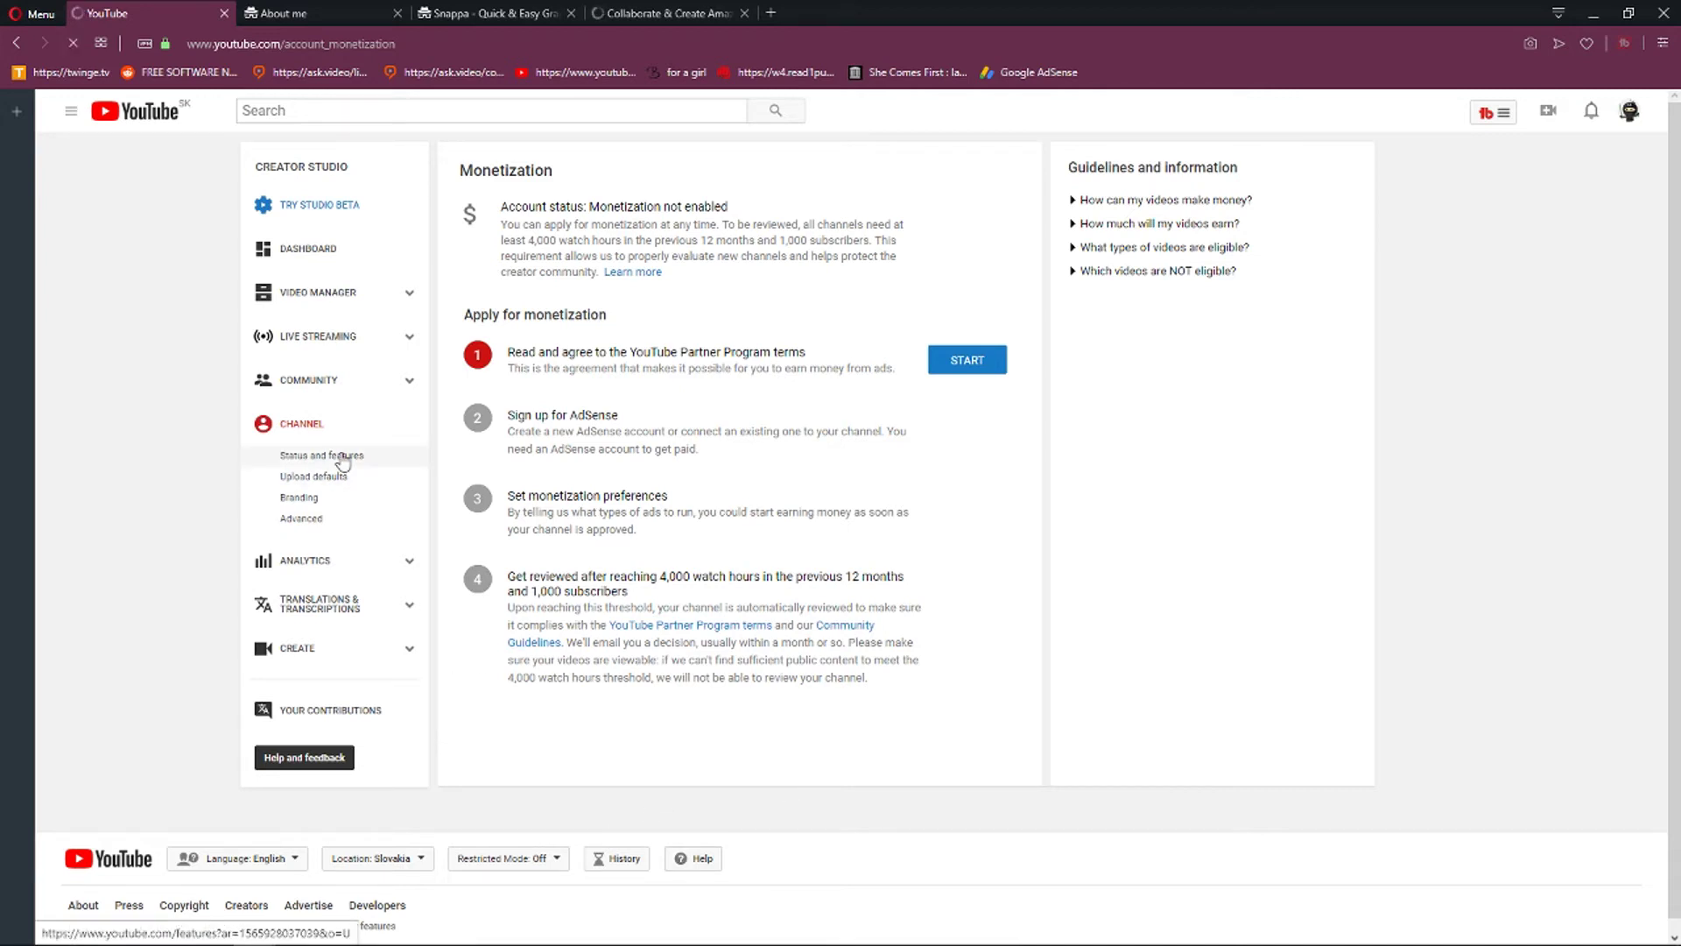
pyautogui.scroll(-2, 201, 514)
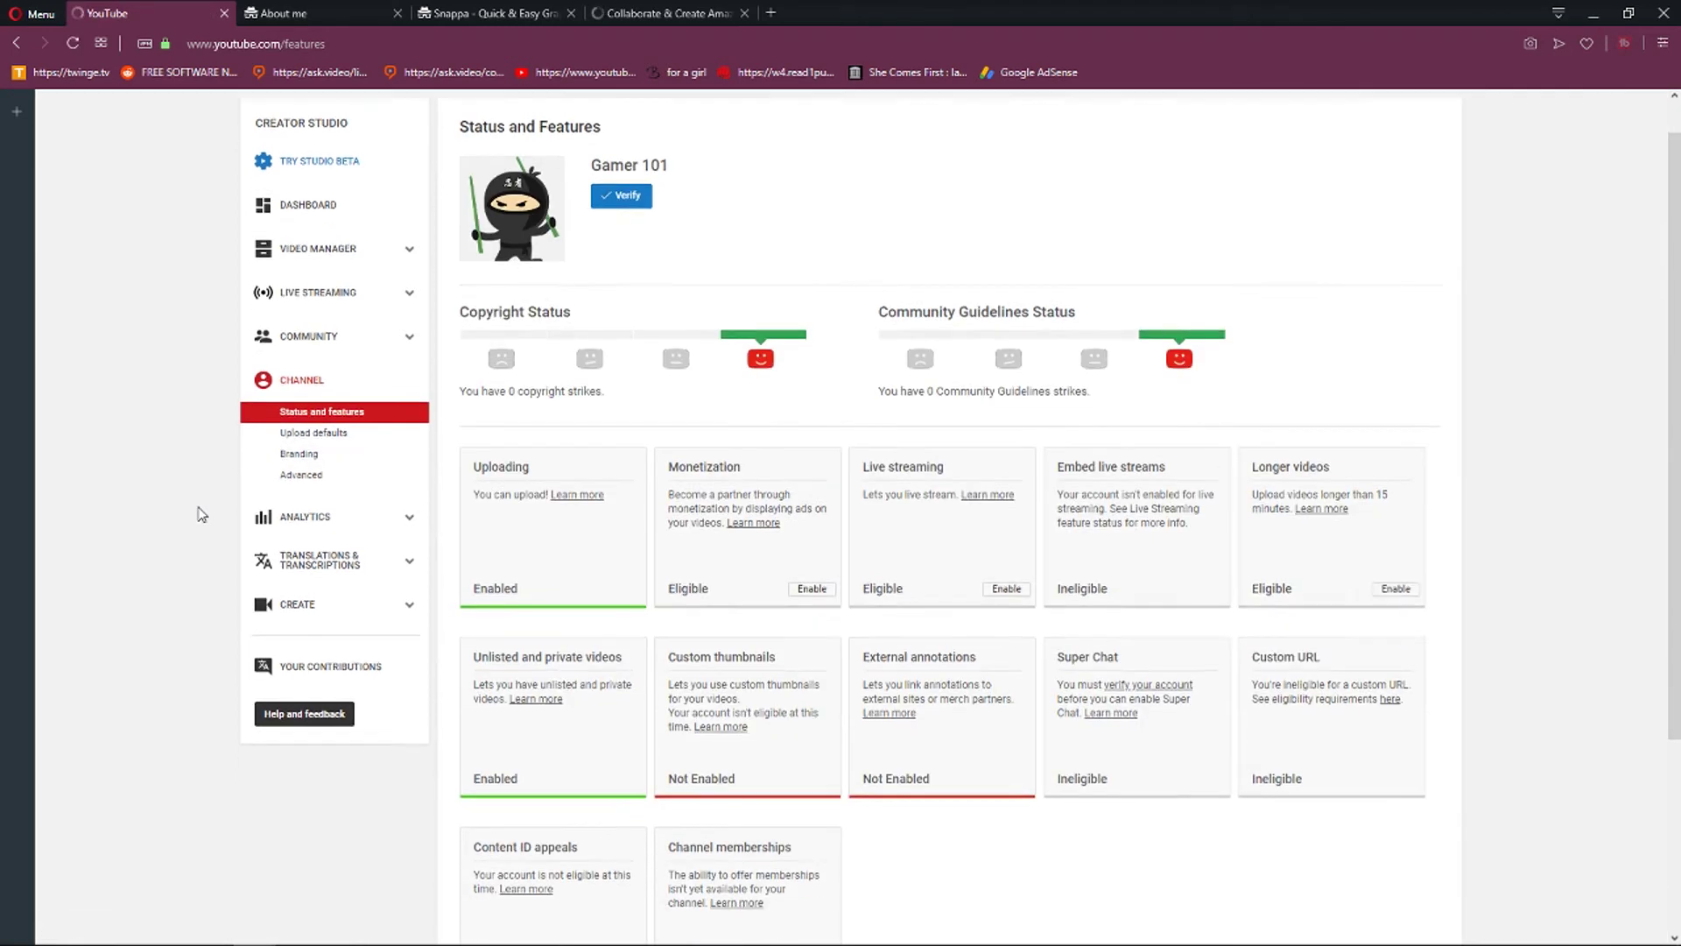
pyautogui.scroll(-1, 202, 514)
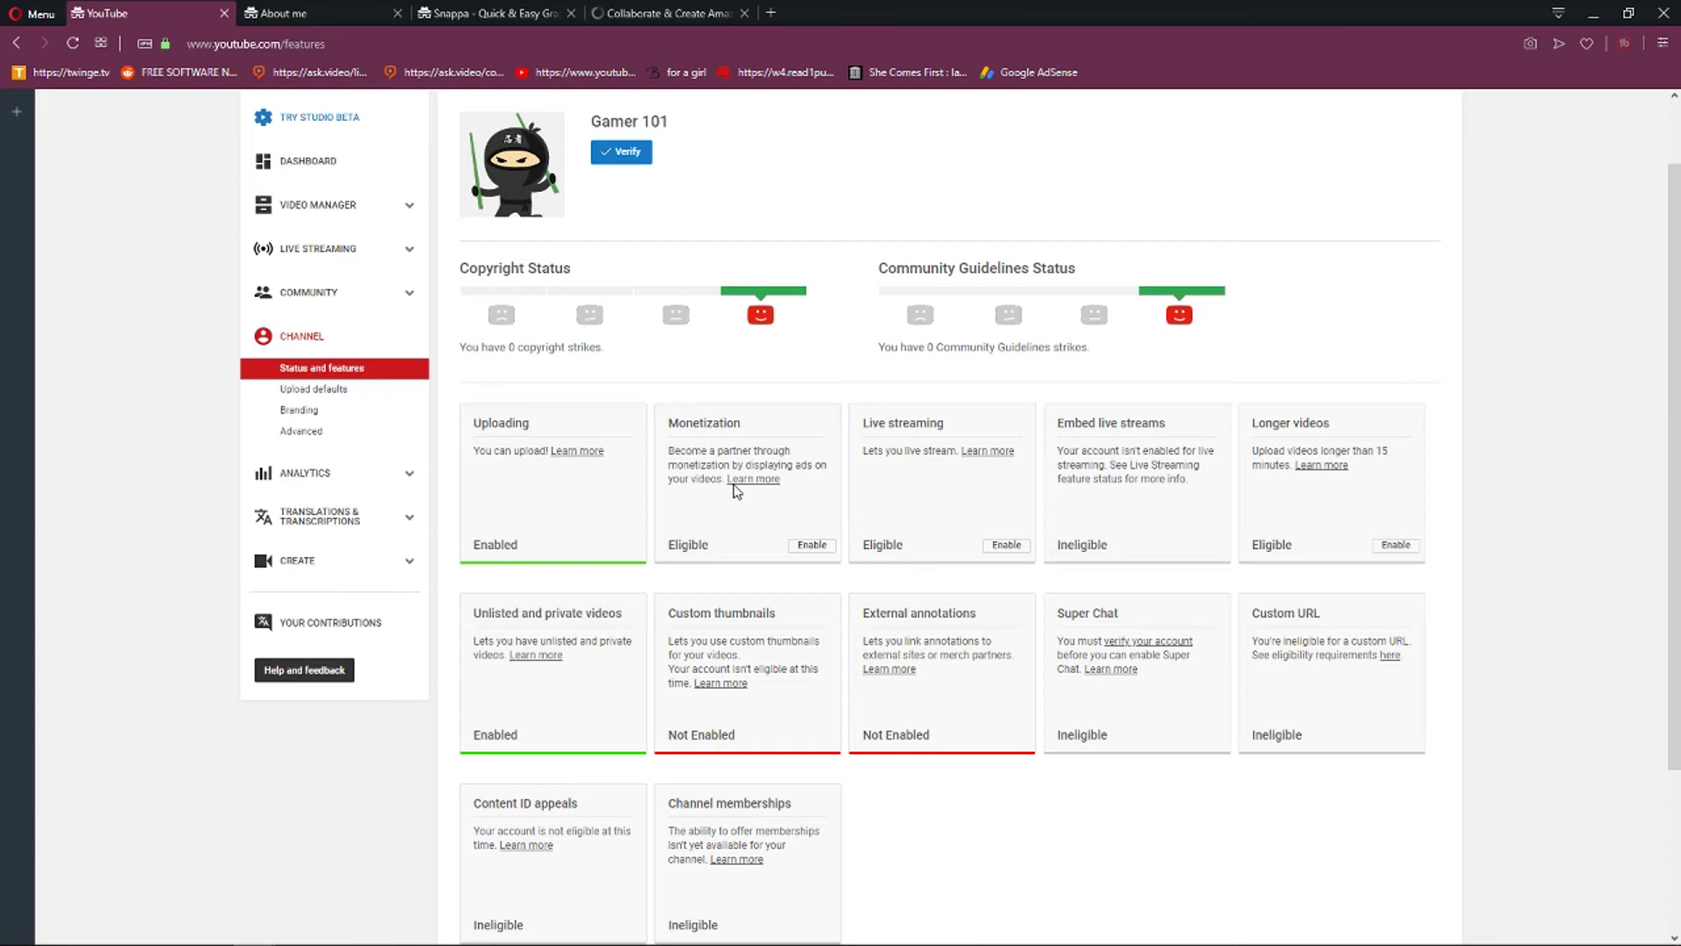
pyautogui.scroll(-1, 747, 499)
pyautogui.scroll(1, 680, 592)
pyautogui.scroll(-1, 401, 698)
pyautogui.scroll(2, 975, 736)
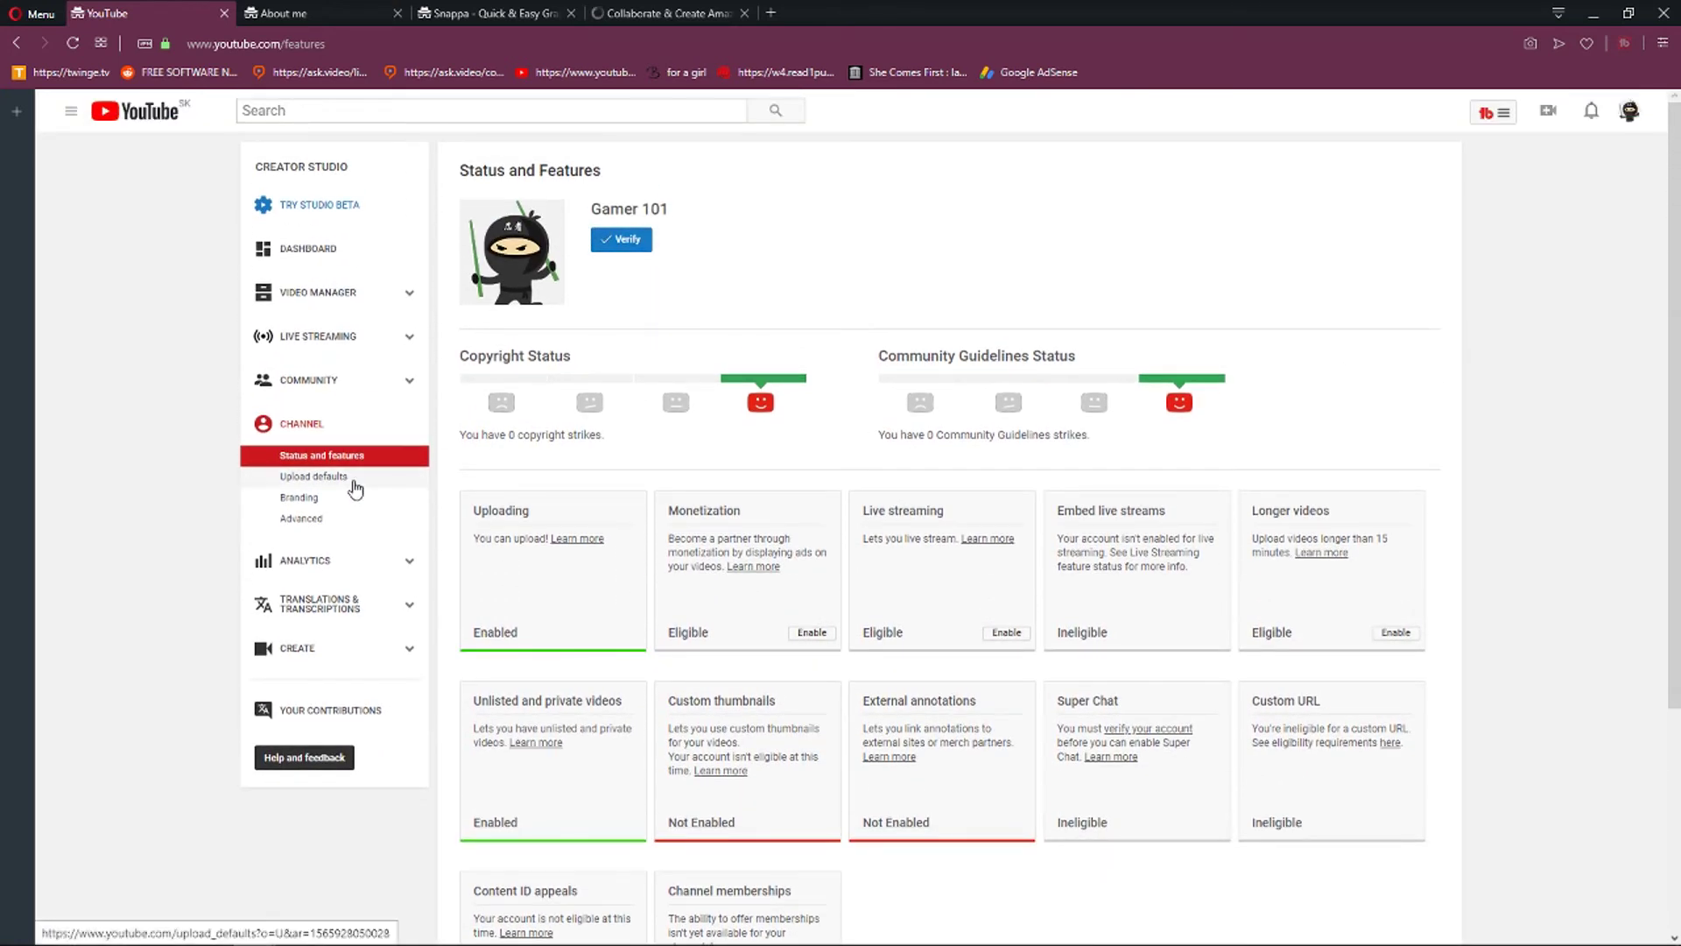
# In Upload defaults, set the category to Gaming and add tags 'gamer 101' and 'best games to play'.
pyautogui.click(352, 484)
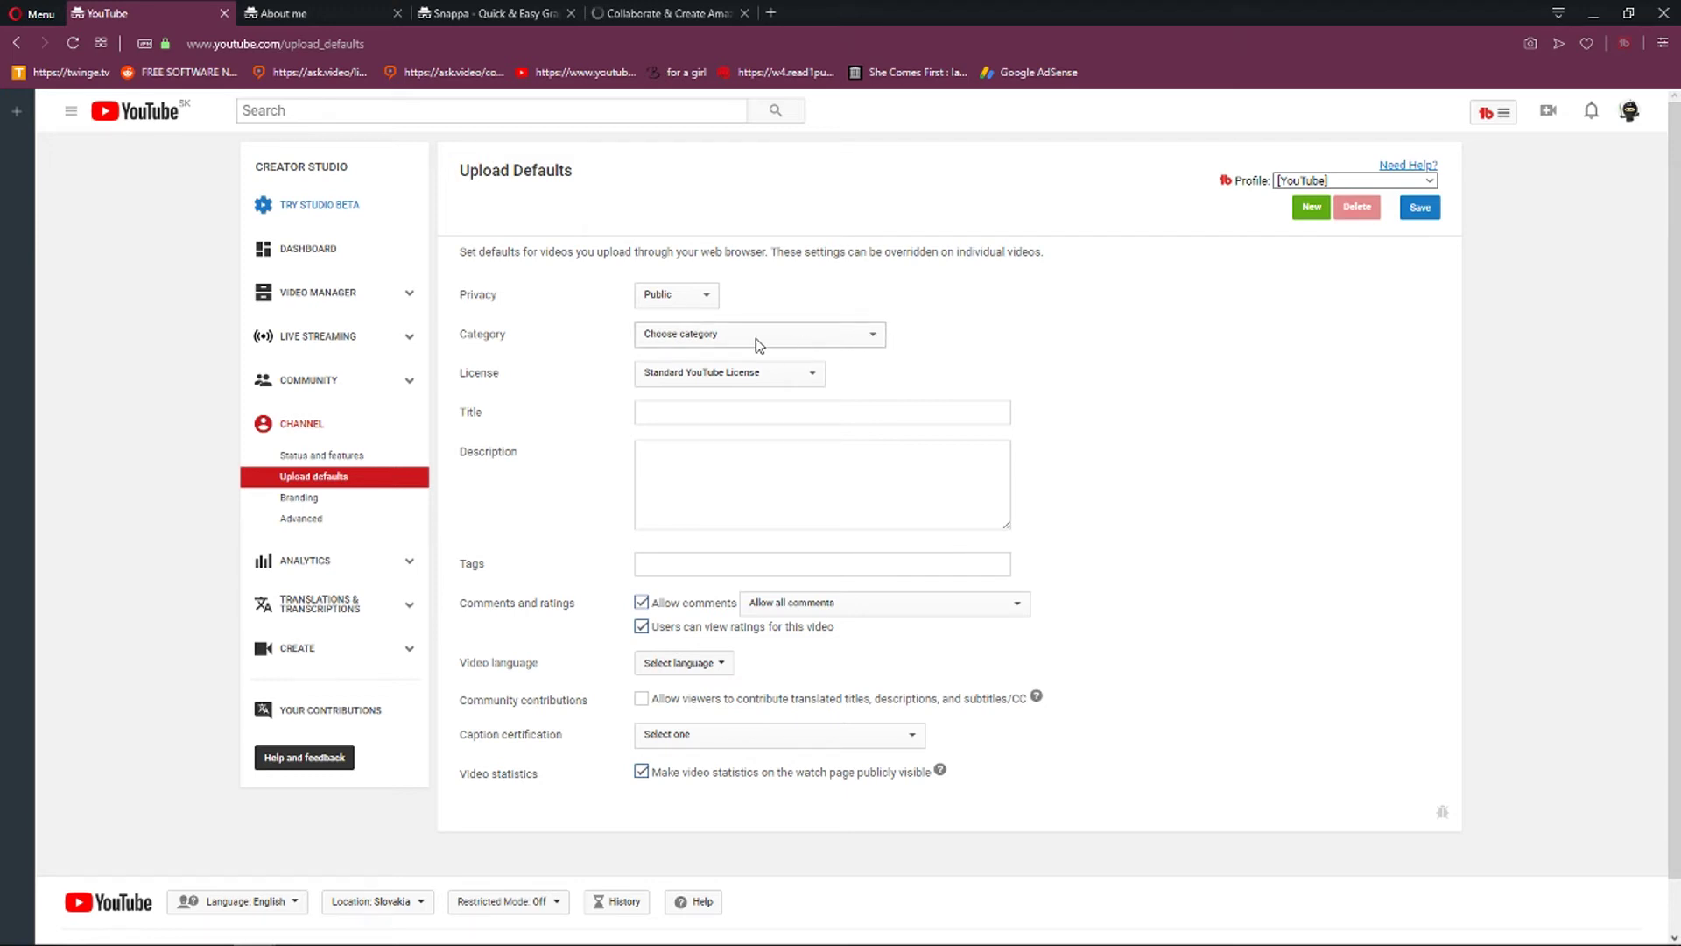
pyautogui.click(711, 340)
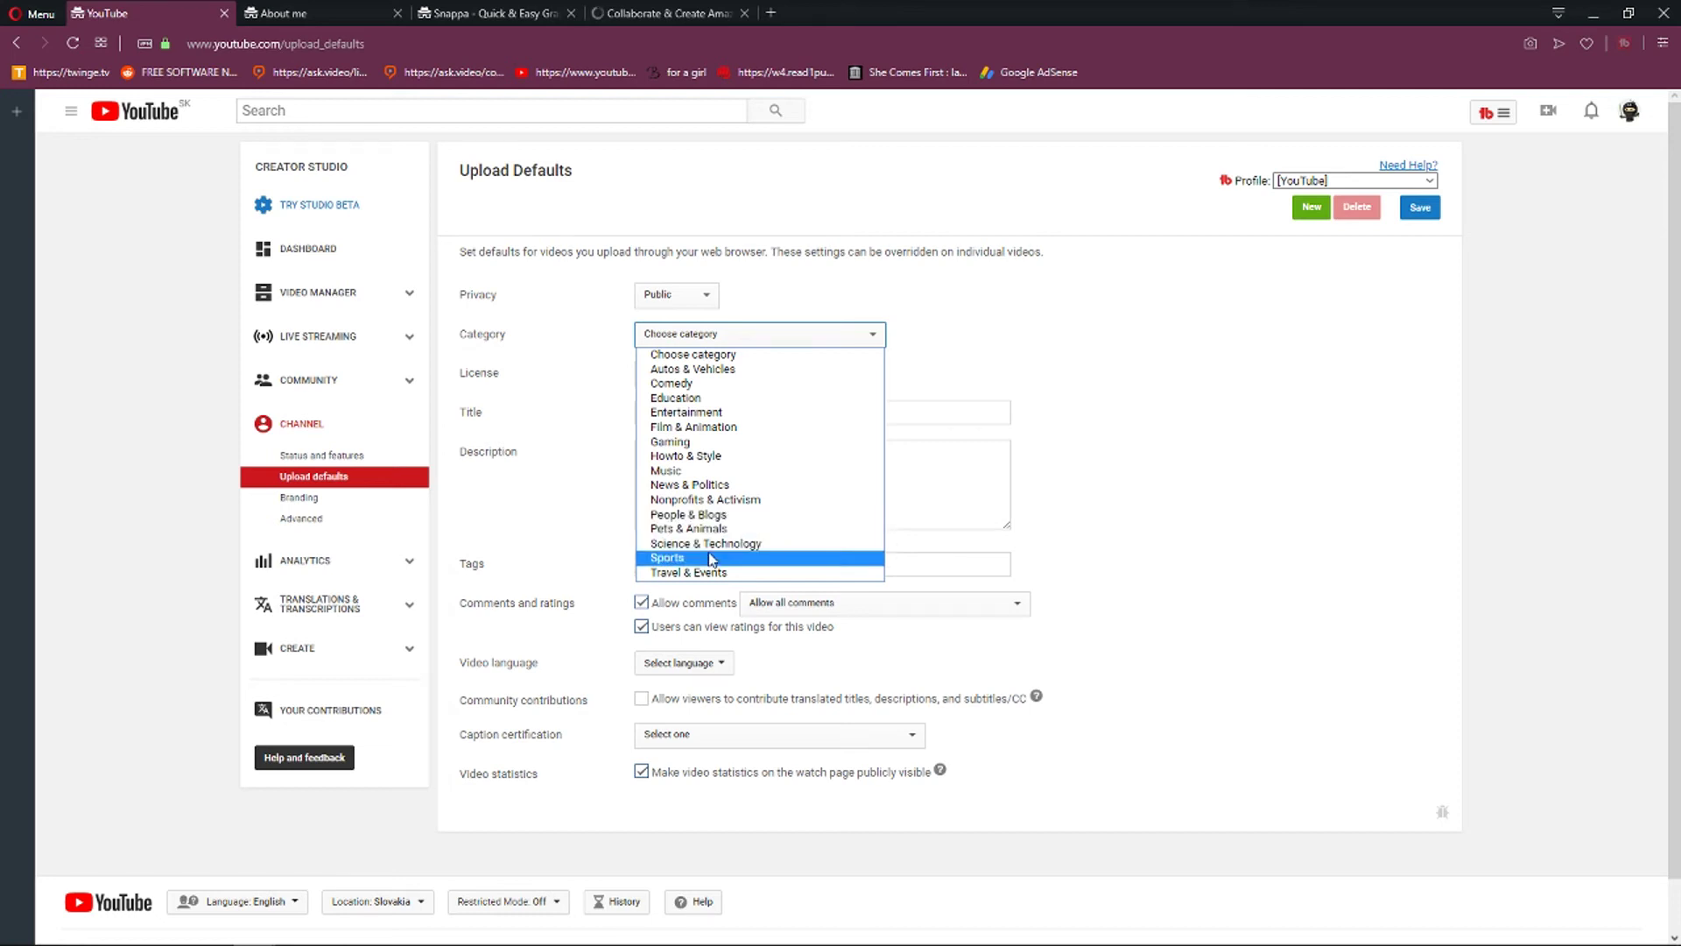
pyautogui.click(687, 447)
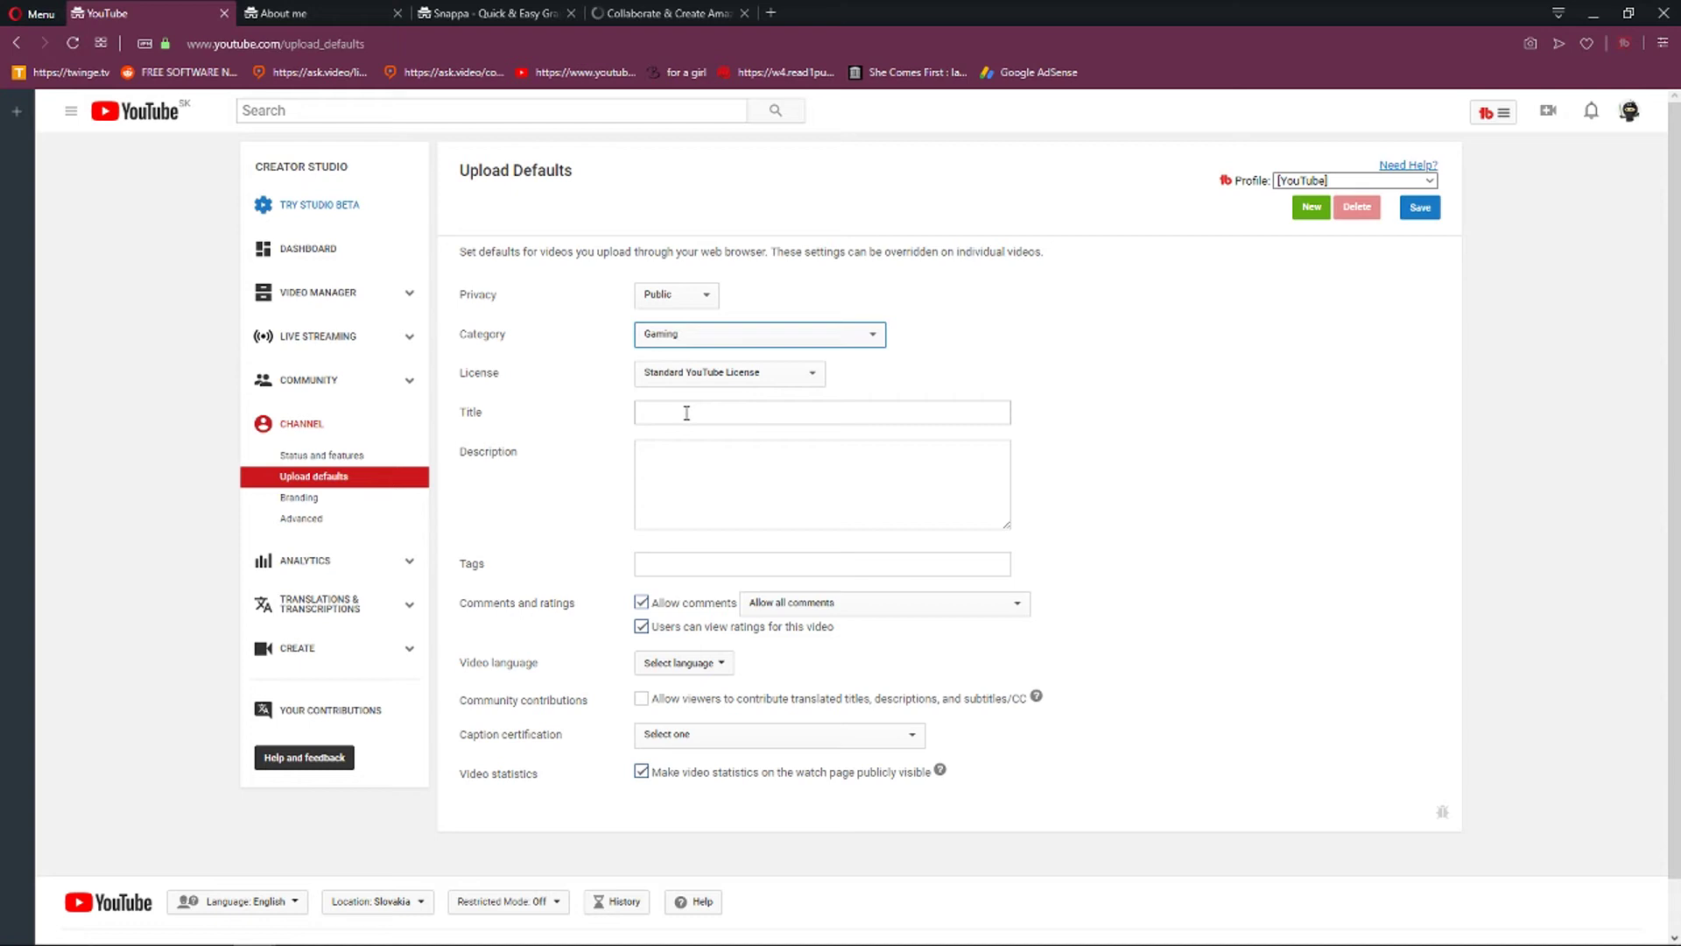
pyautogui.click(686, 413)
pyautogui.click(543, 440)
pyautogui.click(730, 560)
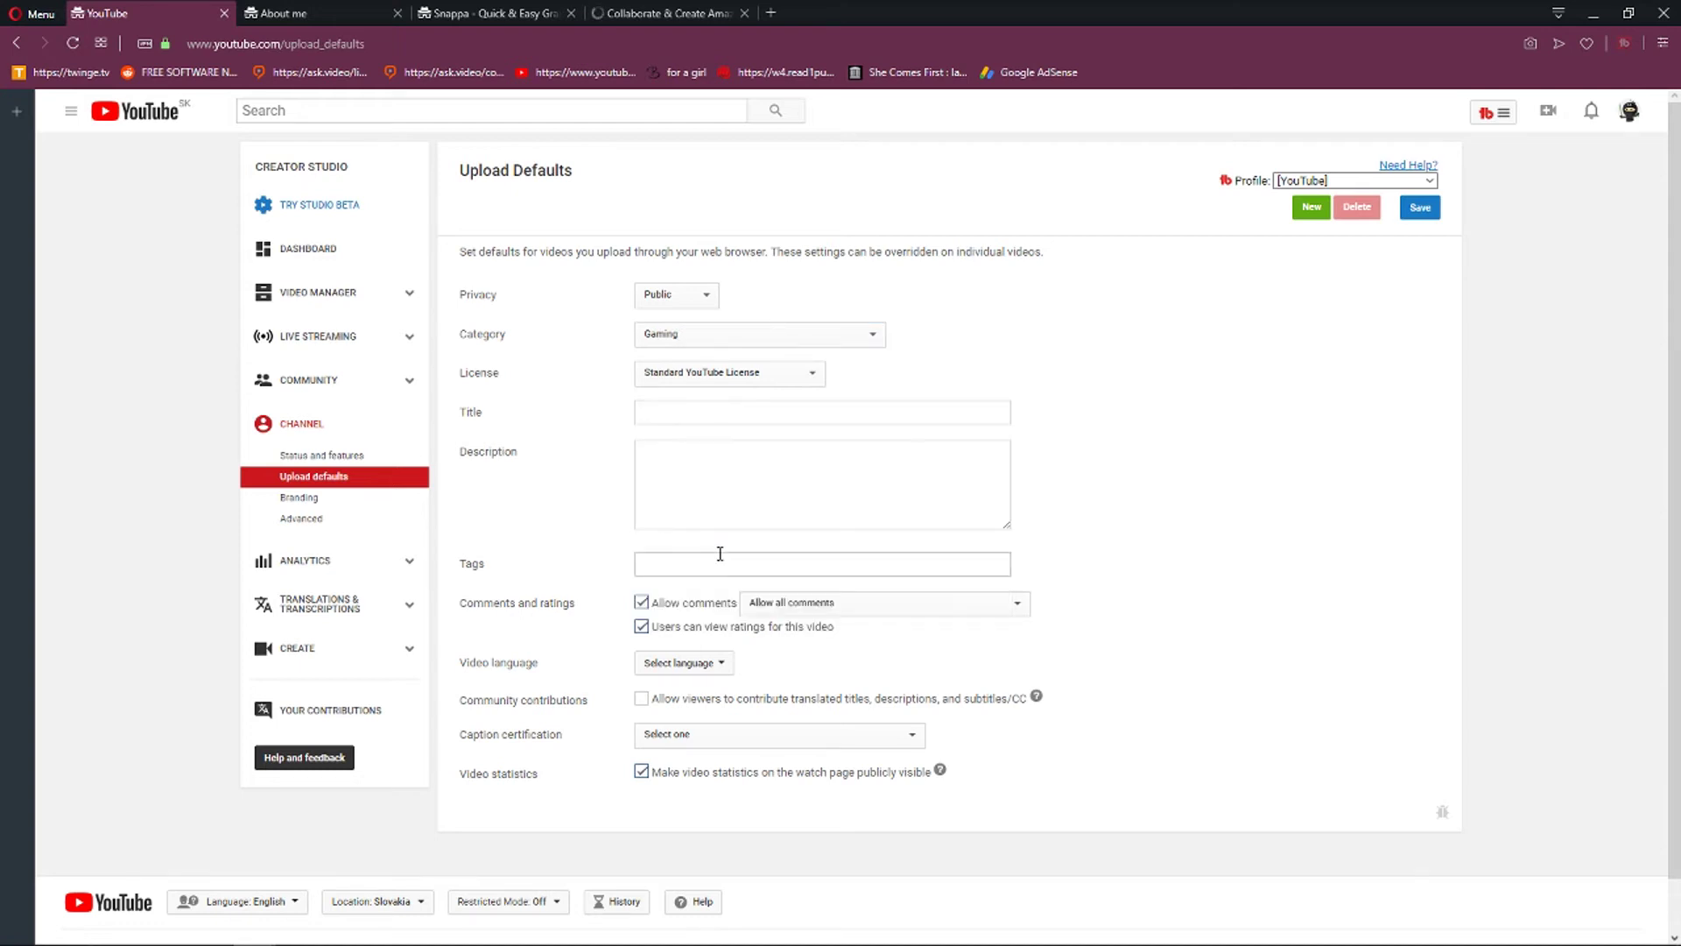
pyautogui.write('g')
pyautogui.write('amg 1')
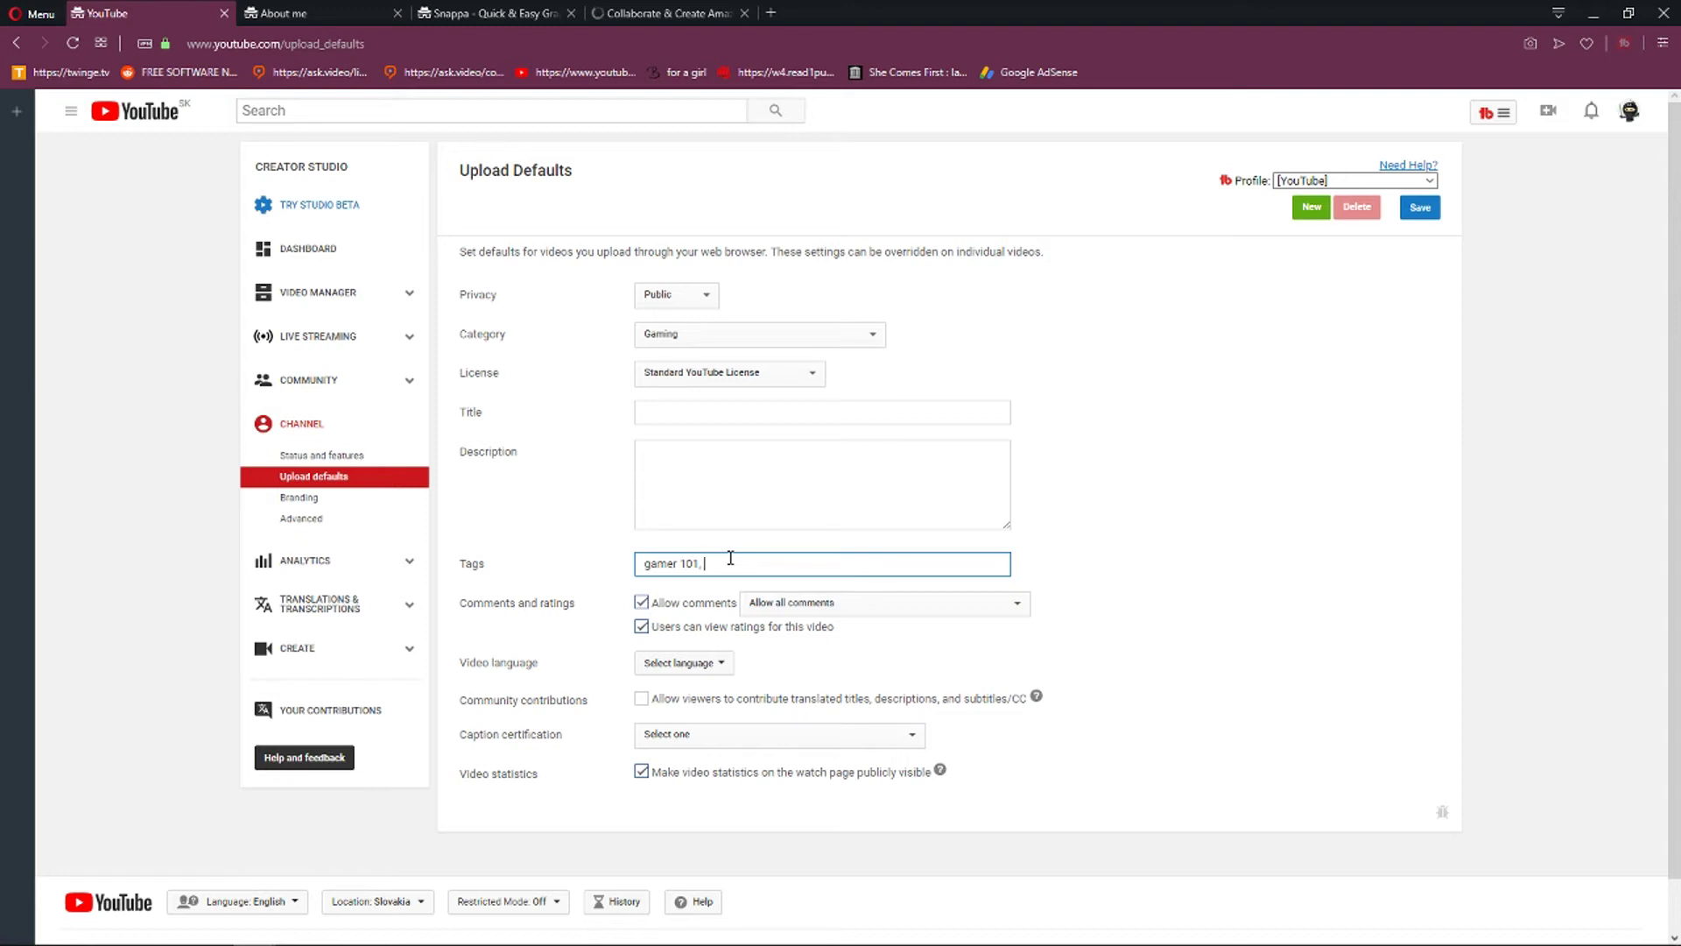
pyautogui.write('ames to play,')
# Set the language to English, allow viewer contributions, hide video statistics, and save the defaults.
pyautogui.click(722, 664)
pyautogui.click(694, 692)
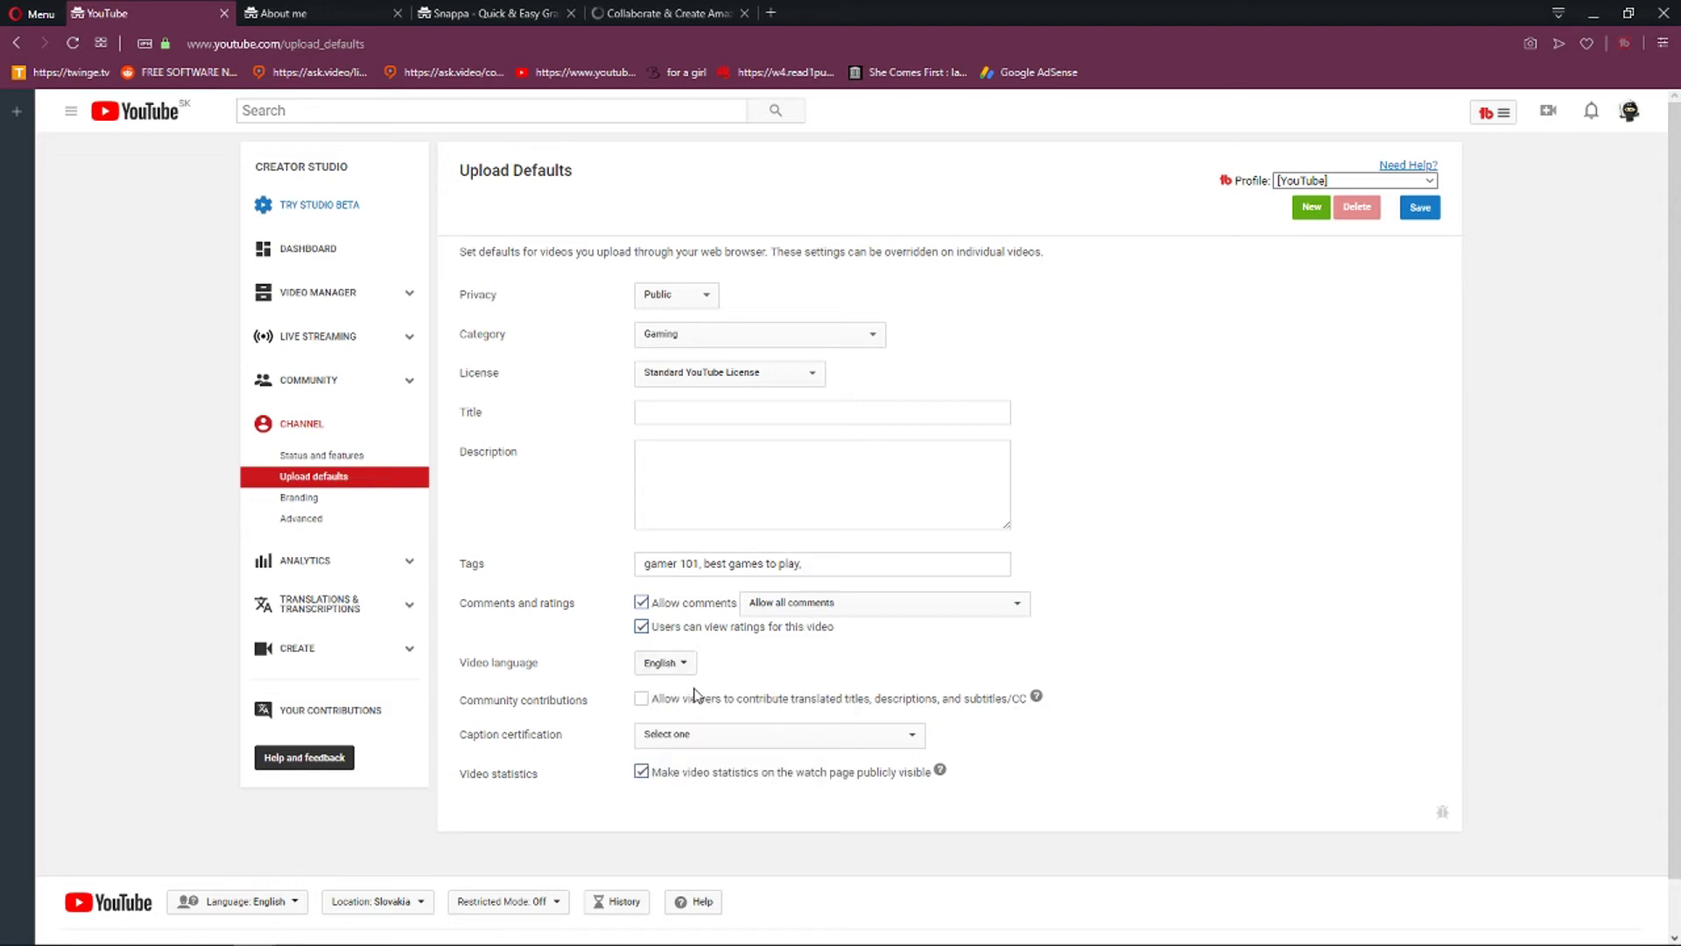
pyautogui.moveTo(485, 700); pyautogui.dragTo(624, 708)
pyautogui.click(680, 708)
pyautogui.click(643, 774)
pyautogui.click(1434, 215)
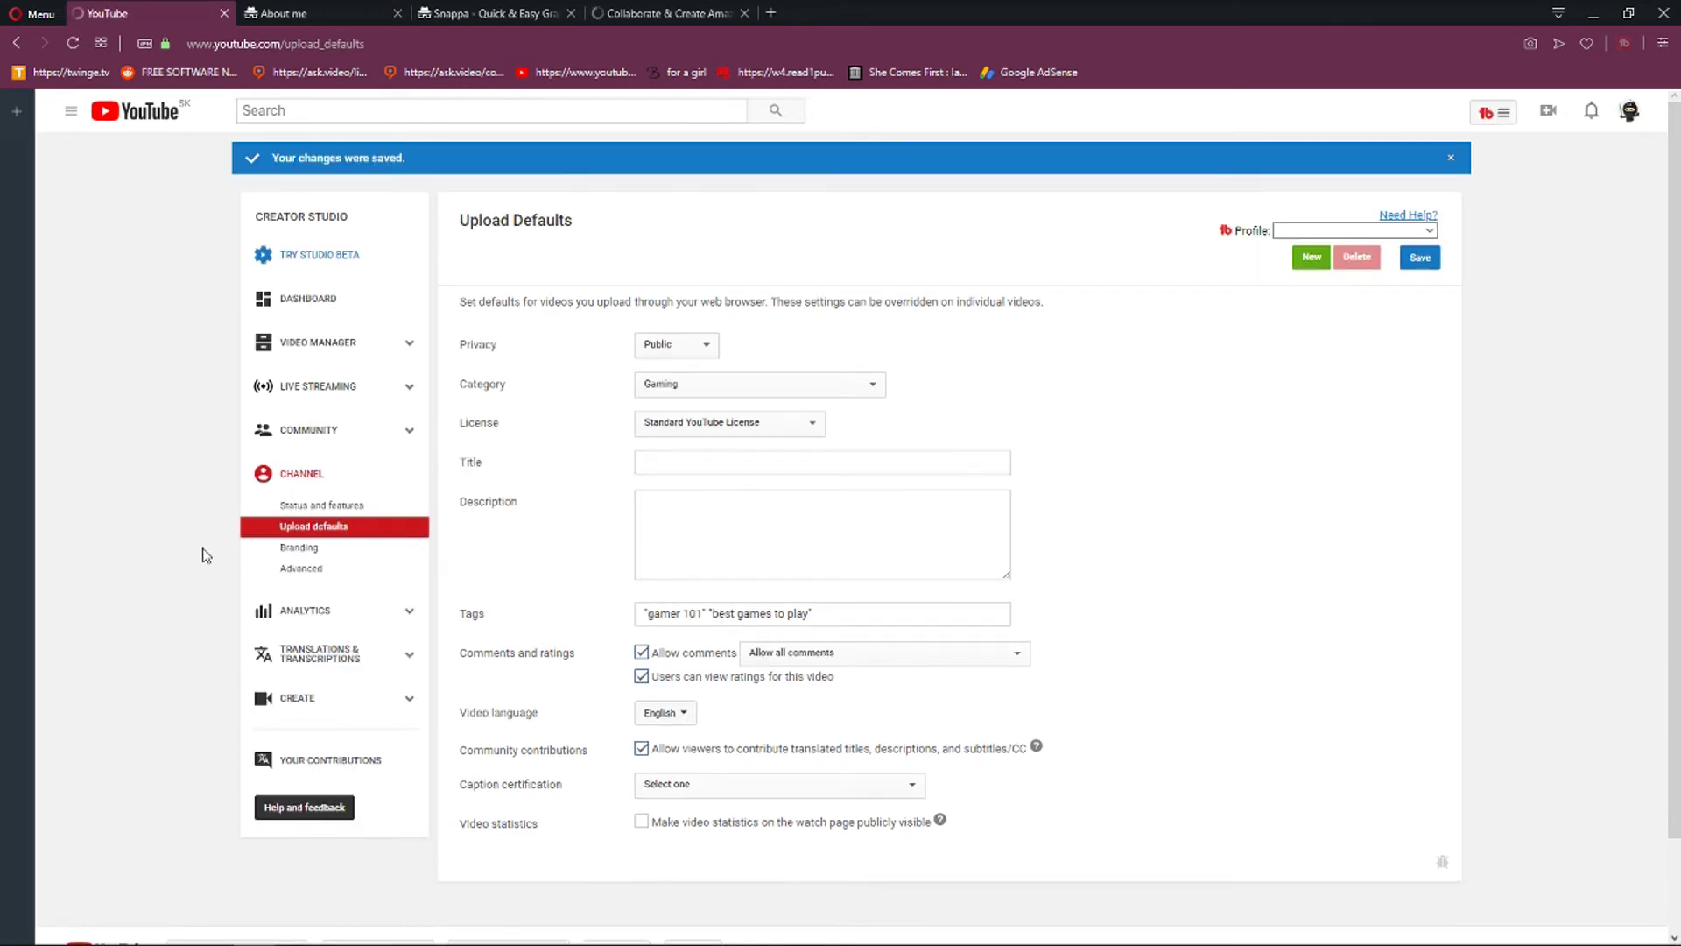
pyautogui.click(308, 548)
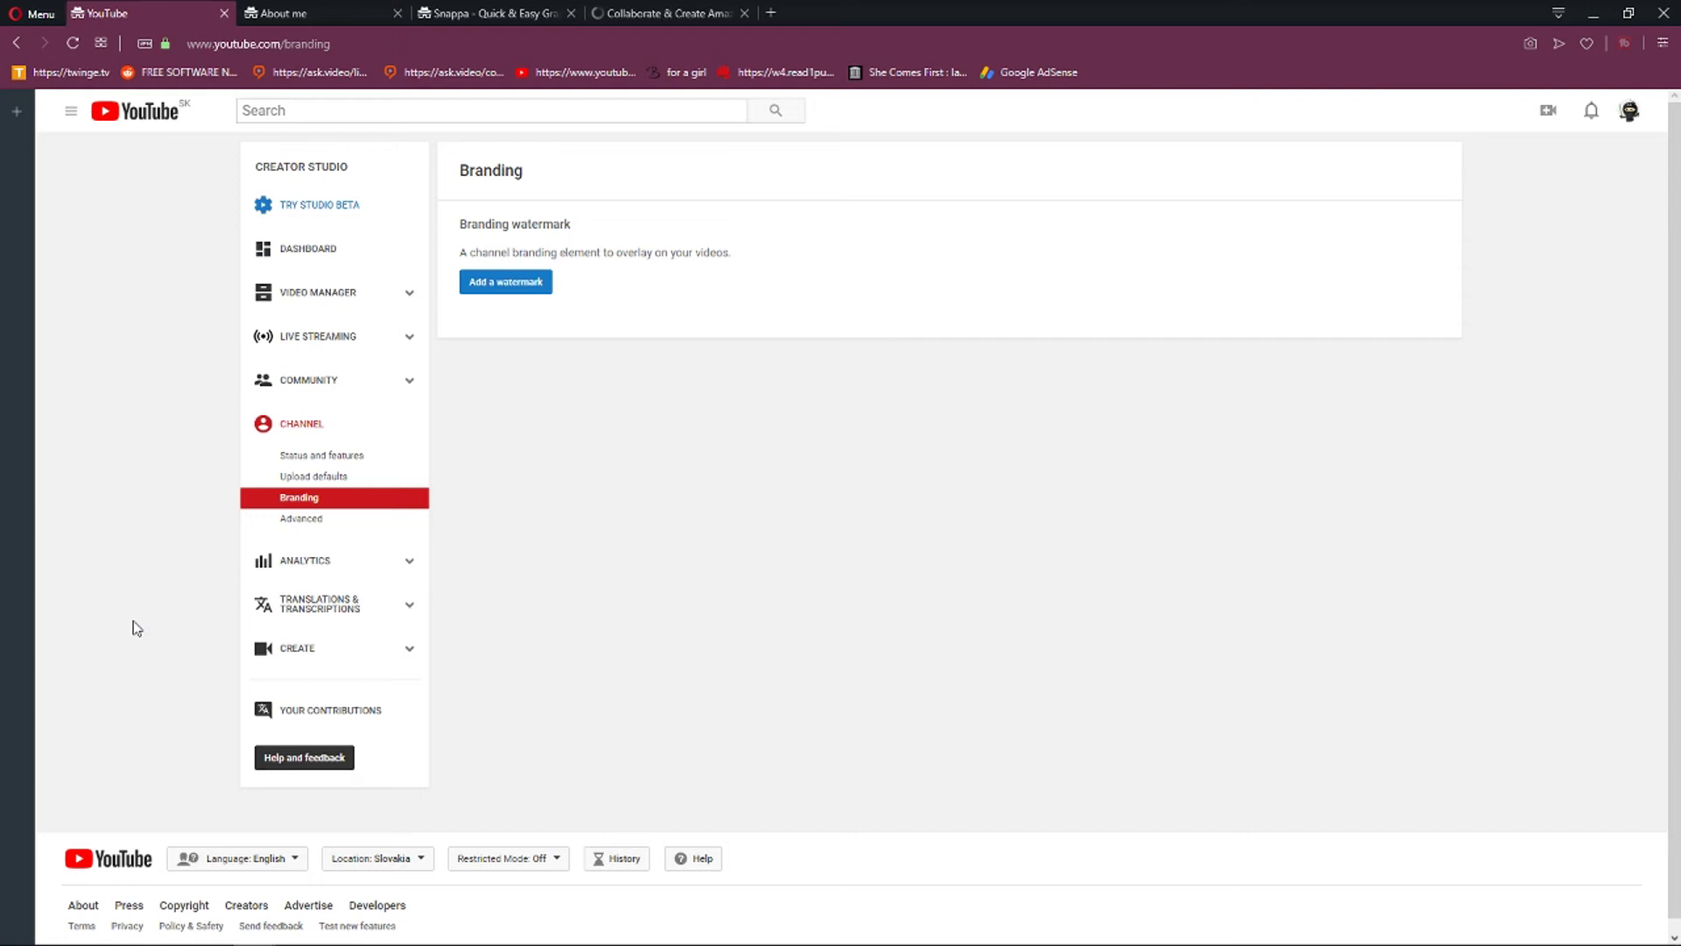
# In Advanced settings, set the country to Slovakia, add keyword 'gamer 101', and save.
pyautogui.click(315, 520)
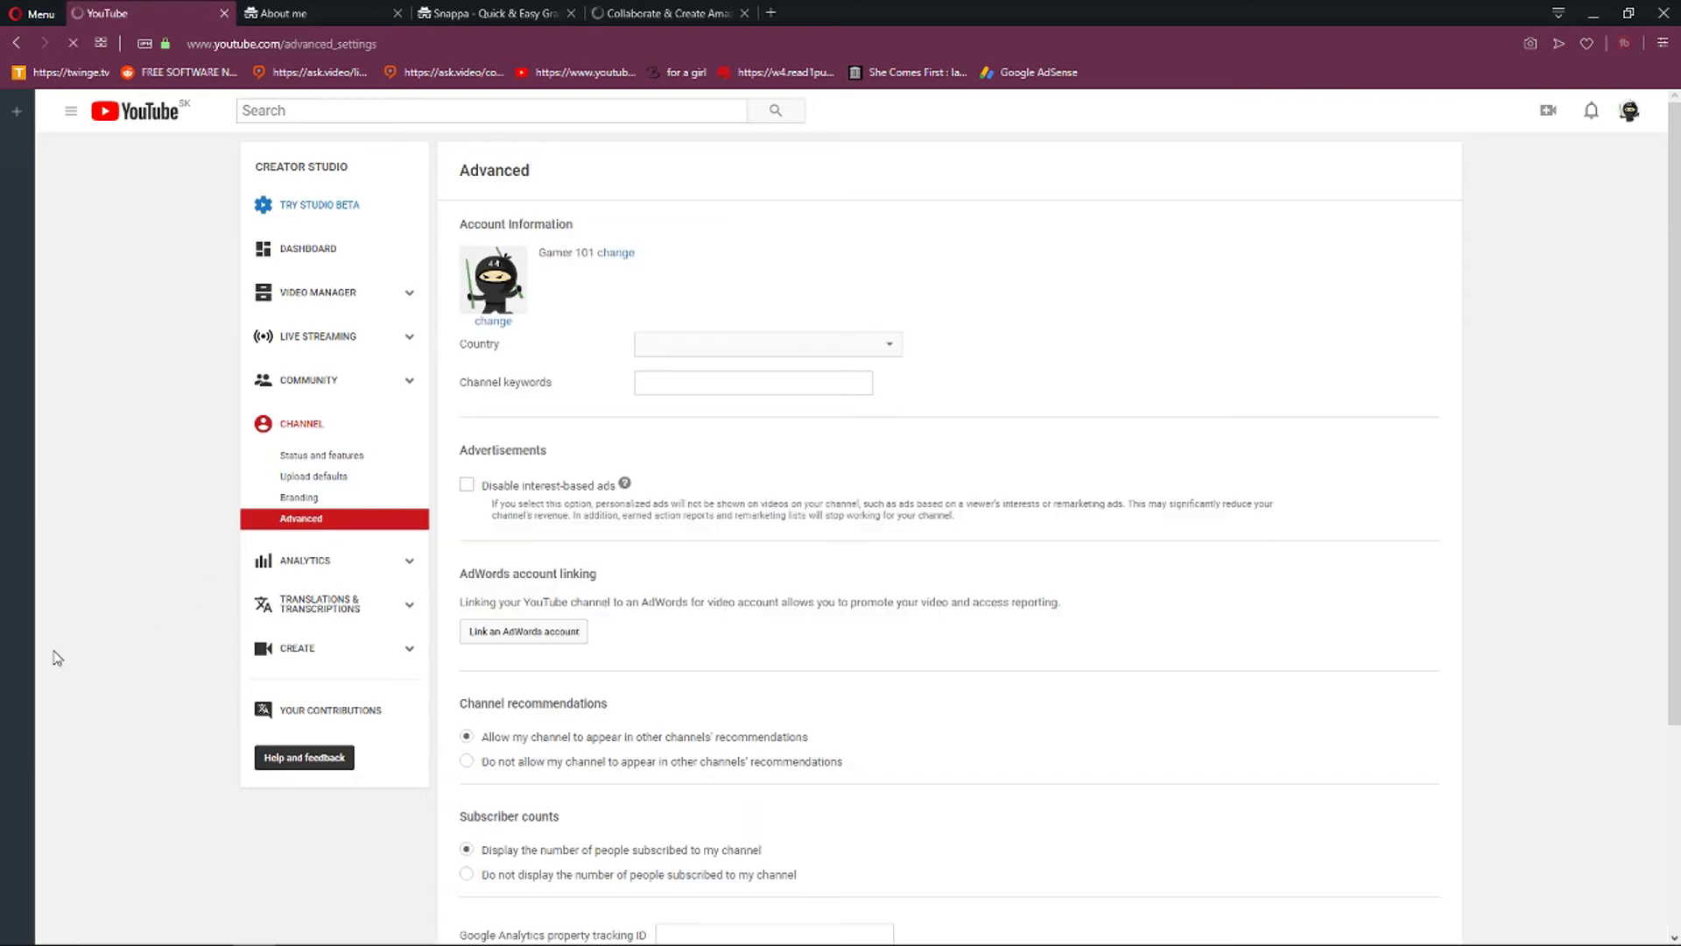
pyautogui.click(705, 354)
pyautogui.click(700, 638)
pyautogui.click(701, 383)
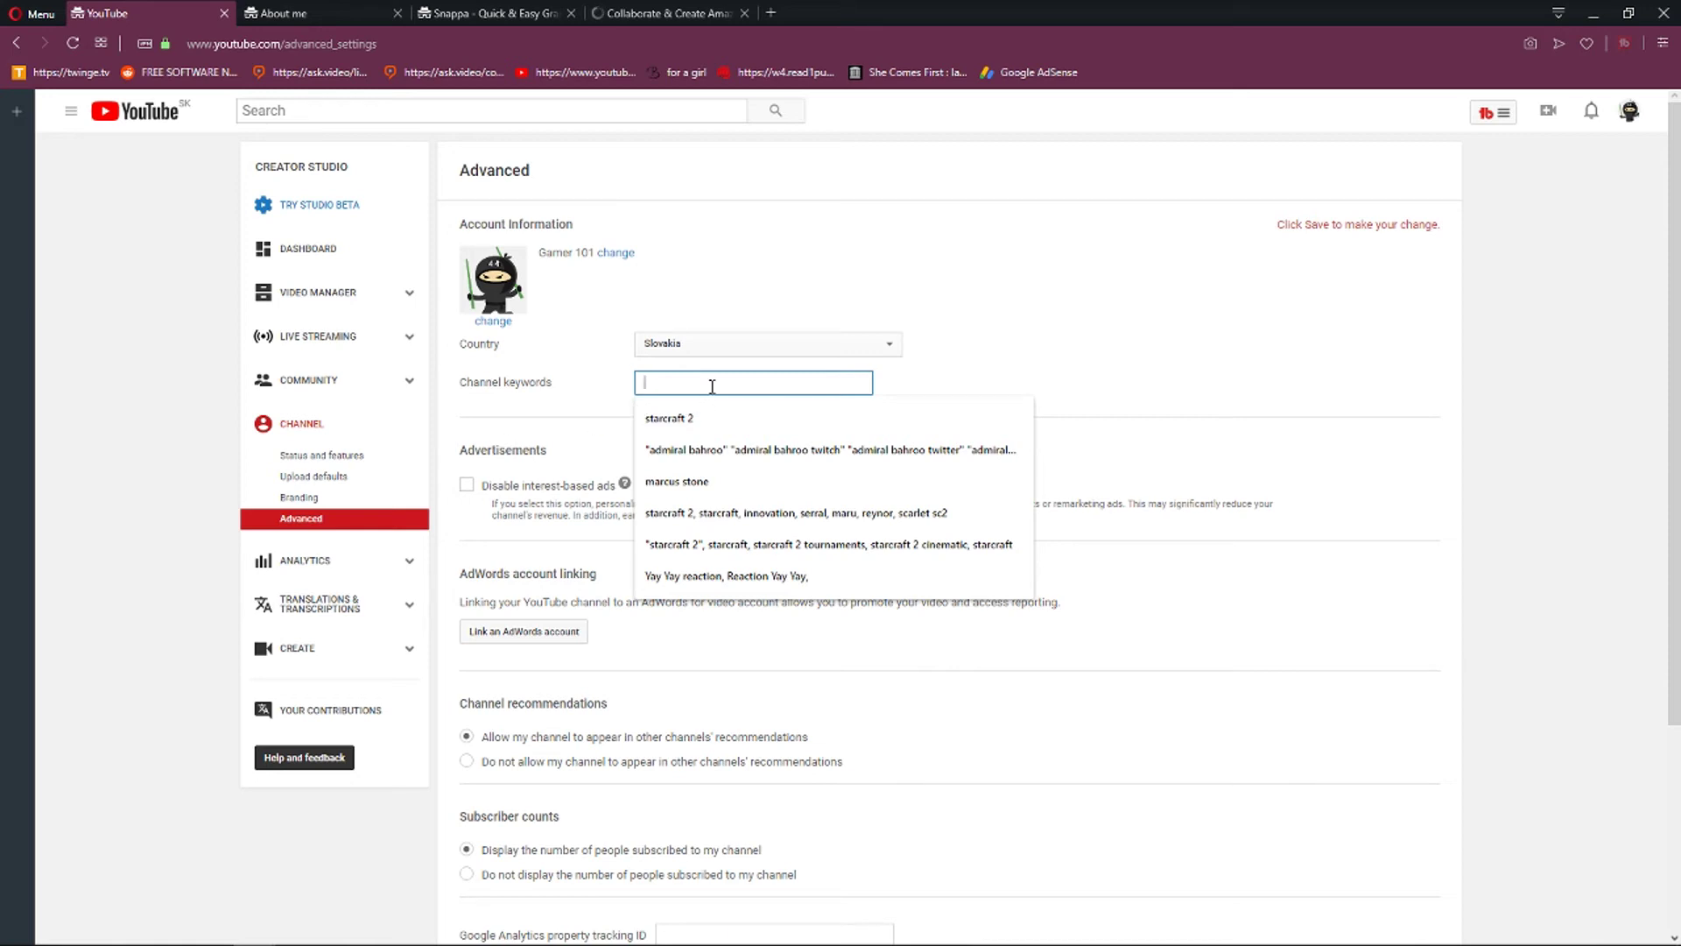
pyautogui.write('gamer 101,')
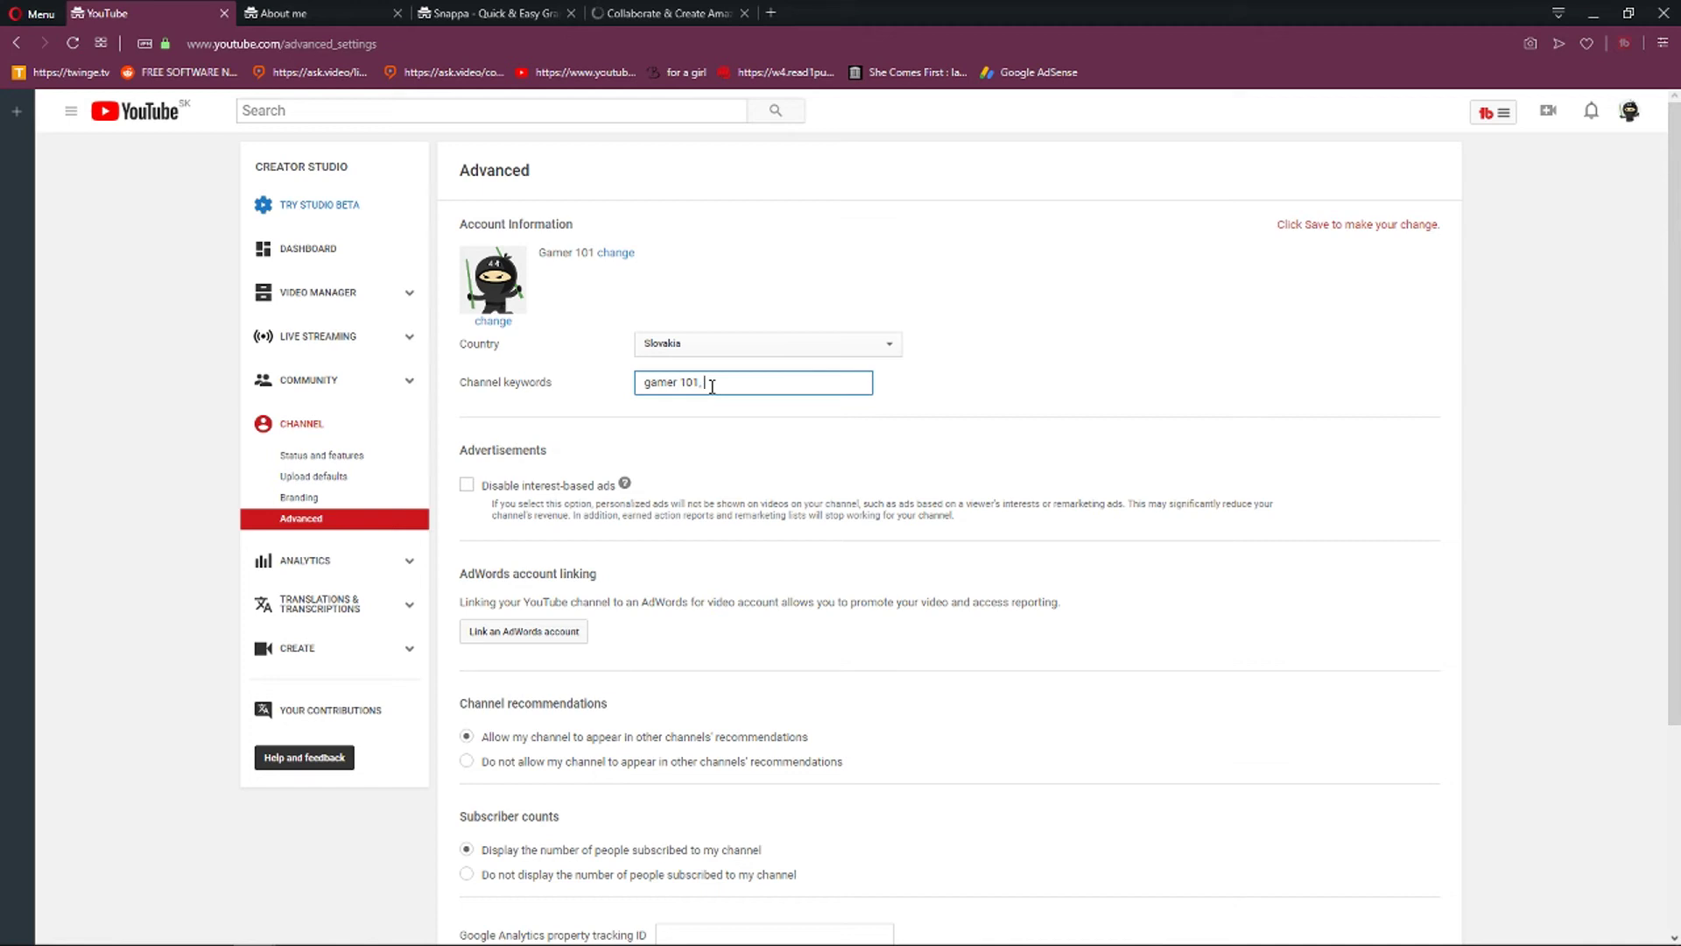
pyautogui.scroll(-3, 788, 438)
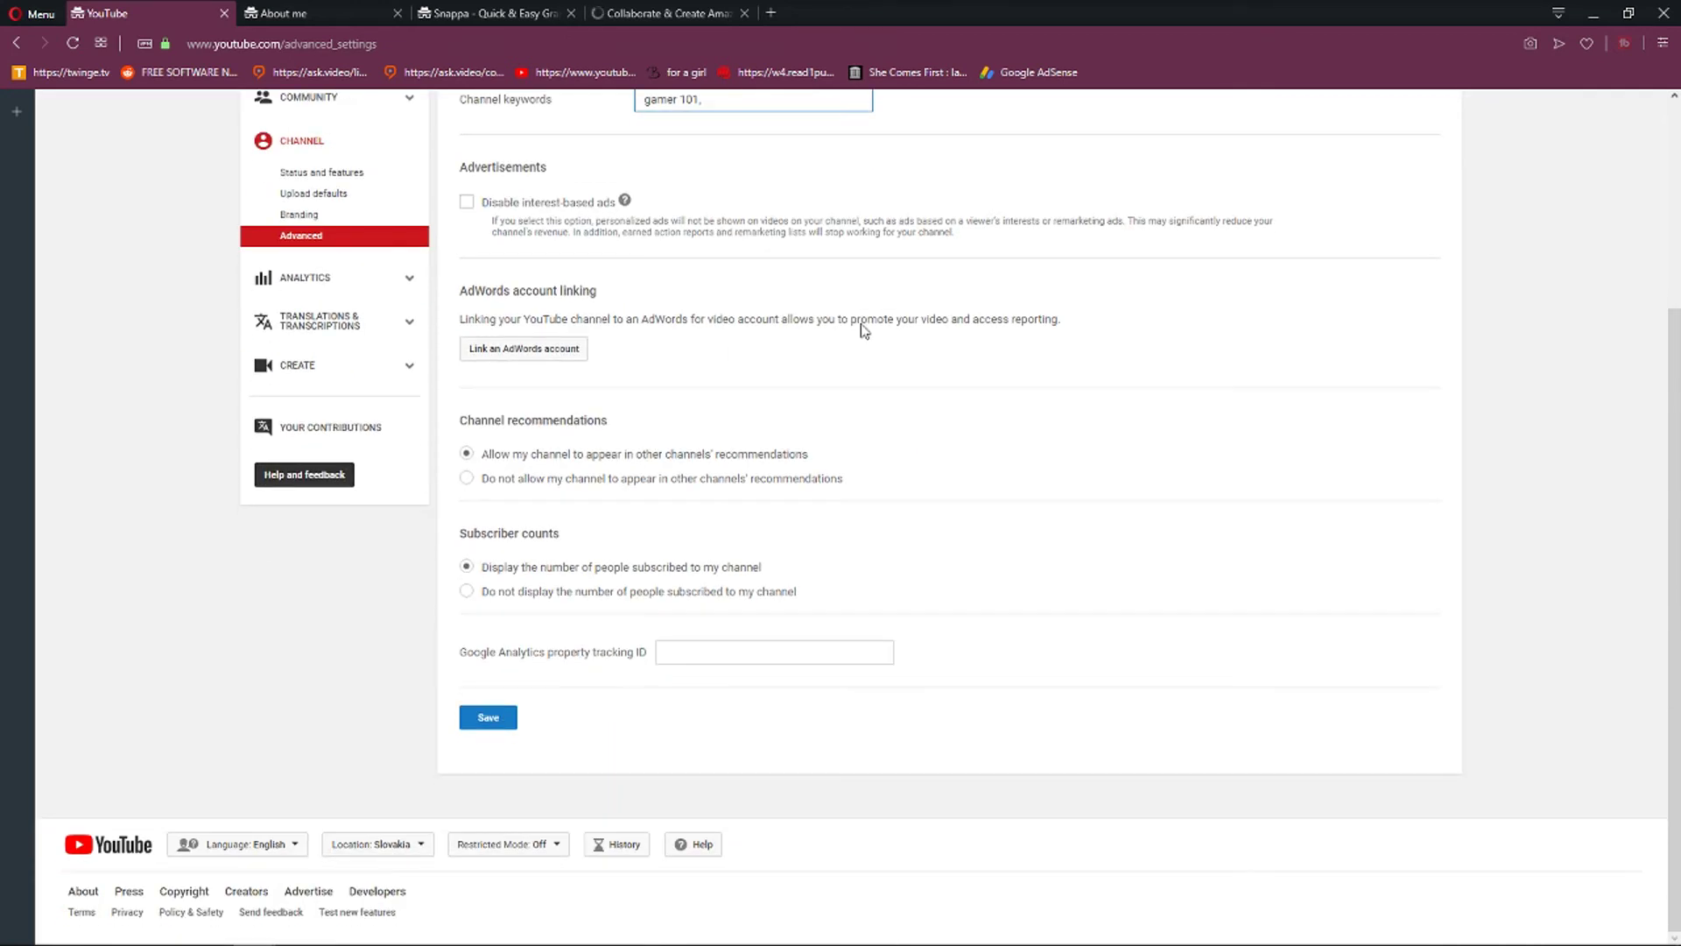
pyautogui.click(490, 716)
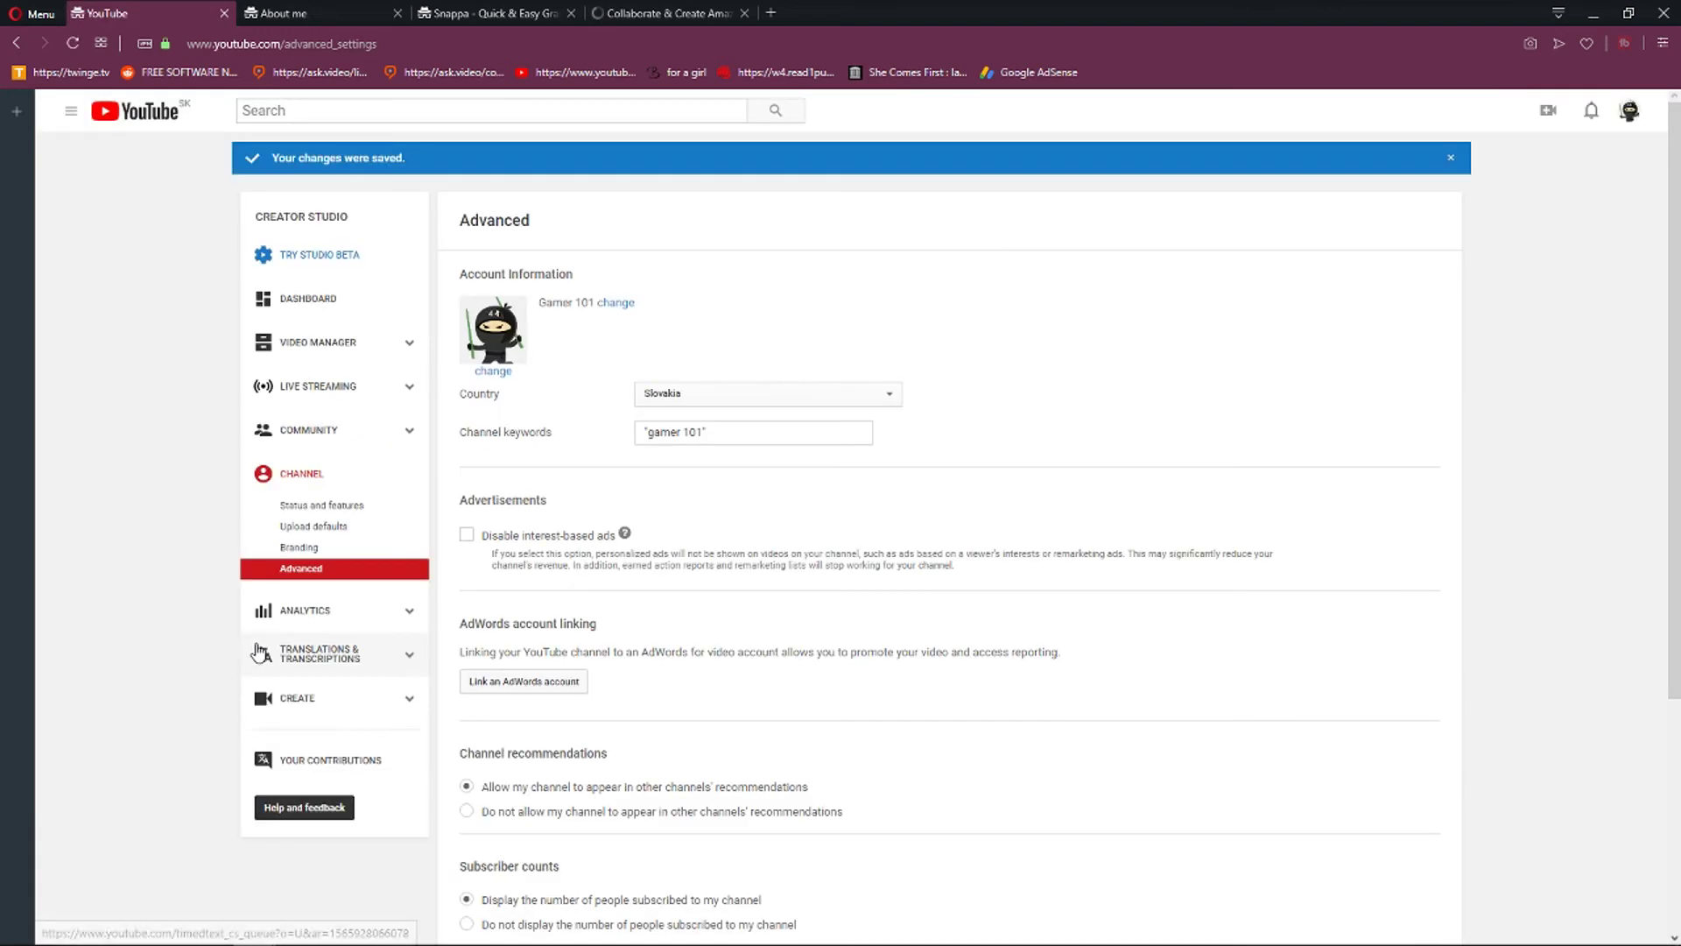
# Open Analytics, choose to stay on the classic view, and scroll through its empty overview.
pyautogui.click(324, 612)
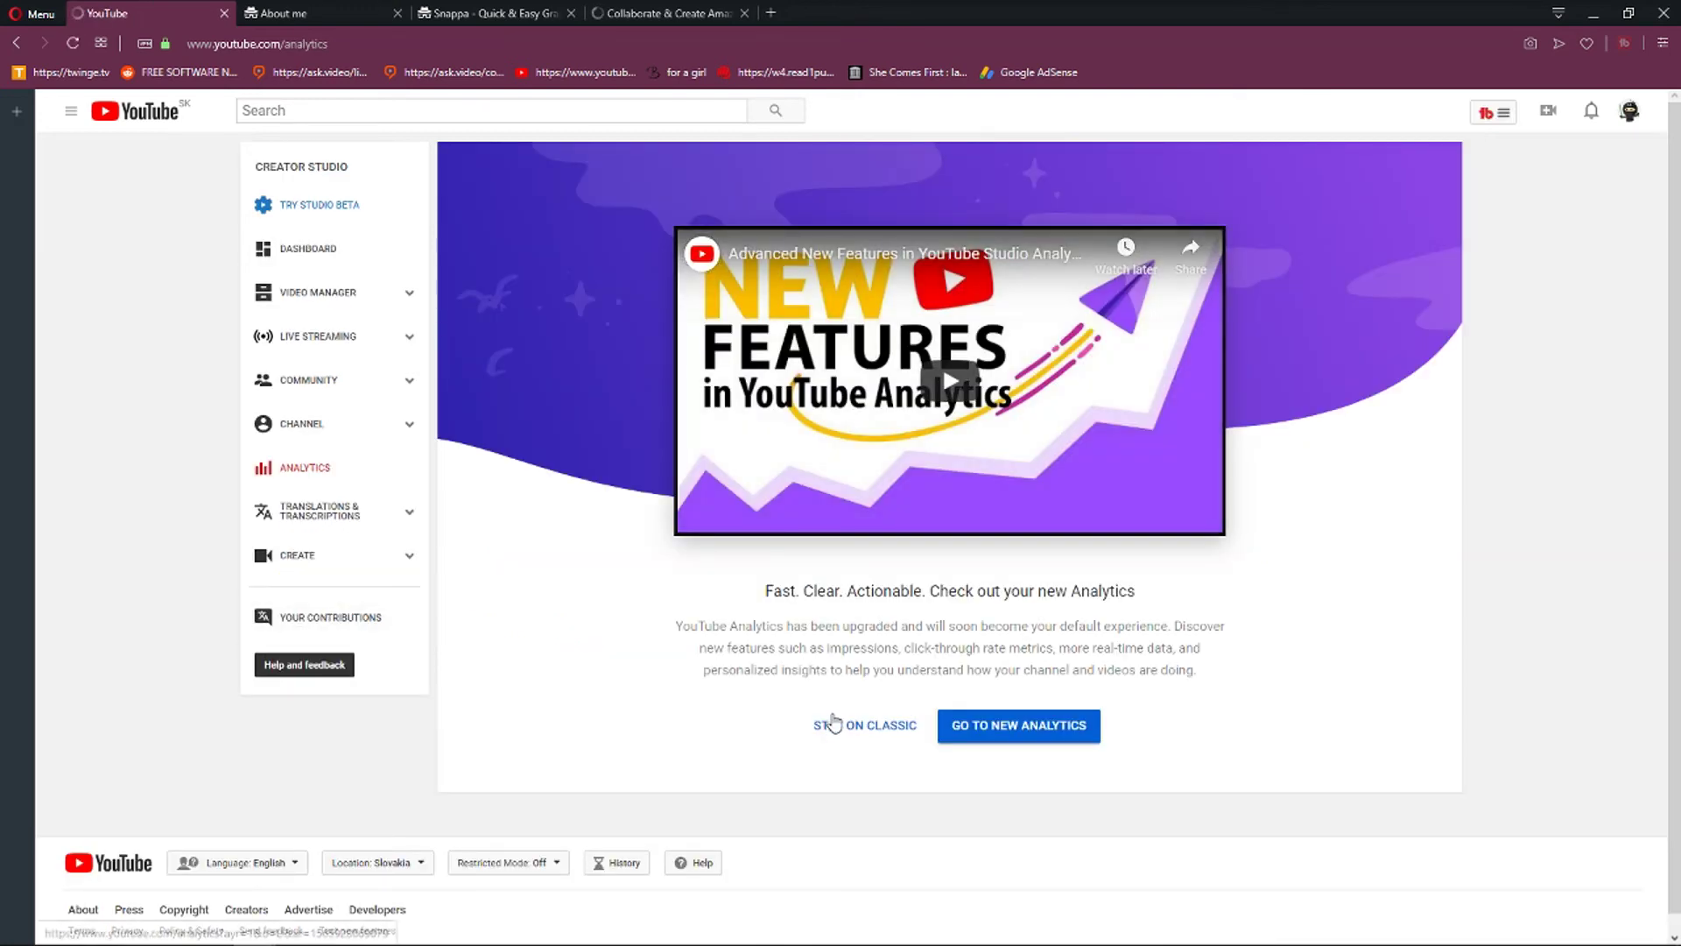
pyautogui.click(831, 725)
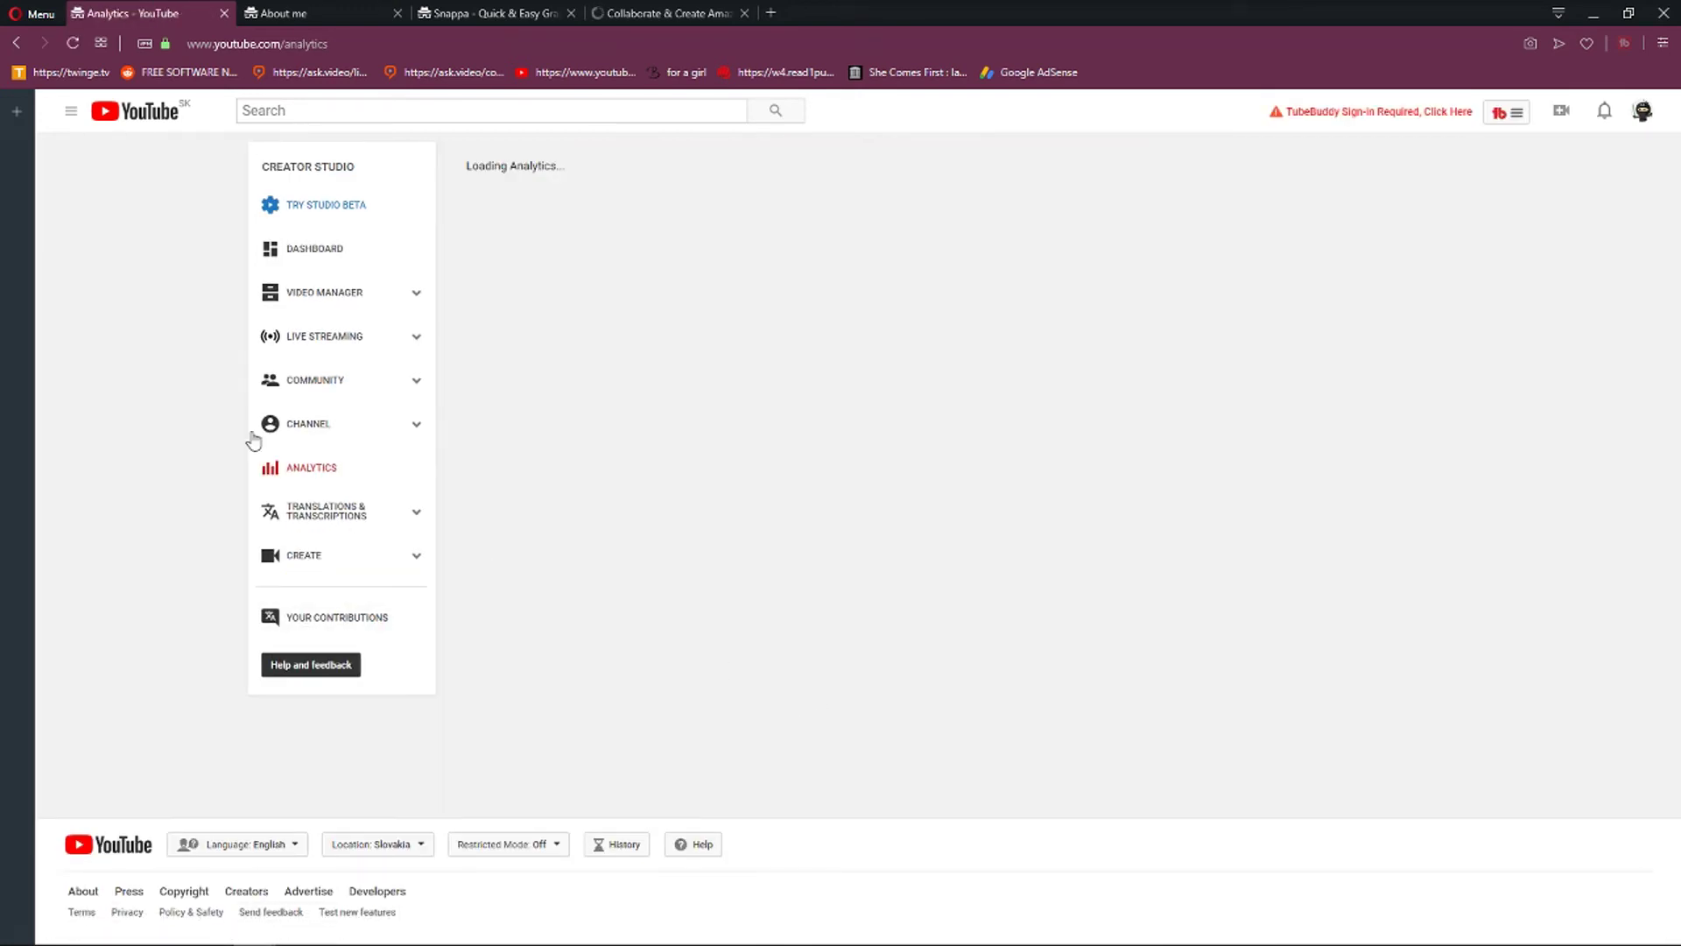
pyautogui.scroll(-2, 754, 578)
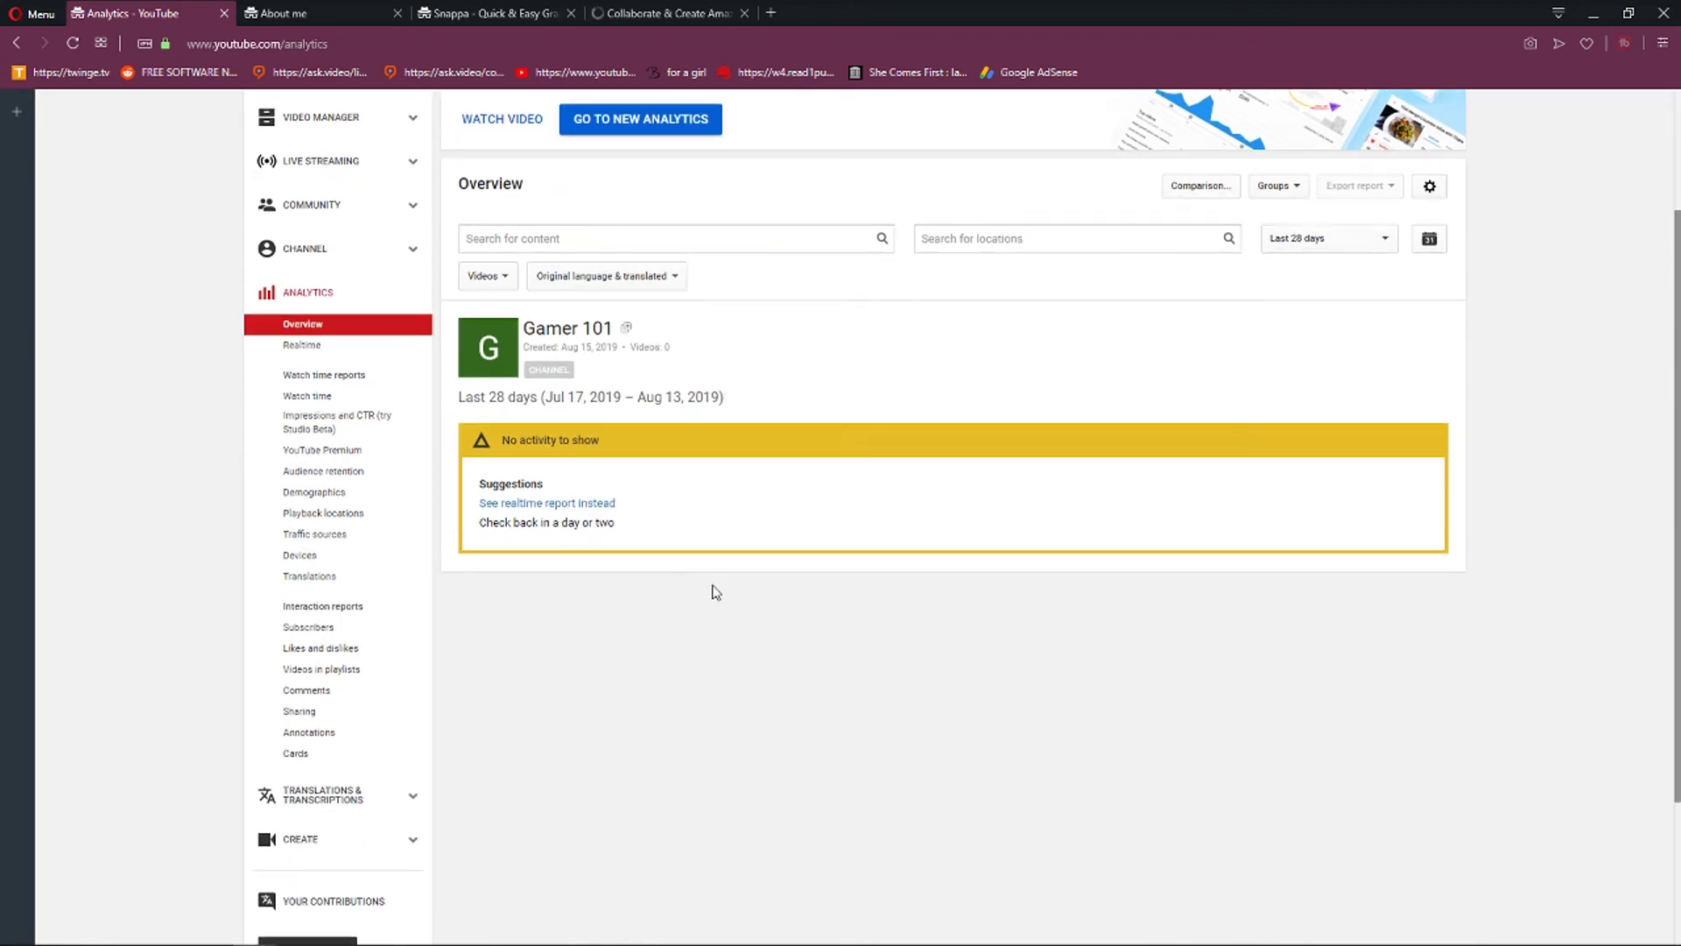
pyautogui.scroll(2, 1272, 657)
pyautogui.scroll(-2, 1276, 604)
pyautogui.scroll(2, 793, 354)
# Visit Dashboard (dismissing its tip), Video Manager, Playlists and Live Streaming, ending on Comments.
pyautogui.click(367, 252)
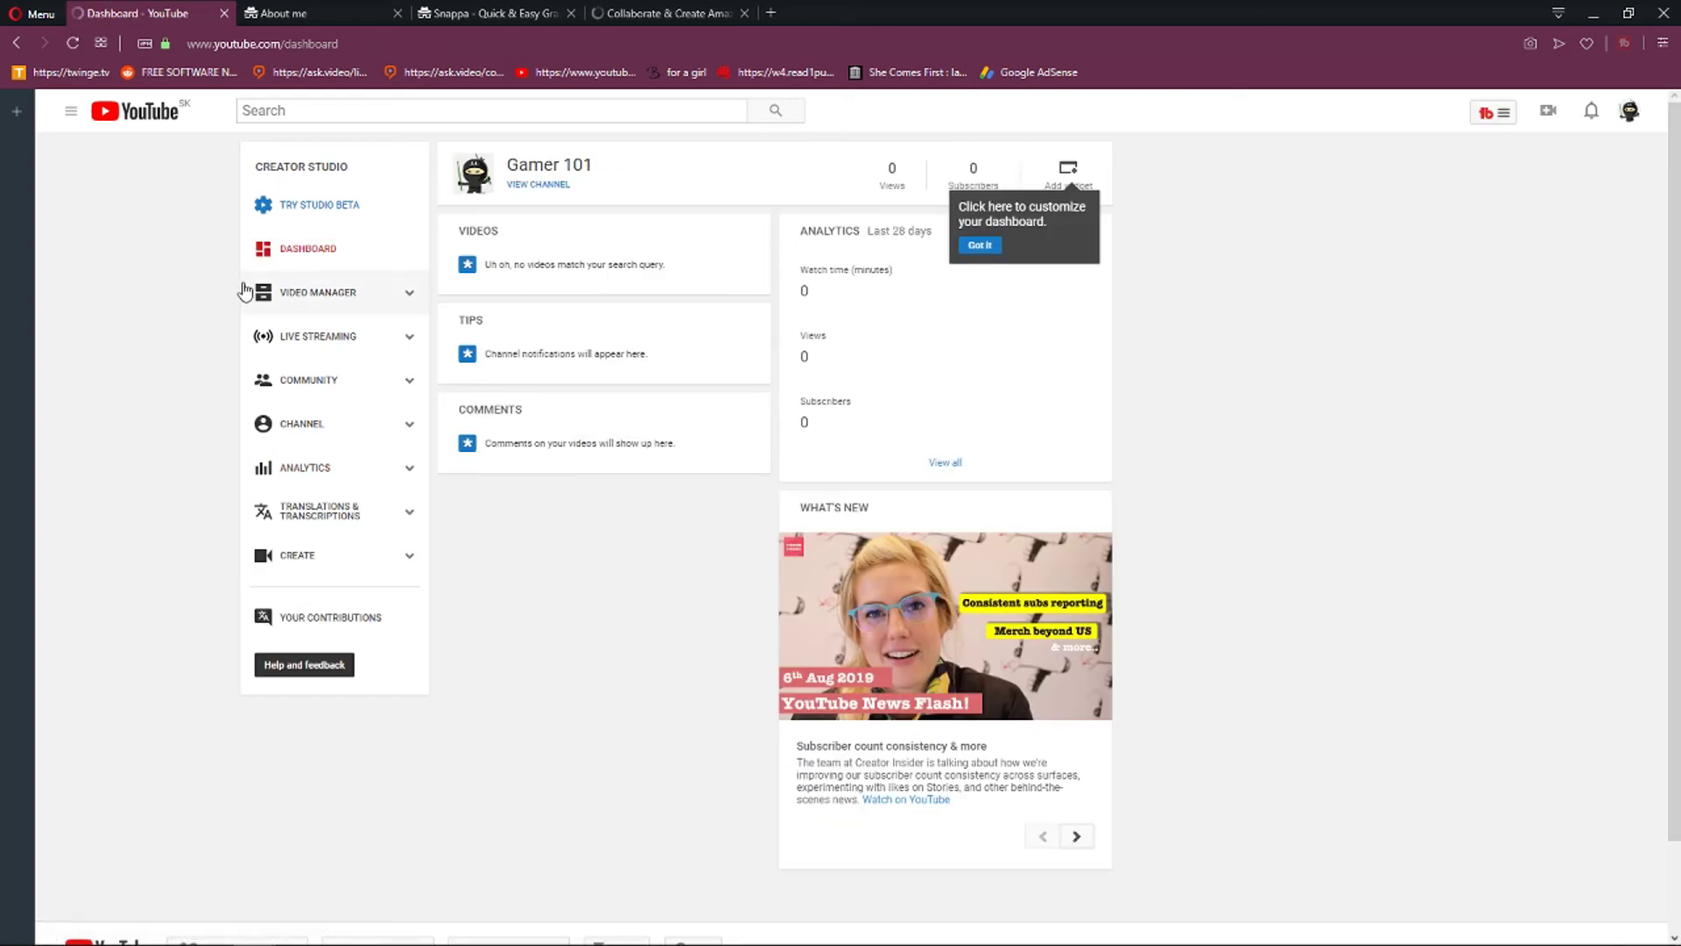
pyautogui.click(980, 245)
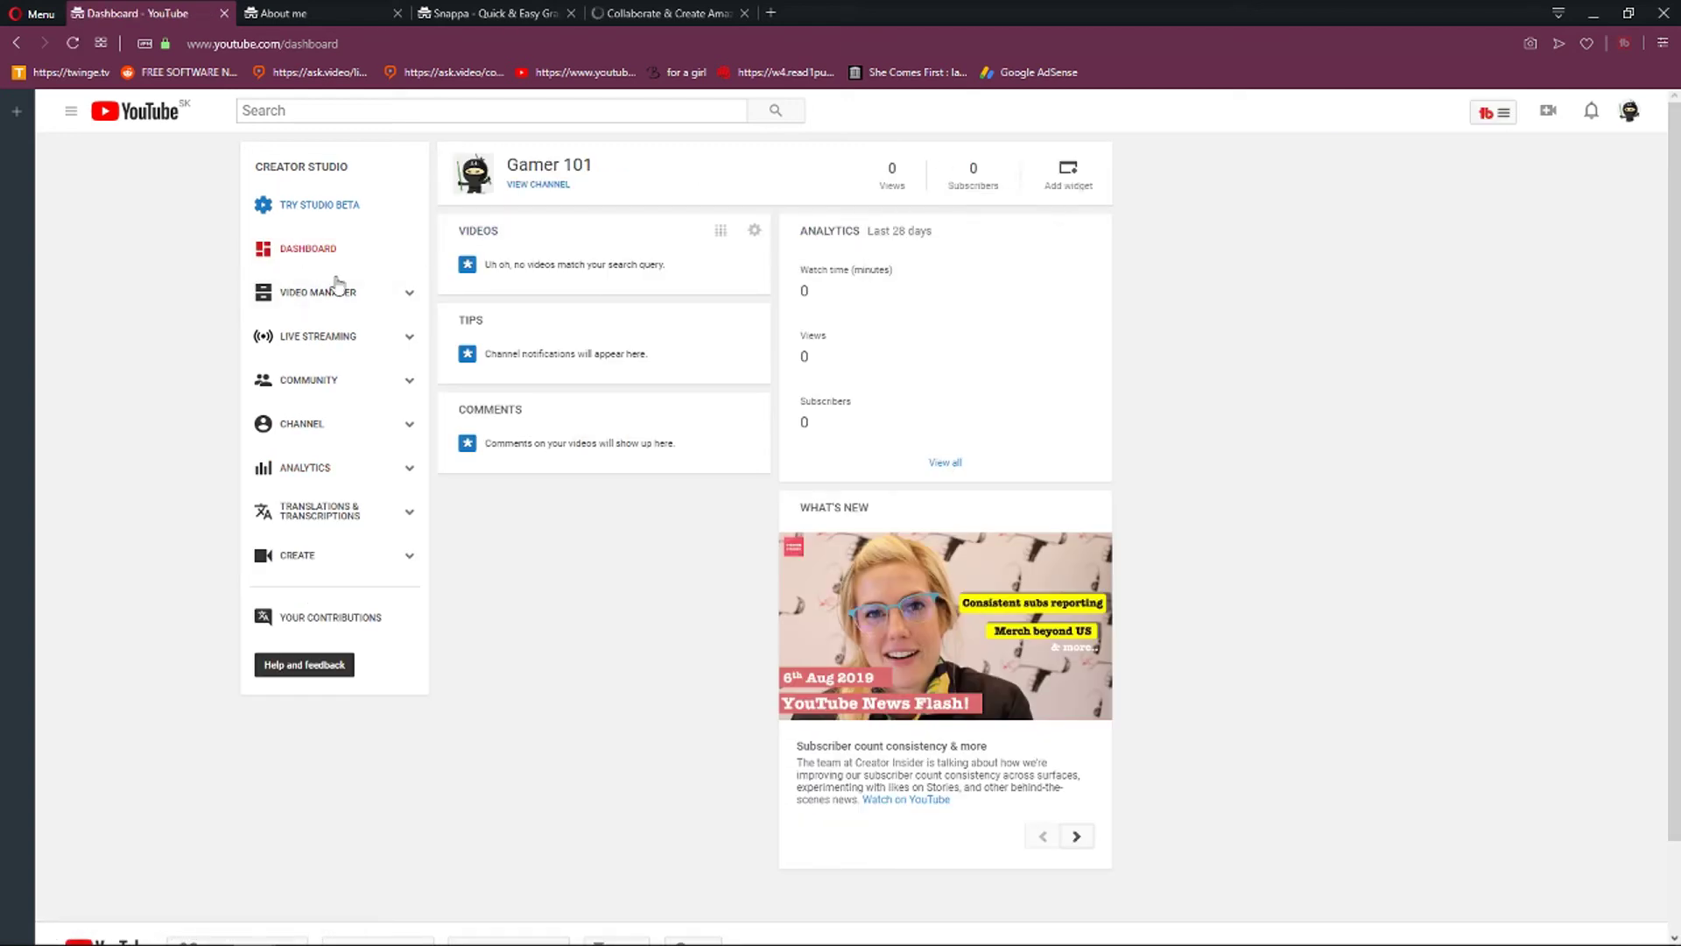
pyautogui.click(322, 291)
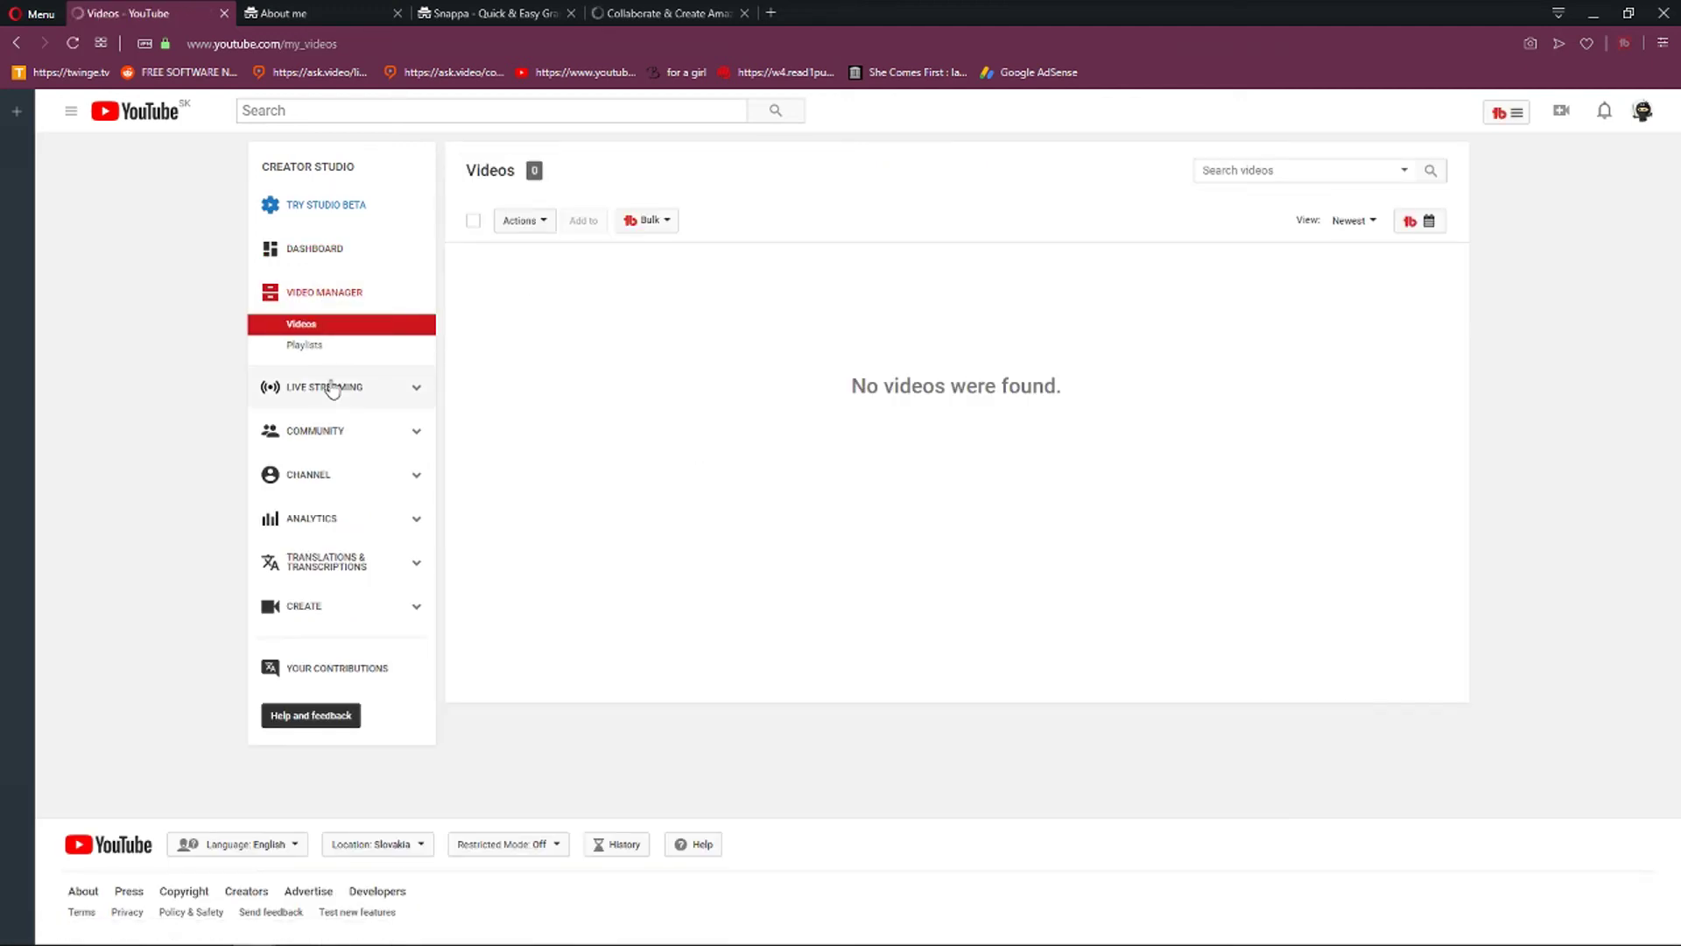
pyautogui.click(338, 354)
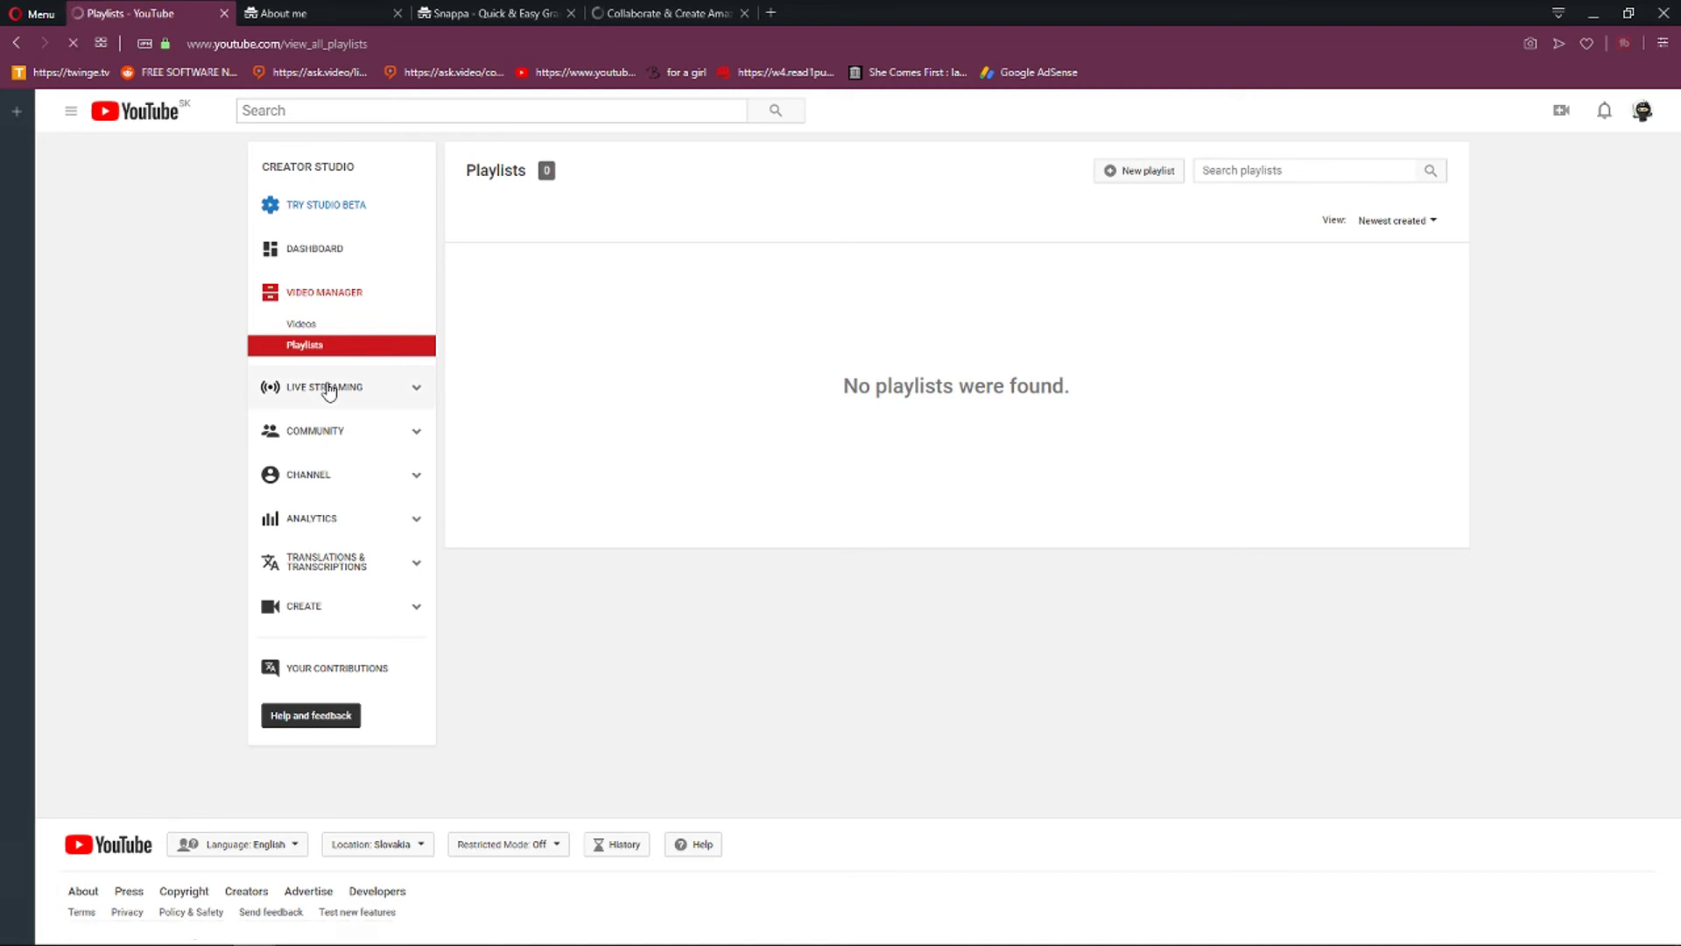
pyautogui.click(328, 390)
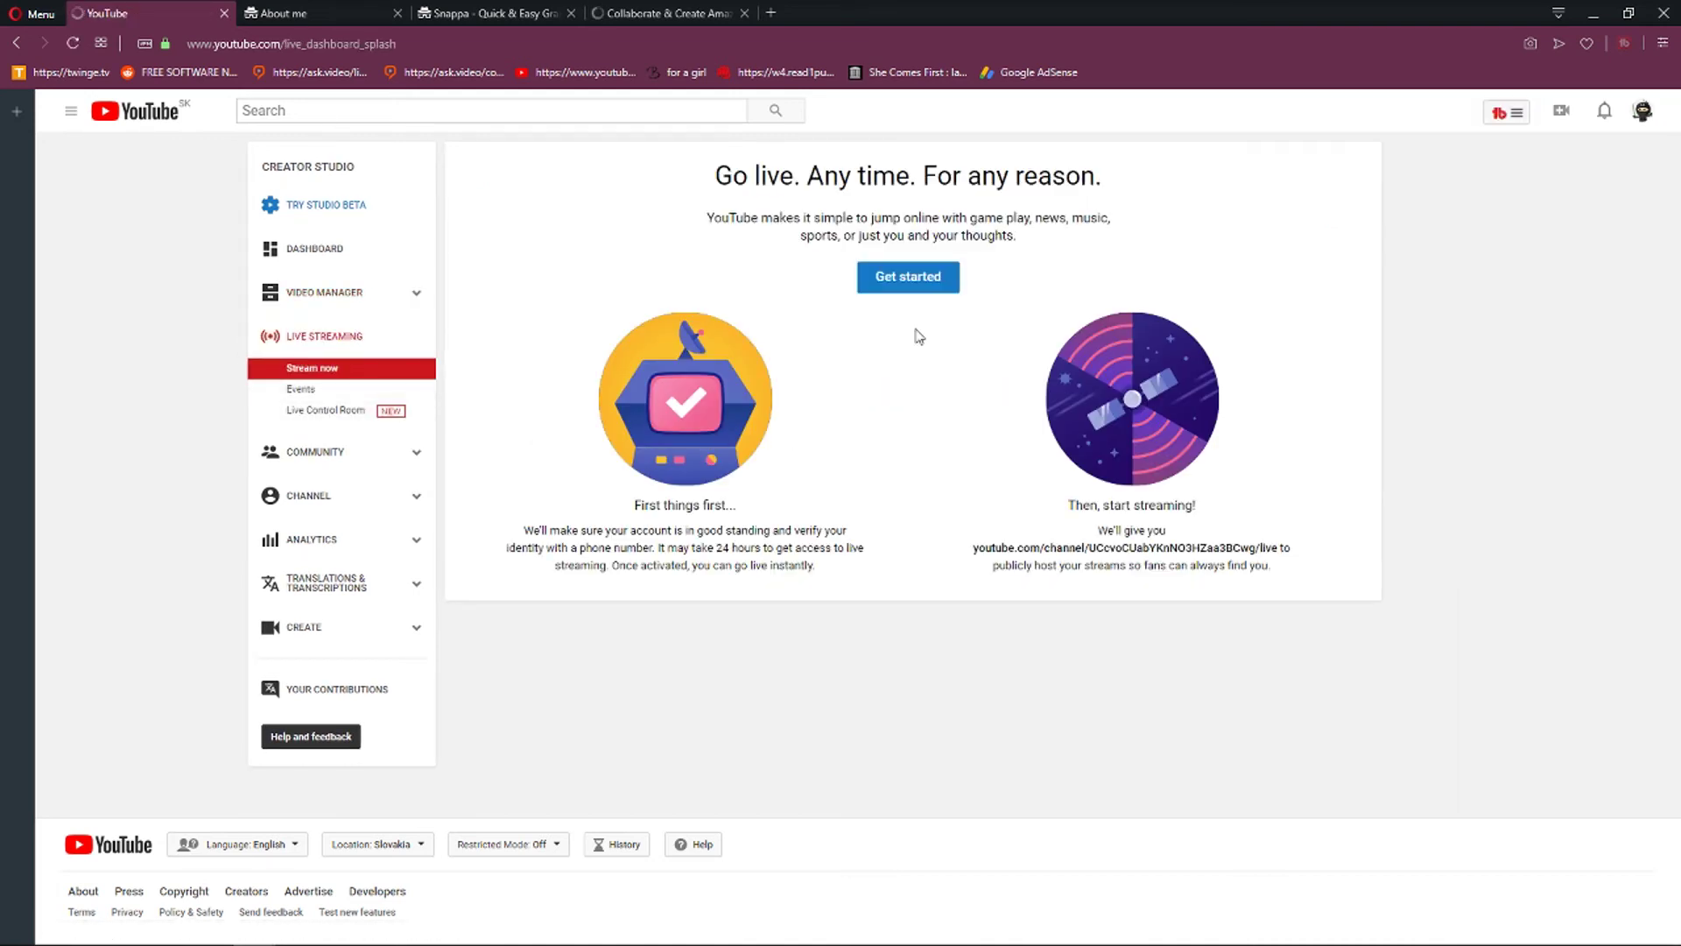
pyautogui.click(344, 458)
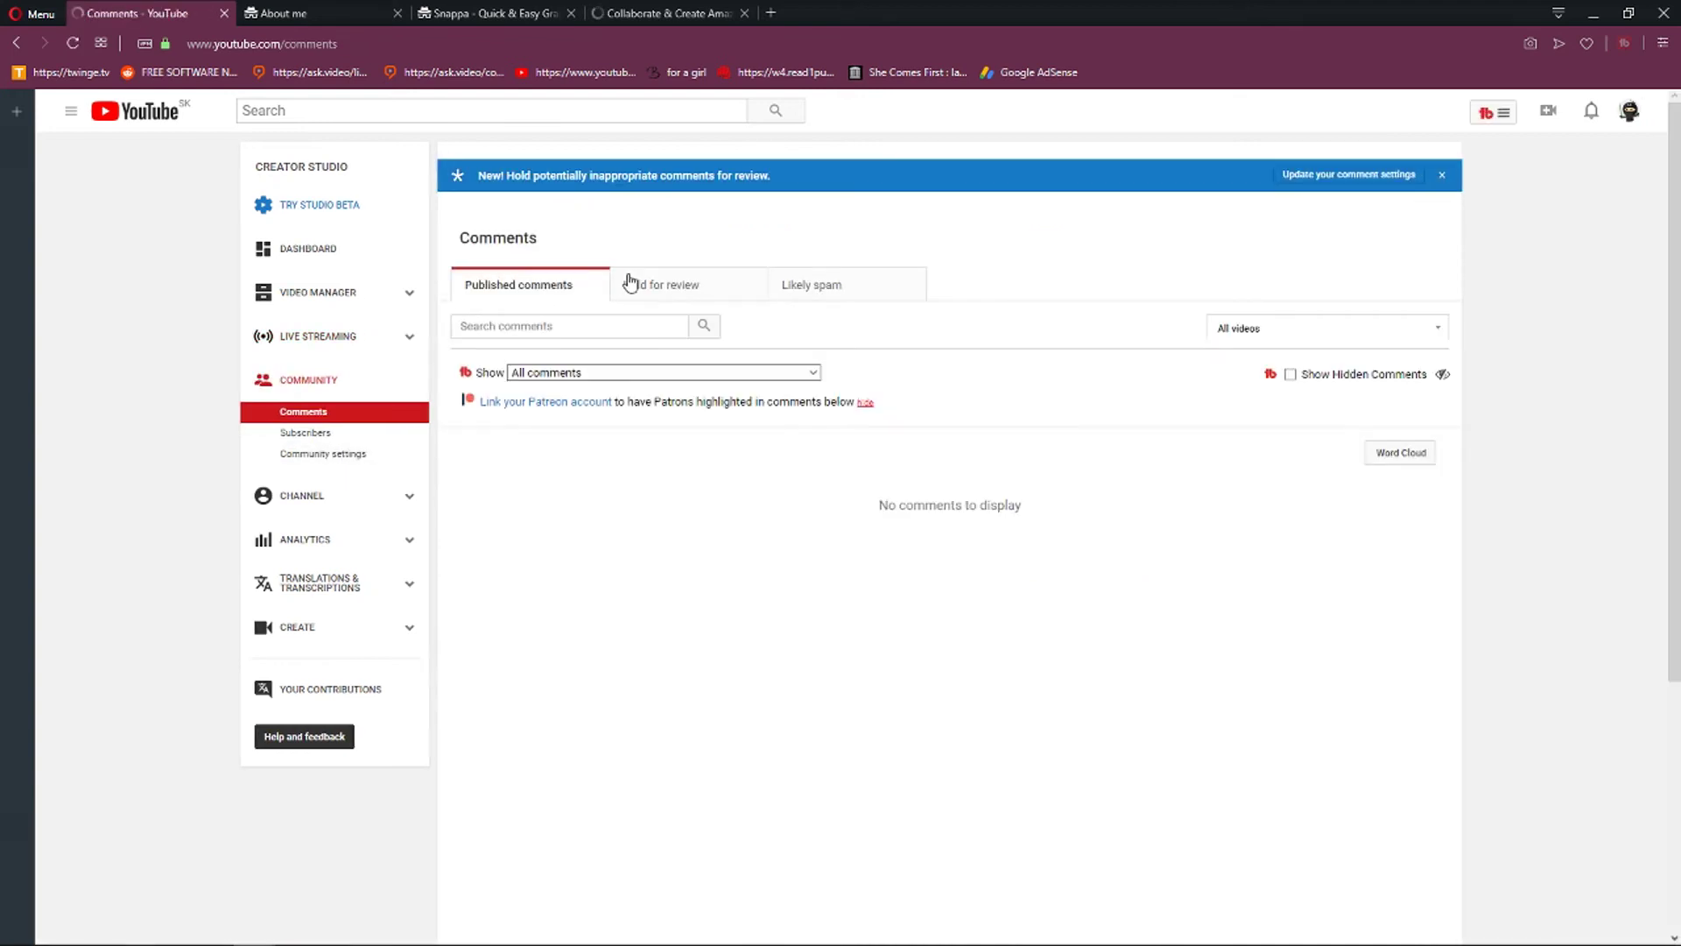
# Check the Held for review and Likely spam comment tabs, then return to Gamer 101's Creator Studio.
pyautogui.click(698, 285)
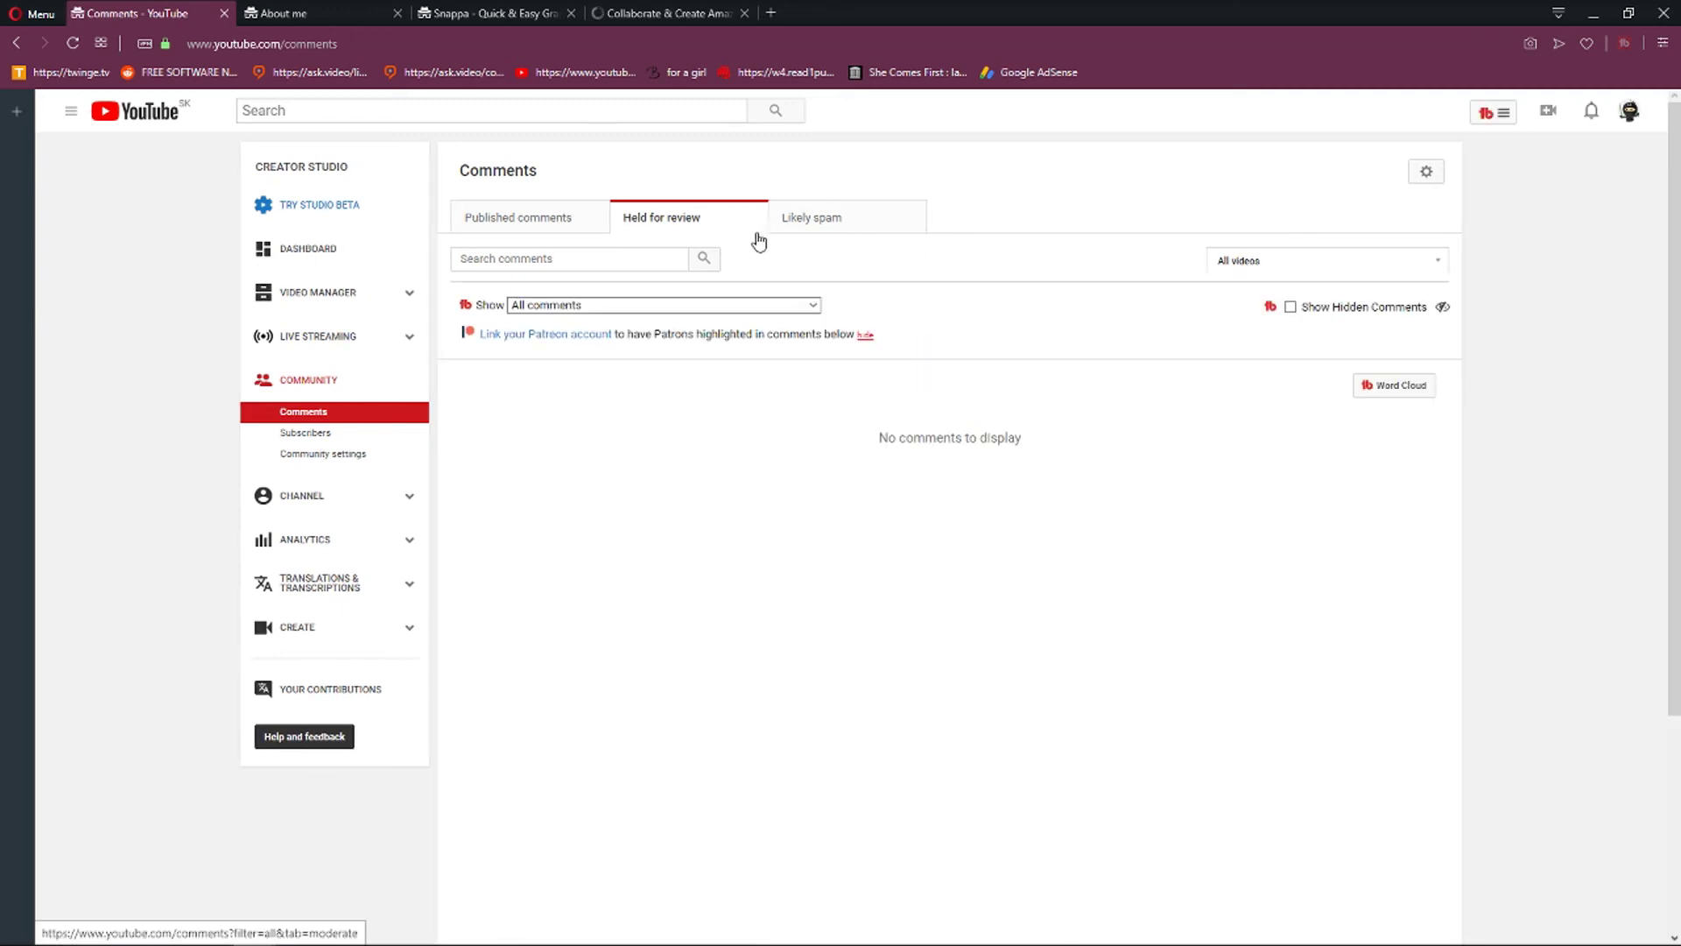
pyautogui.click(841, 234)
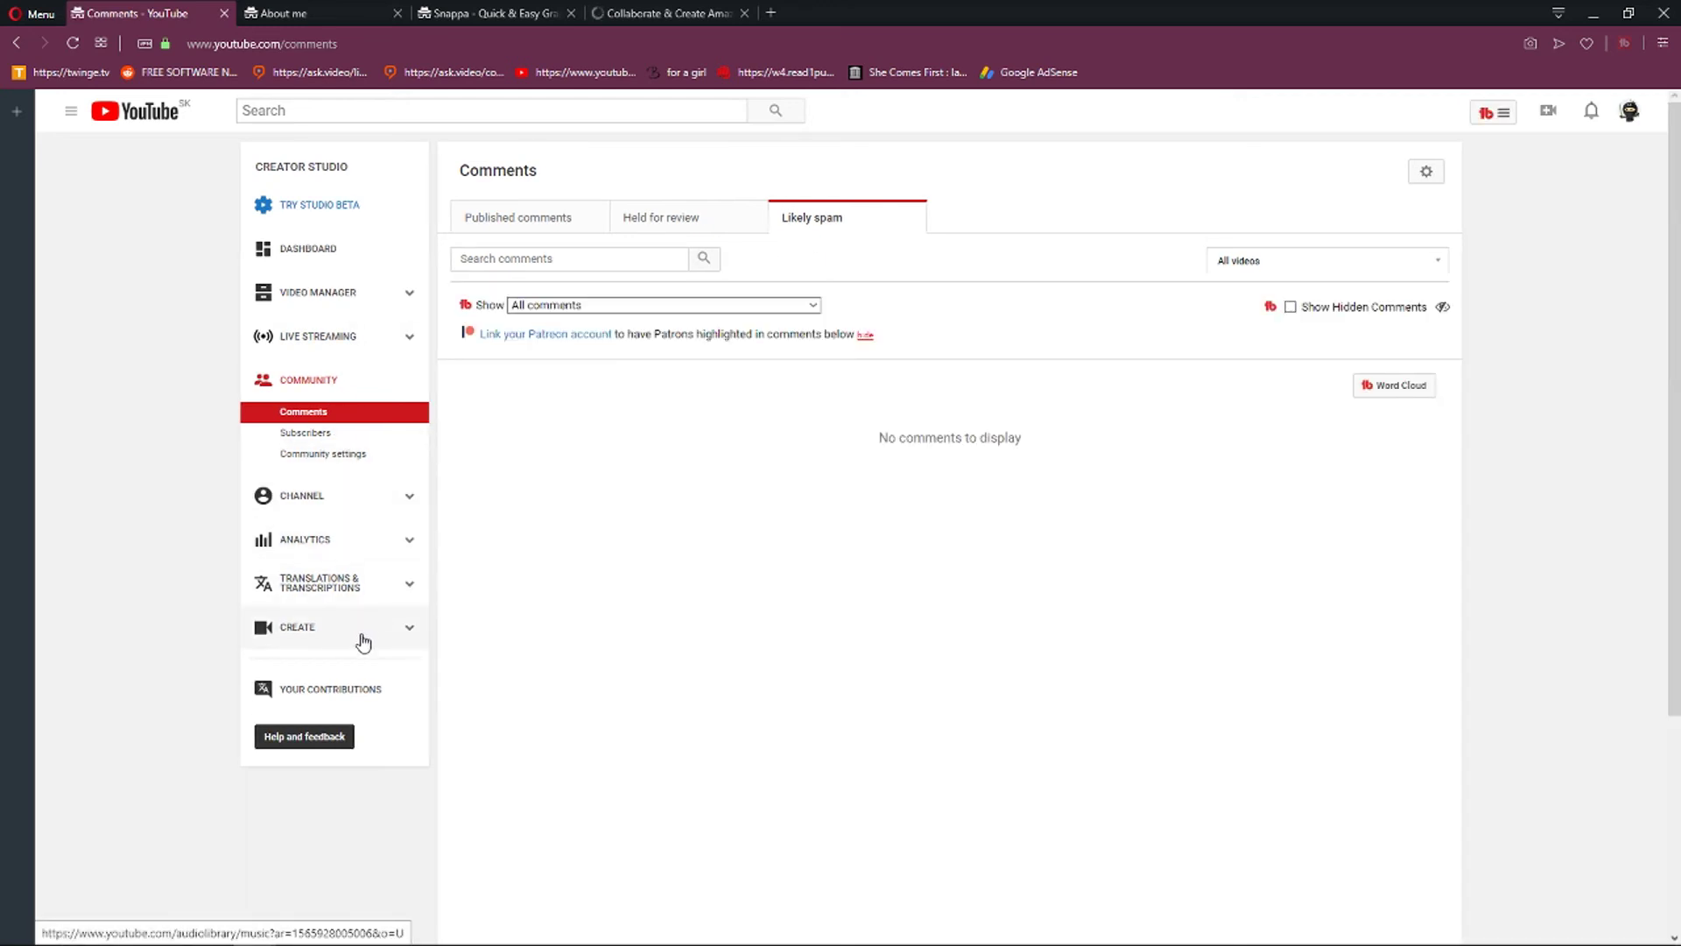
pyautogui.click(1630, 111)
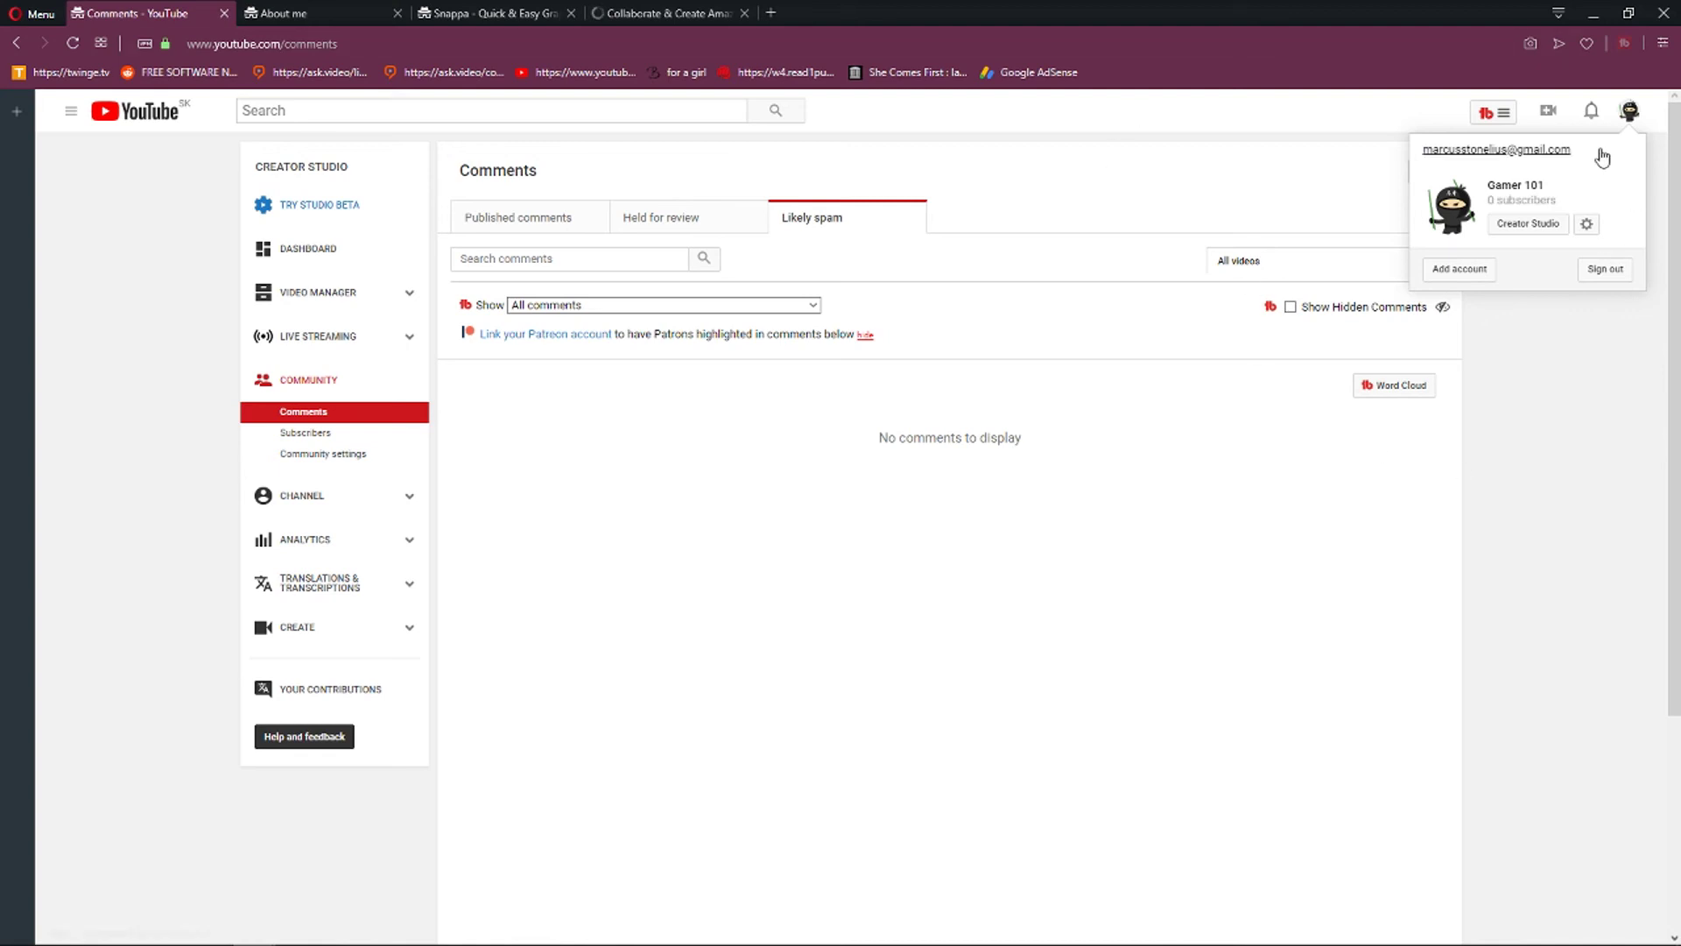
pyautogui.click(1541, 226)
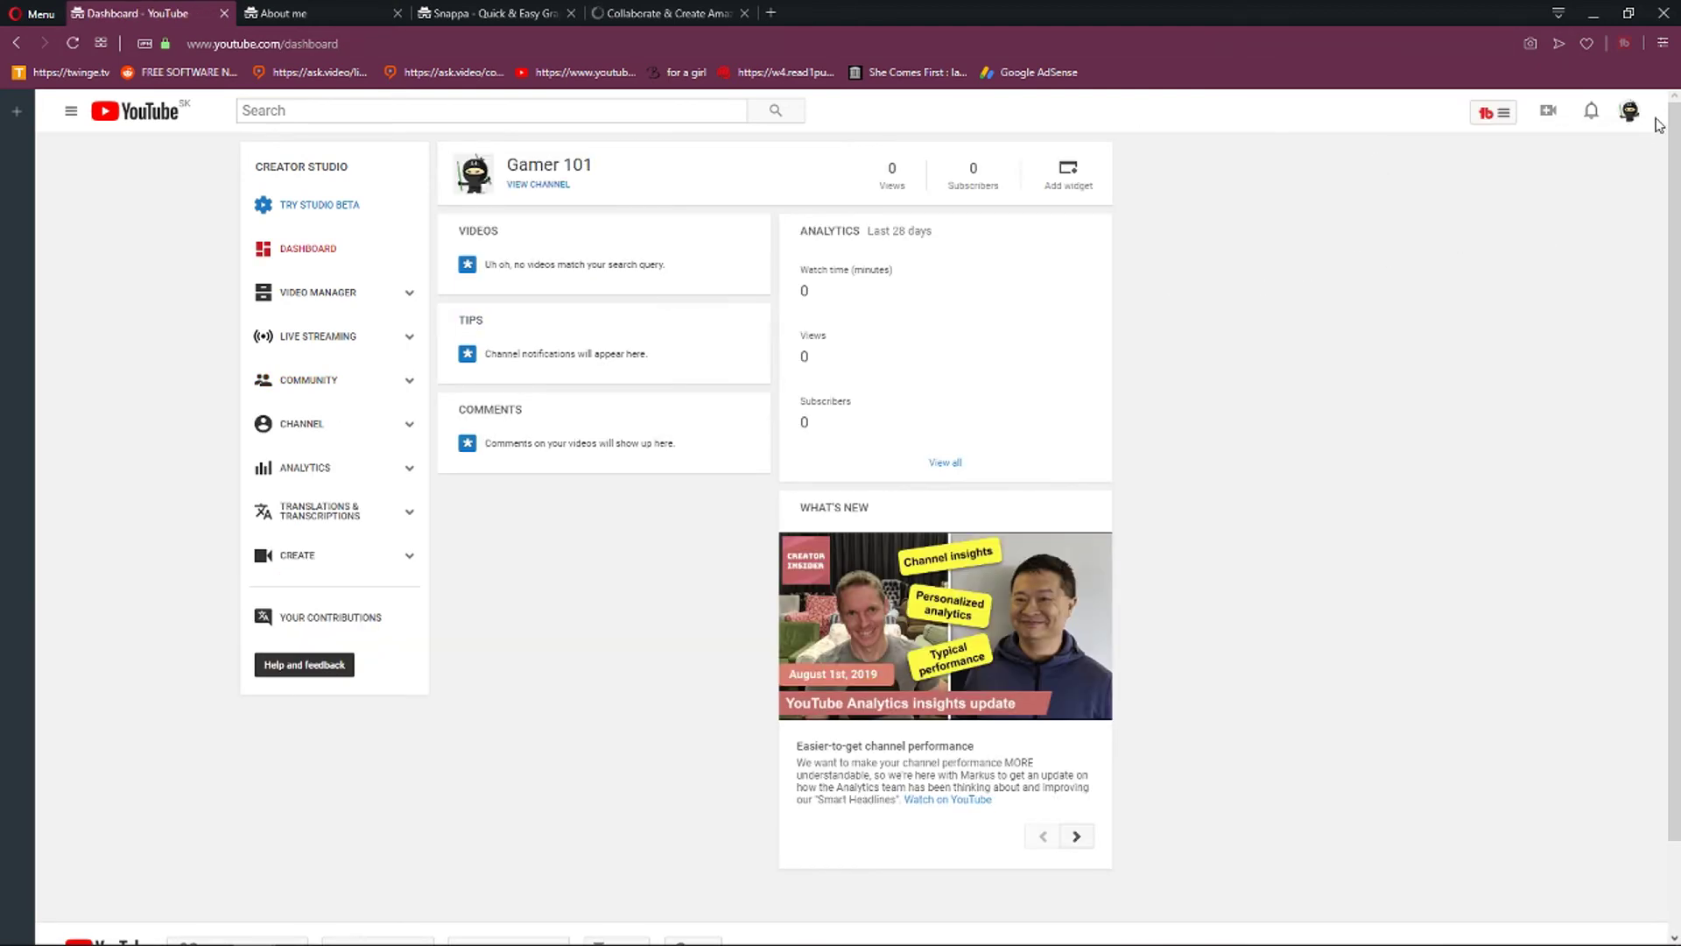
pyautogui.click(1550, 114)
pyautogui.click(1493, 159)
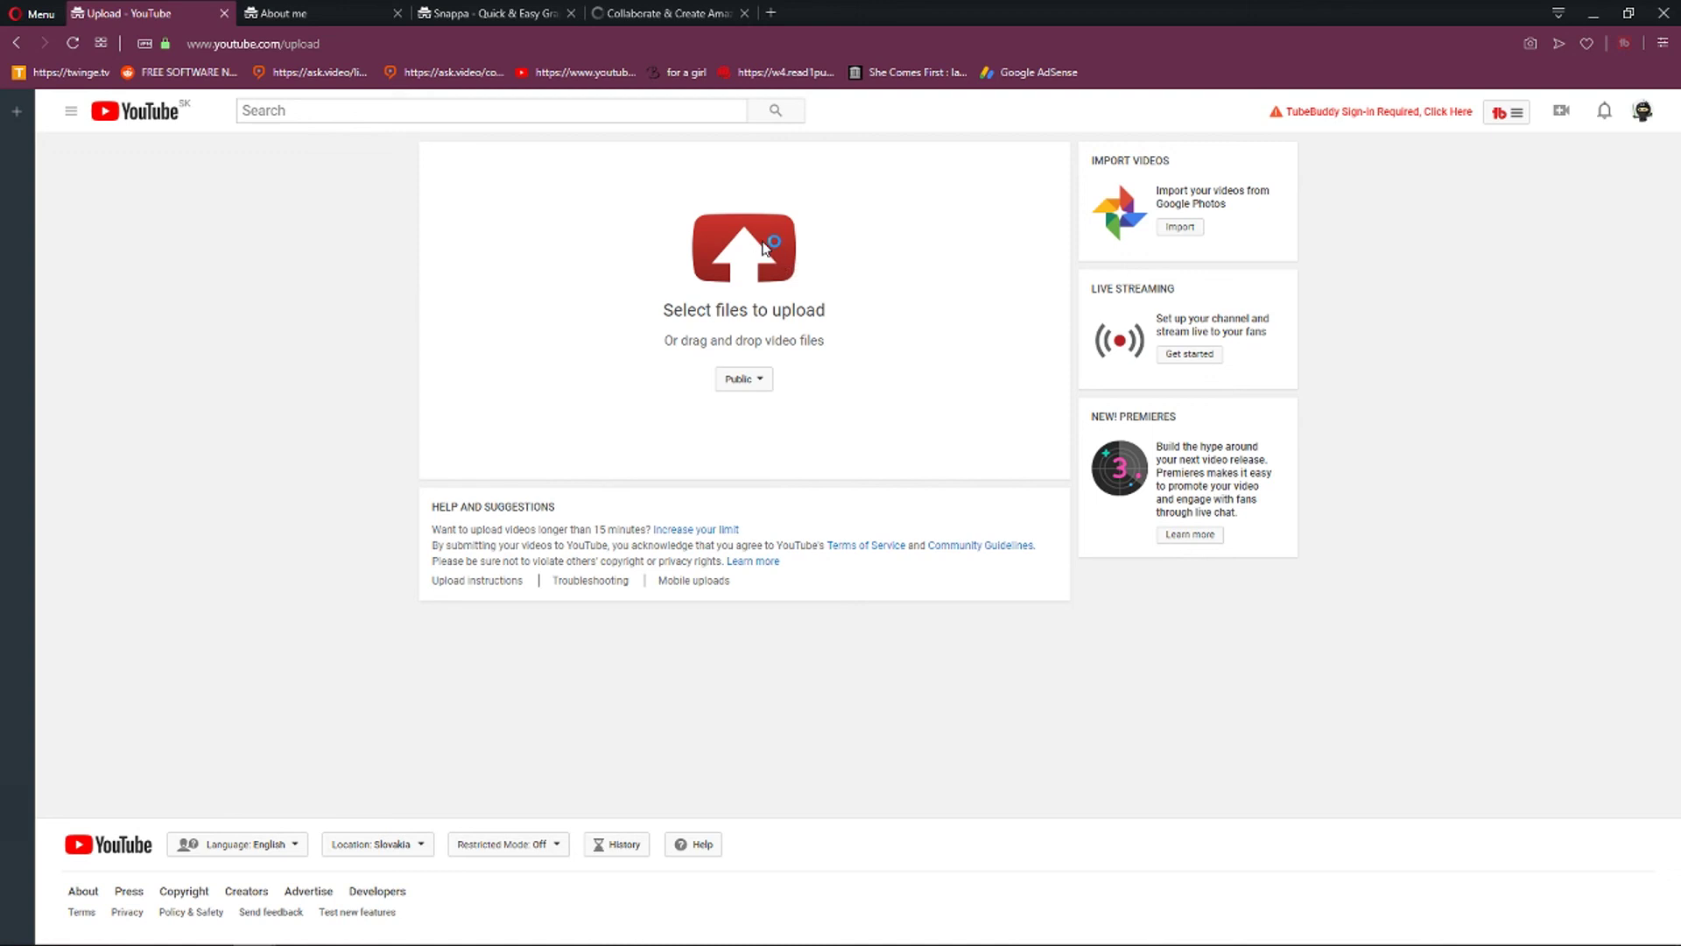
pyautogui.click(724, 269)
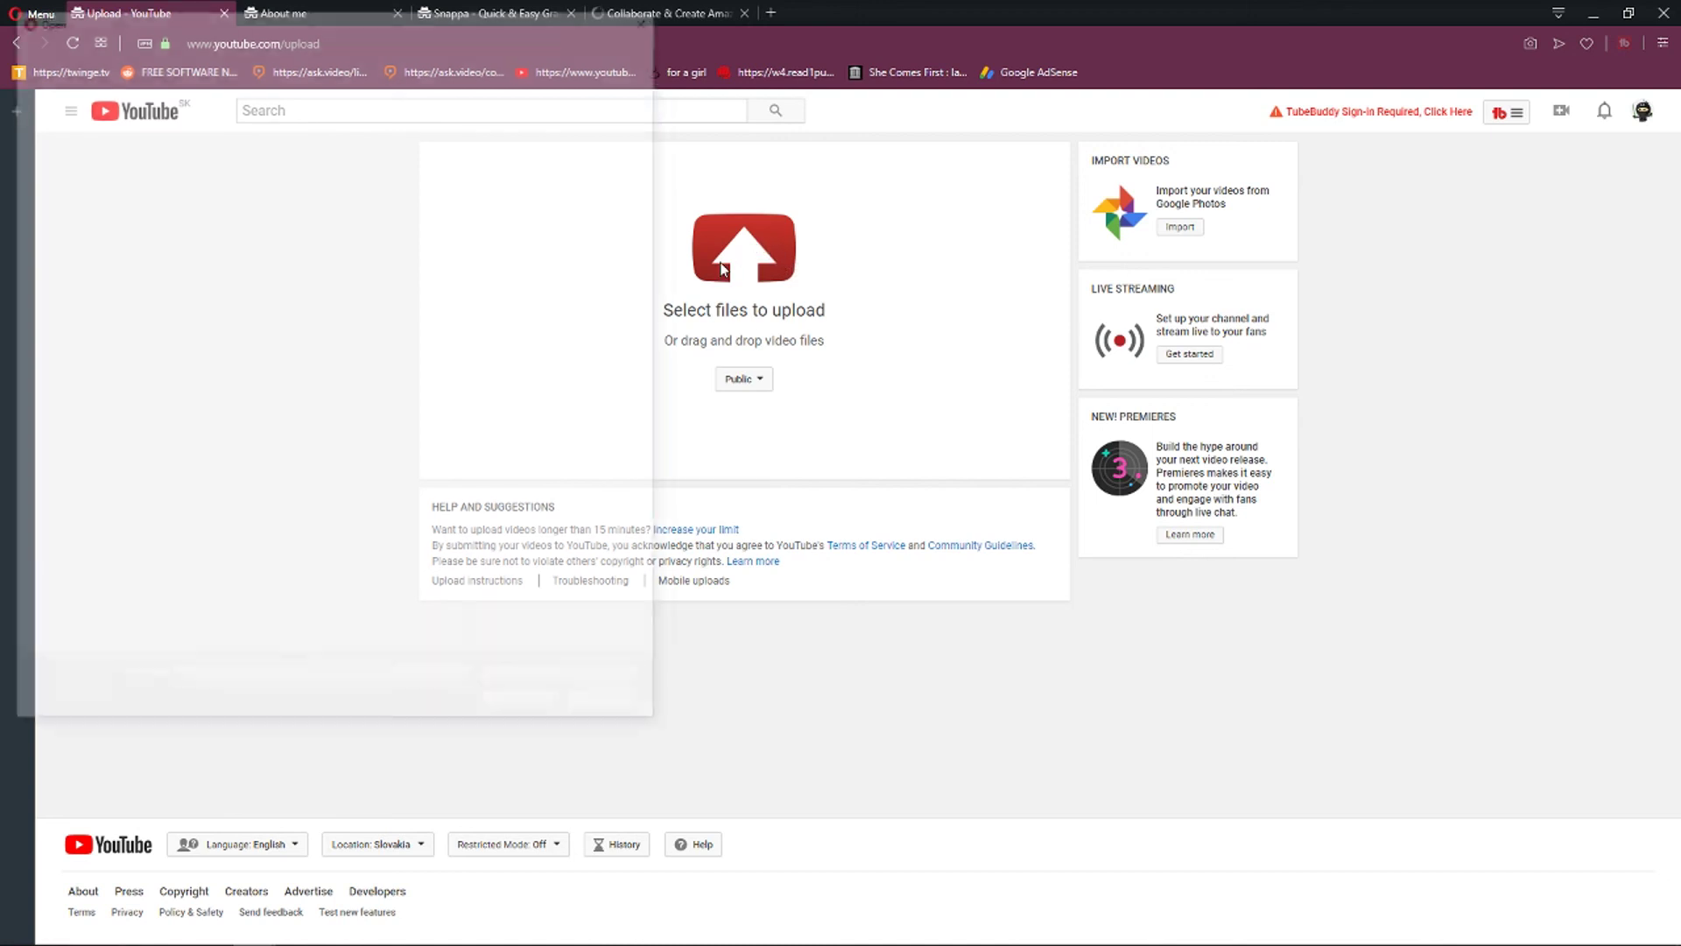
pyautogui.scroll(-3, 473, 351)
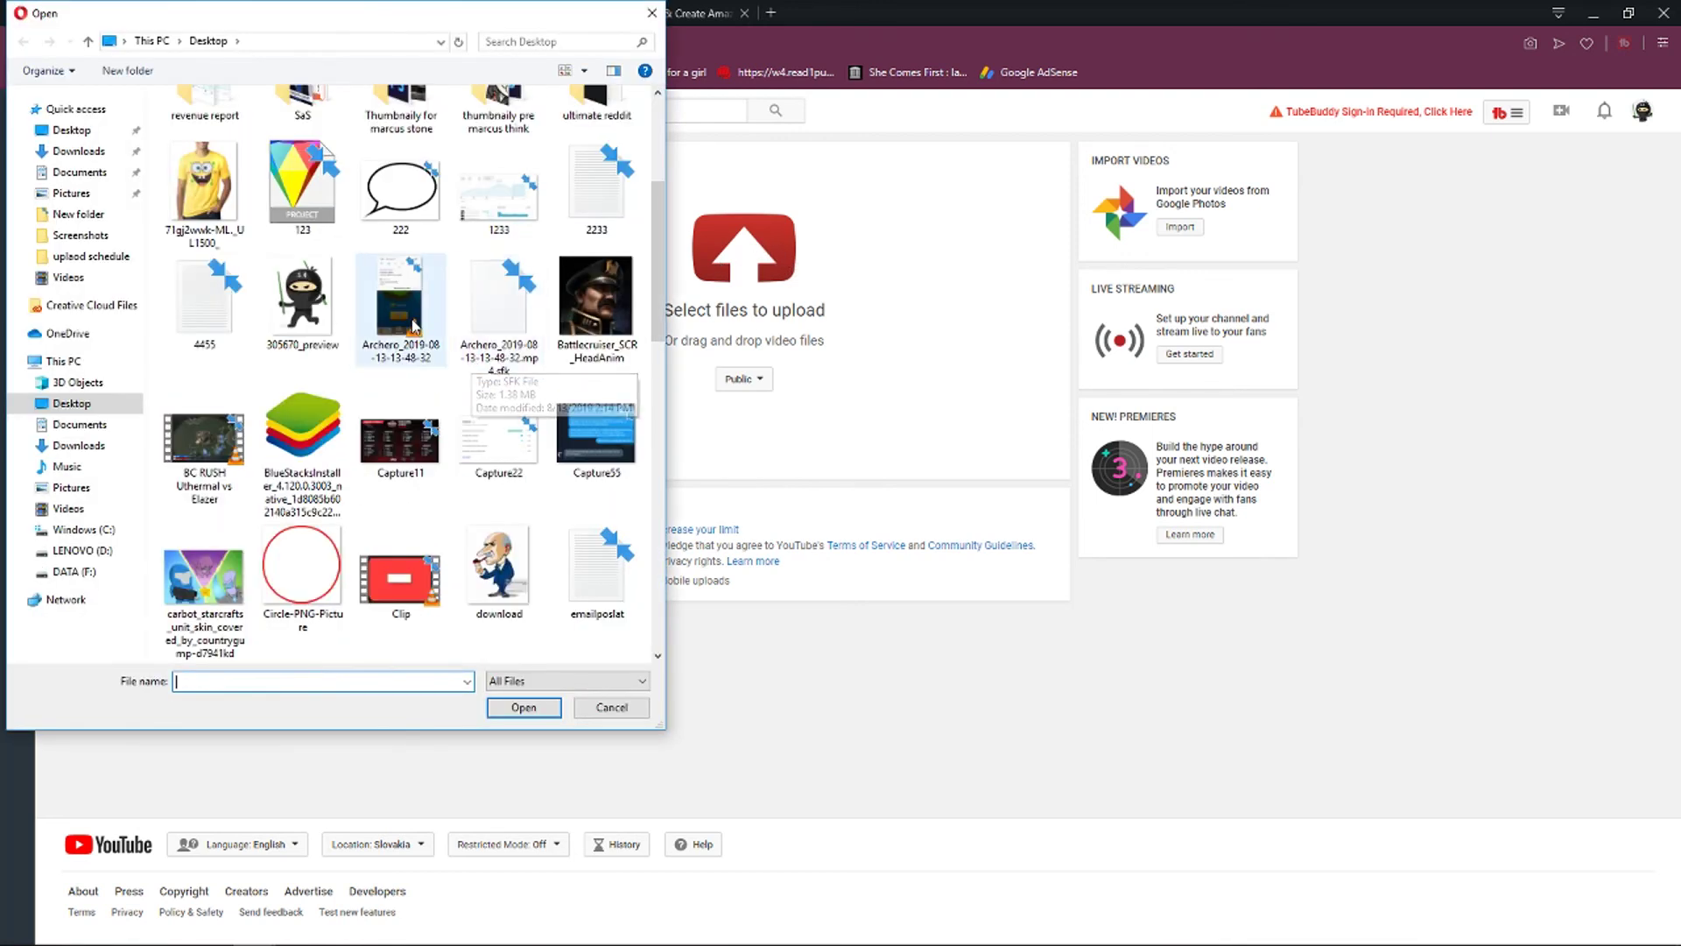
pyautogui.doubleClick(411, 322)
pyautogui.tripleClick(724, 283)
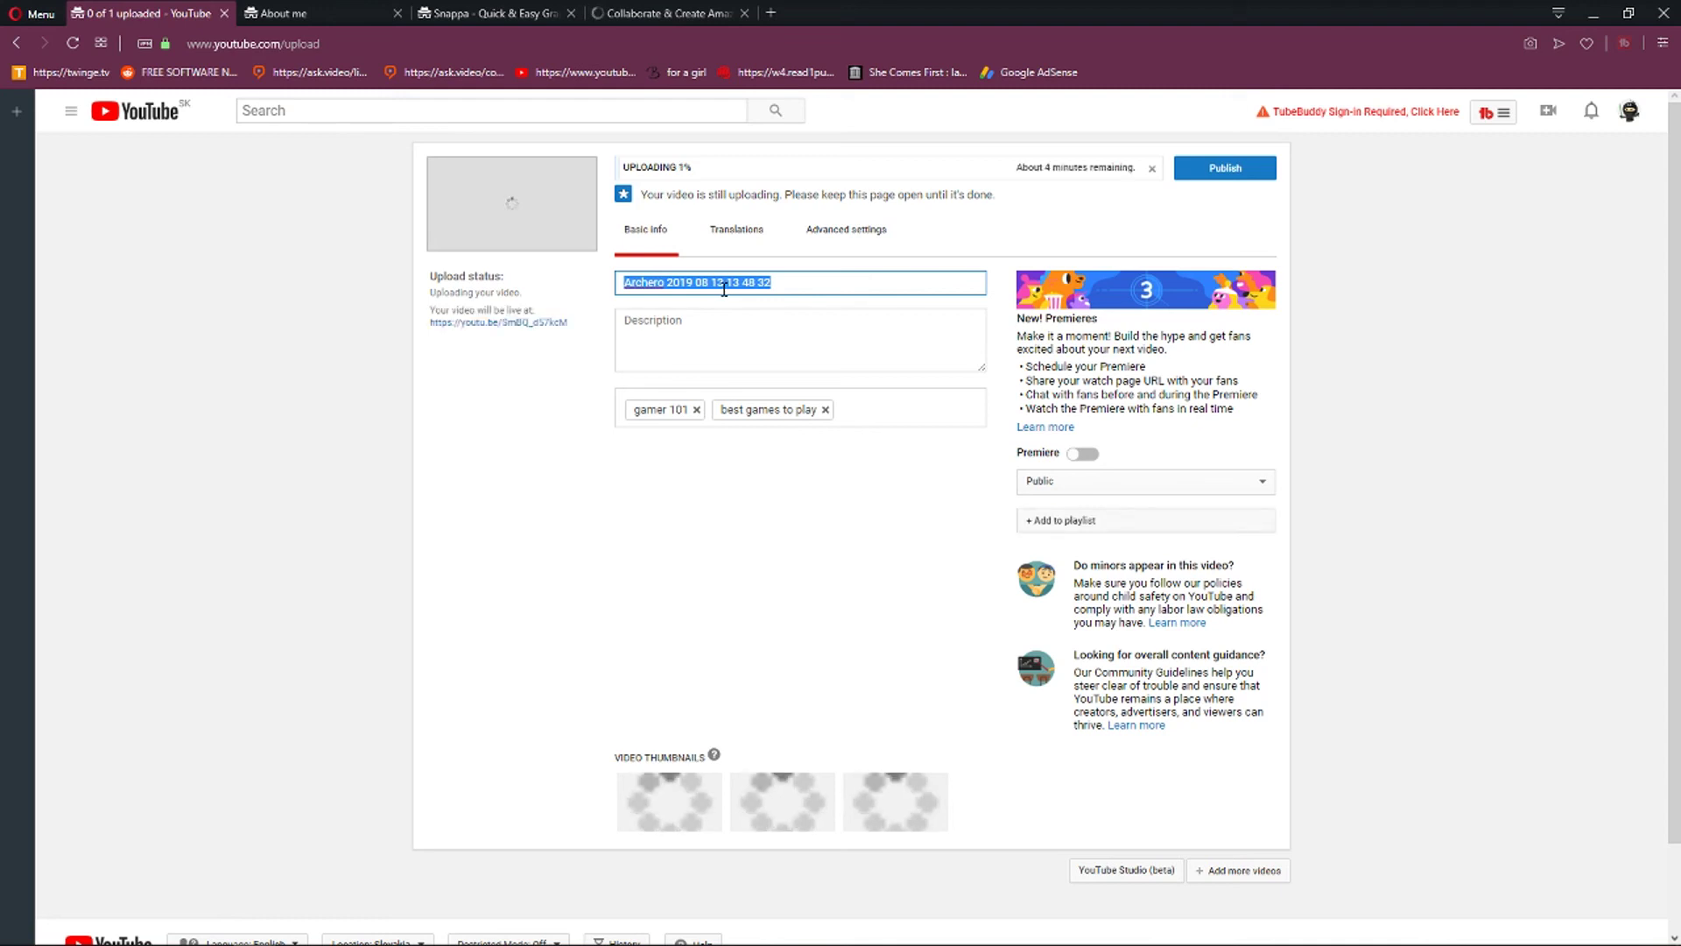
# Retitle the video 'ARchero gameplay -Must watch' and add the description 'In this video we will watch together archero gameplay. hope you will enjoy it! :)'.
pyautogui.press('BackSpace')
pyautogui.write('ARche')
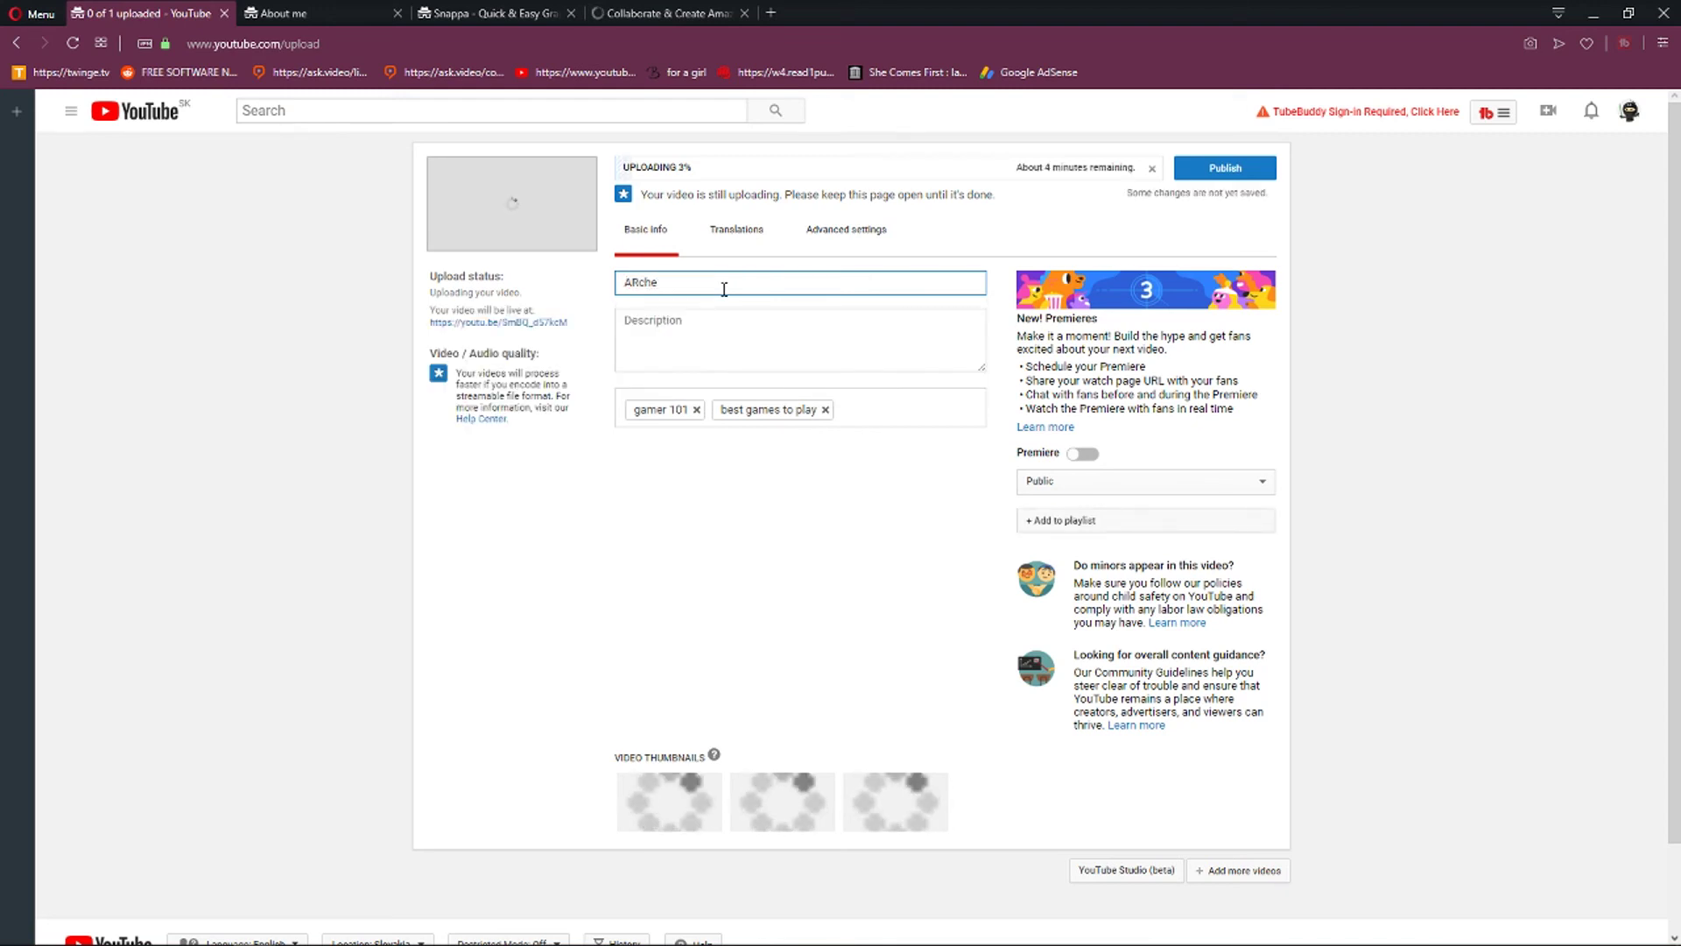
pyautogui.write('ro gamepl')
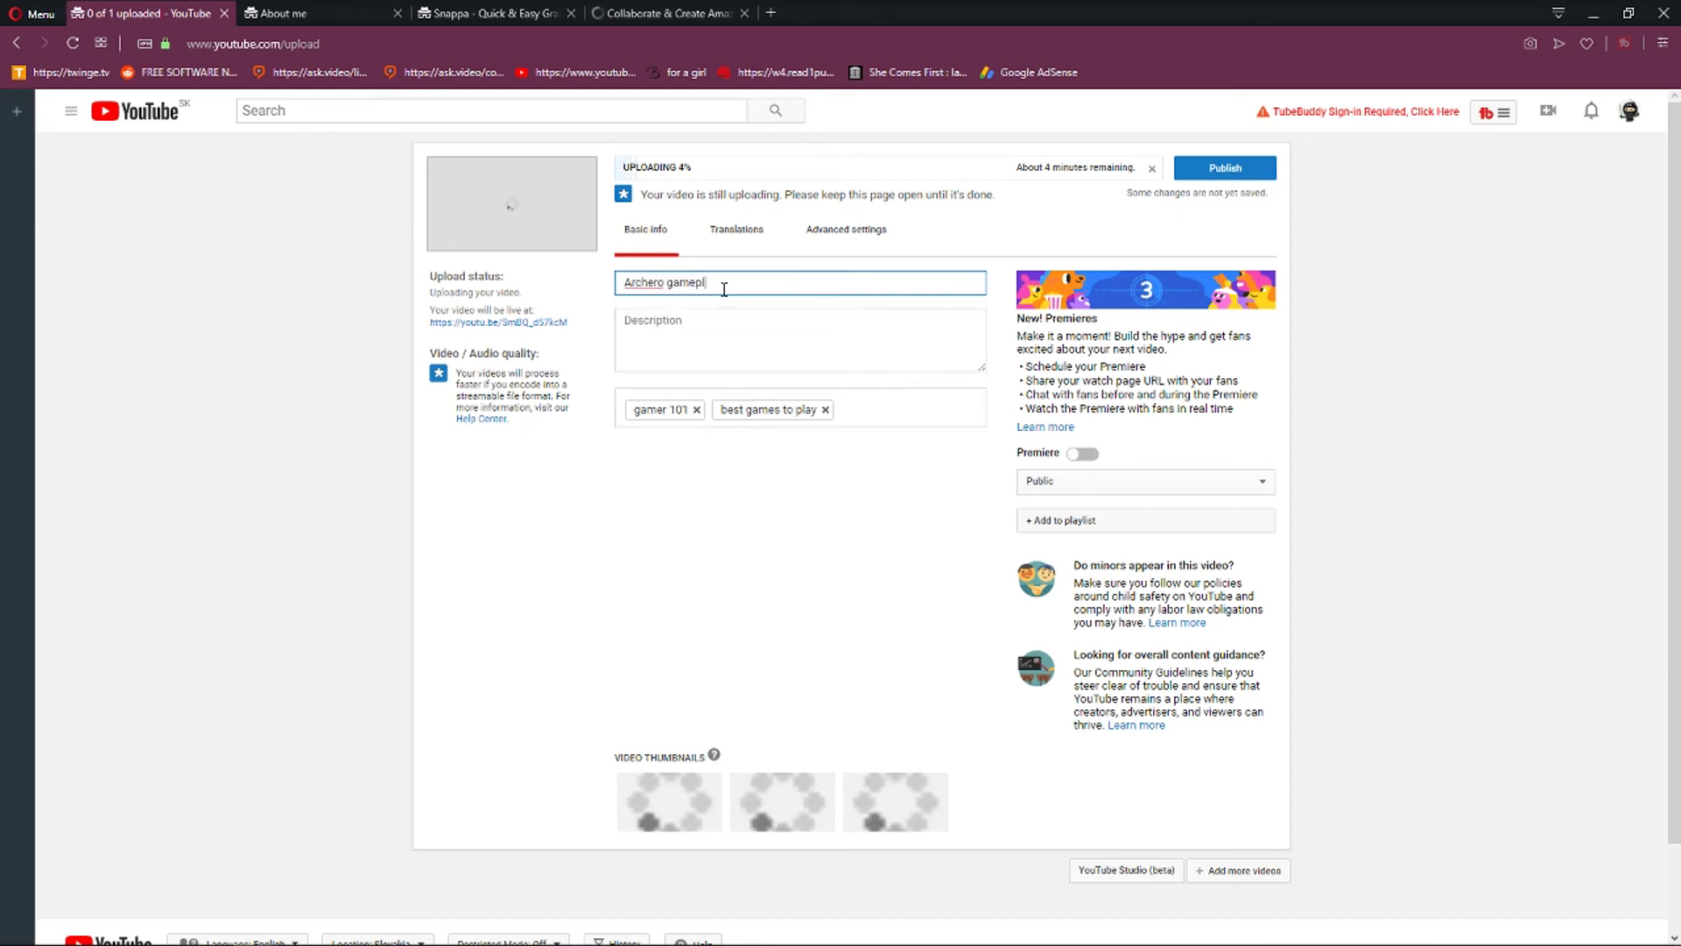
pyautogui.write('ay -Must watch')
pyautogui.press('Tab')
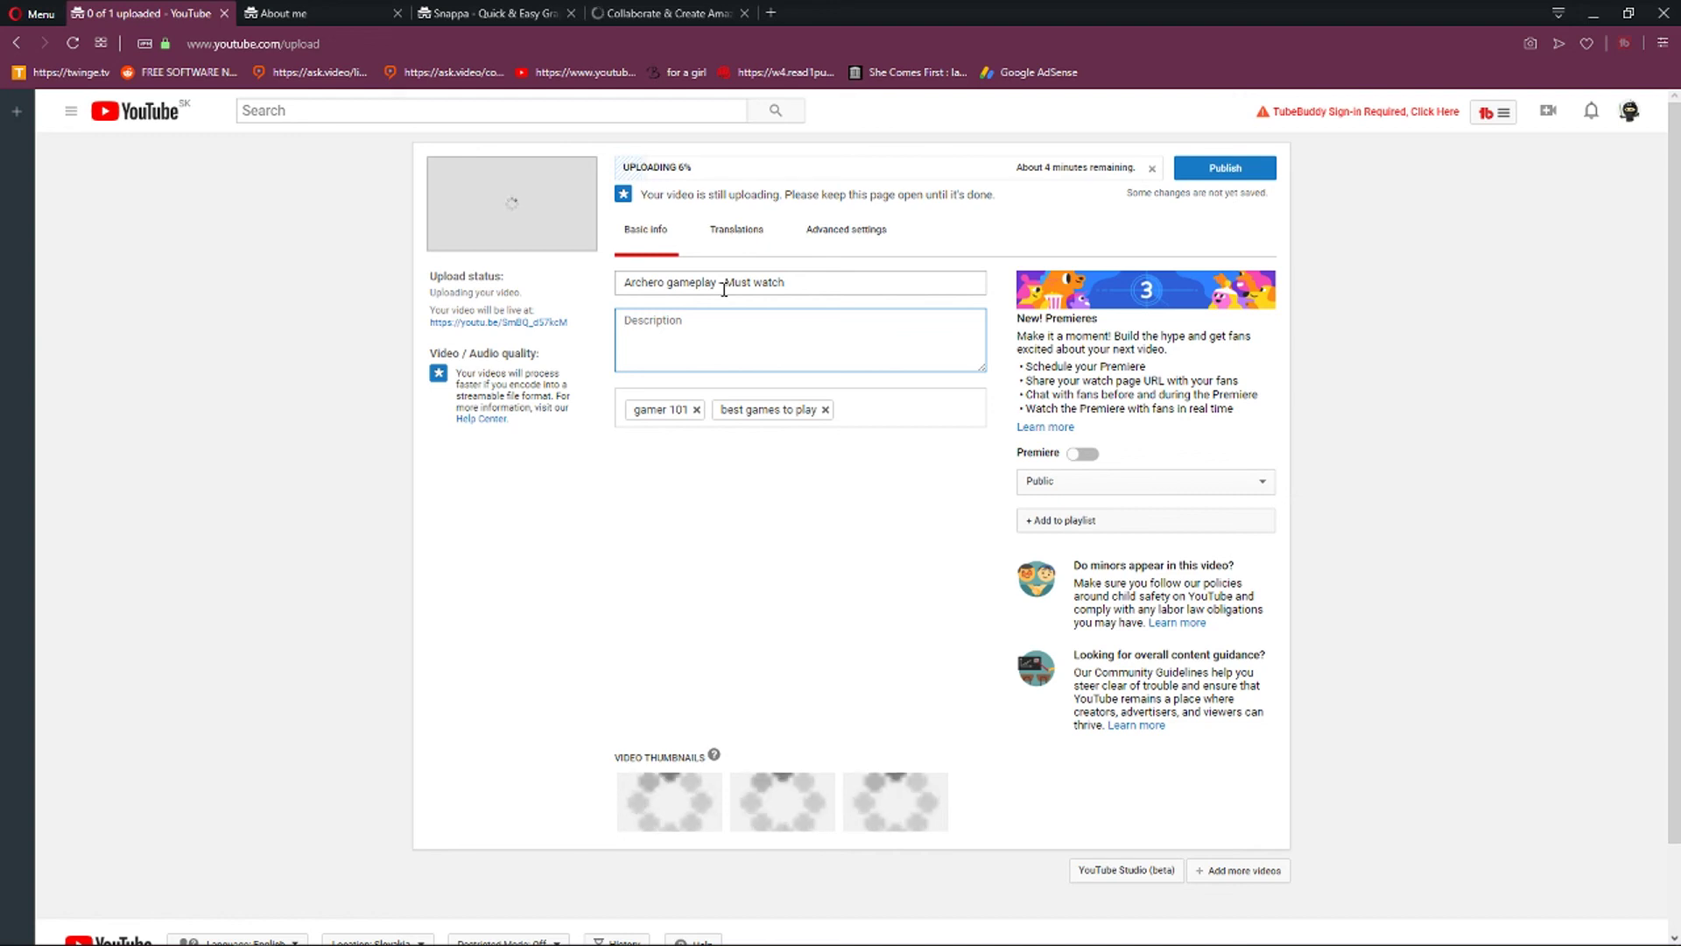
pyautogui.write('In this video ')
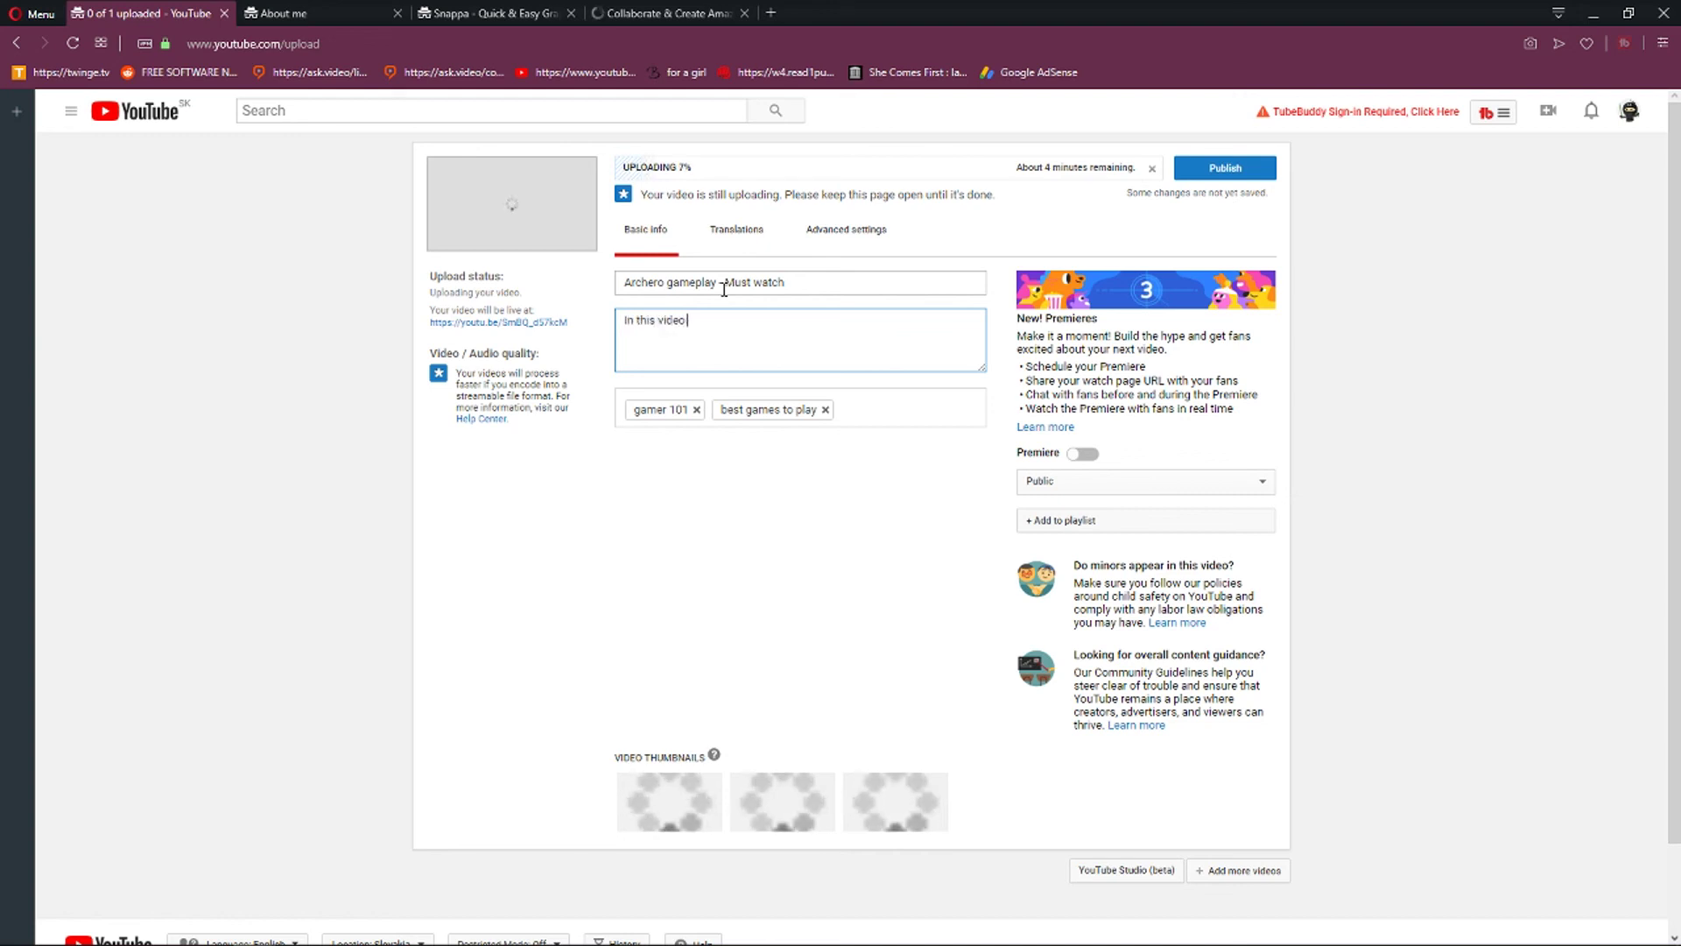
pyautogui.write('we will watch toge')
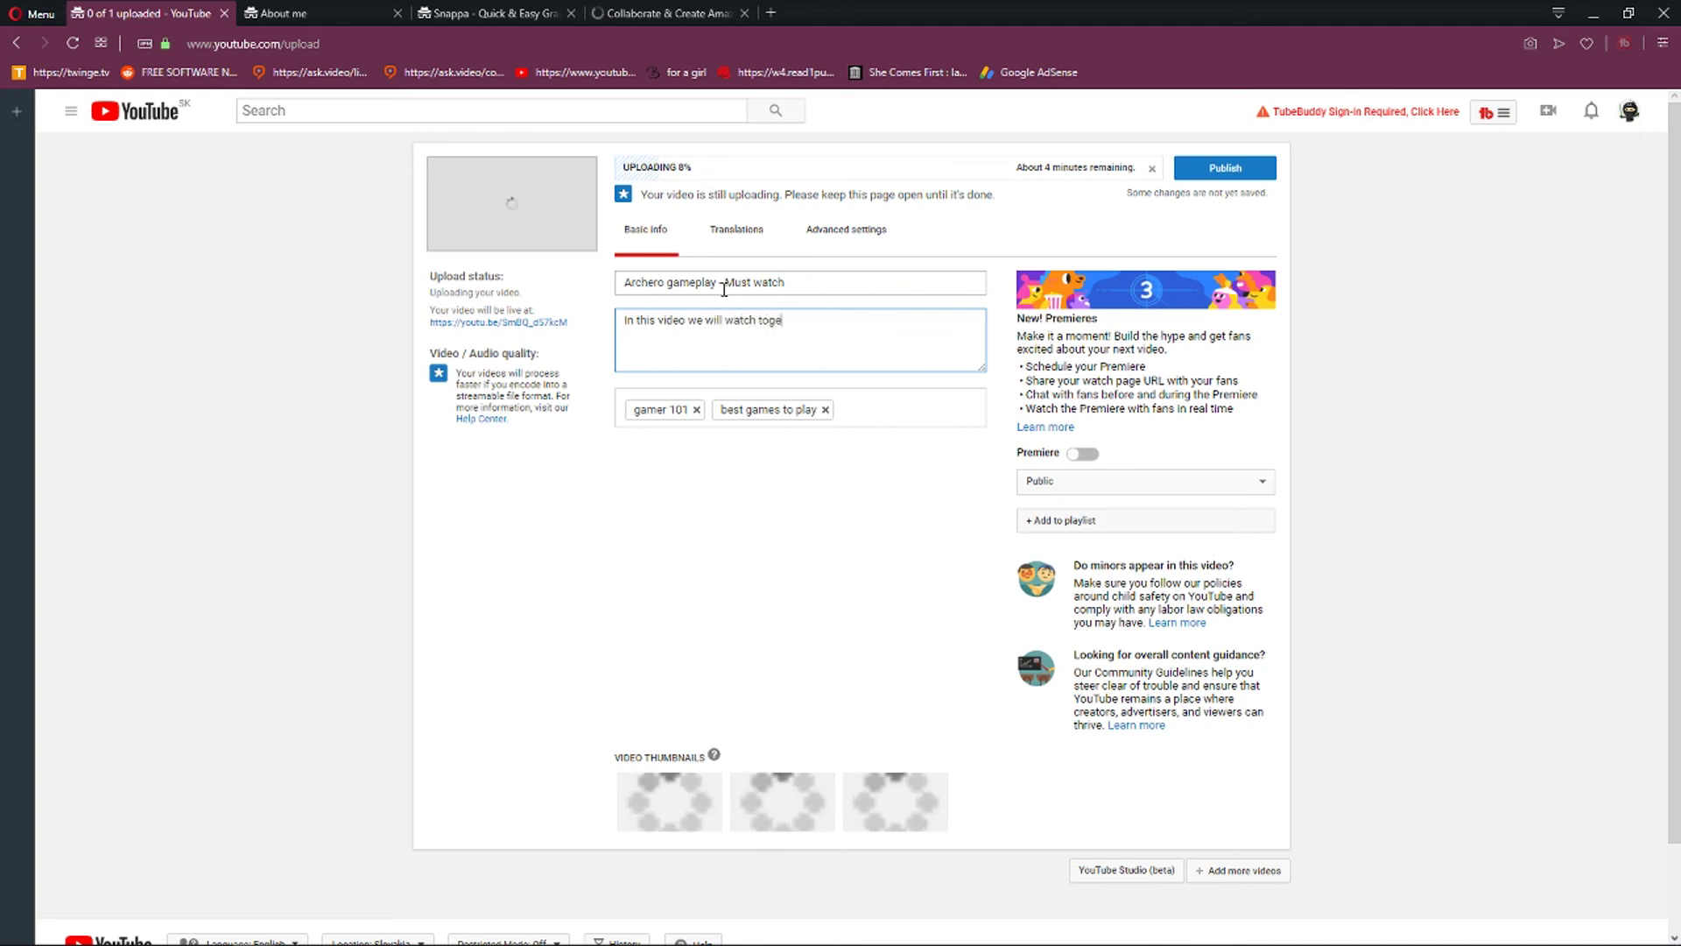
pyautogui.write('ther archero gamep')
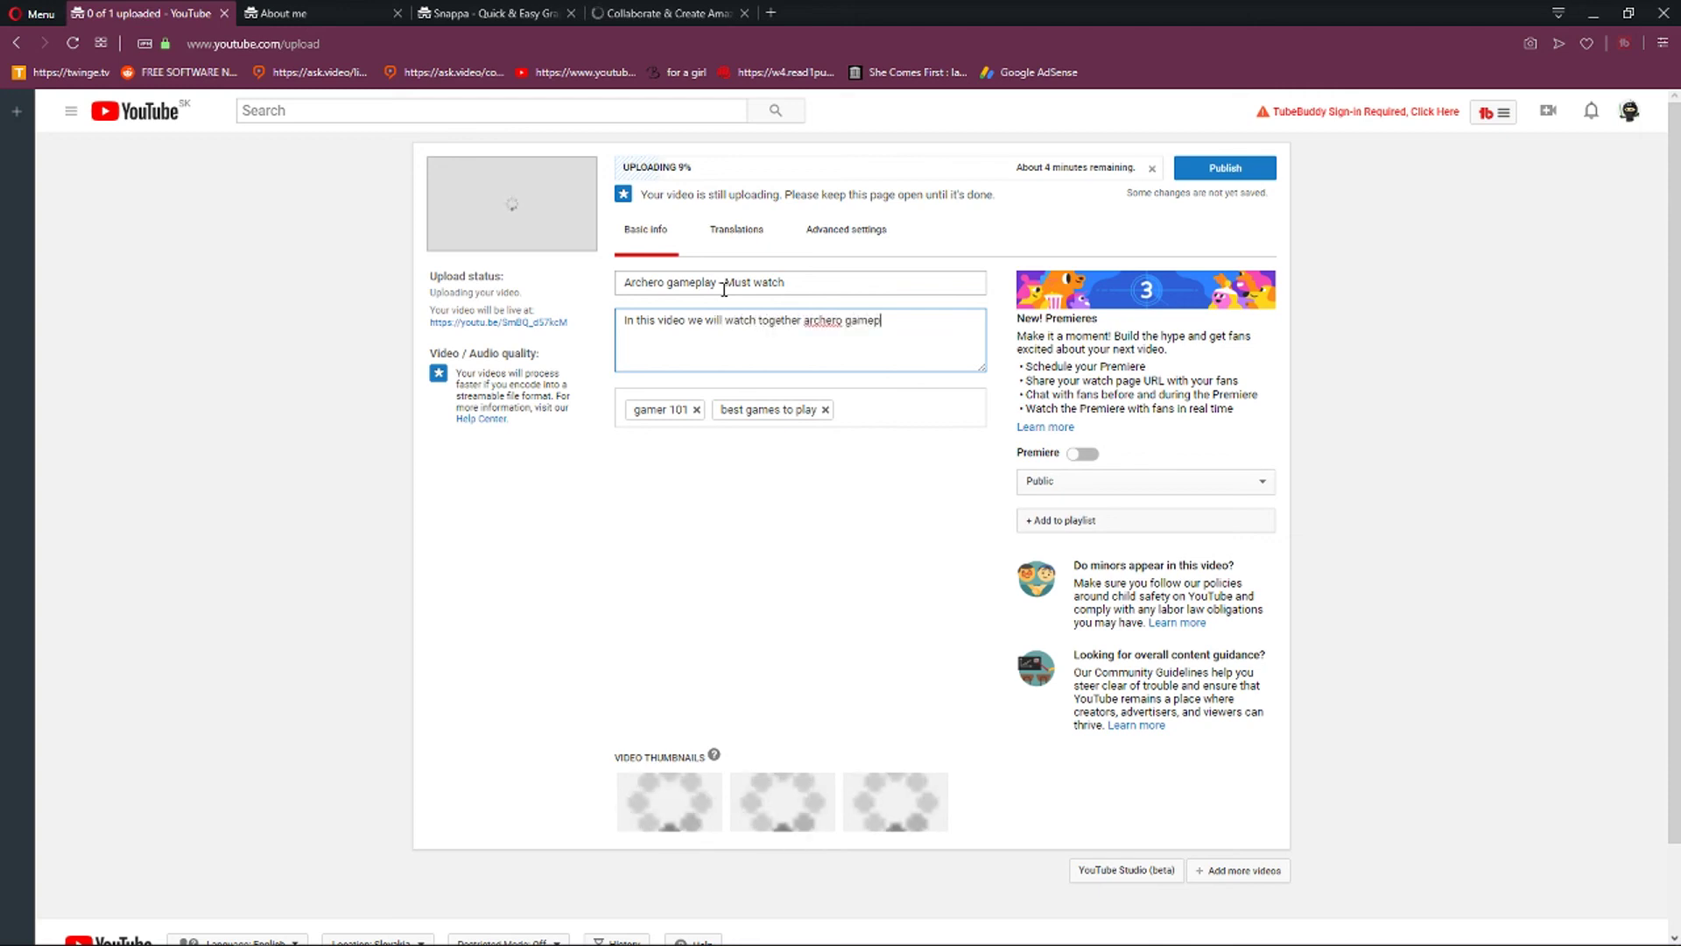
pyautogui.write('lay. hope you will enjoy it! :)')
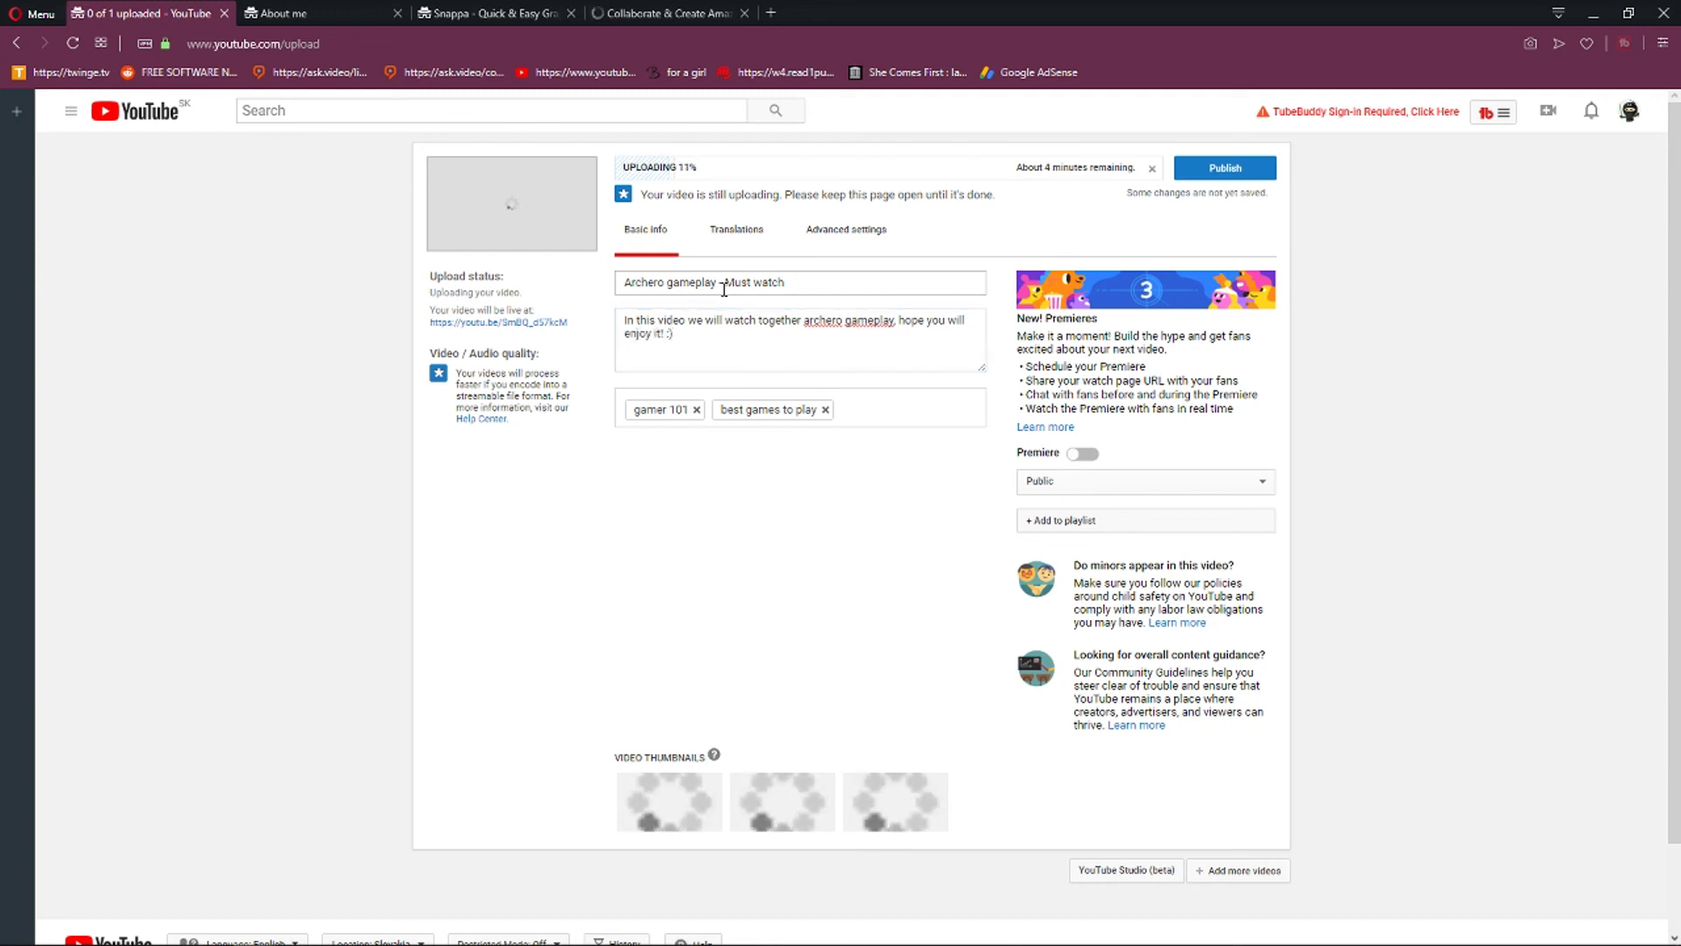
# Add the tags 'archero gameplay' and 'must!' to the defaults and publish the video.
pyautogui.click(886, 416)
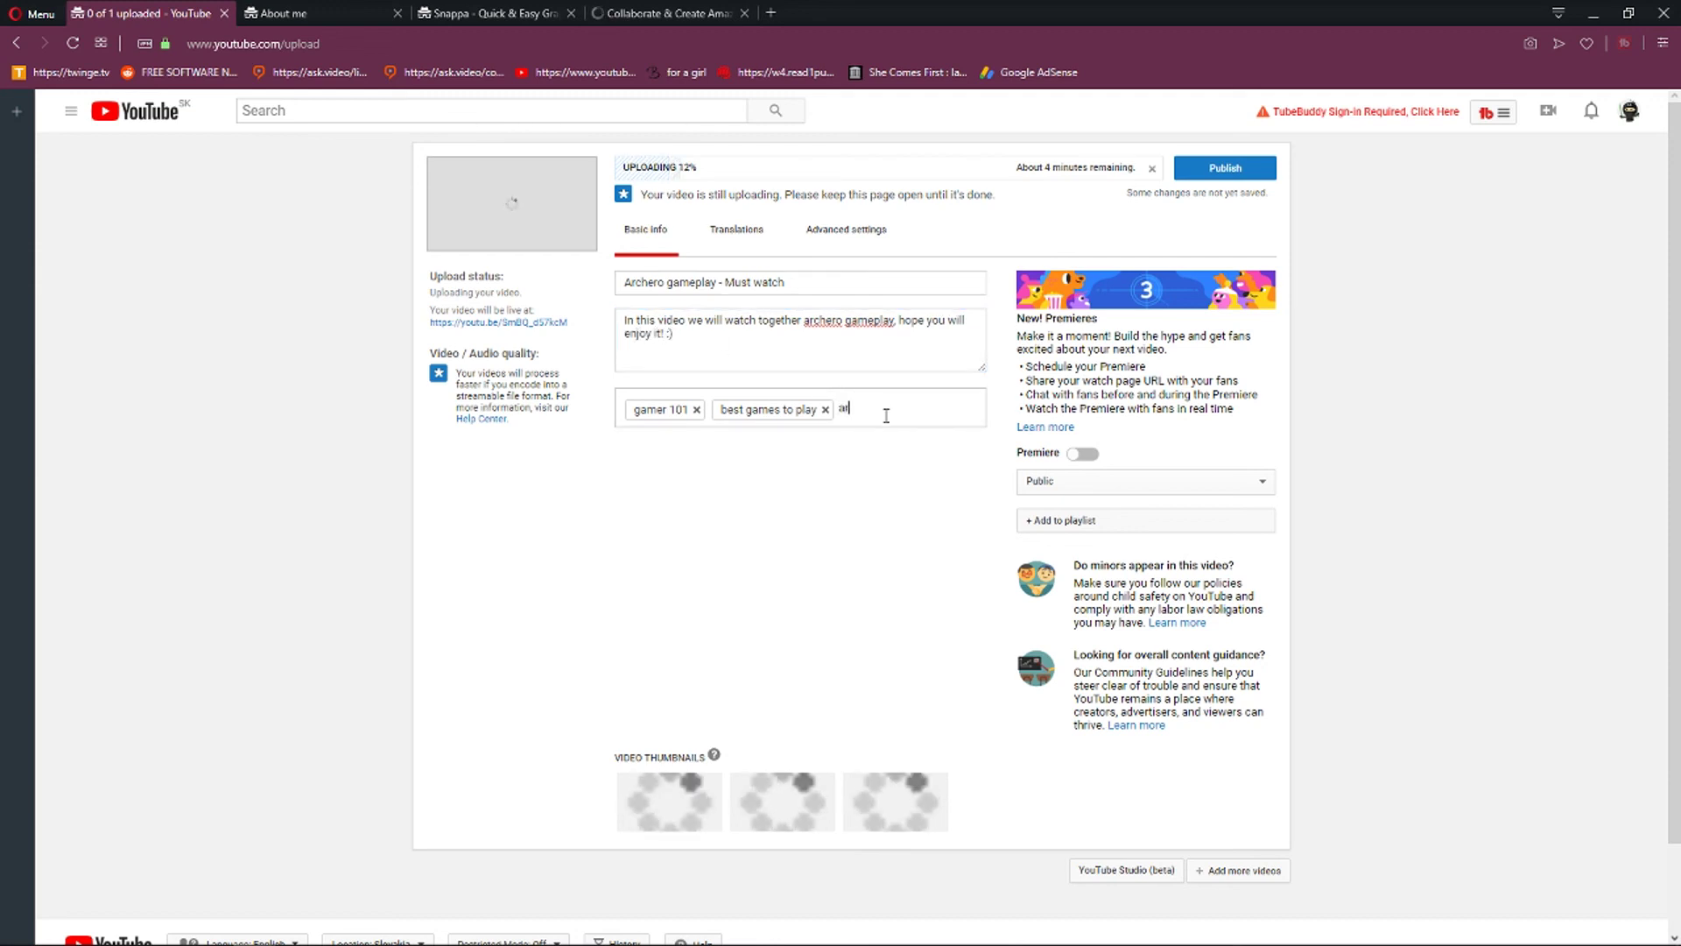
pyautogui.write('archero gameplay')
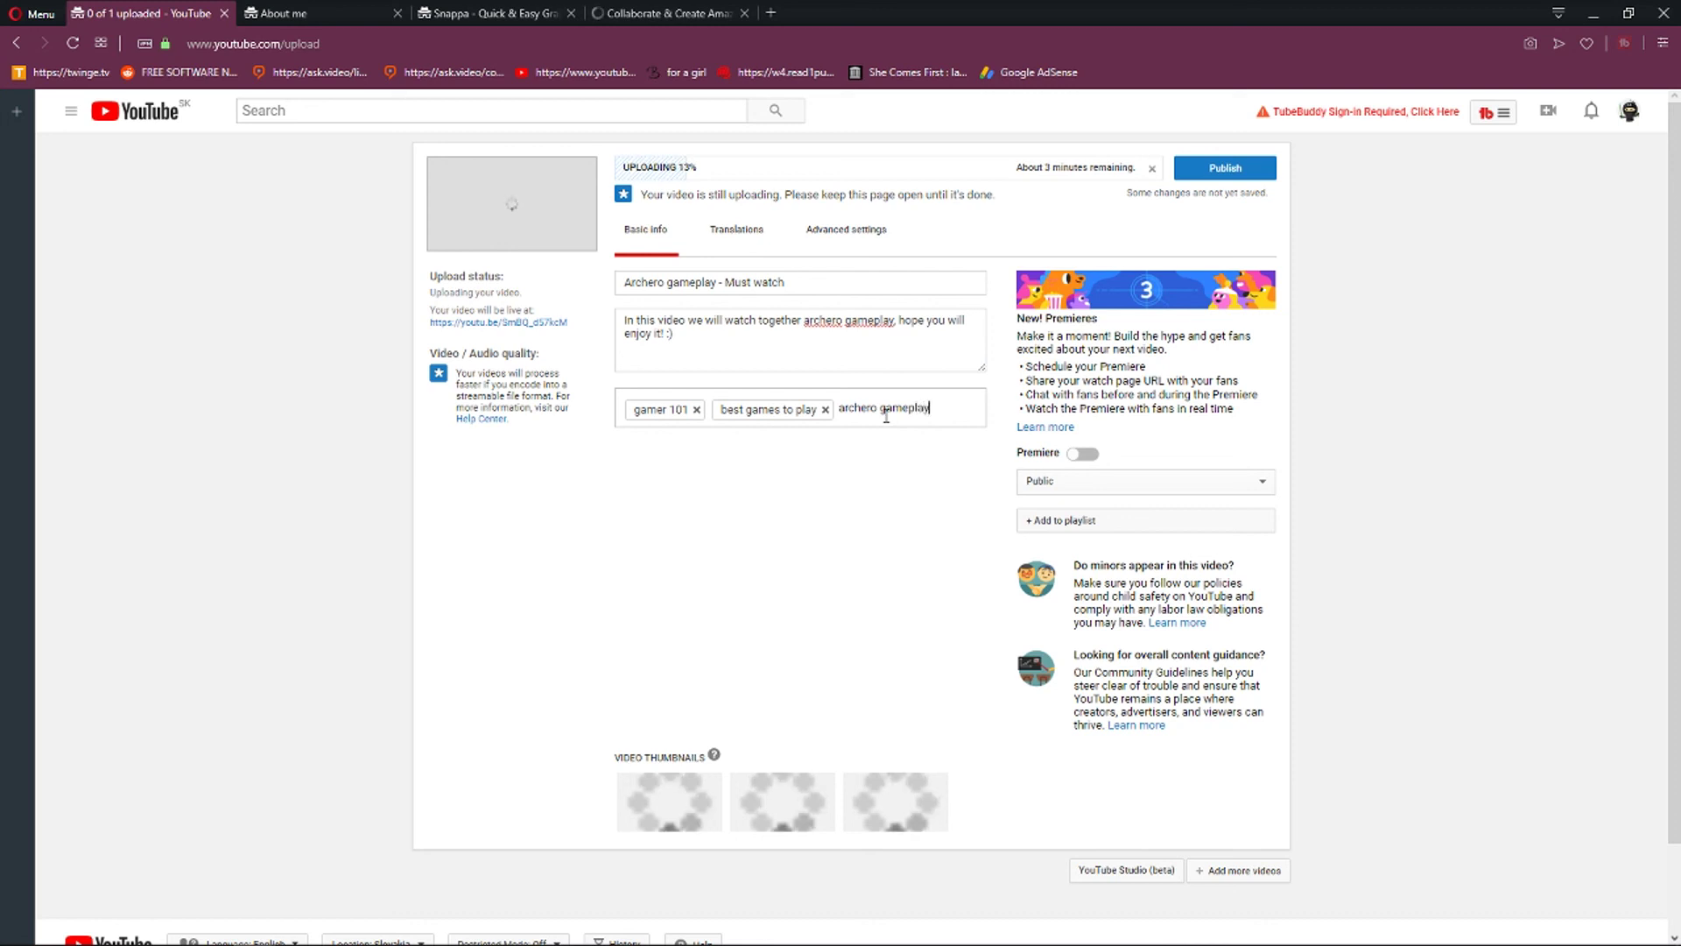
pyautogui.press('Return')
pyautogui.write('must watch enjoy the video')
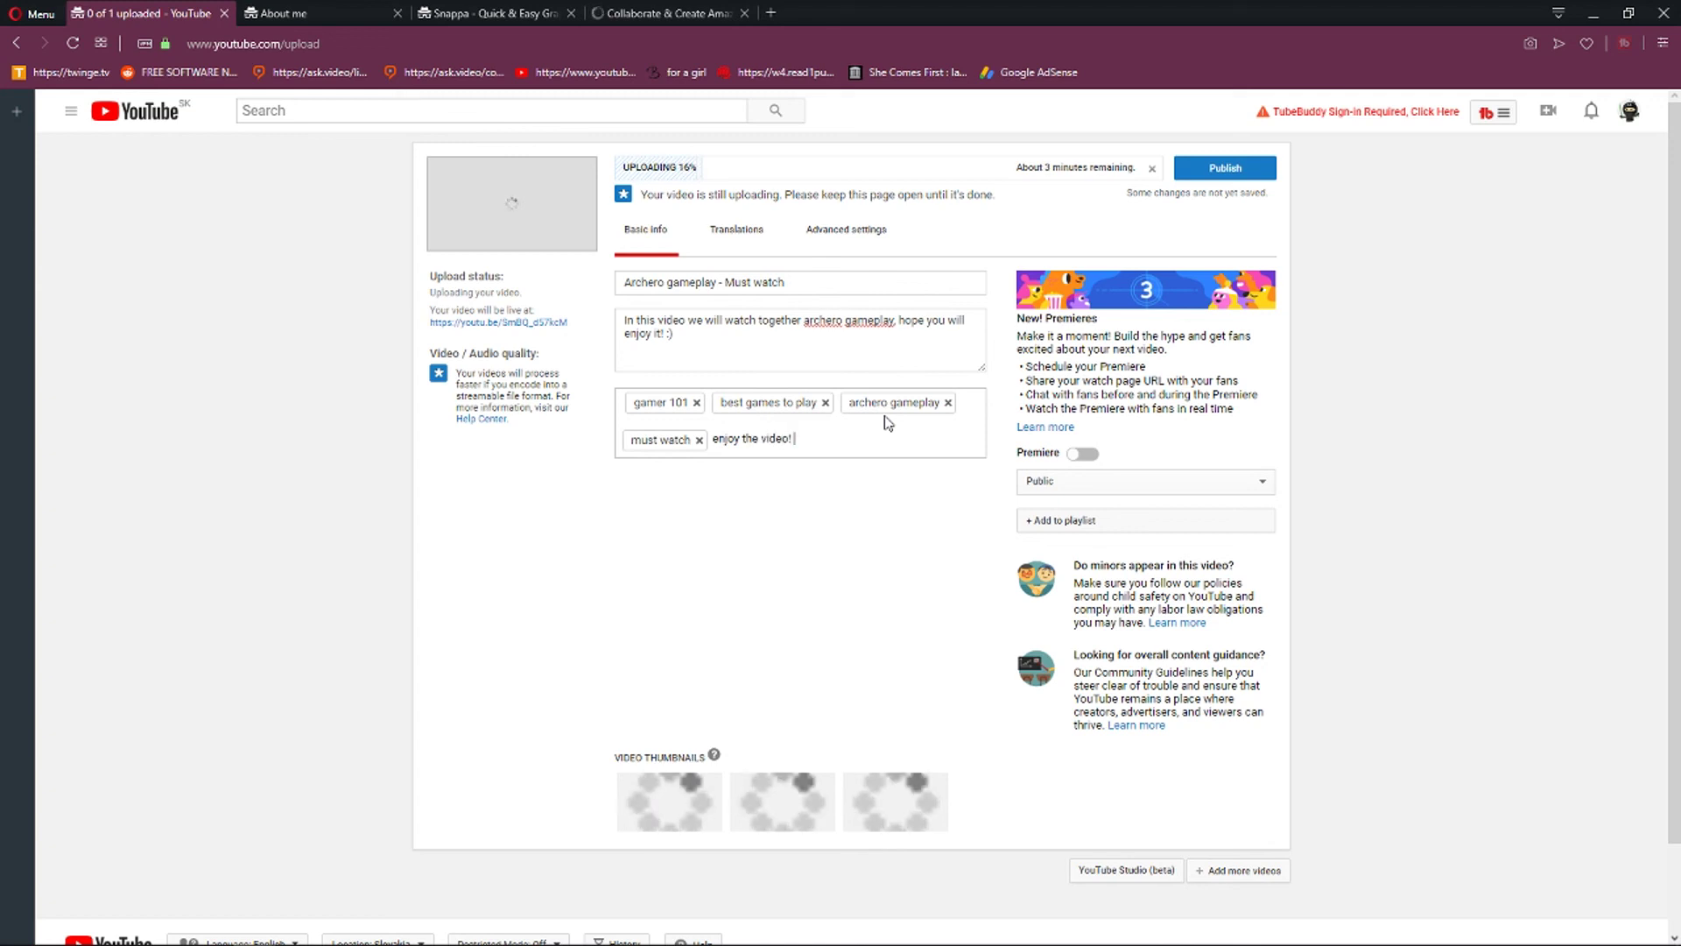
pyautogui.write('!')
pyautogui.click(1216, 169)
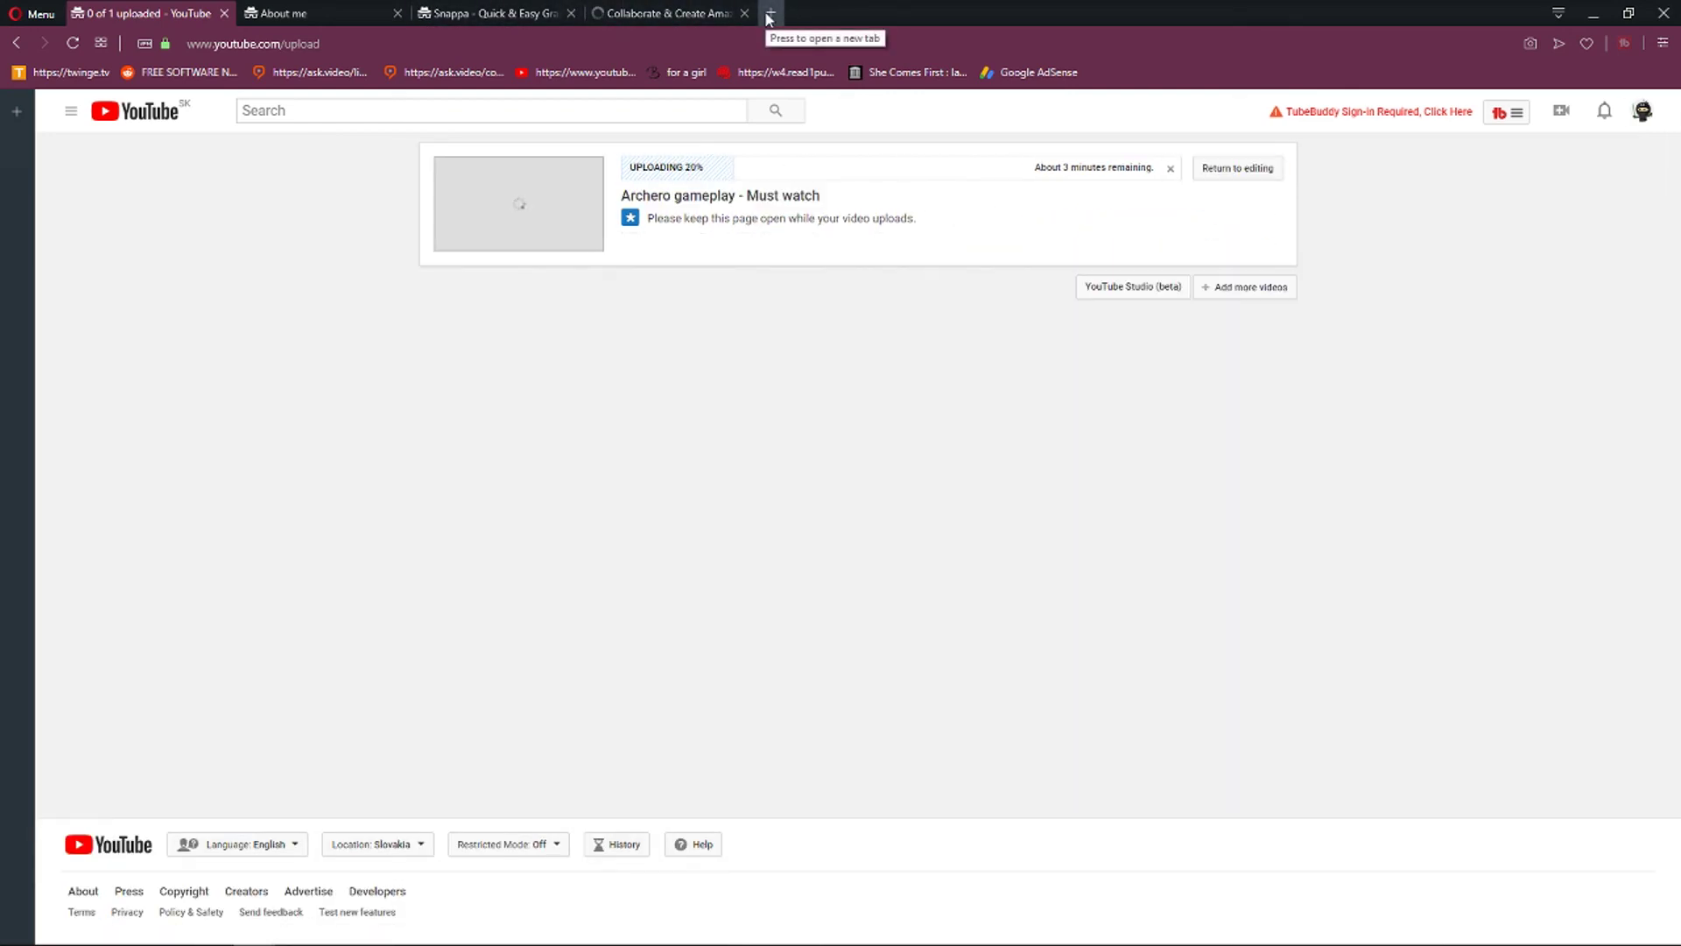
pyautogui.click(770, 18)
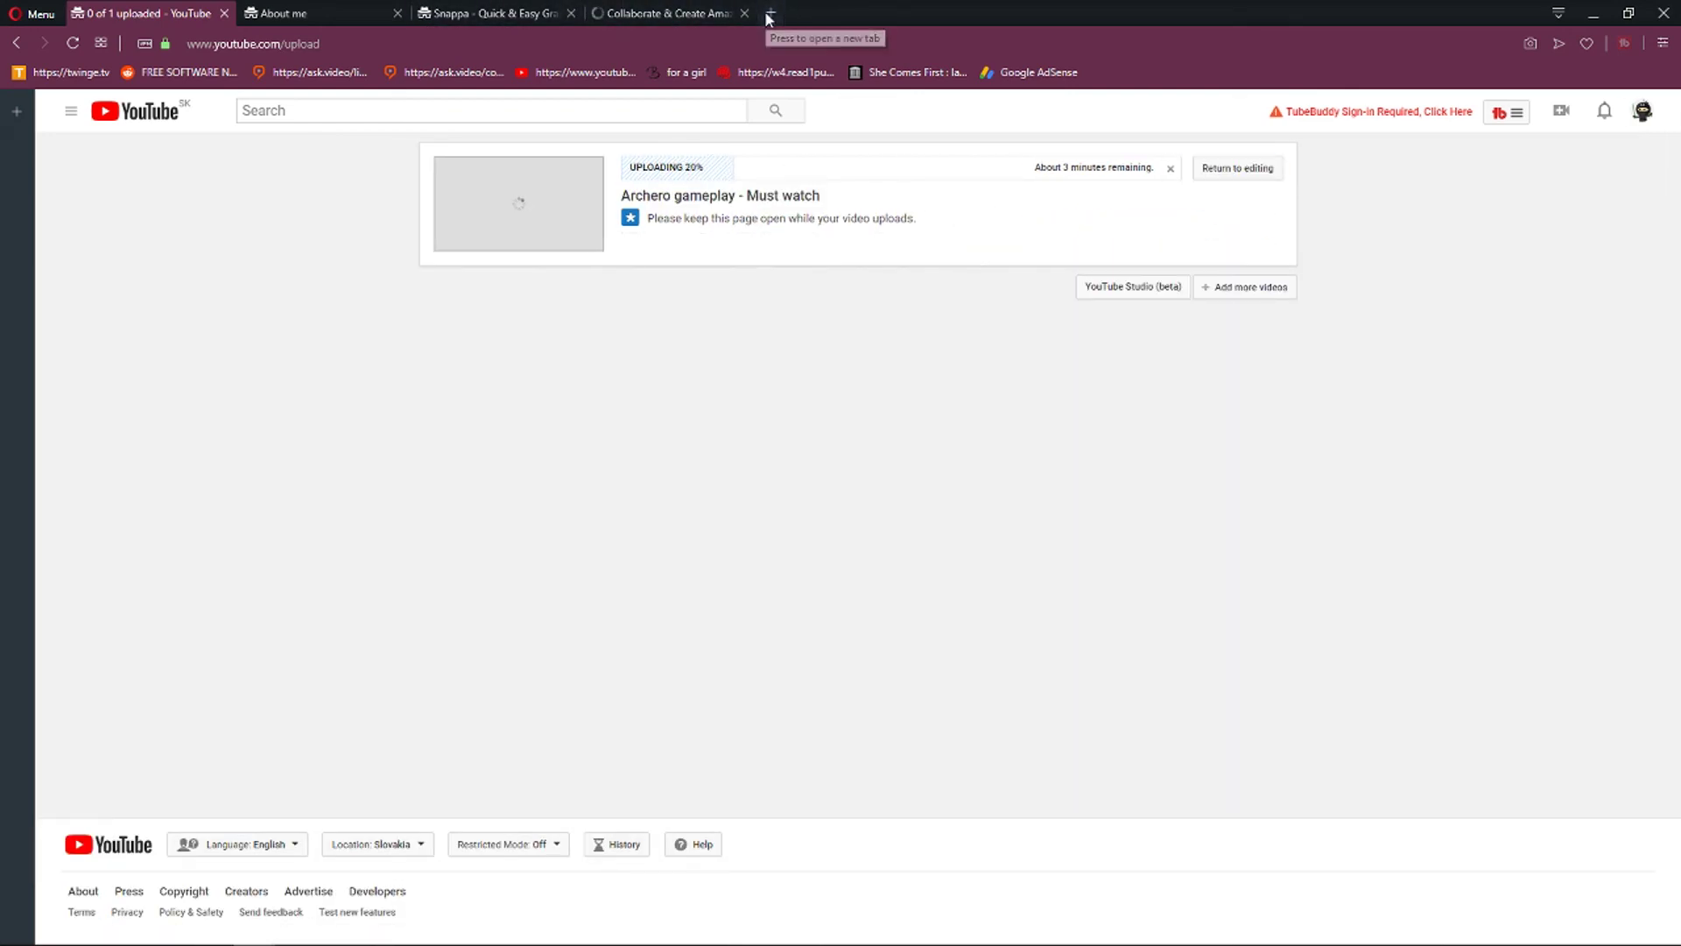
# Load youtube.com and open YouTube Studio's Videos list to confirm the Archero upload appears.
pyautogui.write('youtube.com')
pyautogui.press('Return')
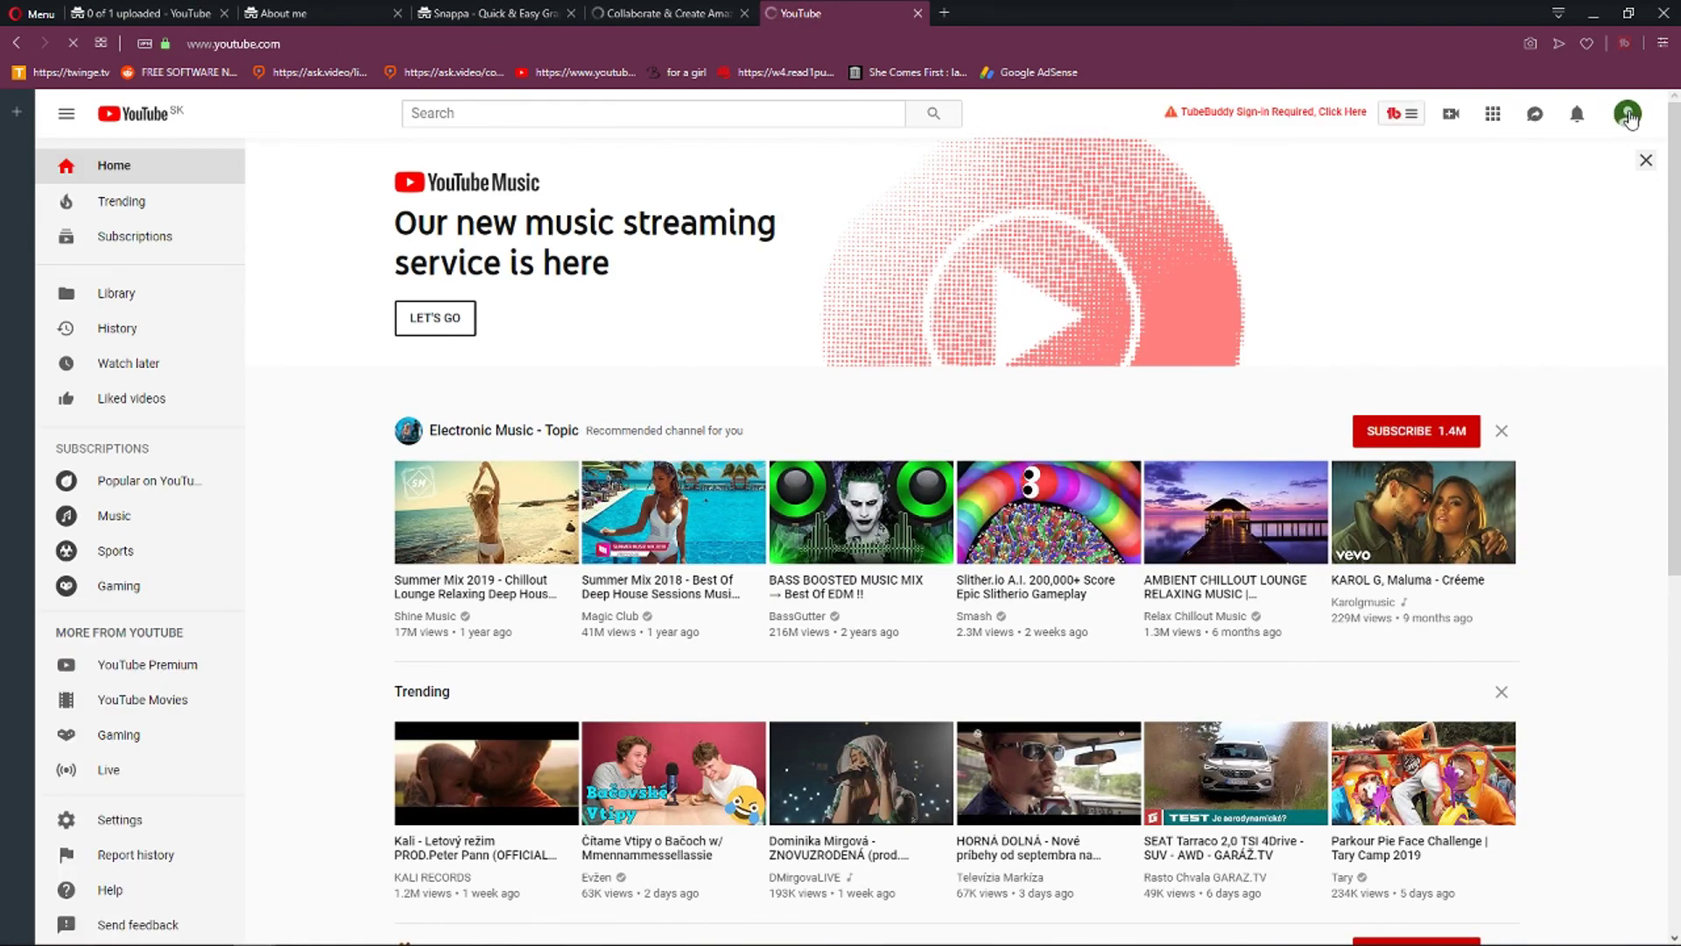
pyautogui.click(1626, 114)
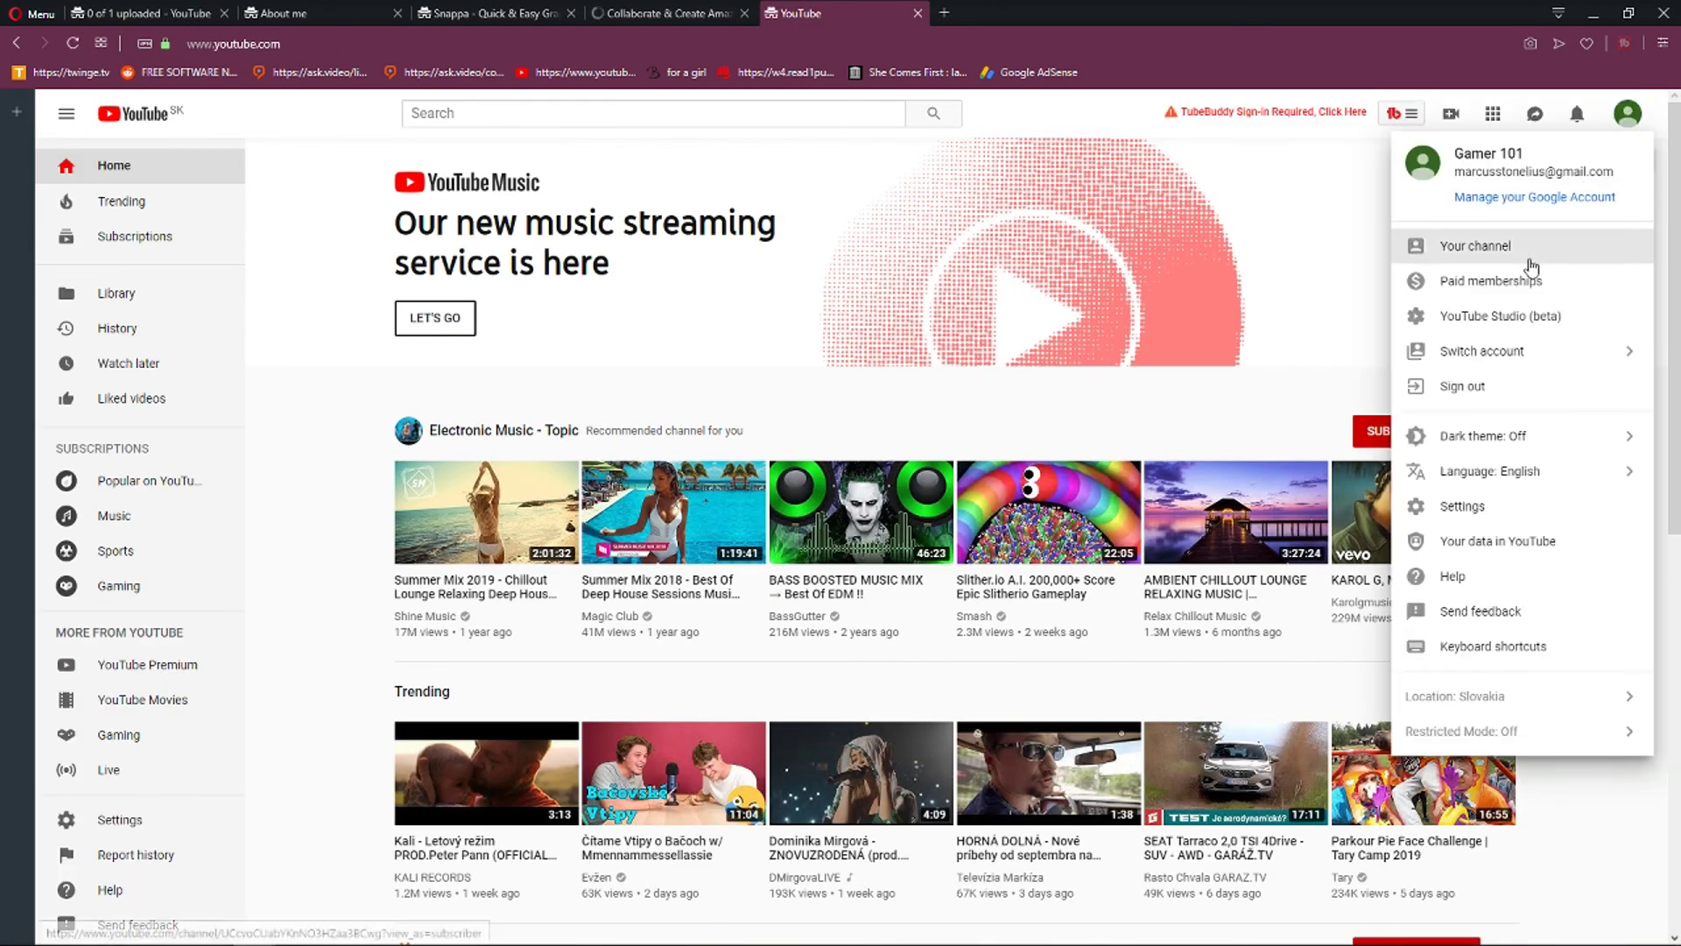
pyautogui.click(1514, 313)
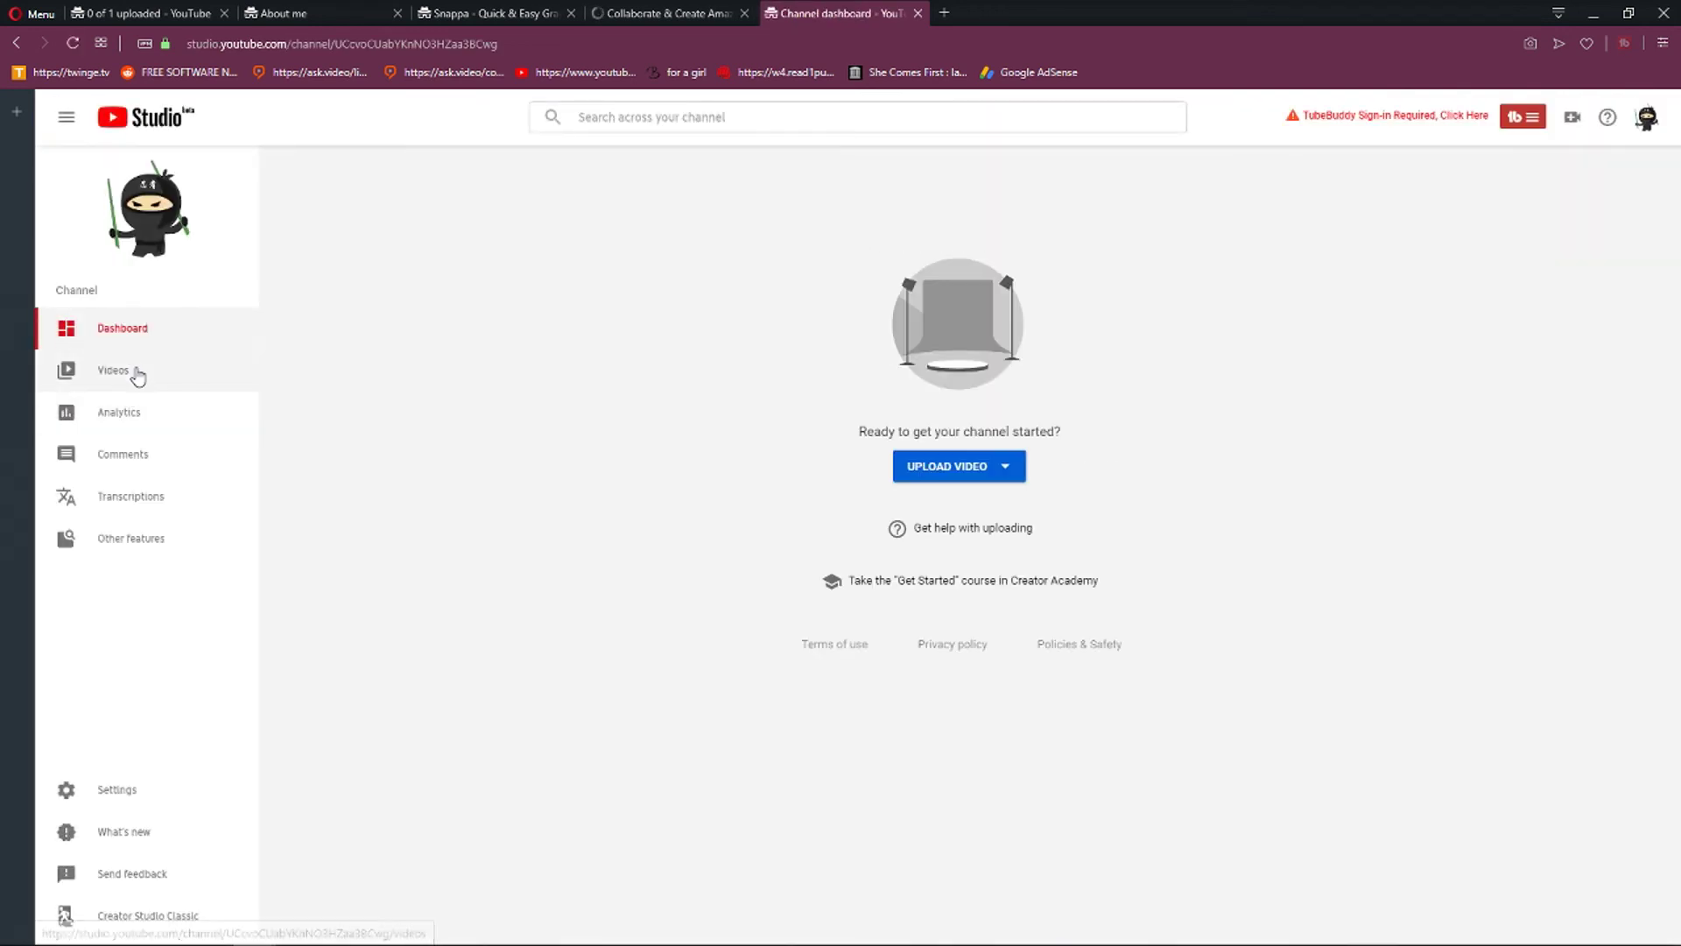
pyautogui.click(136, 372)
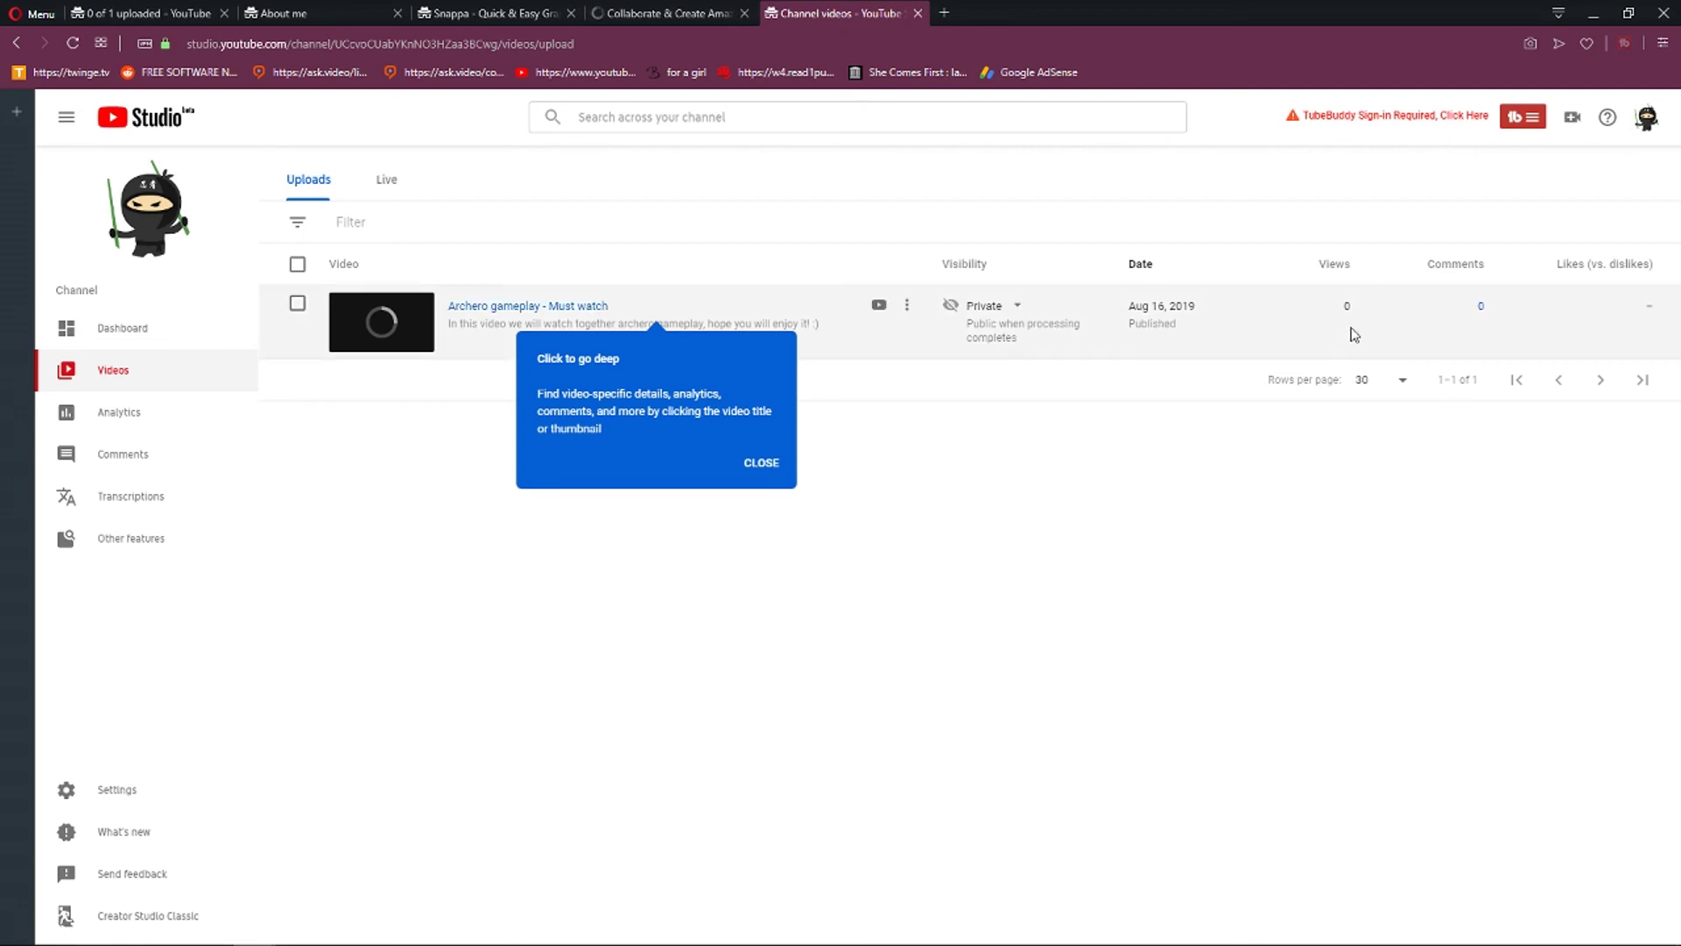
# Dismiss the video-details tip and view the channel analytics overview for the last 28 days.
pyautogui.click(741, 471)
pyautogui.click(168, 417)
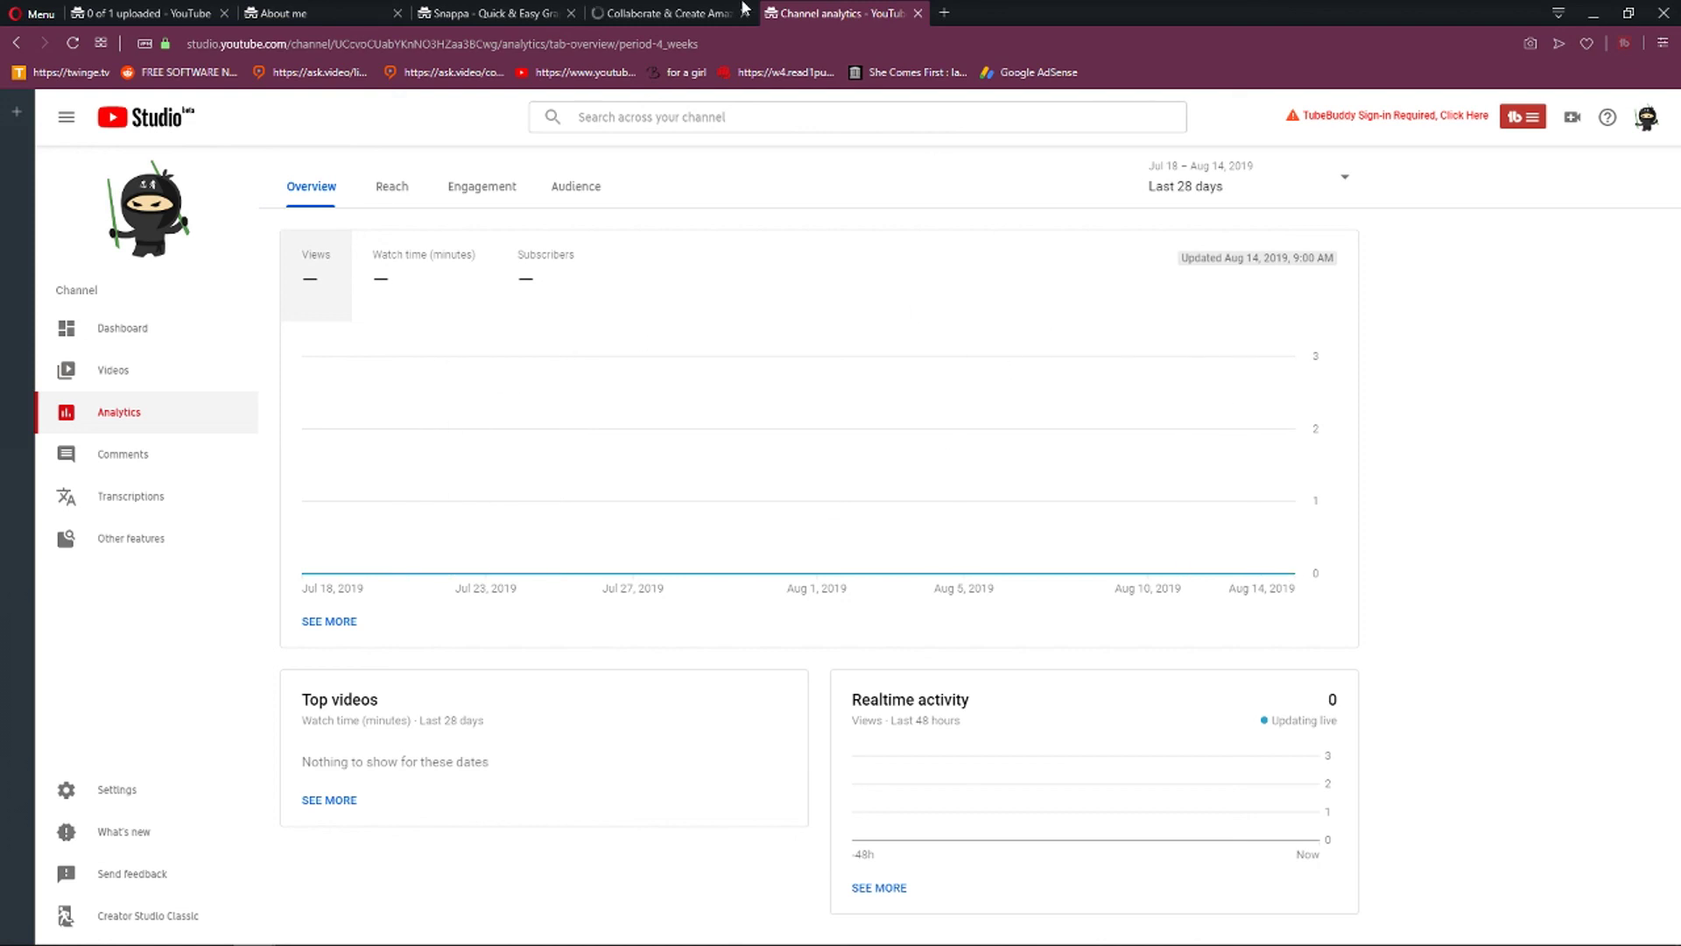
pyautogui.click(706, 9)
# Move through the Snappa and Google About me tabs back to the upload progress tab.
pyautogui.click(490, 13)
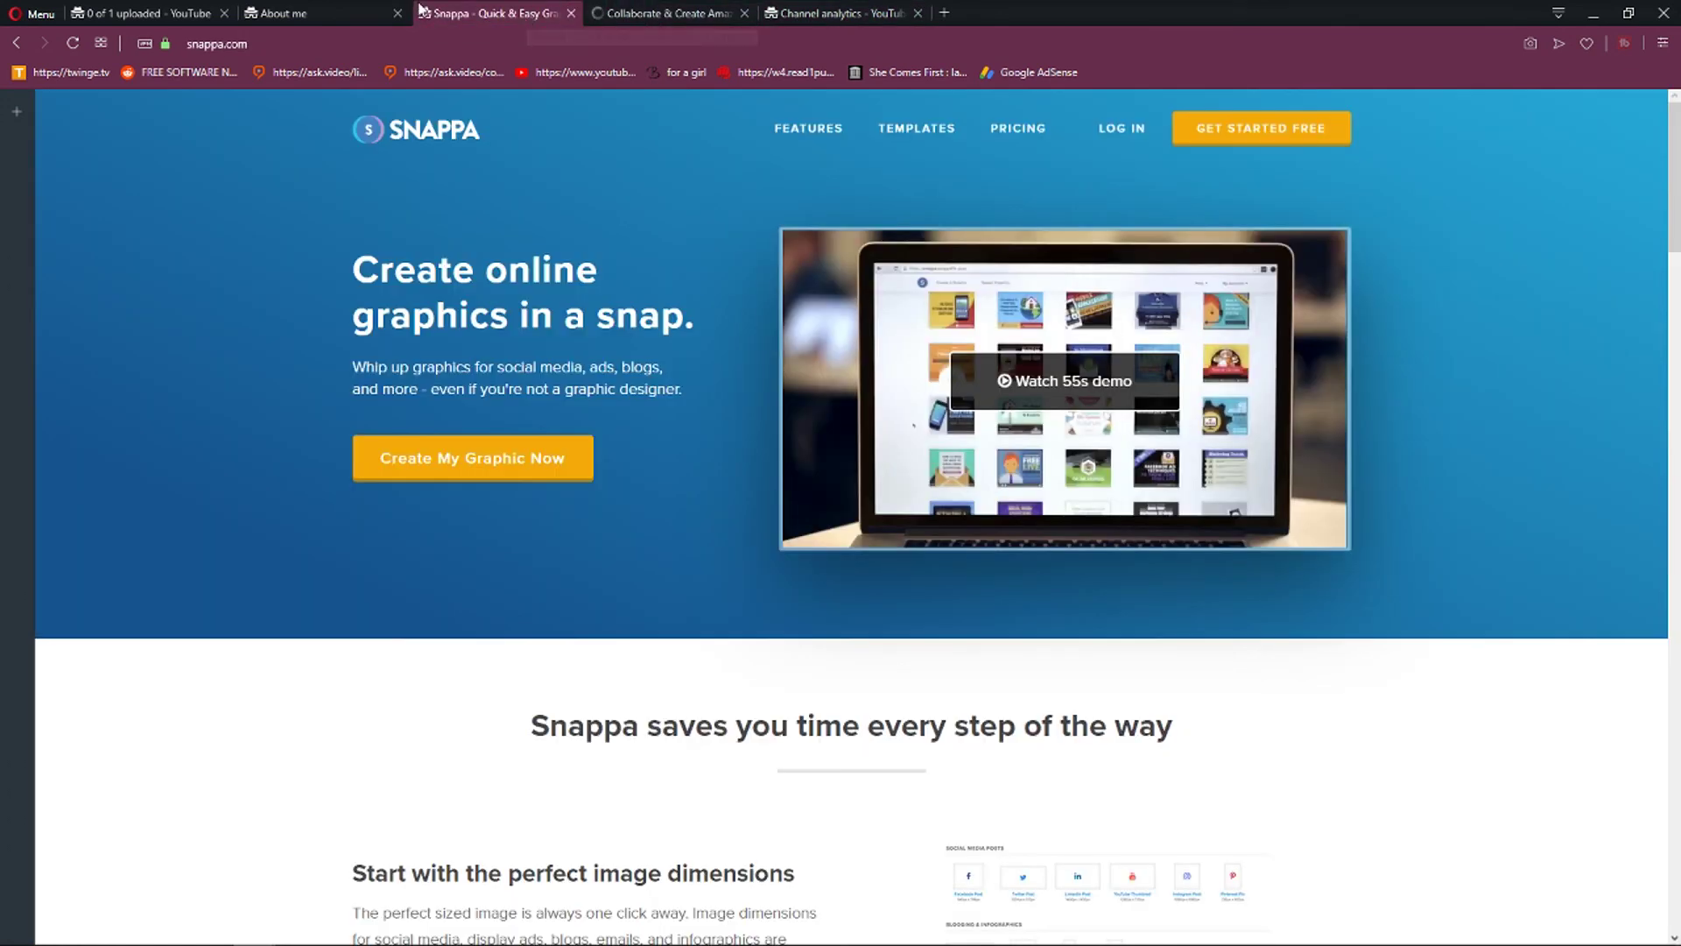
pyautogui.click(324, 13)
pyautogui.click(137, 11)
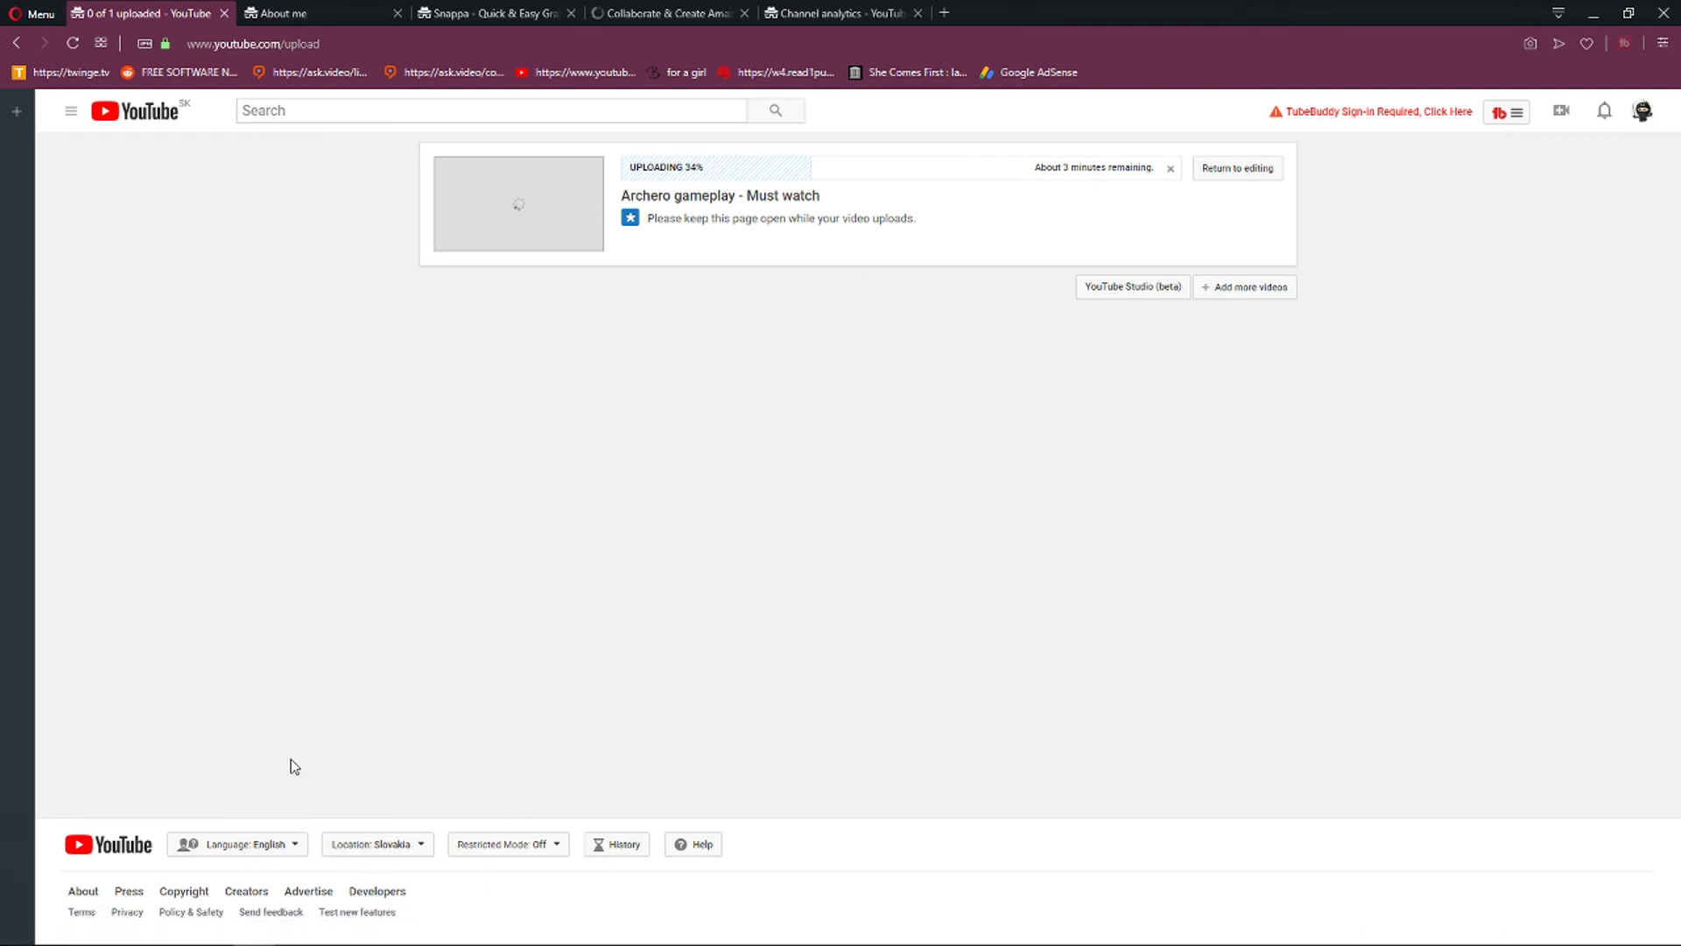
# Reload the upload page but stay on it, then request cancelling the Archero upload at 37%.
pyautogui.press('F5')
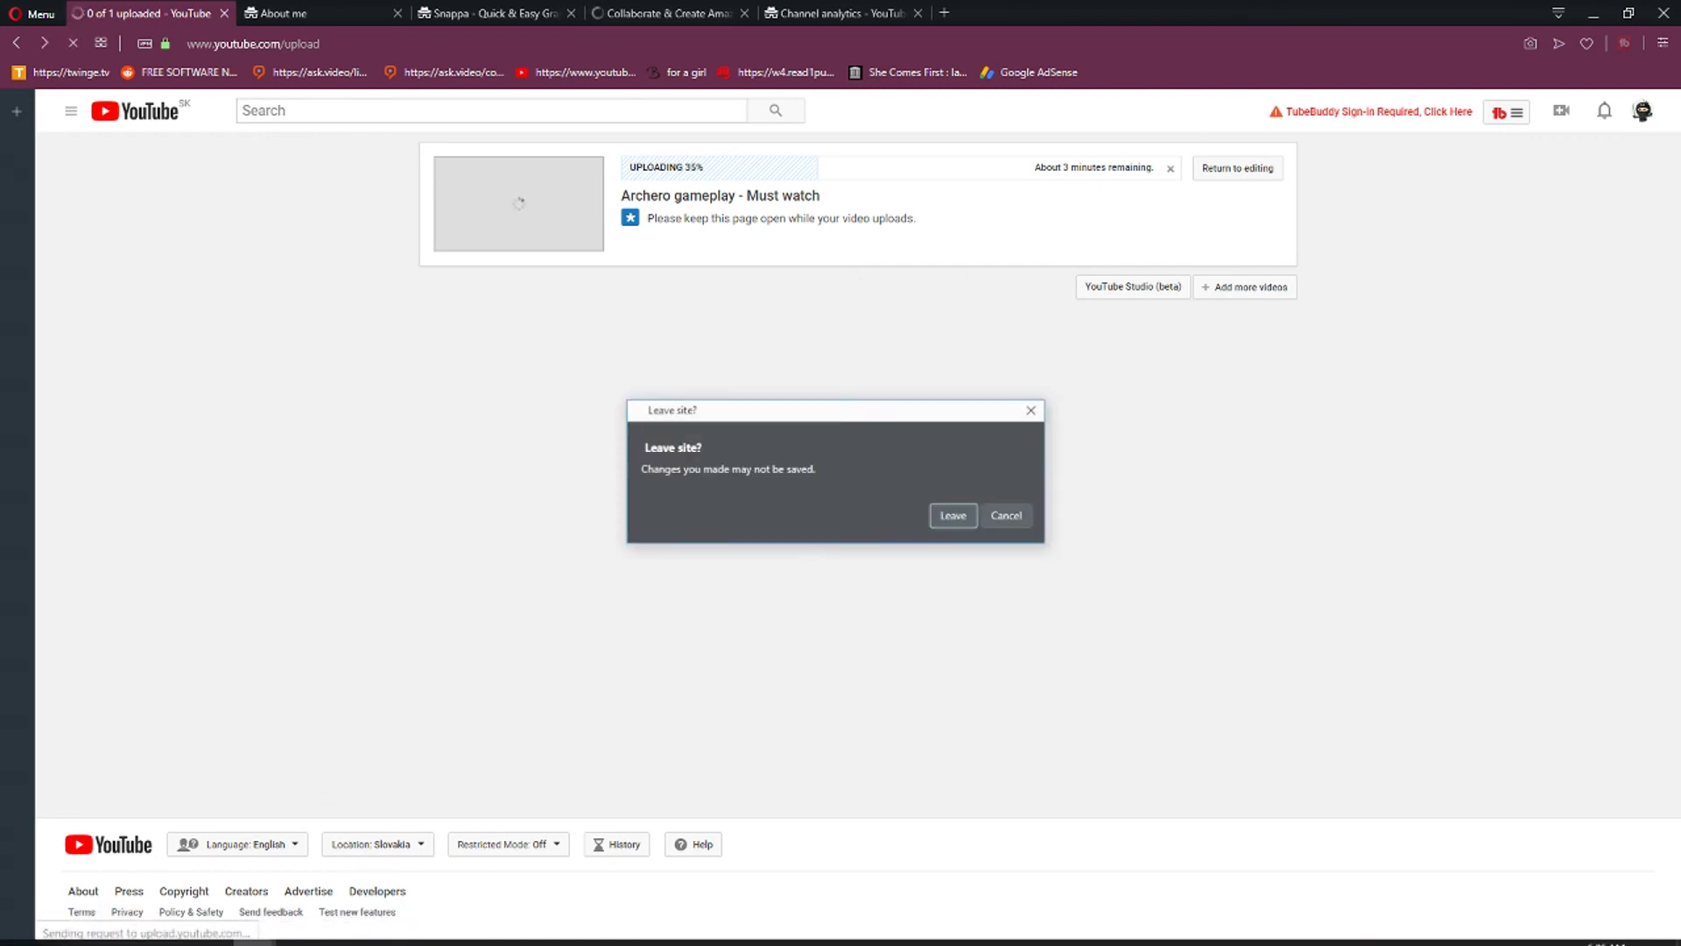
pyautogui.click(1021, 515)
pyautogui.click(1169, 169)
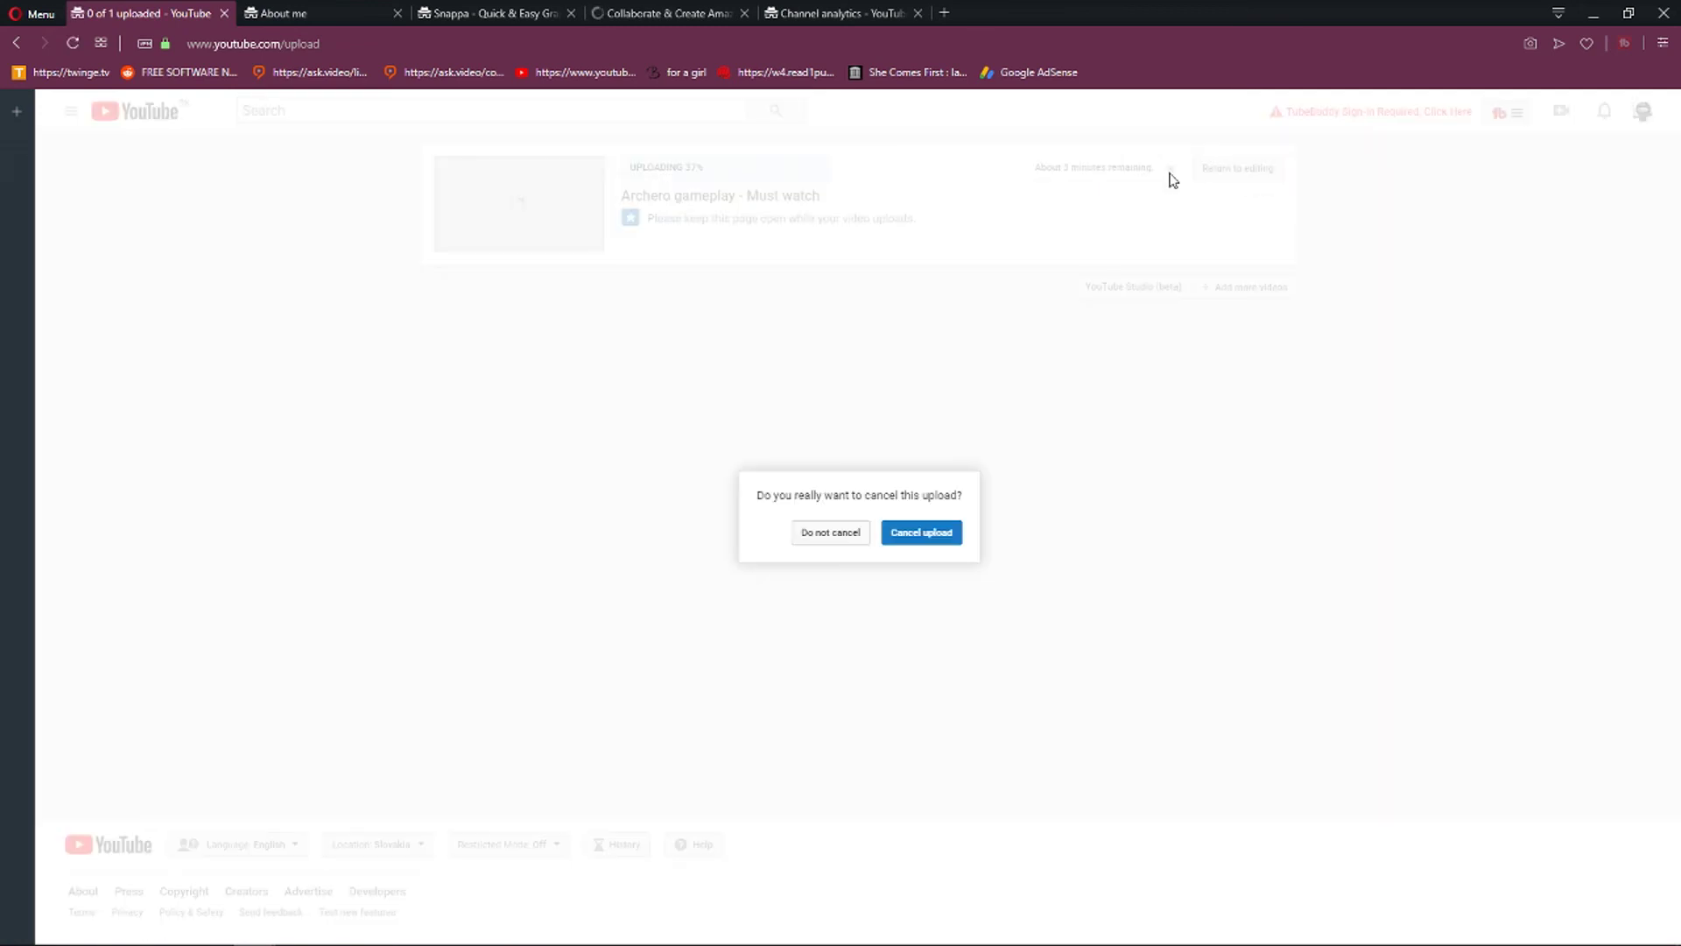